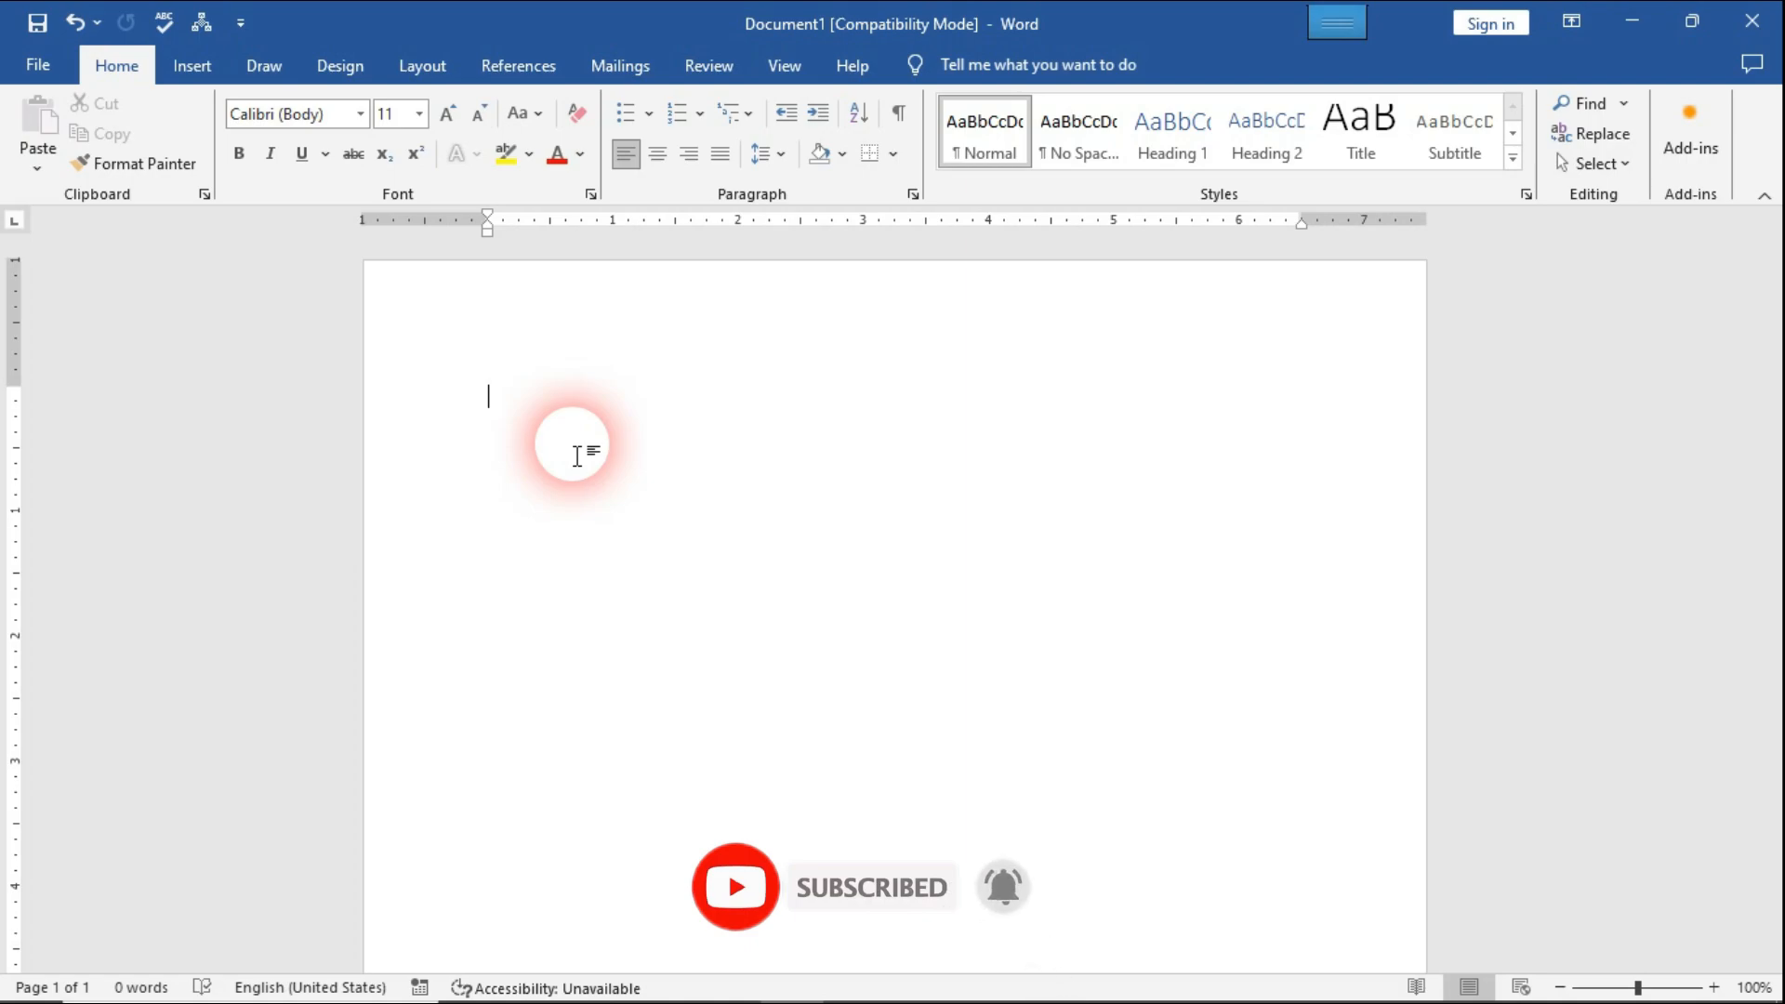
# Insert a table of 10 columns by 8 rows from the table size grid, and undo the insertion
pyautogui.click(192, 65)
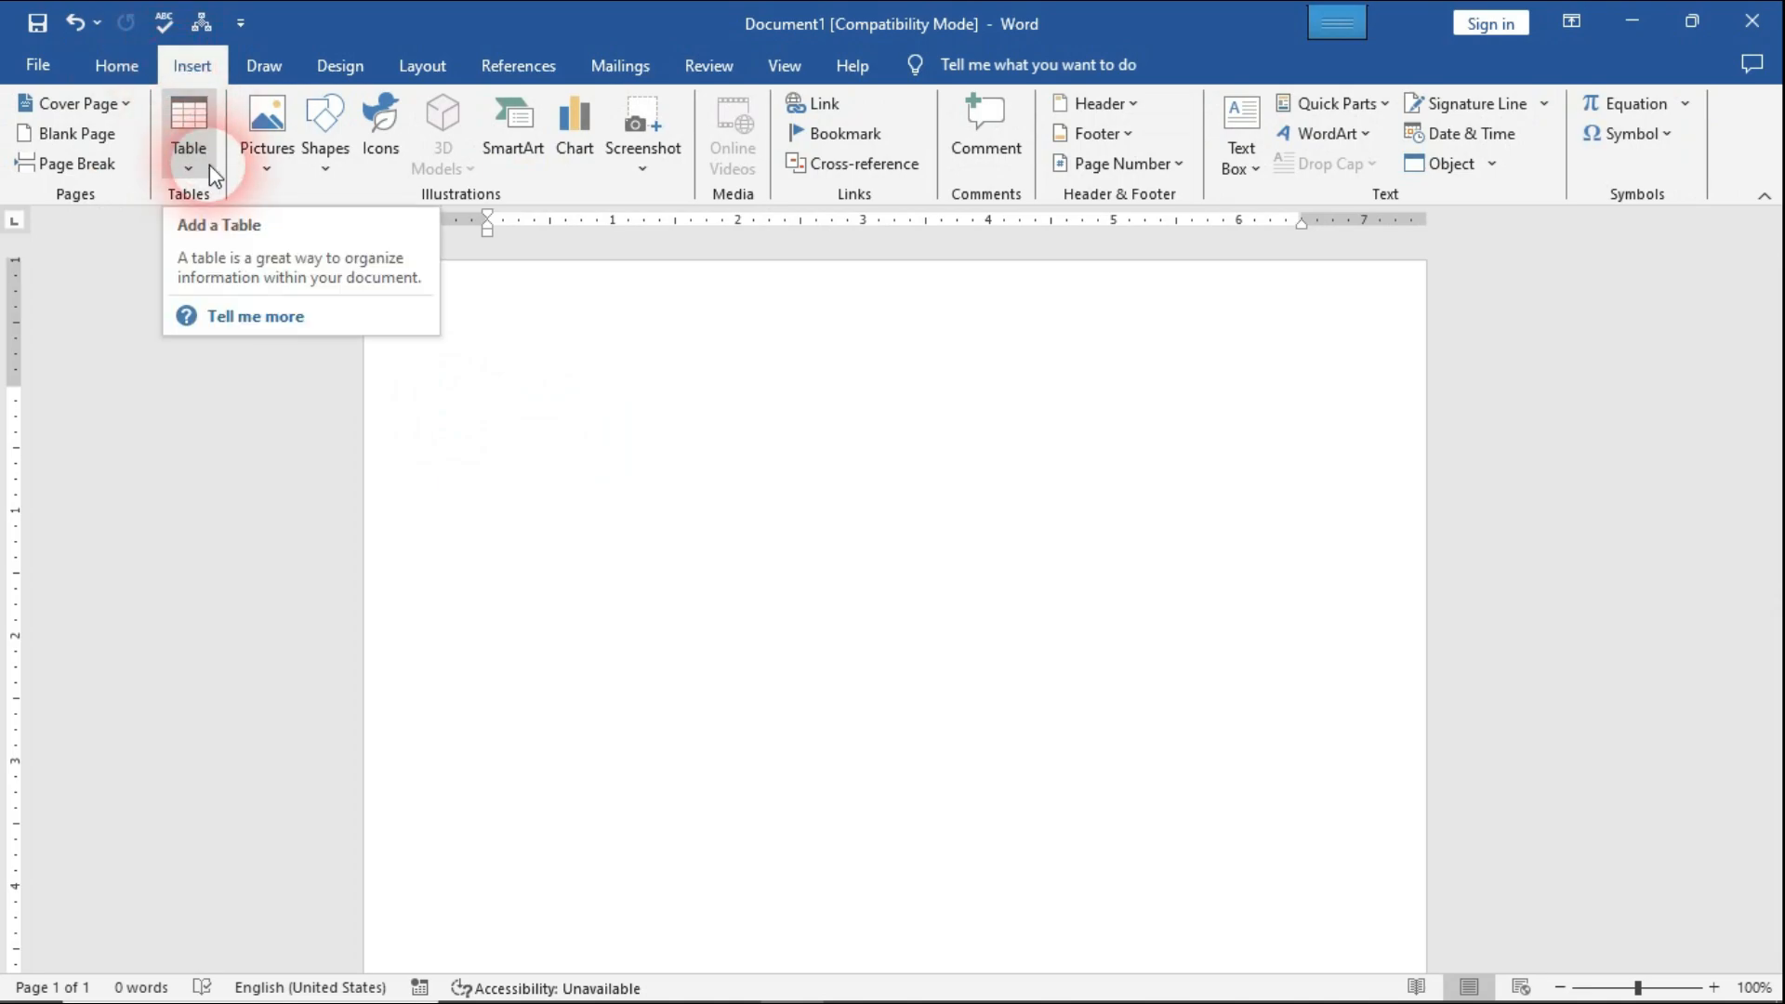
pyautogui.click(210, 165)
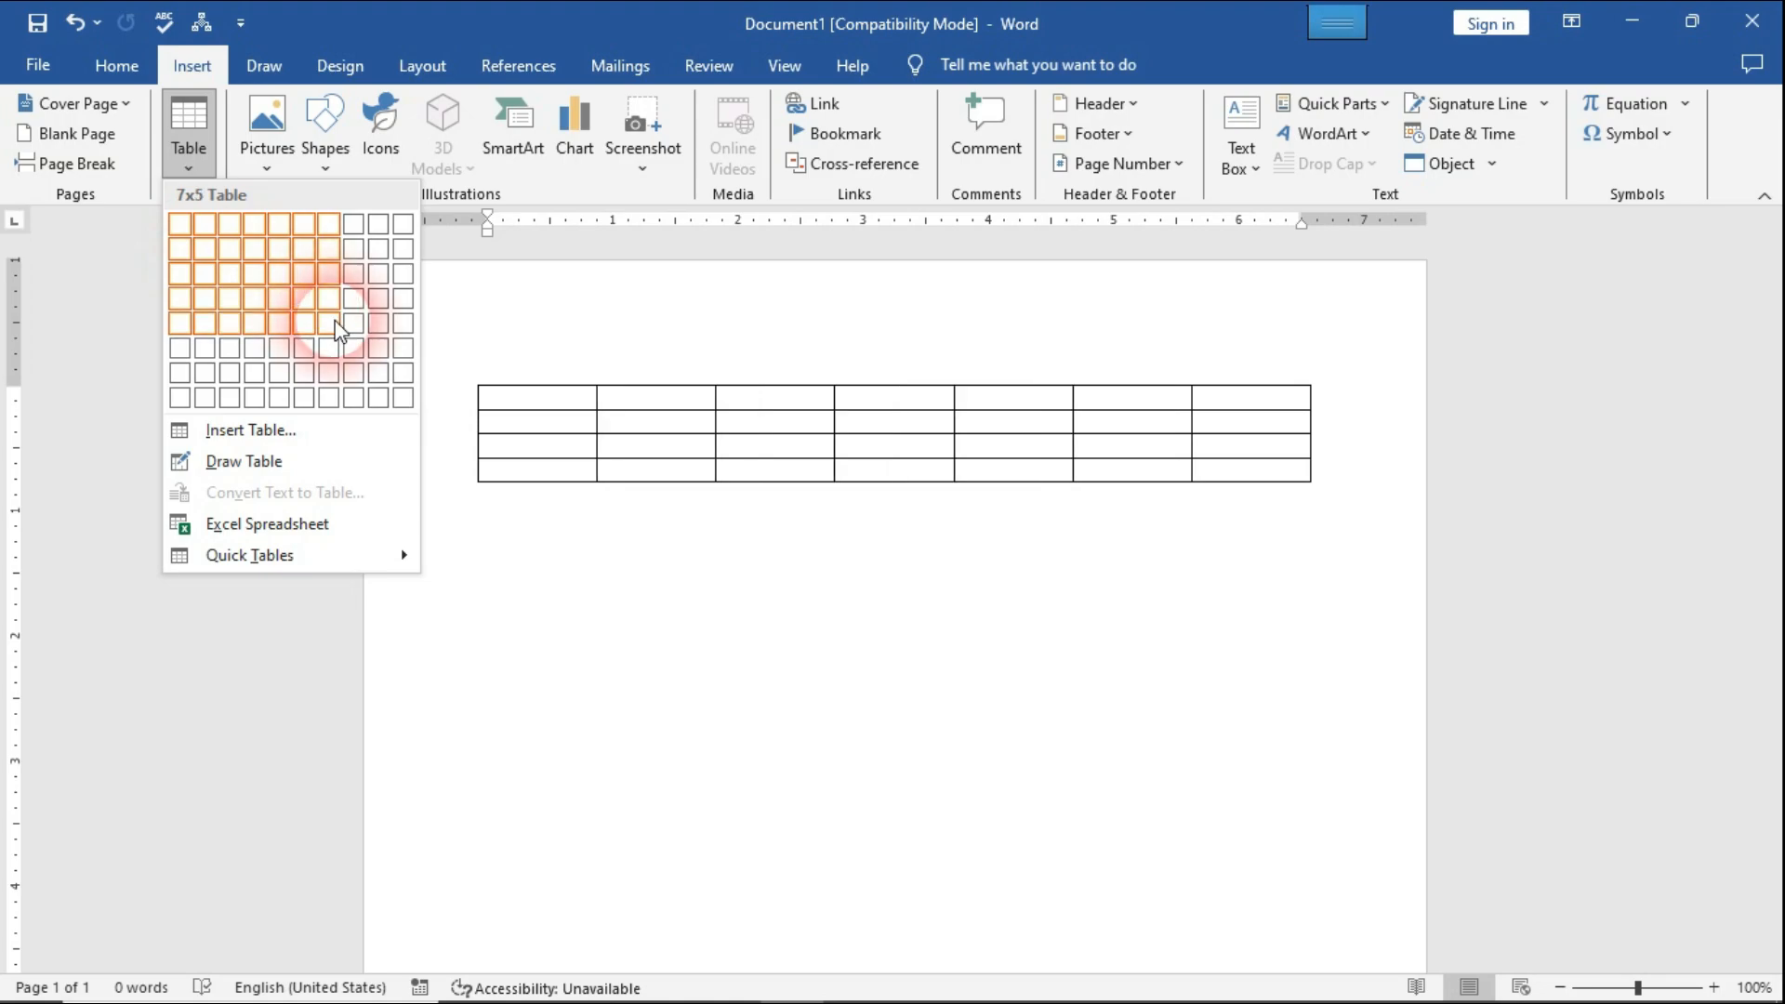
pyautogui.click(406, 401)
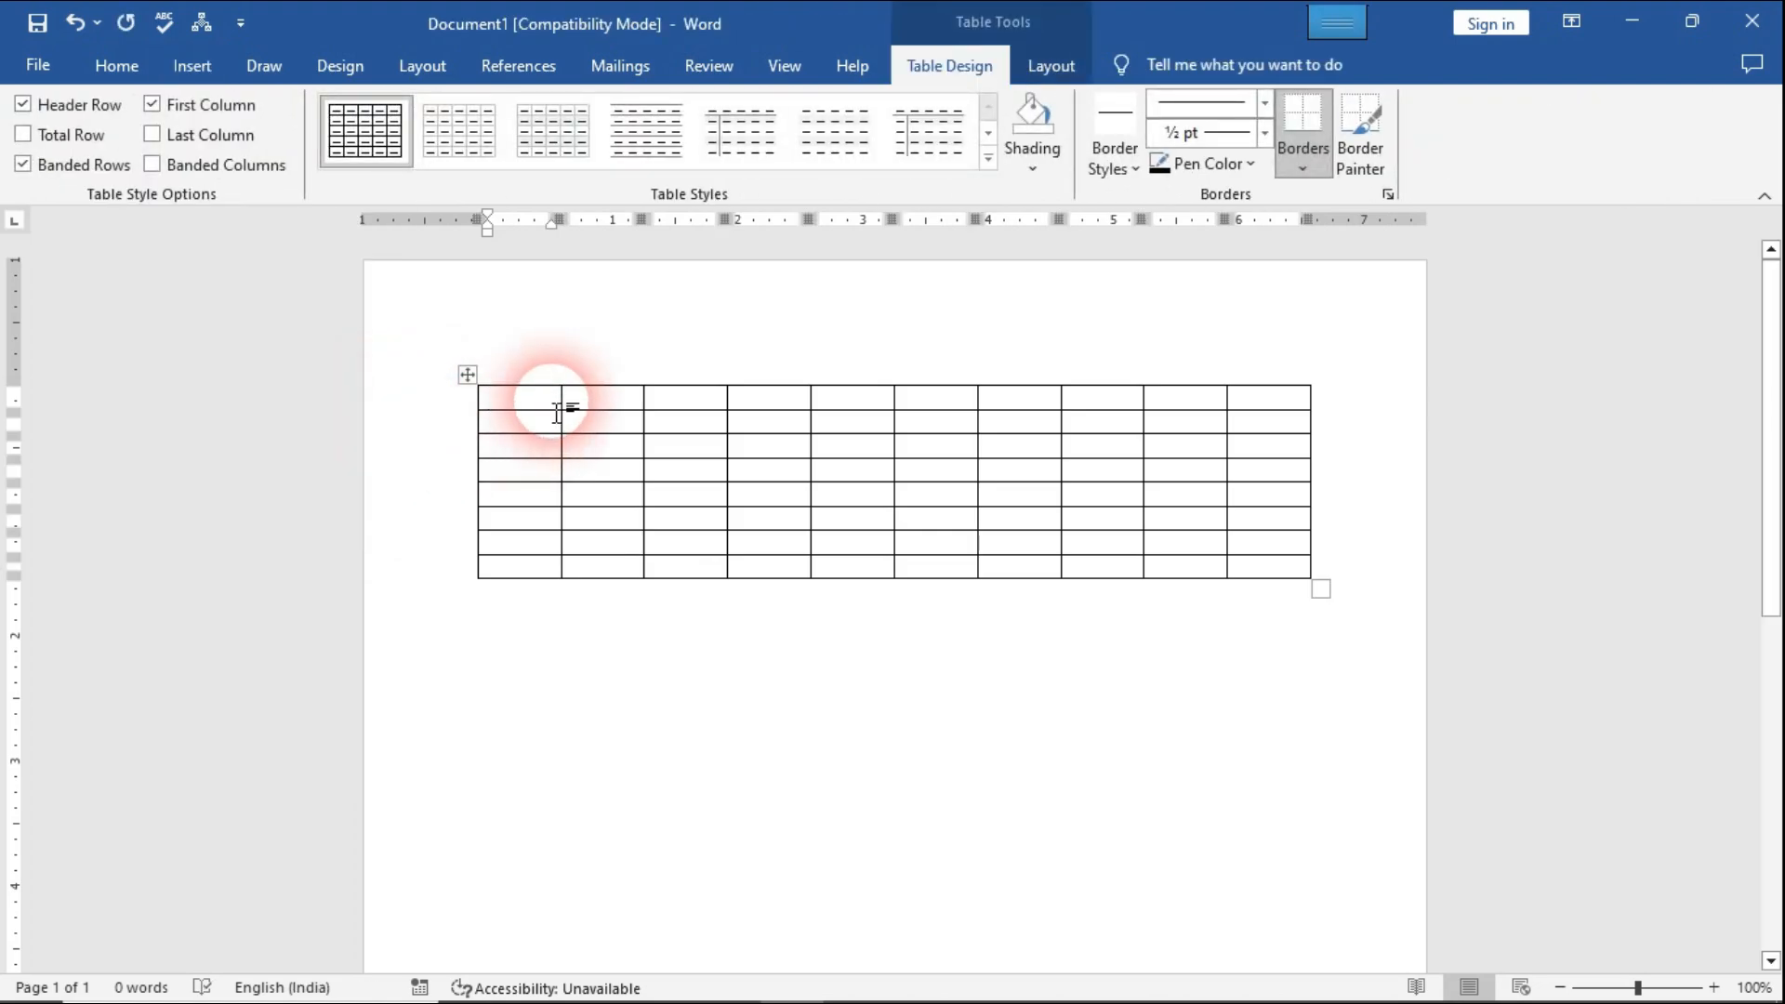
pyautogui.hotkey('ctrl', 'z')
# Insert a table with 15 columns and 10 rows by specifying its dimensions, and undo the insertion
pyautogui.click(192, 65)
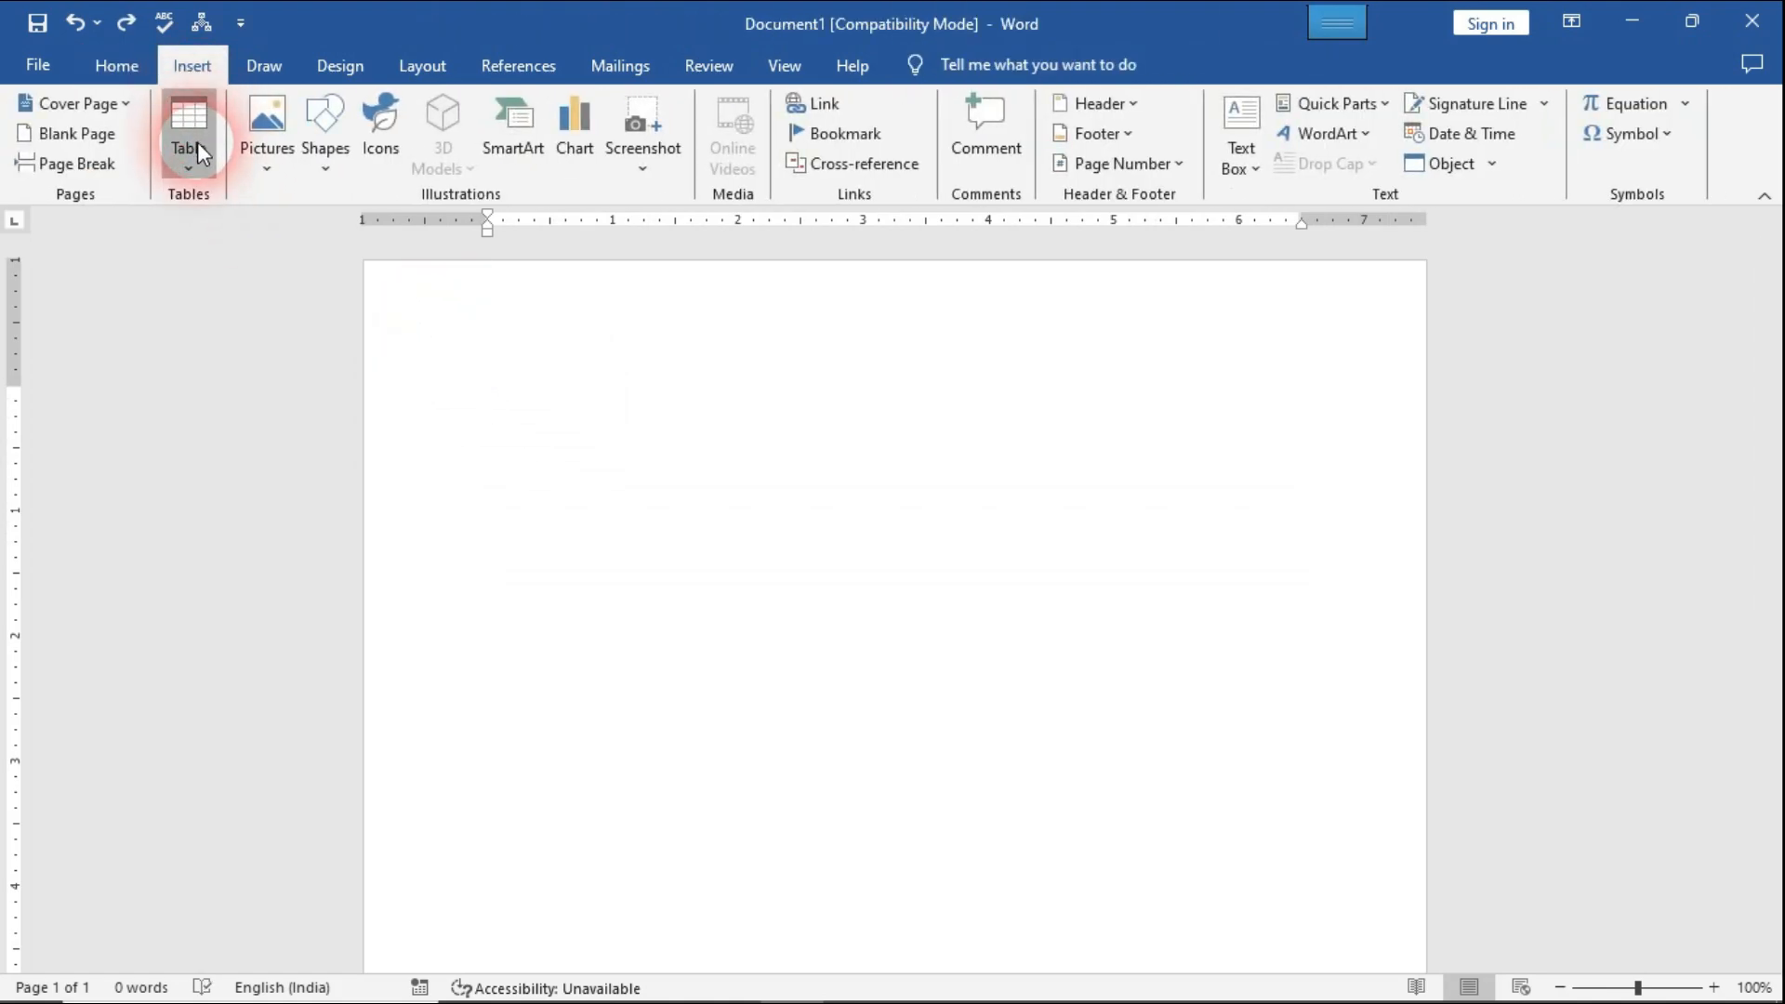
pyautogui.click(197, 141)
pyautogui.click(284, 421)
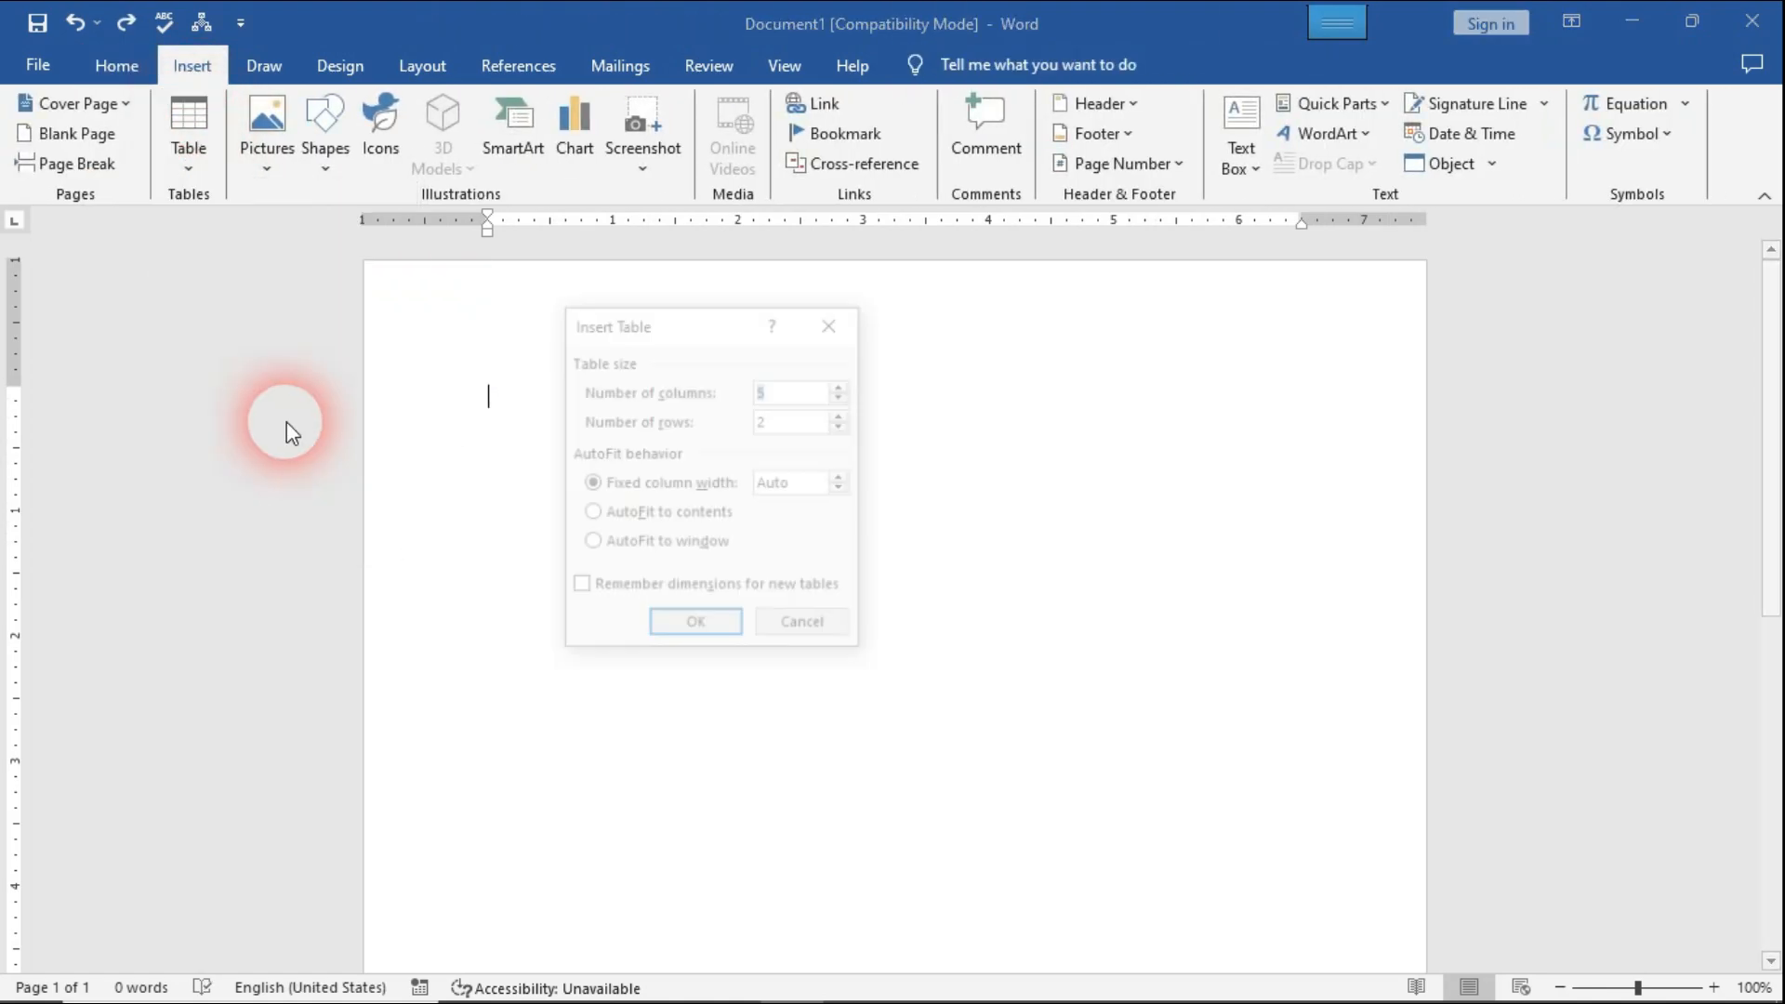
pyautogui.click(785, 431)
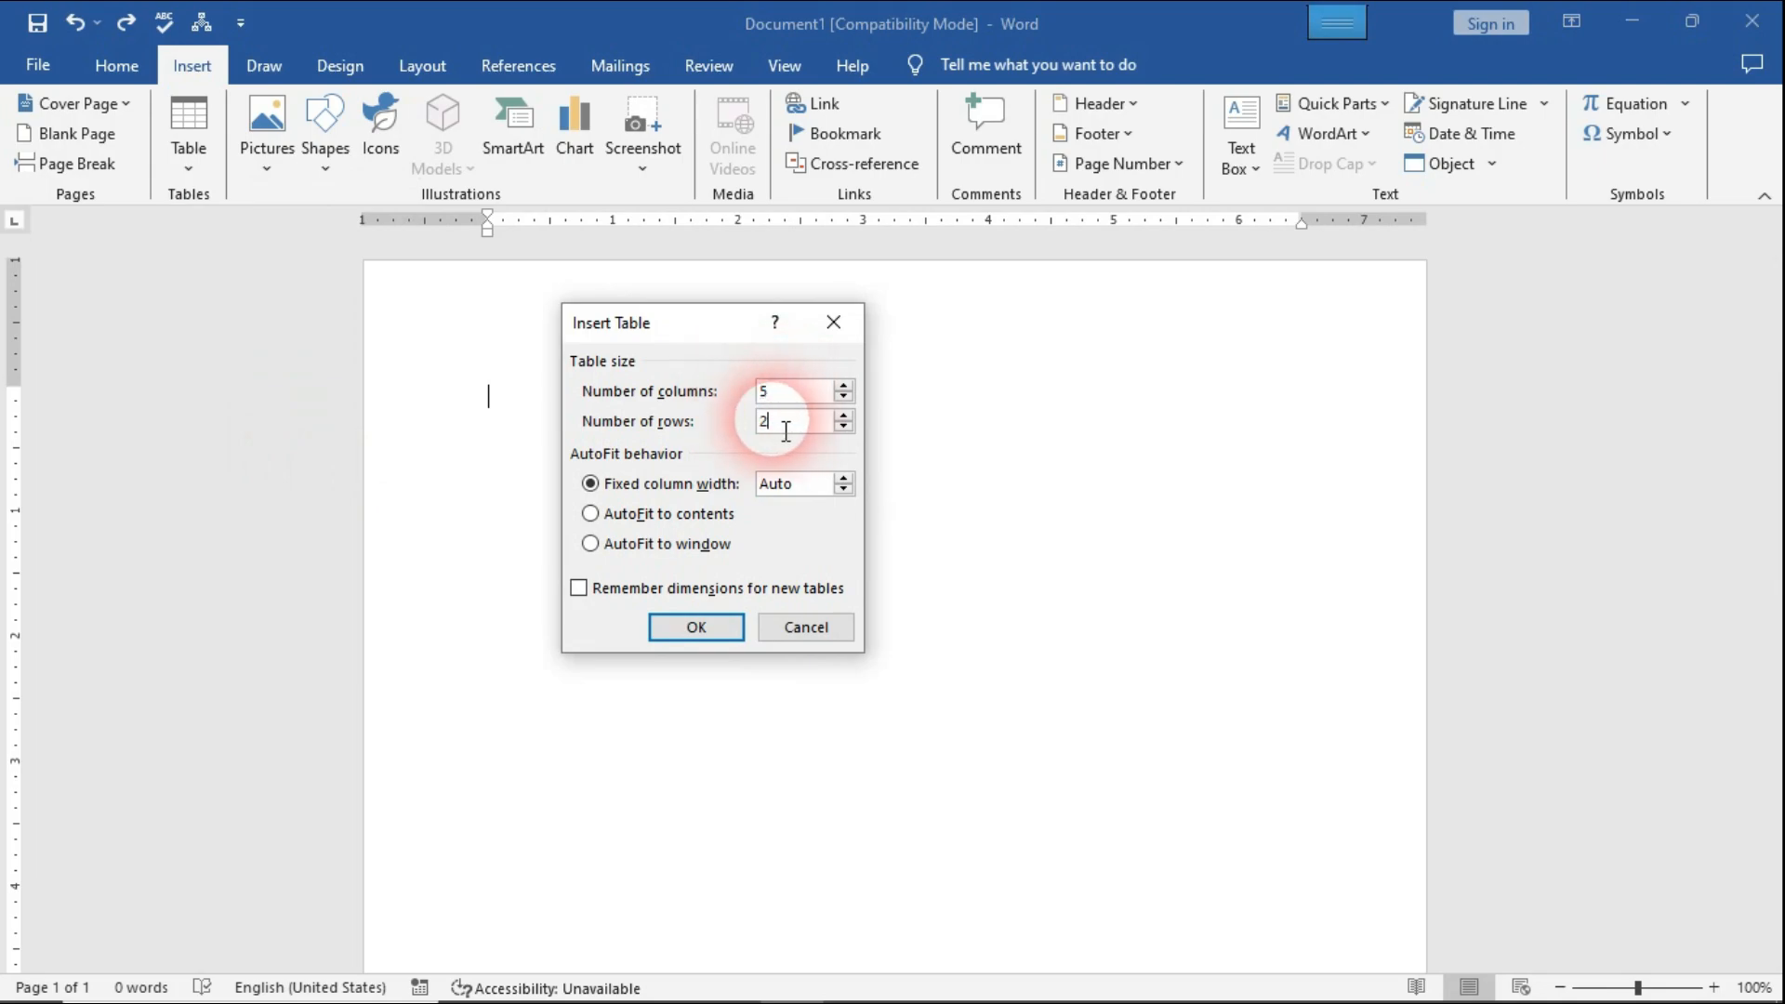
pyautogui.doubleClick(788, 391)
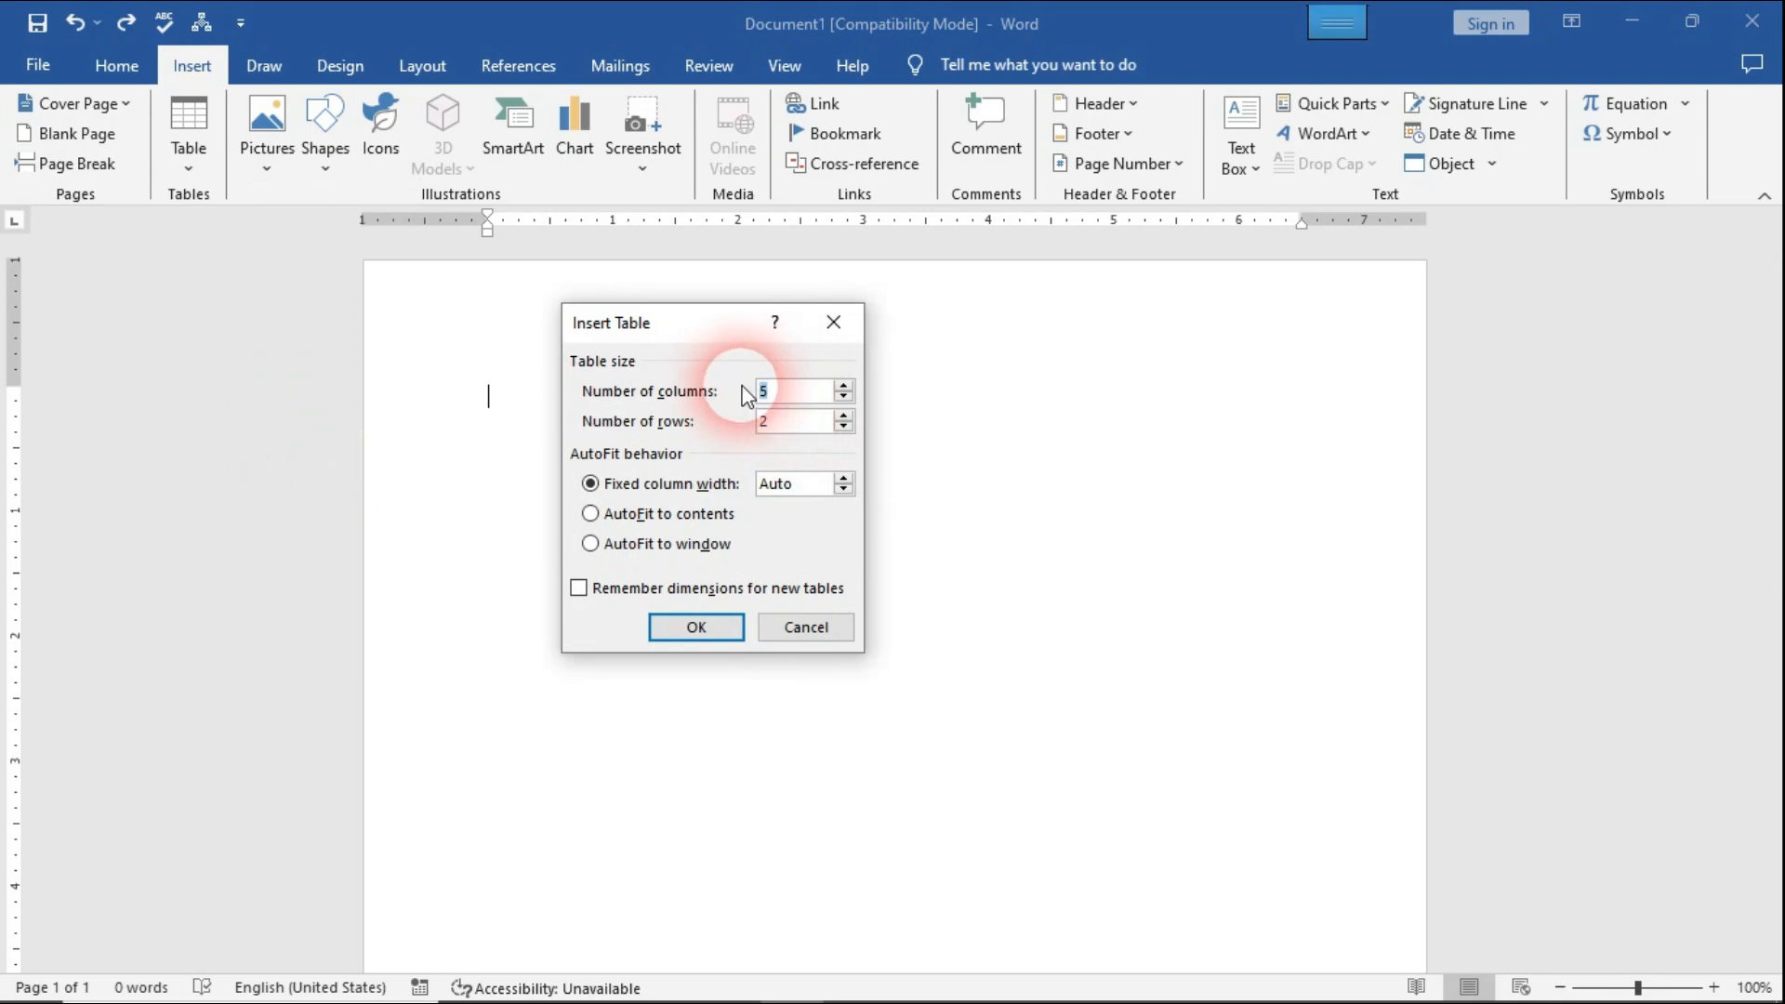
pyautogui.write('15')
pyautogui.press('Tab')
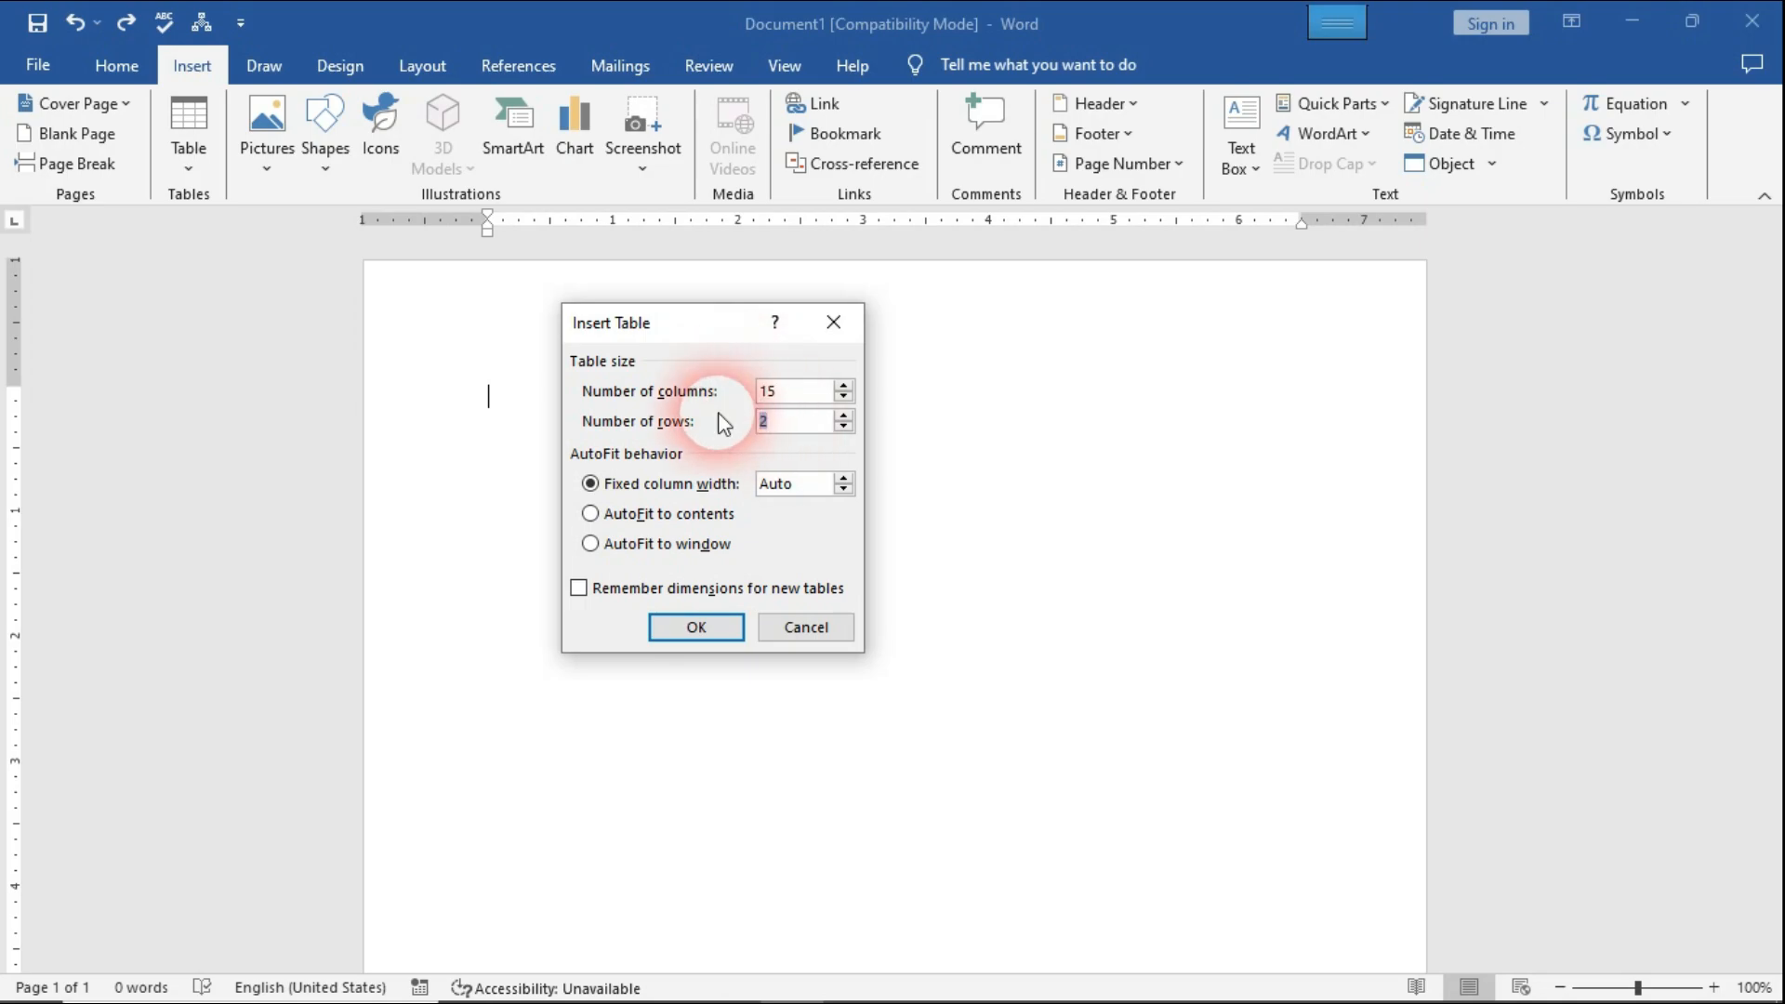
pyautogui.write('10')
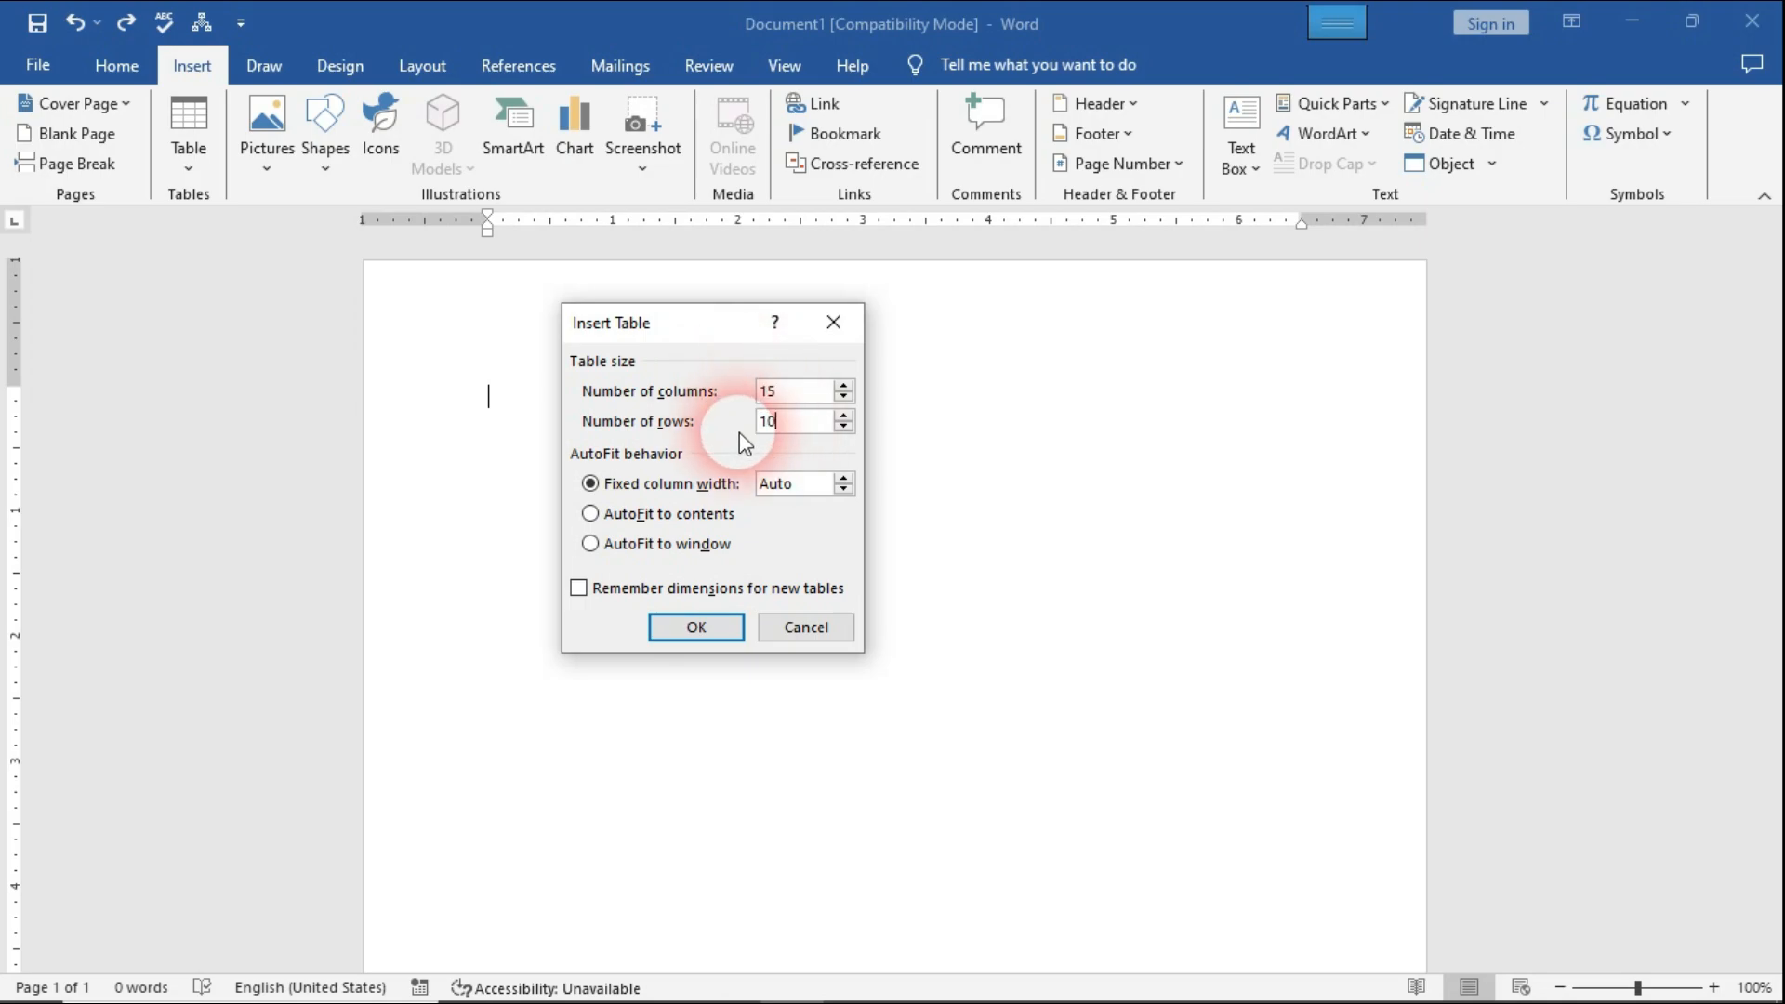
pyautogui.click(700, 625)
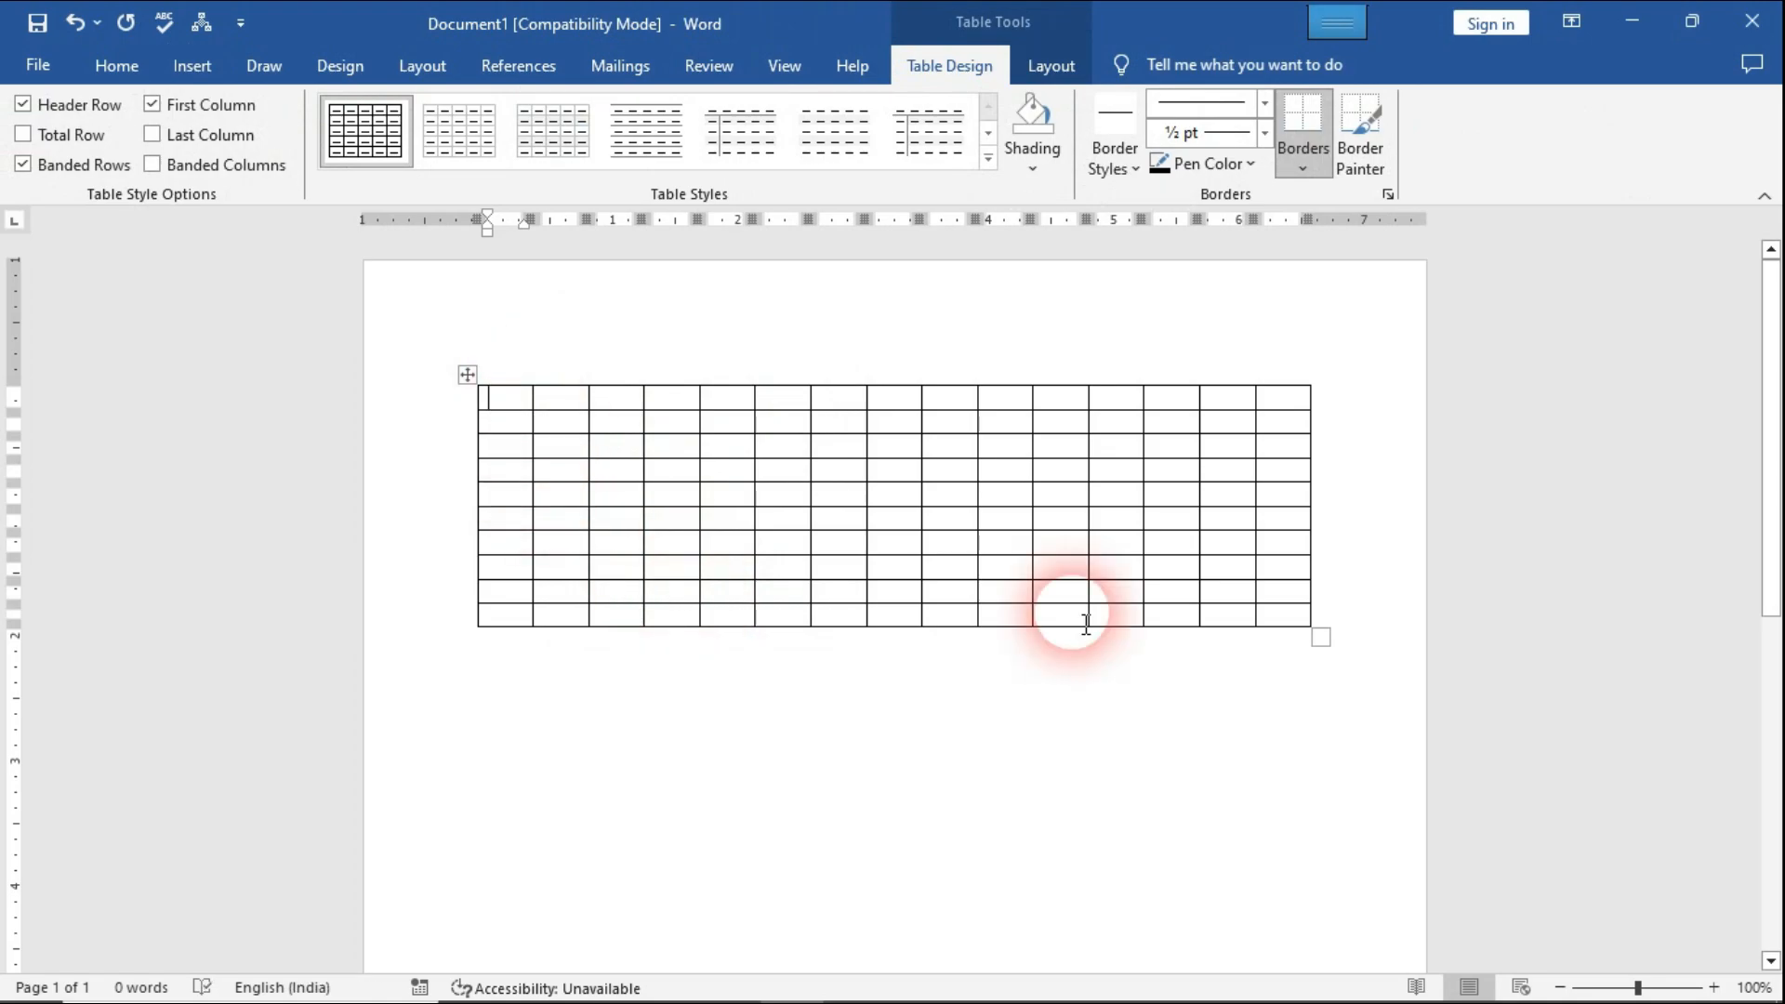
pyautogui.hotkey('ctrl', 'z')
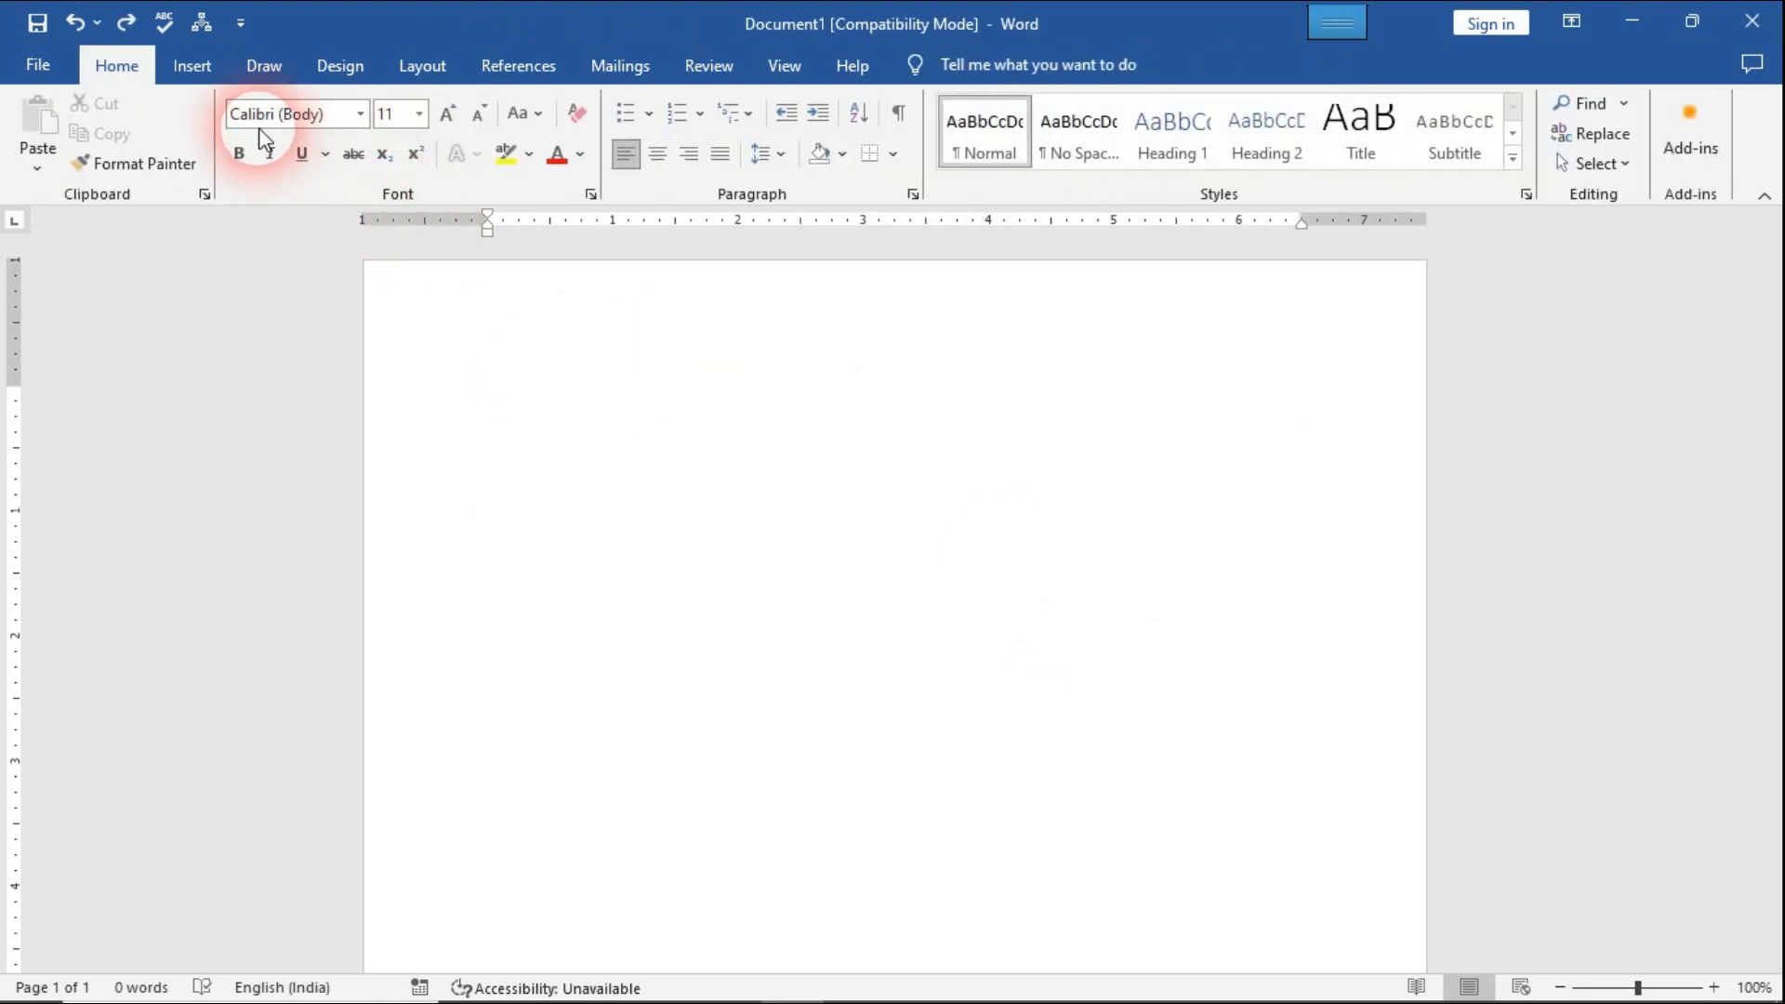
# Draw a table outline about 6.7 by 3 inches and divide it with five vertical lines into six columns
pyautogui.click(191, 66)
pyautogui.click(191, 109)
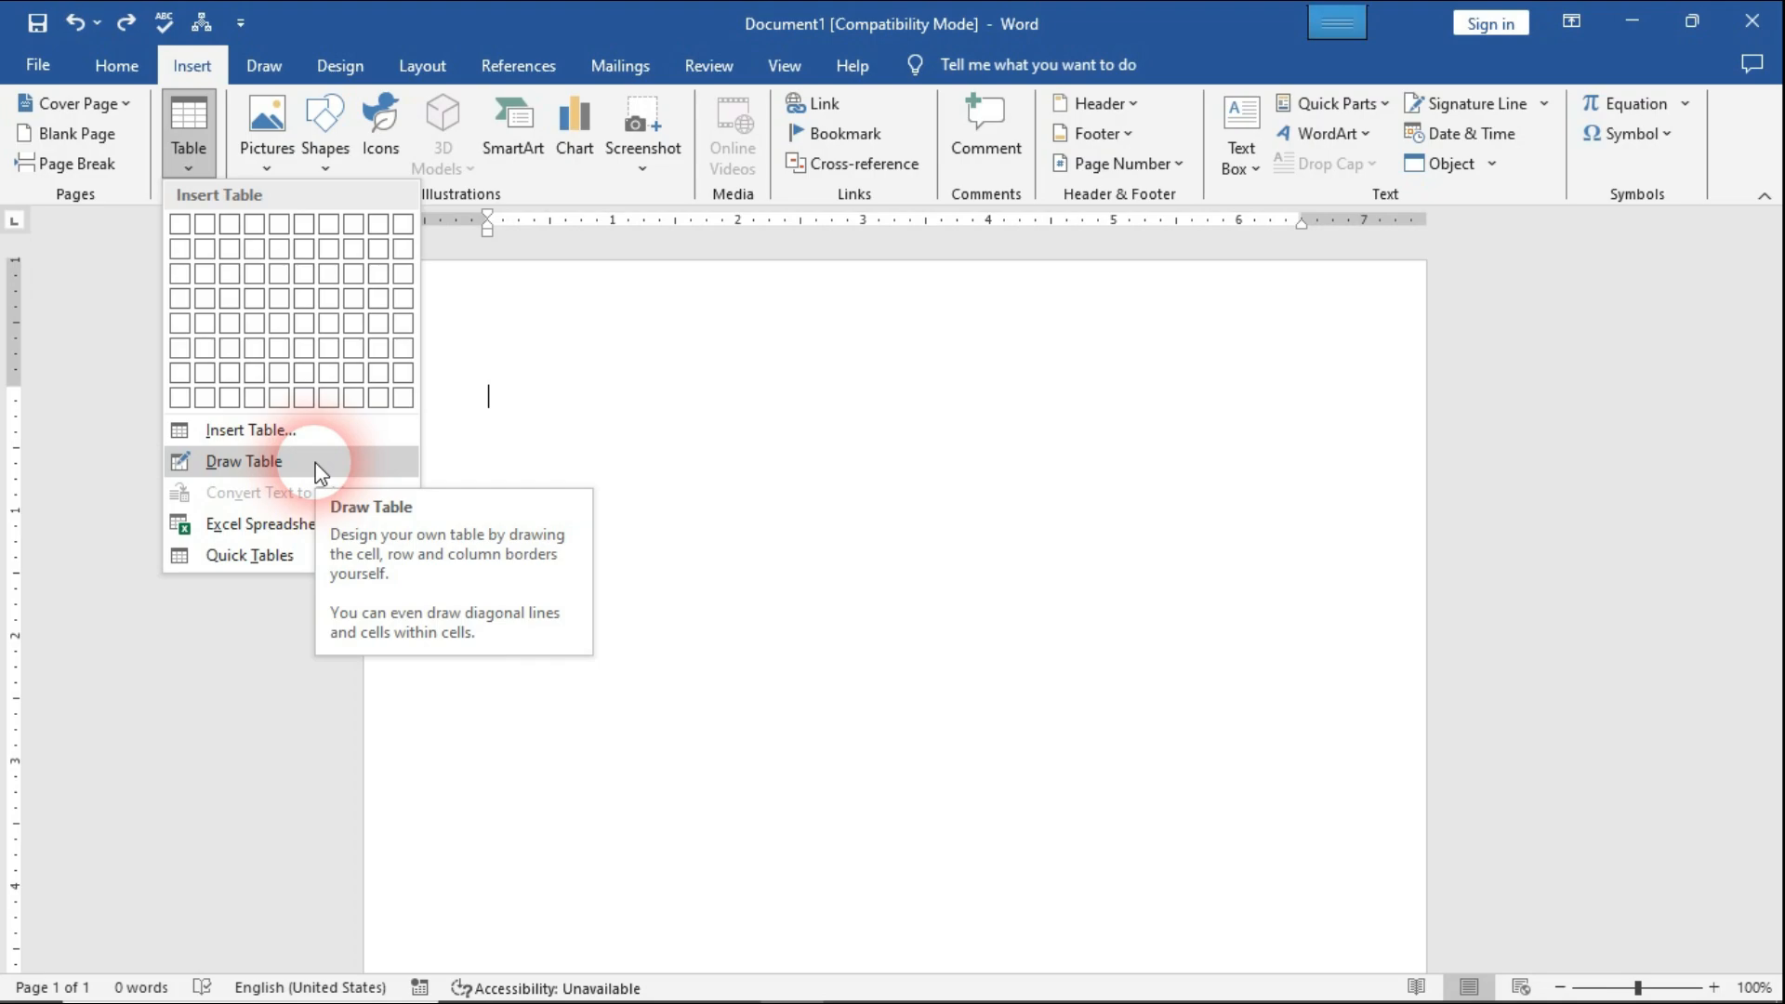
pyautogui.click(319, 473)
pyautogui.moveTo(490, 423)
pyautogui.mouseDown()
pyautogui.moveTo(1339, 809)
pyautogui.moveTo(1335, 795)
pyautogui.mouseUp()
pyautogui.moveTo(662, 437); pyautogui.dragTo(666, 758)
pyautogui.moveTo(805, 424); pyautogui.dragTo(804, 757)
pyautogui.moveTo(906, 424); pyautogui.dragTo(937, 757)
pyautogui.moveTo(1068, 432); pyautogui.dragTo(1076, 758)
pyautogui.moveTo(1215, 419); pyautogui.dragTo(1214, 758)
# Draw six horizontal lines across the hand-drawn table to divide it into seven rows
pyautogui.moveTo(513, 449); pyautogui.dragTo(1348, 455)
pyautogui.moveTo(510, 512); pyautogui.dragTo(1236, 527)
pyautogui.moveTo(502, 570); pyautogui.dragTo(1292, 576)
pyautogui.moveTo(503, 604); pyautogui.dragTo(1355, 636)
pyautogui.moveTo(505, 685); pyautogui.dragTo(1160, 703)
pyautogui.moveTo(506, 720); pyautogui.dragTo(1292, 717)
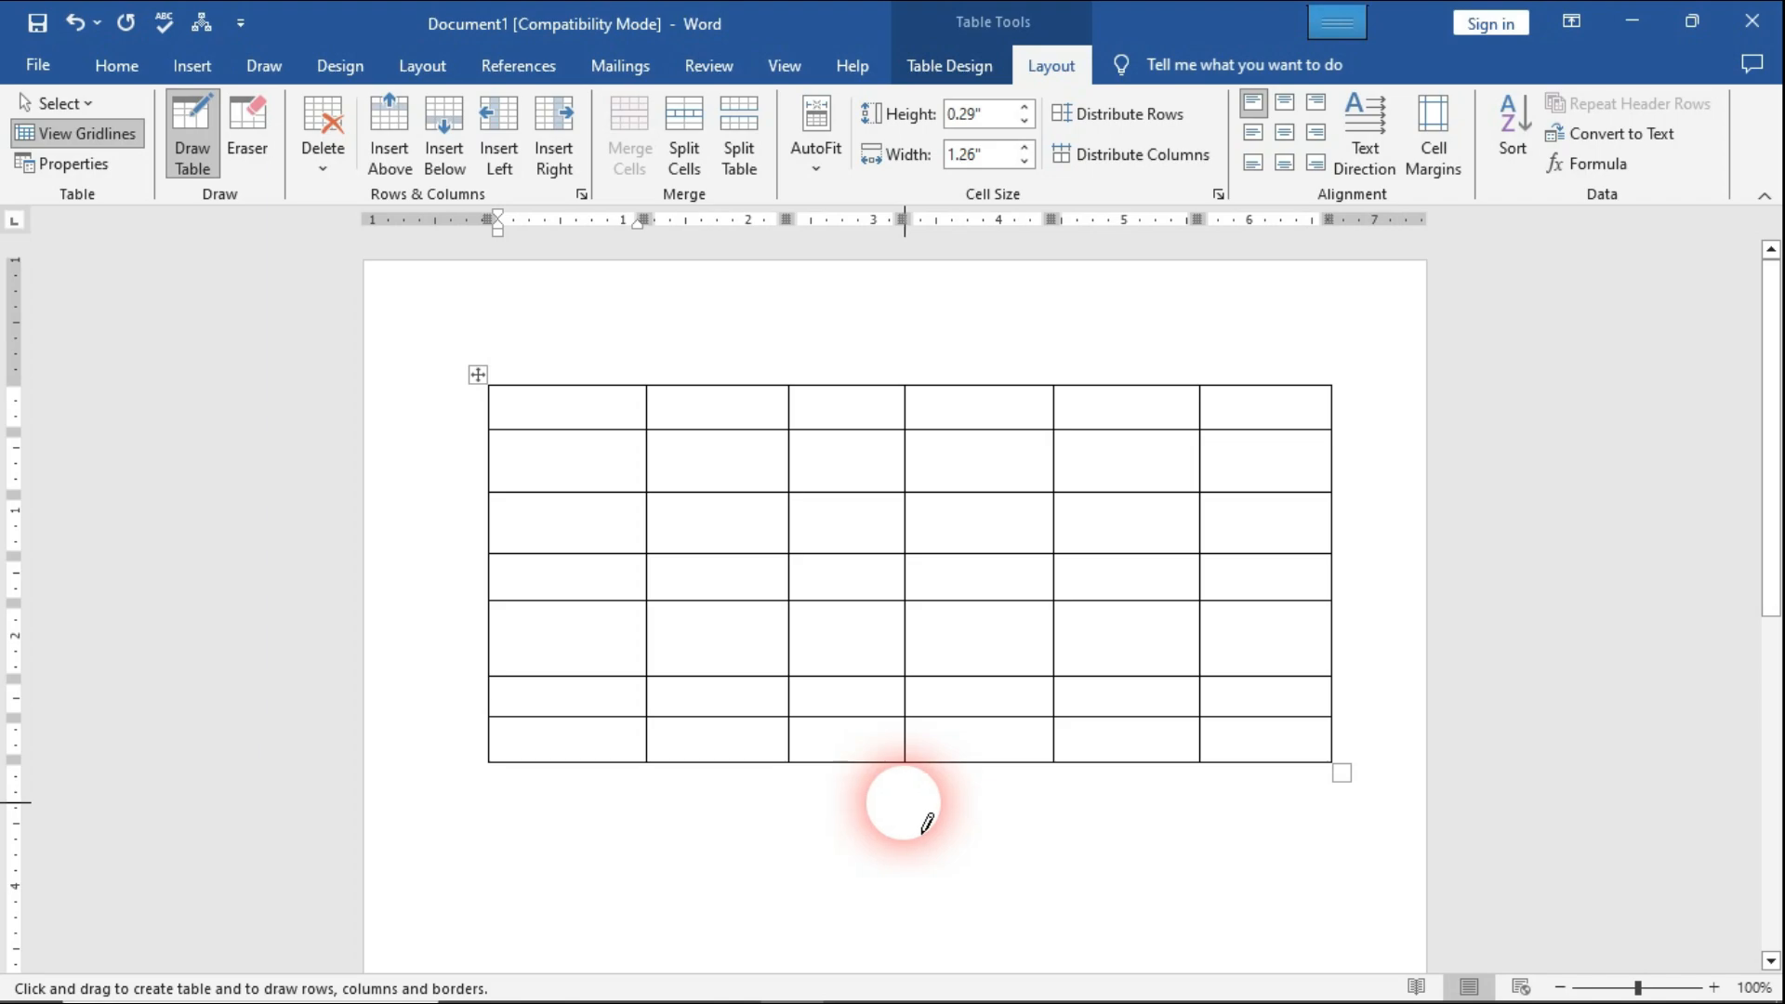
# Delete the entire hand-drawn table
pyautogui.click(325, 160)
pyautogui.click(348, 288)
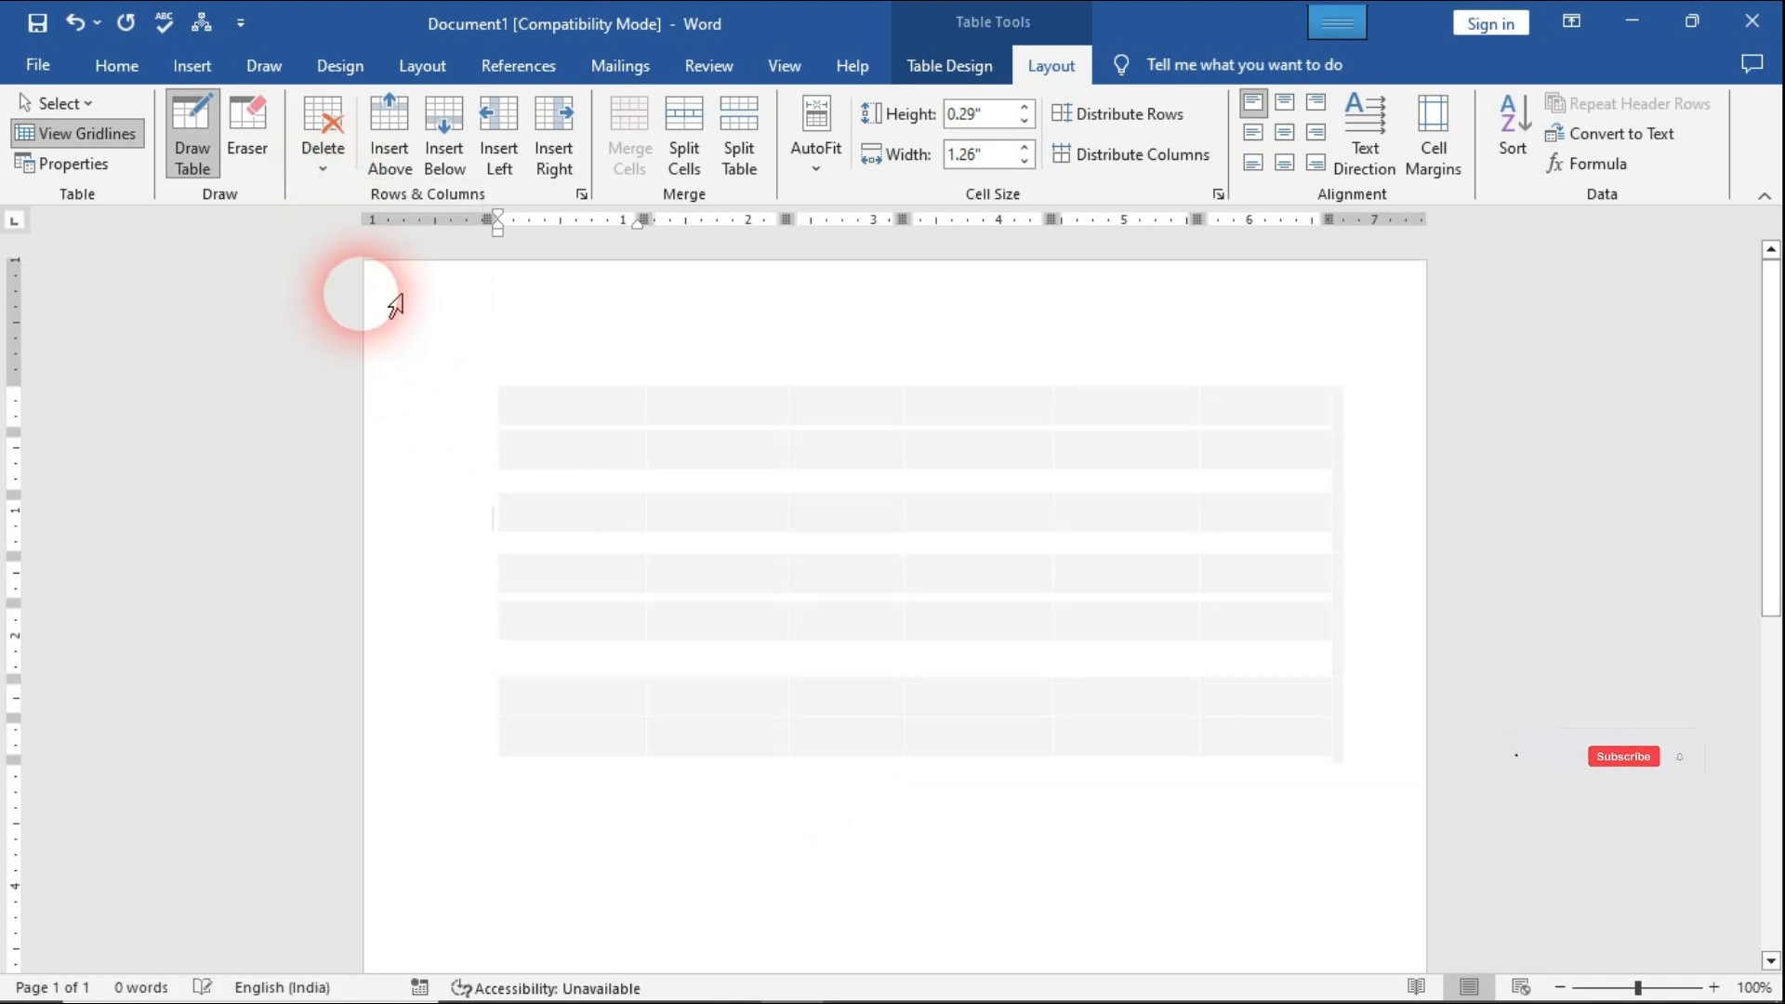
pyautogui.click(191, 66)
pyautogui.click(198, 174)
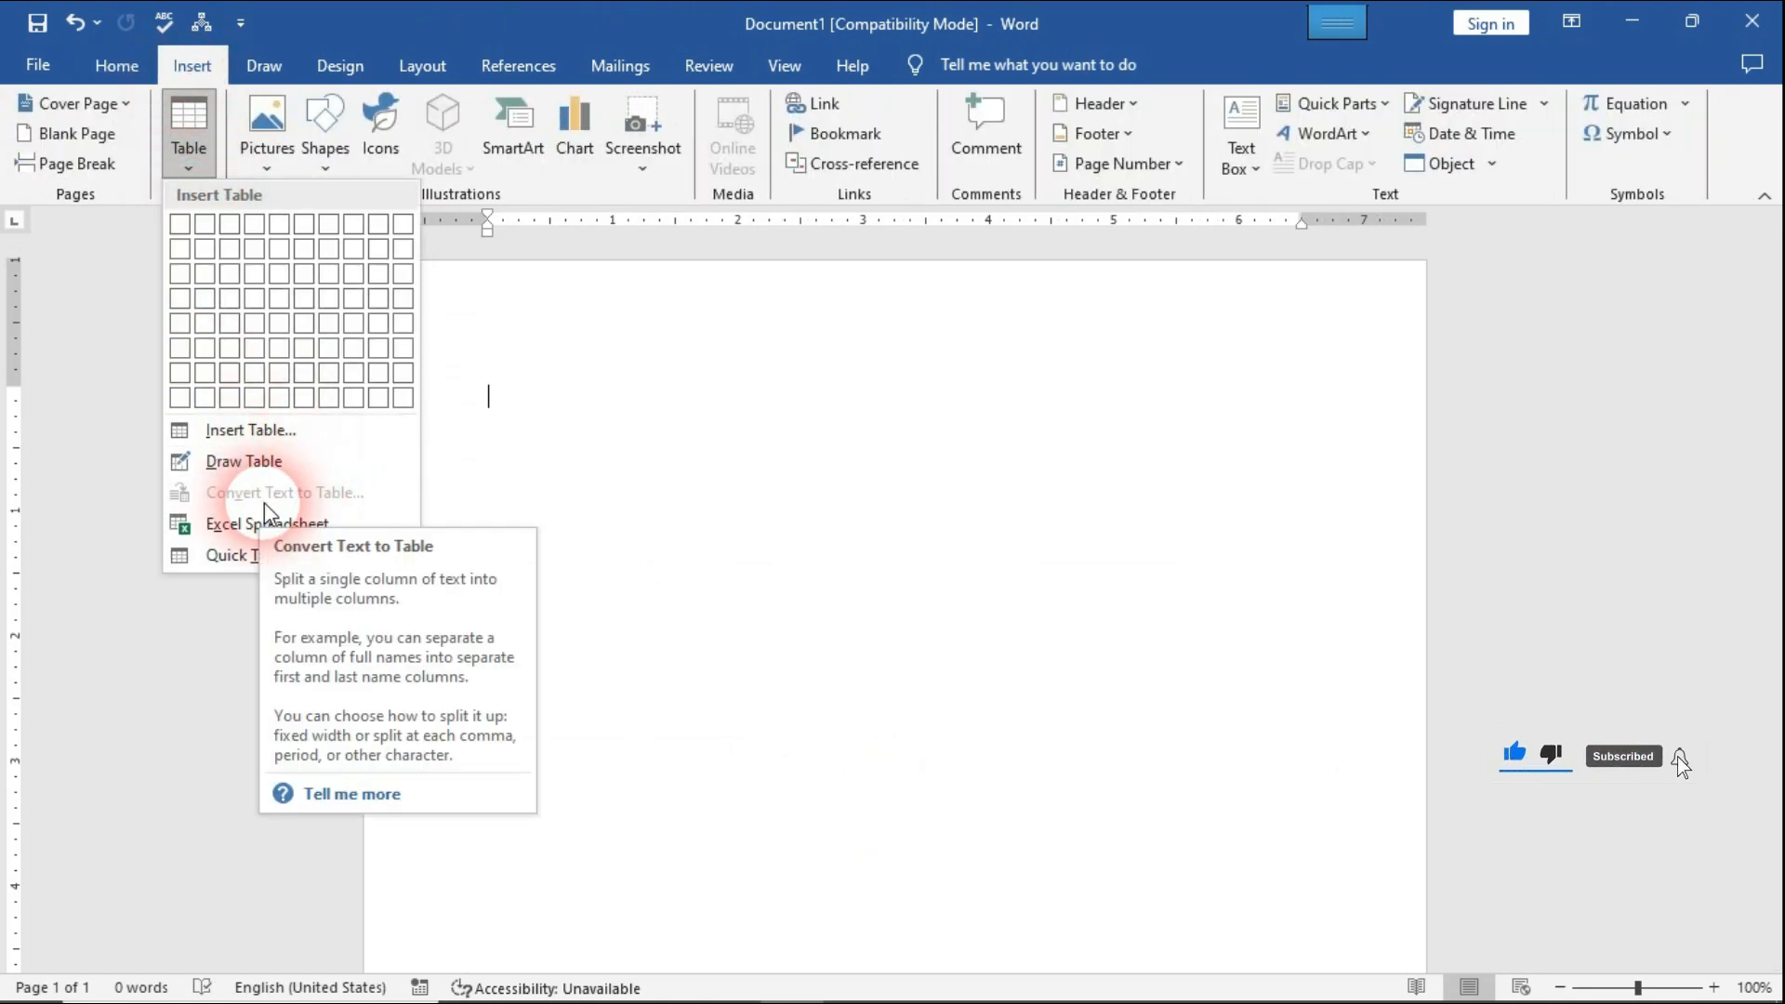
pyautogui.click(625, 464)
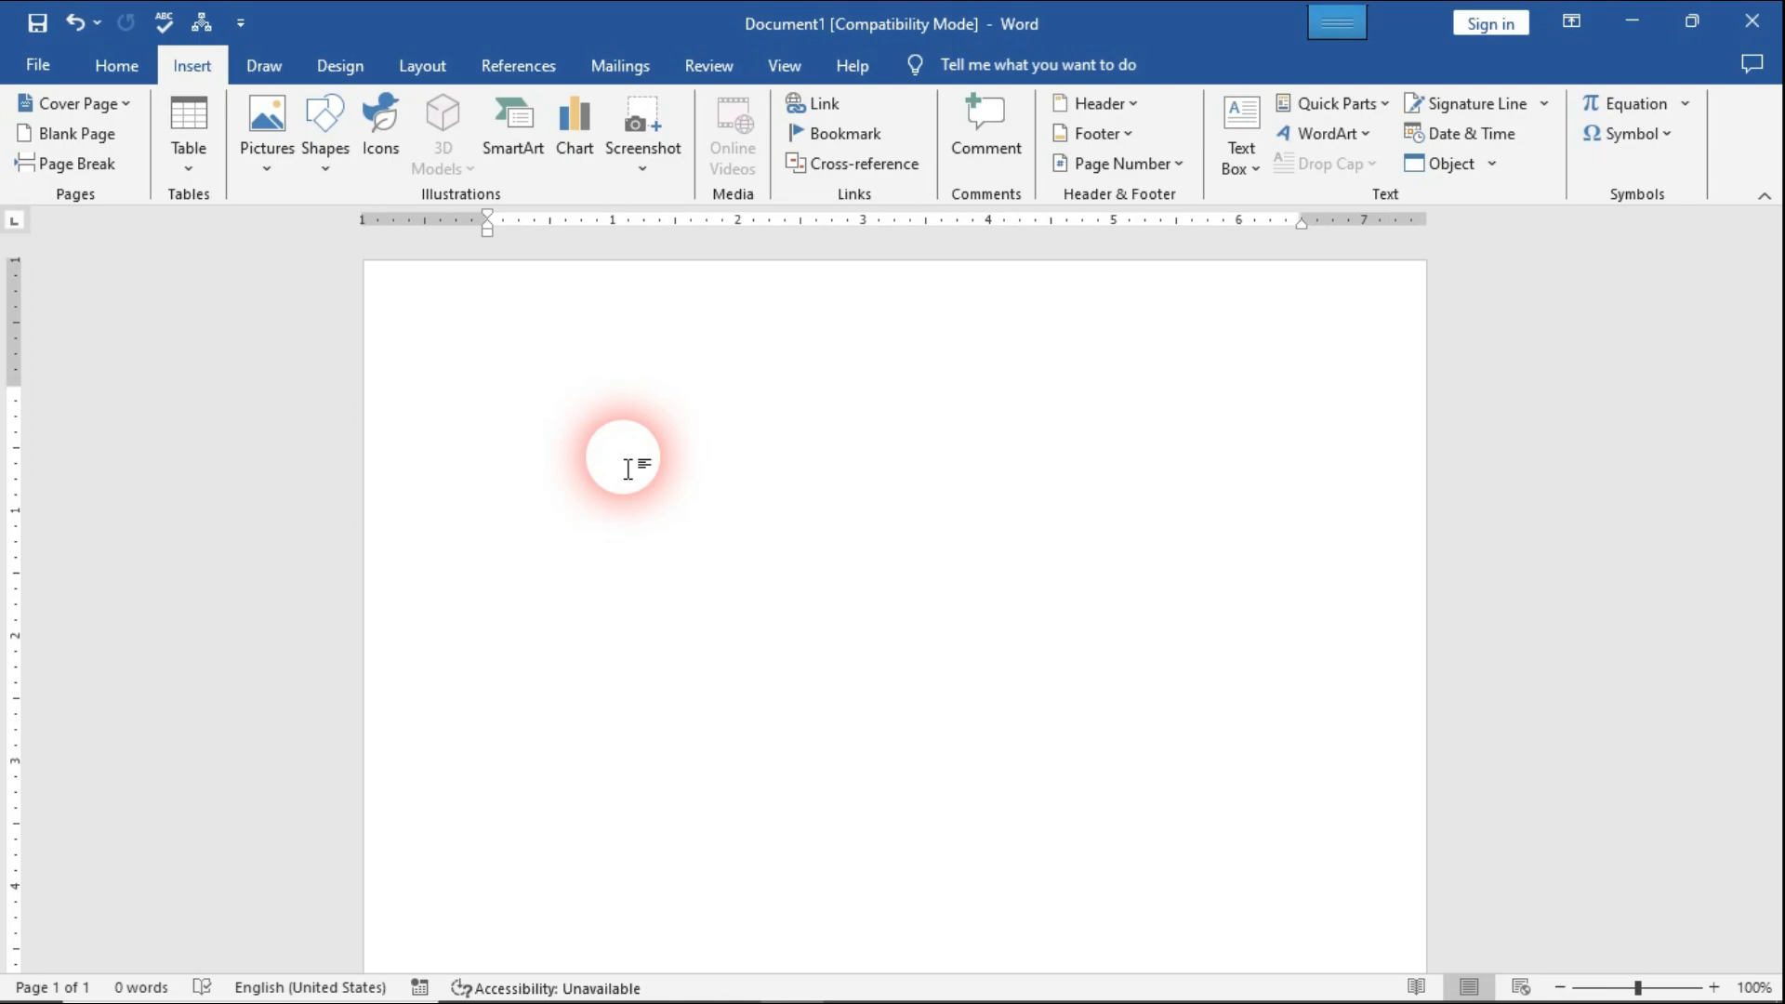
# Generate sample paragraphs in the empty document with =rand() and remove the empty line after them
pyautogui.write('=ra')
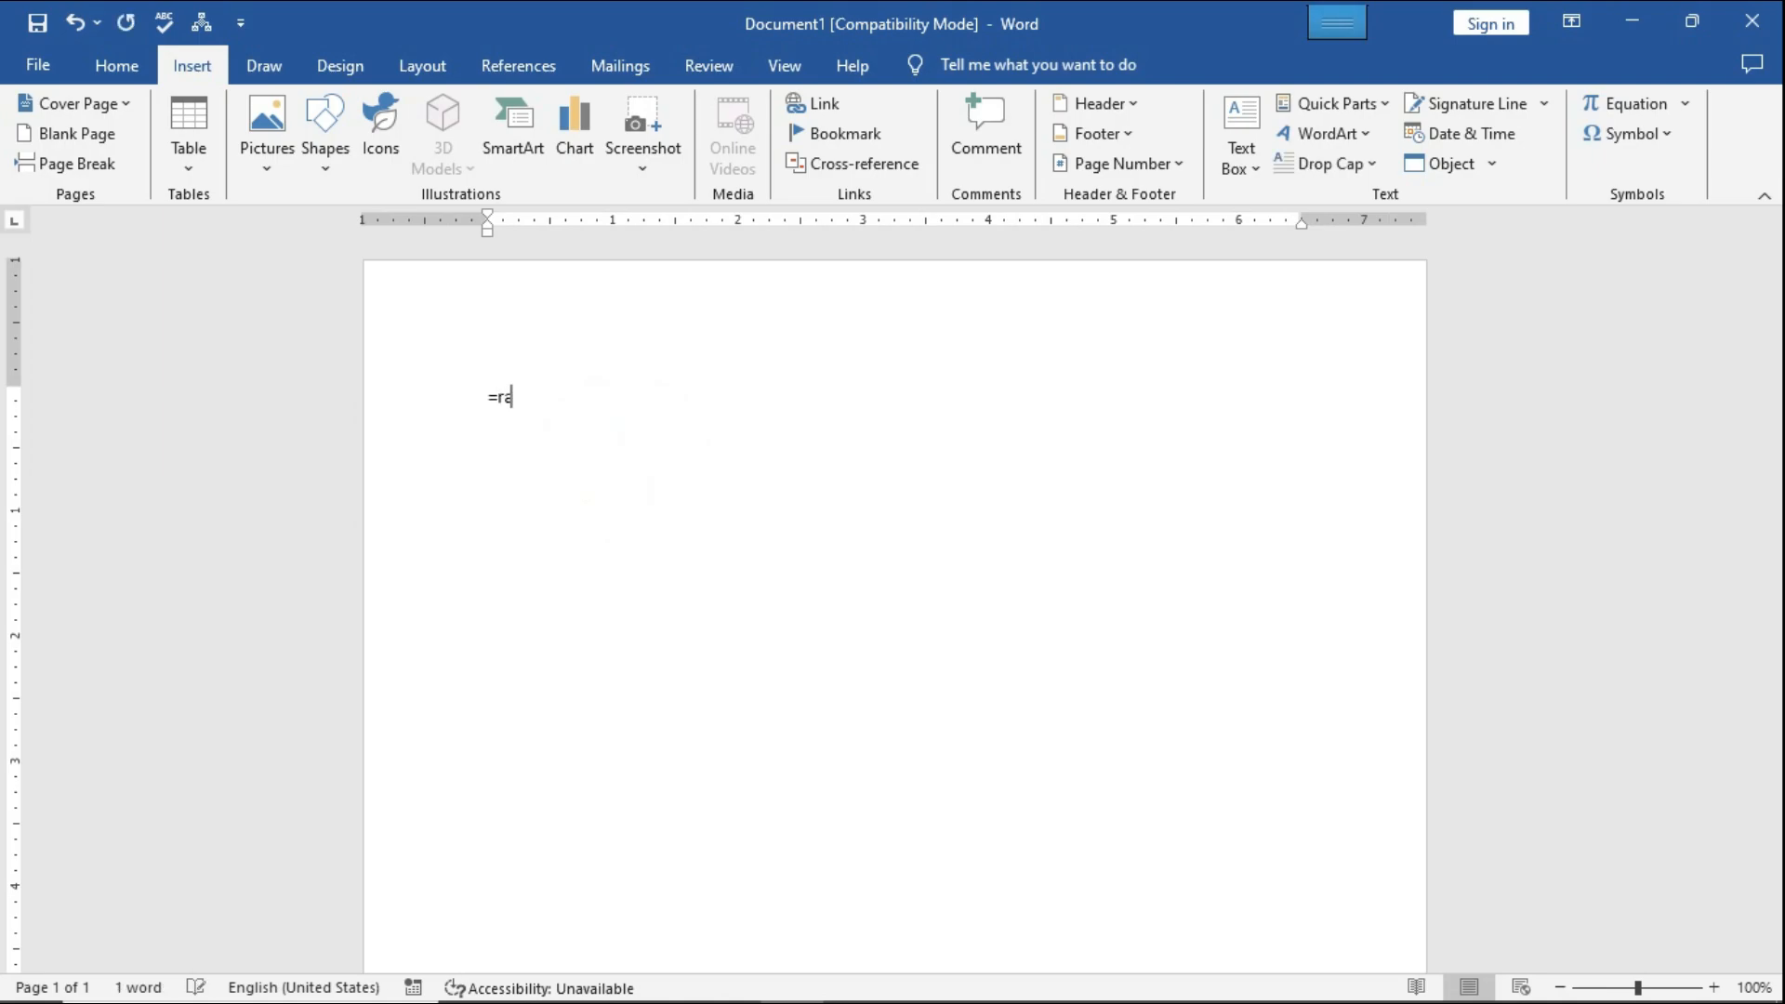
pyautogui.write('nd()')
pyautogui.press('Return')
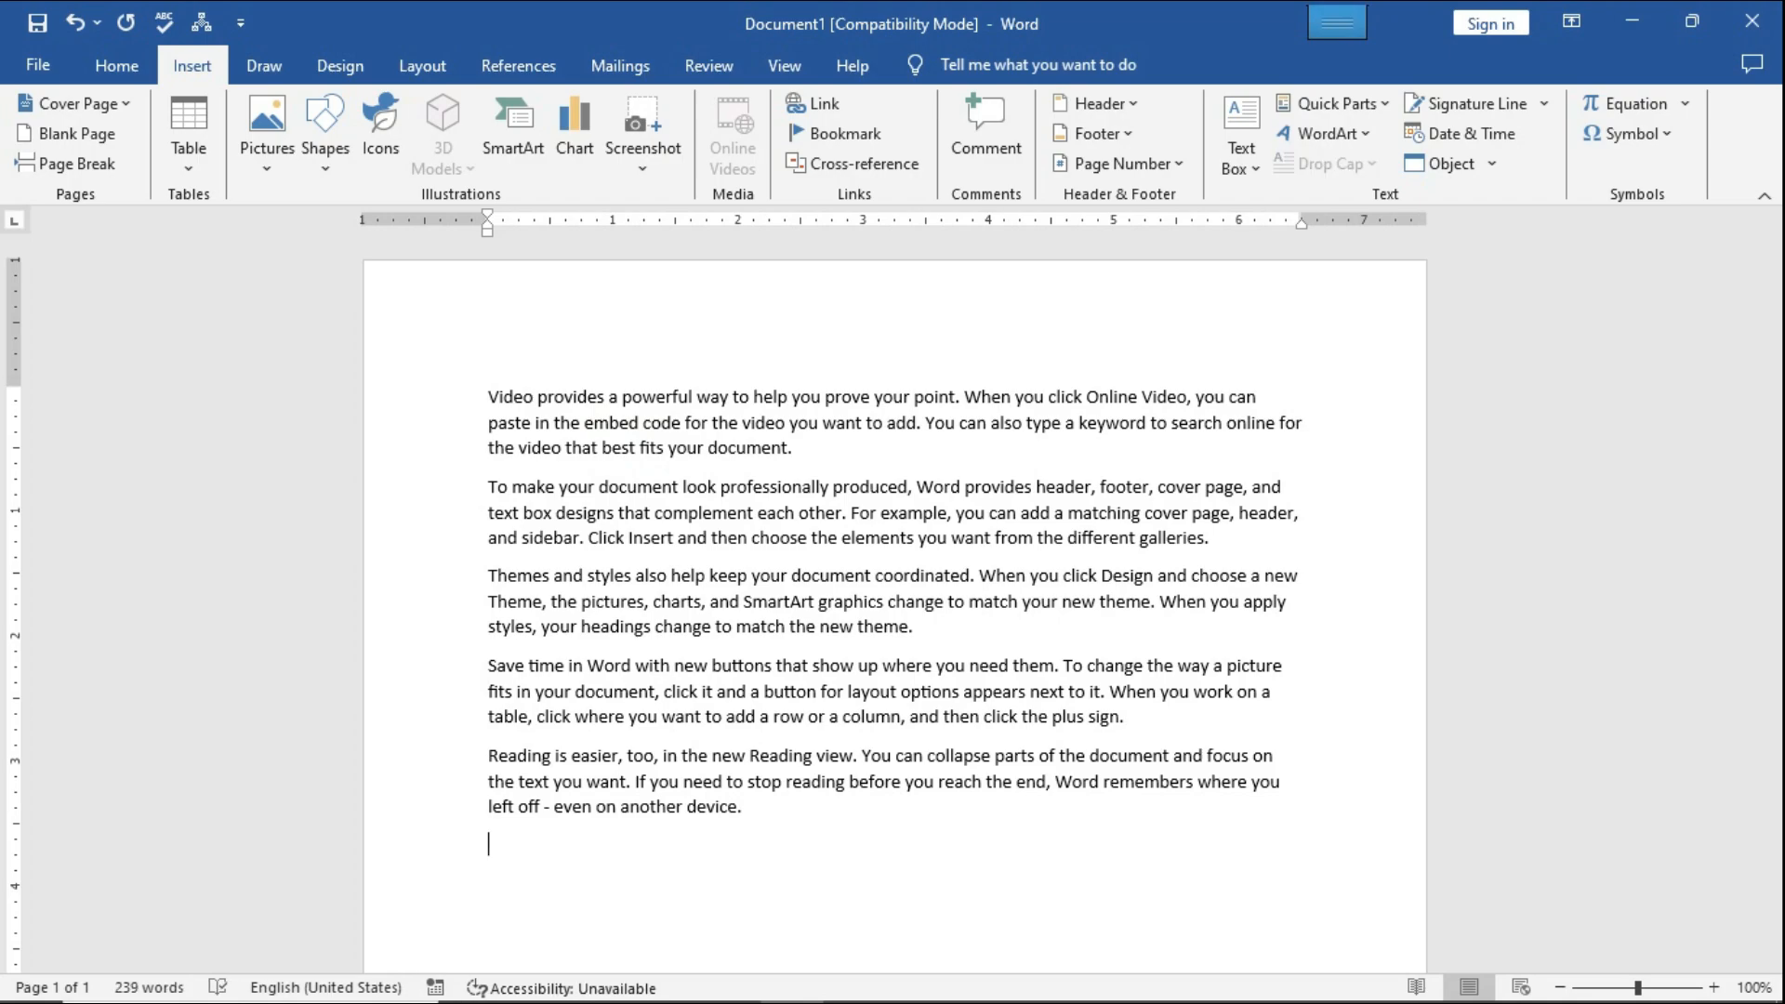
pyautogui.press('BackSpace')
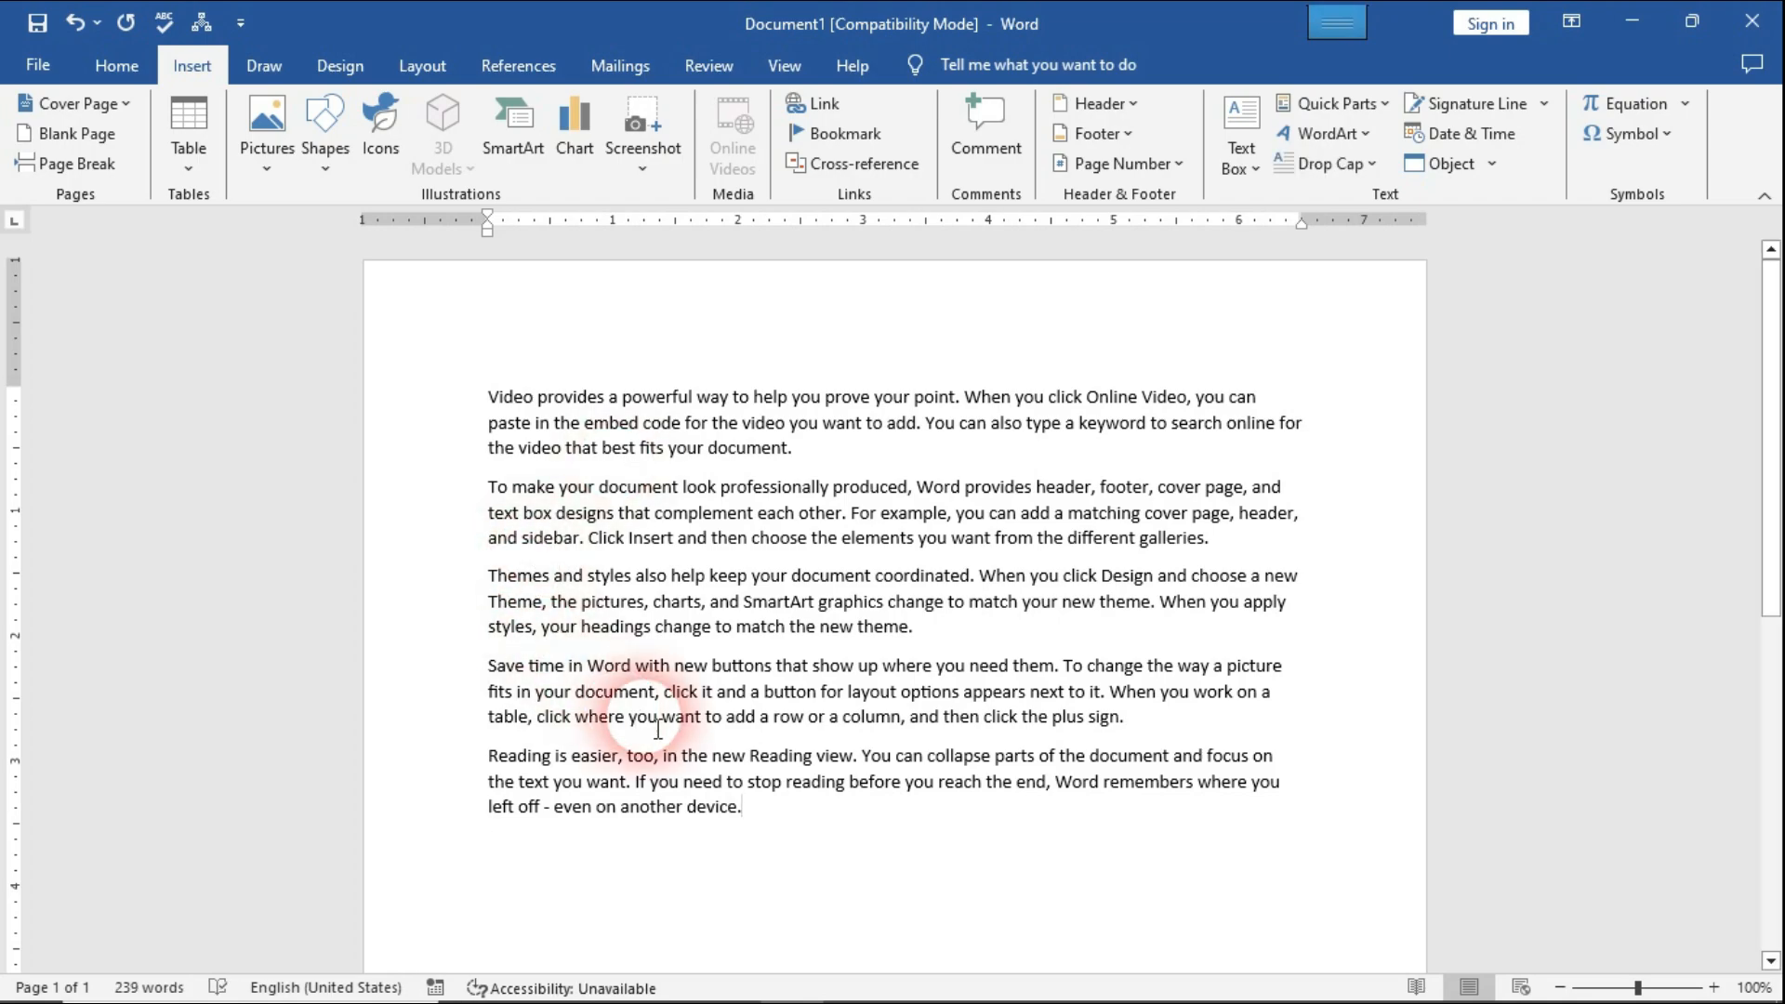
# Select all the sample paragraphs and start Convert Text to Table, keeping the selected text in view
pyautogui.moveTo(750, 818); pyautogui.dragTo(458, 402)
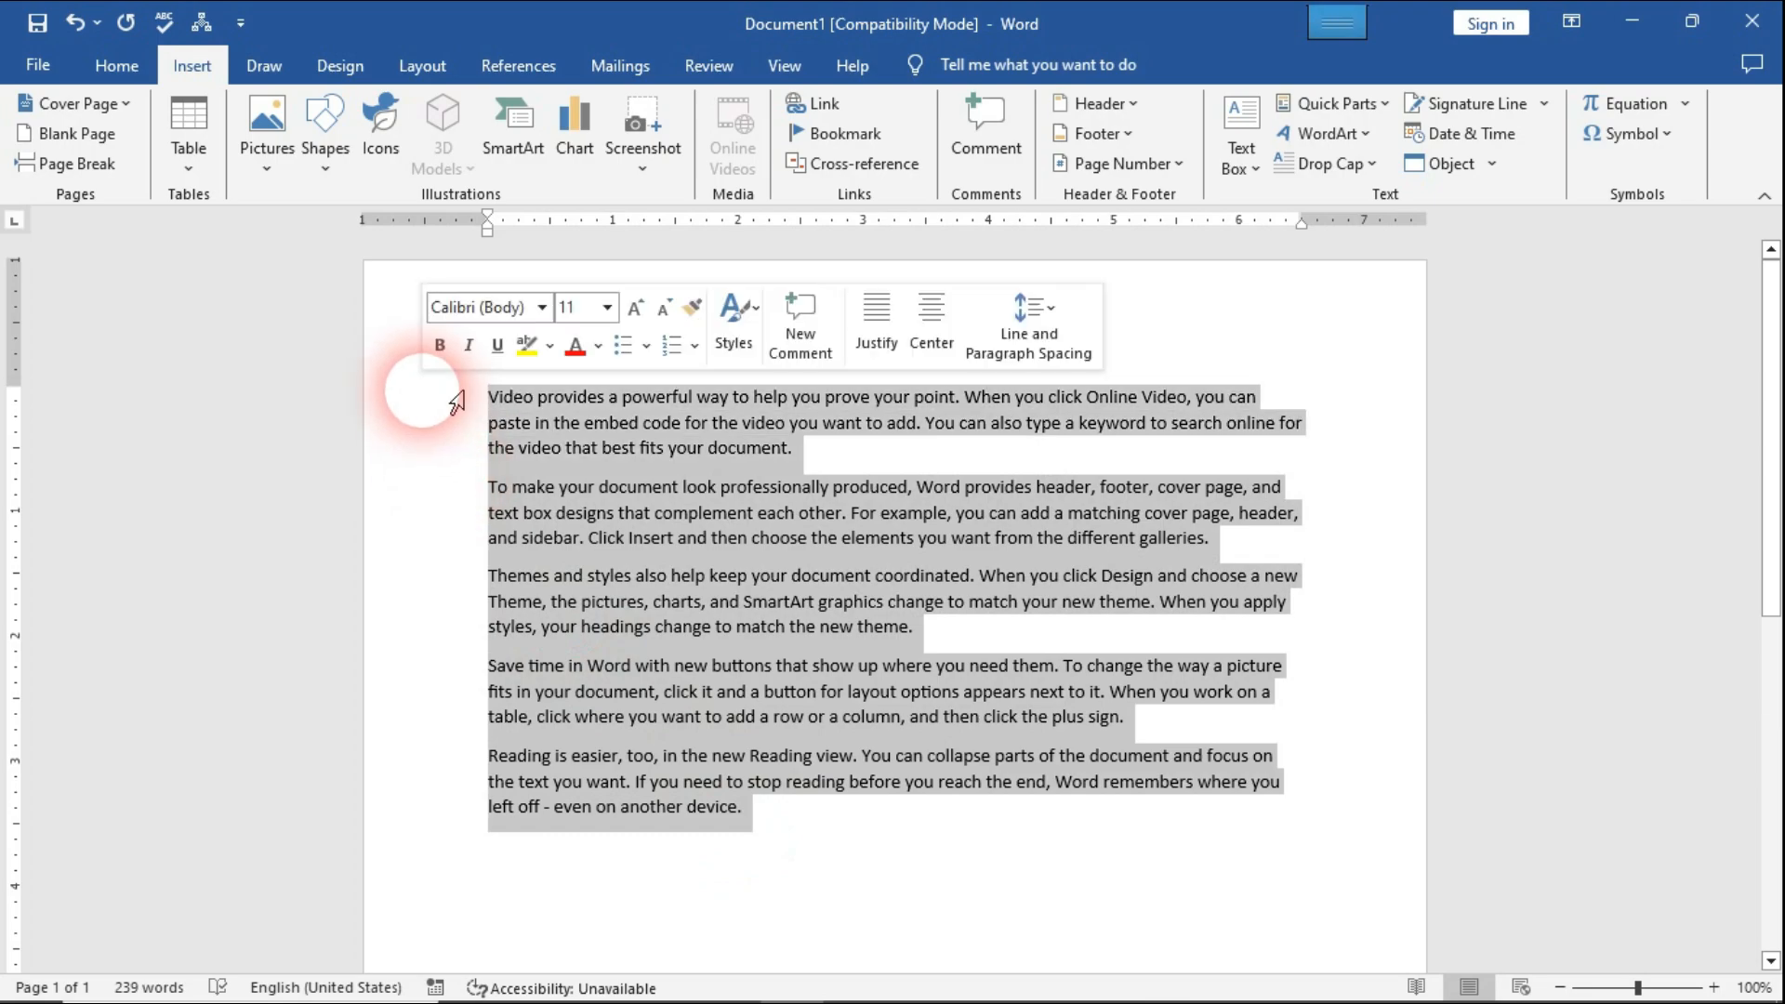
pyautogui.click(197, 171)
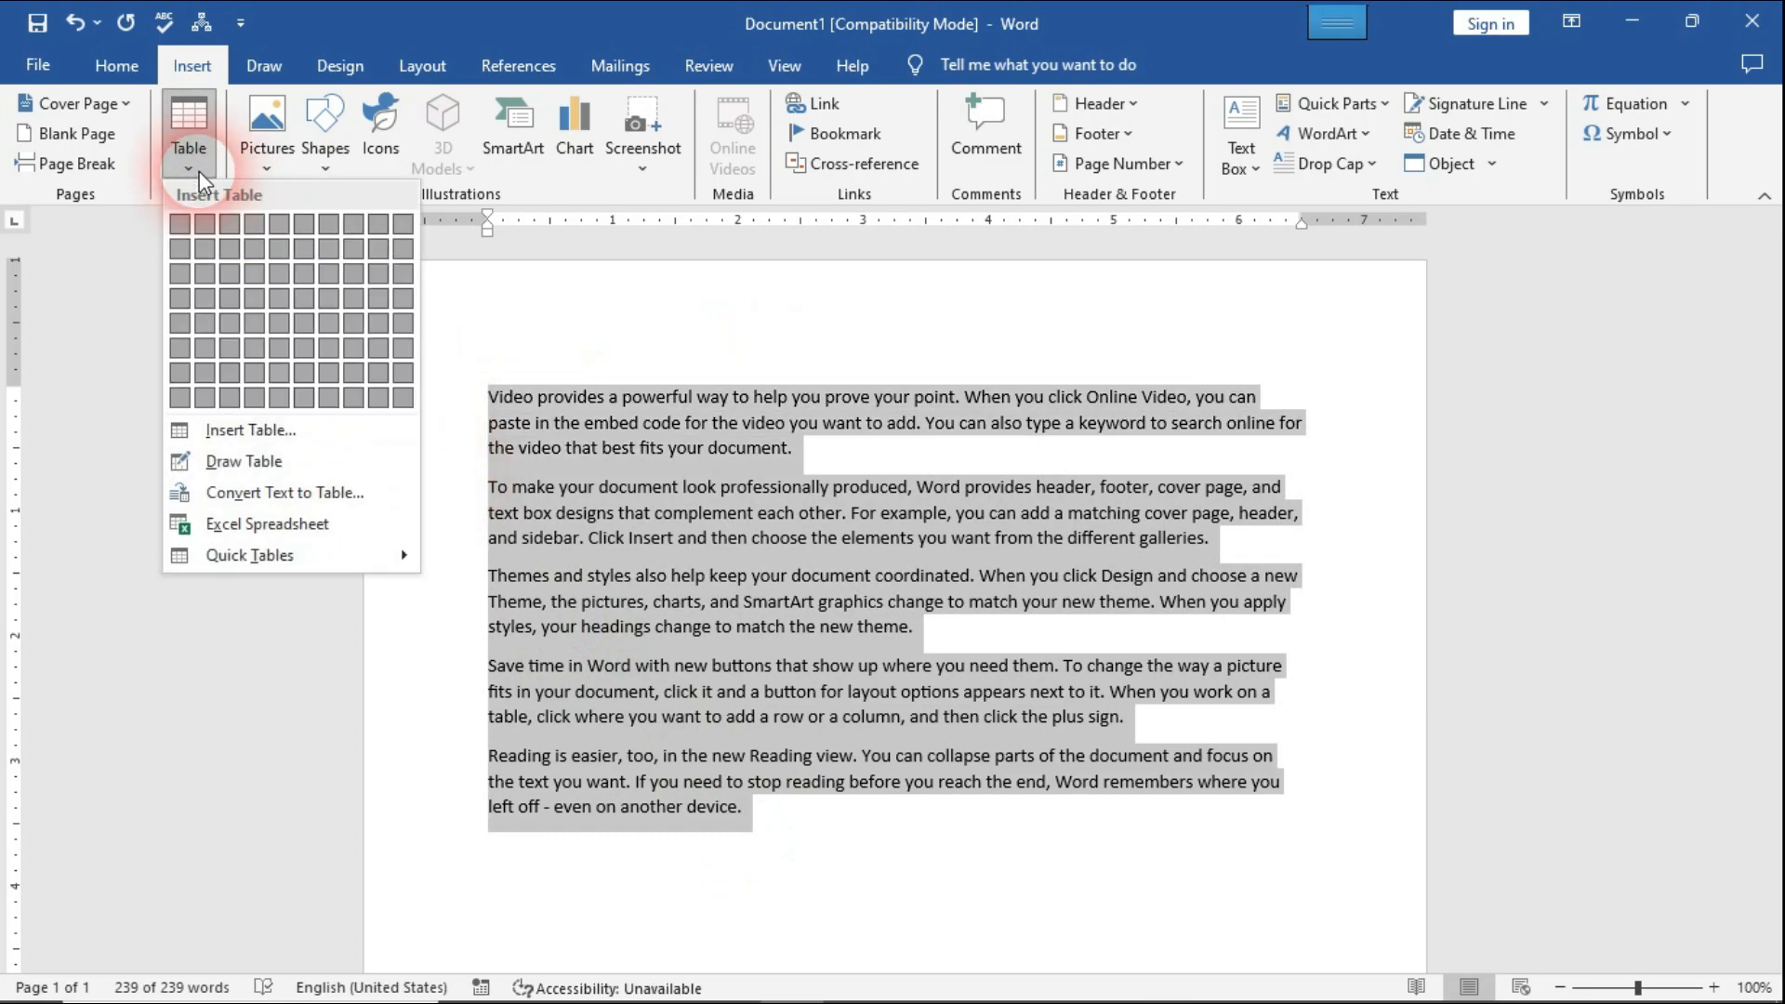
pyautogui.click(371, 500)
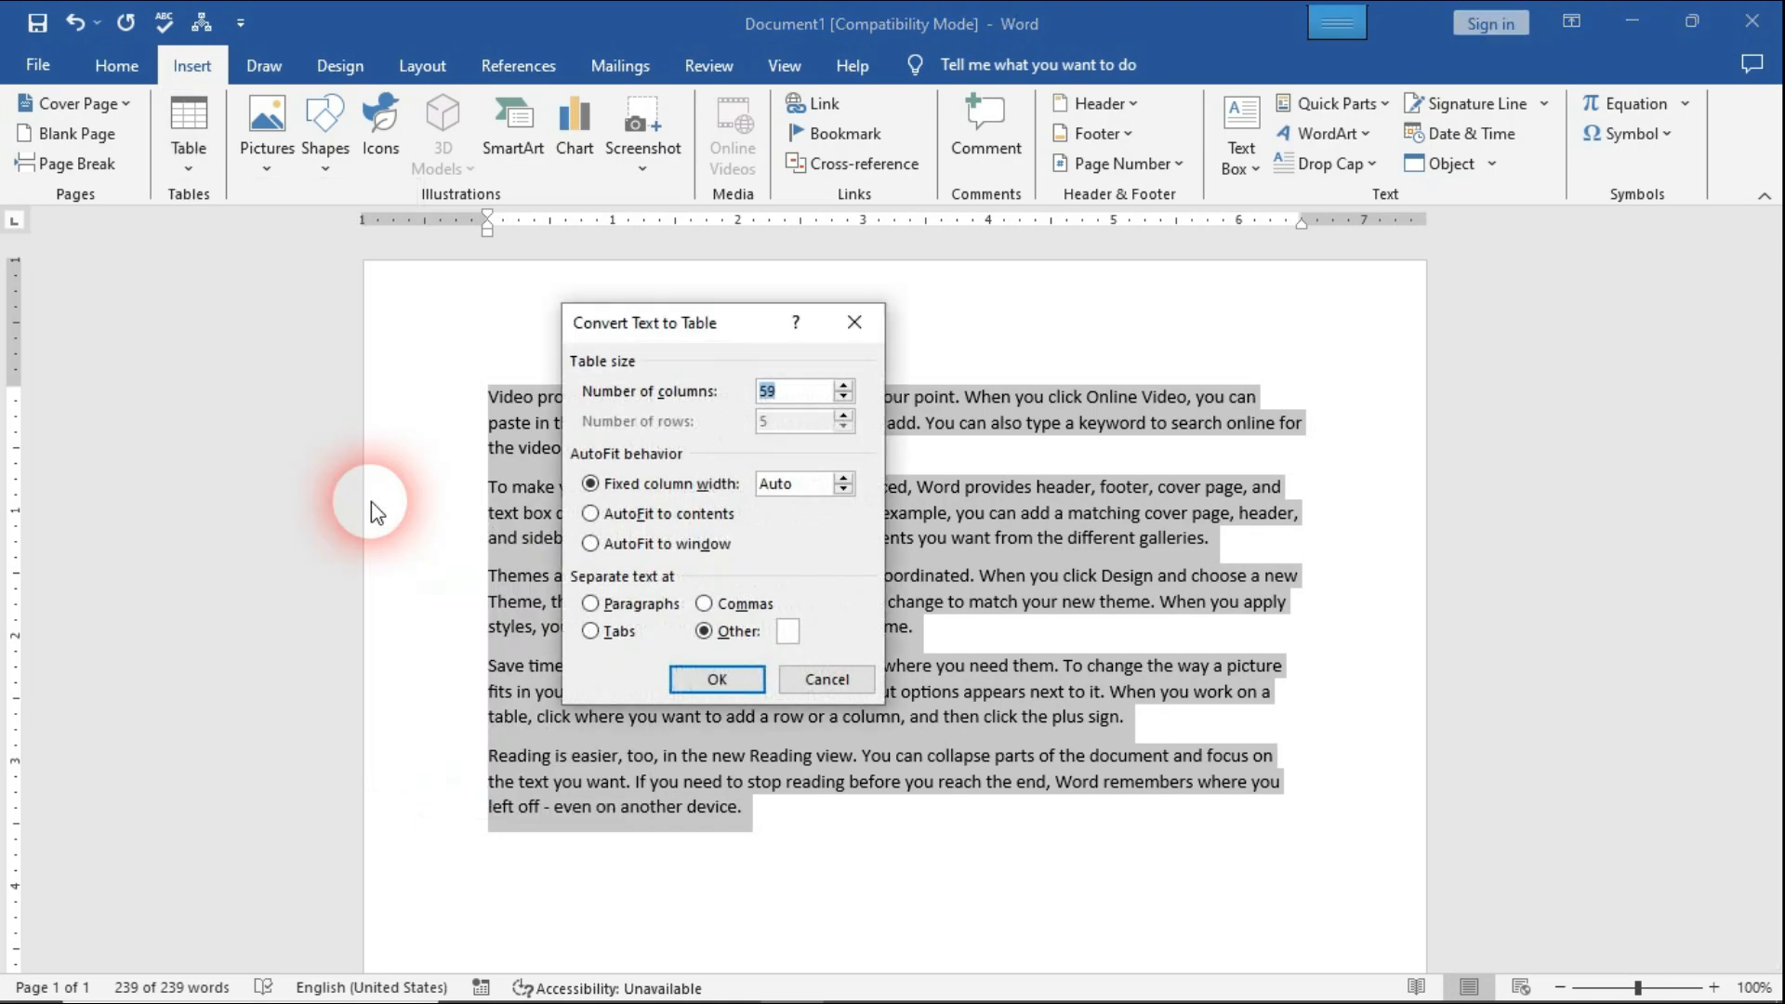
pyautogui.moveTo(677, 327); pyautogui.dragTo(771, 389)
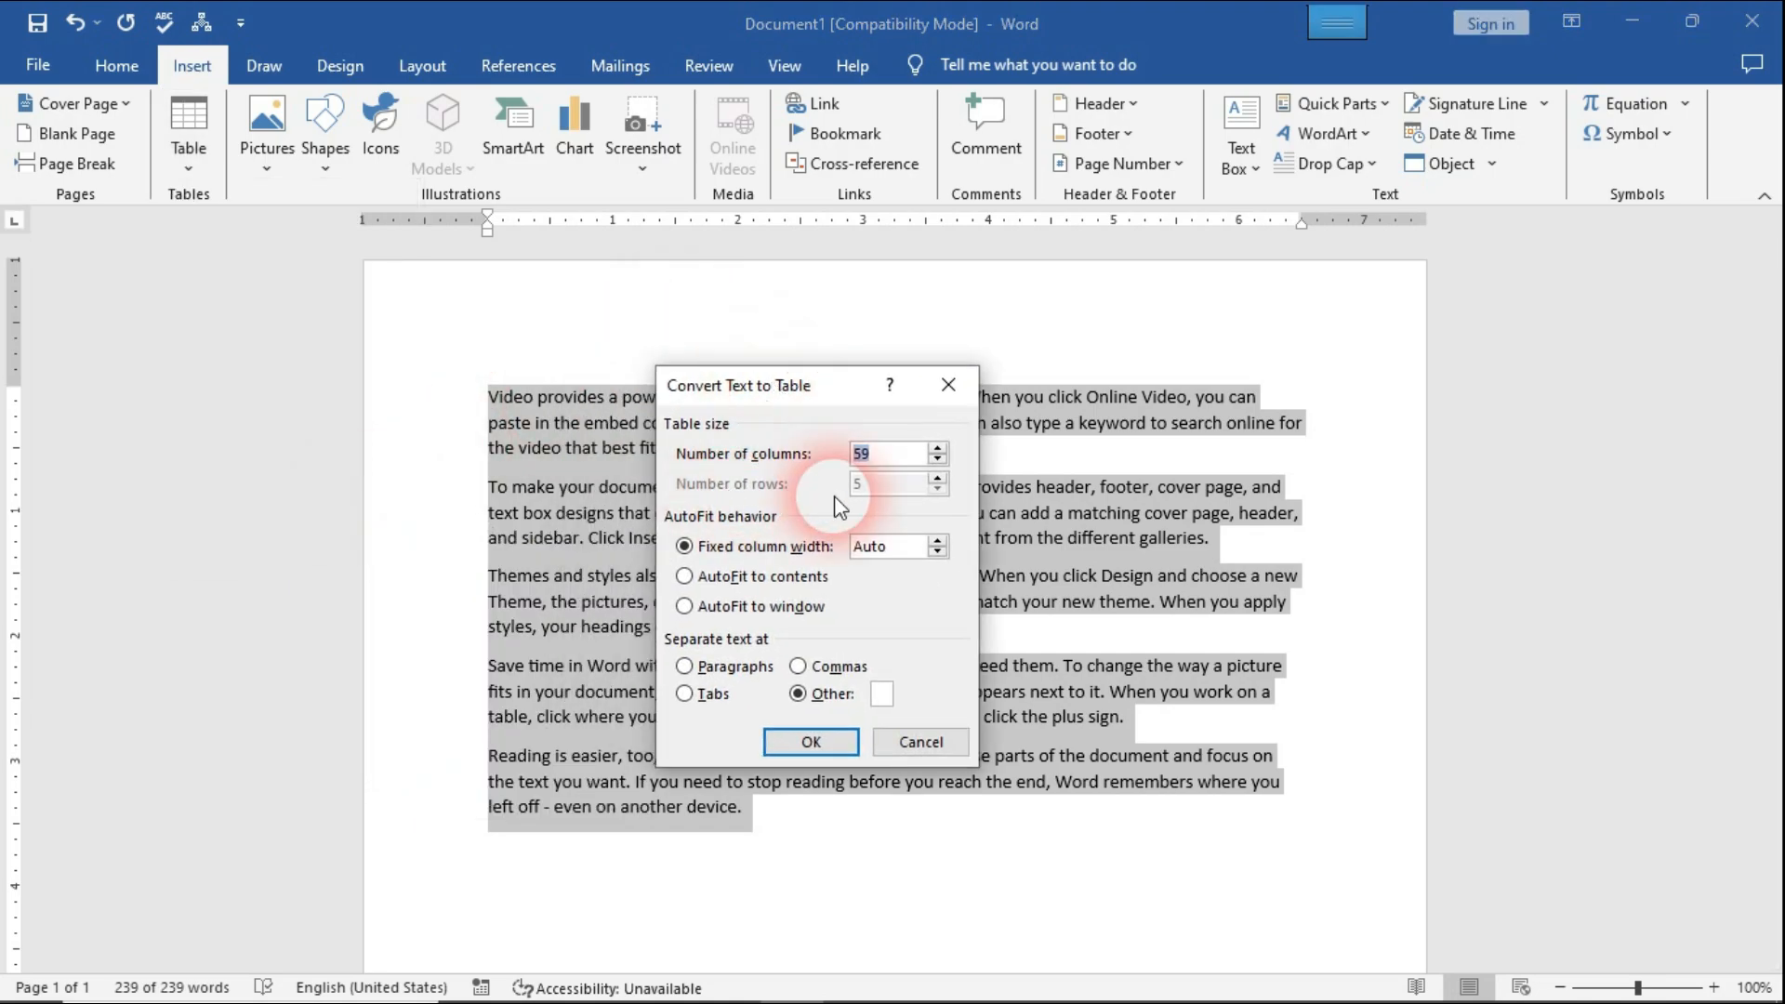
pyautogui.click(895, 458)
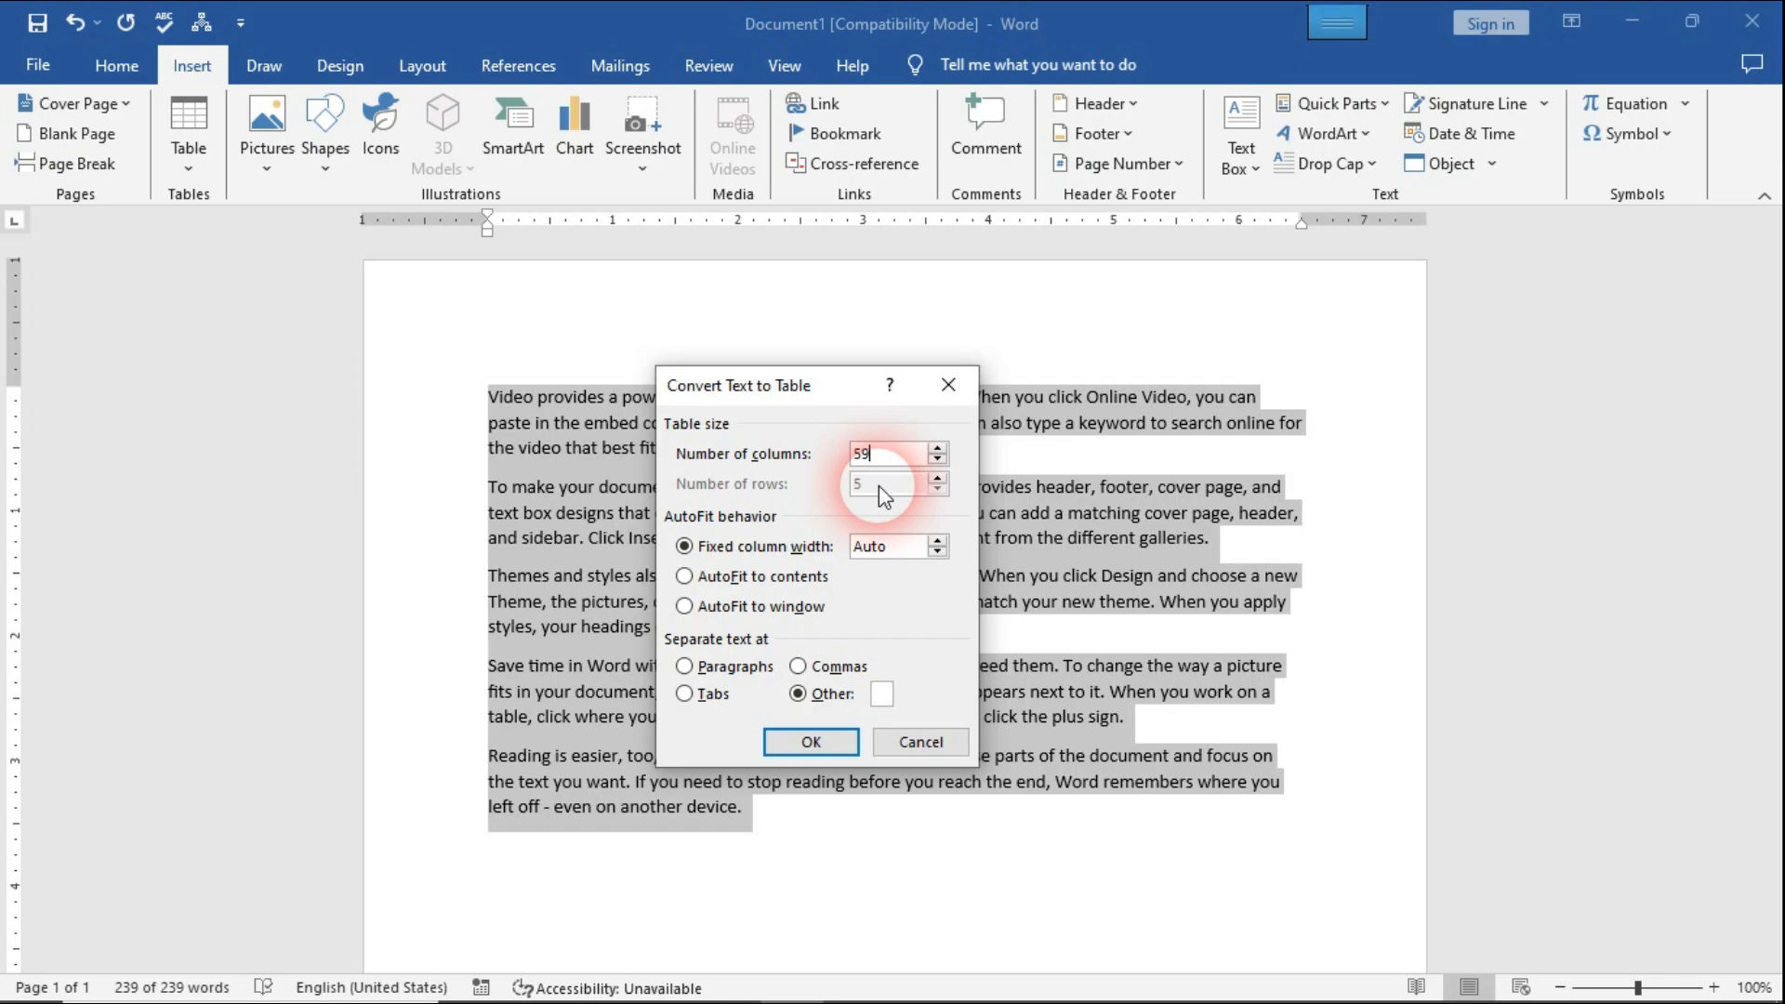
# Try paragraphs, commas and tabs in turn as the separator for the text-to-table conversion
pyautogui.click(685, 666)
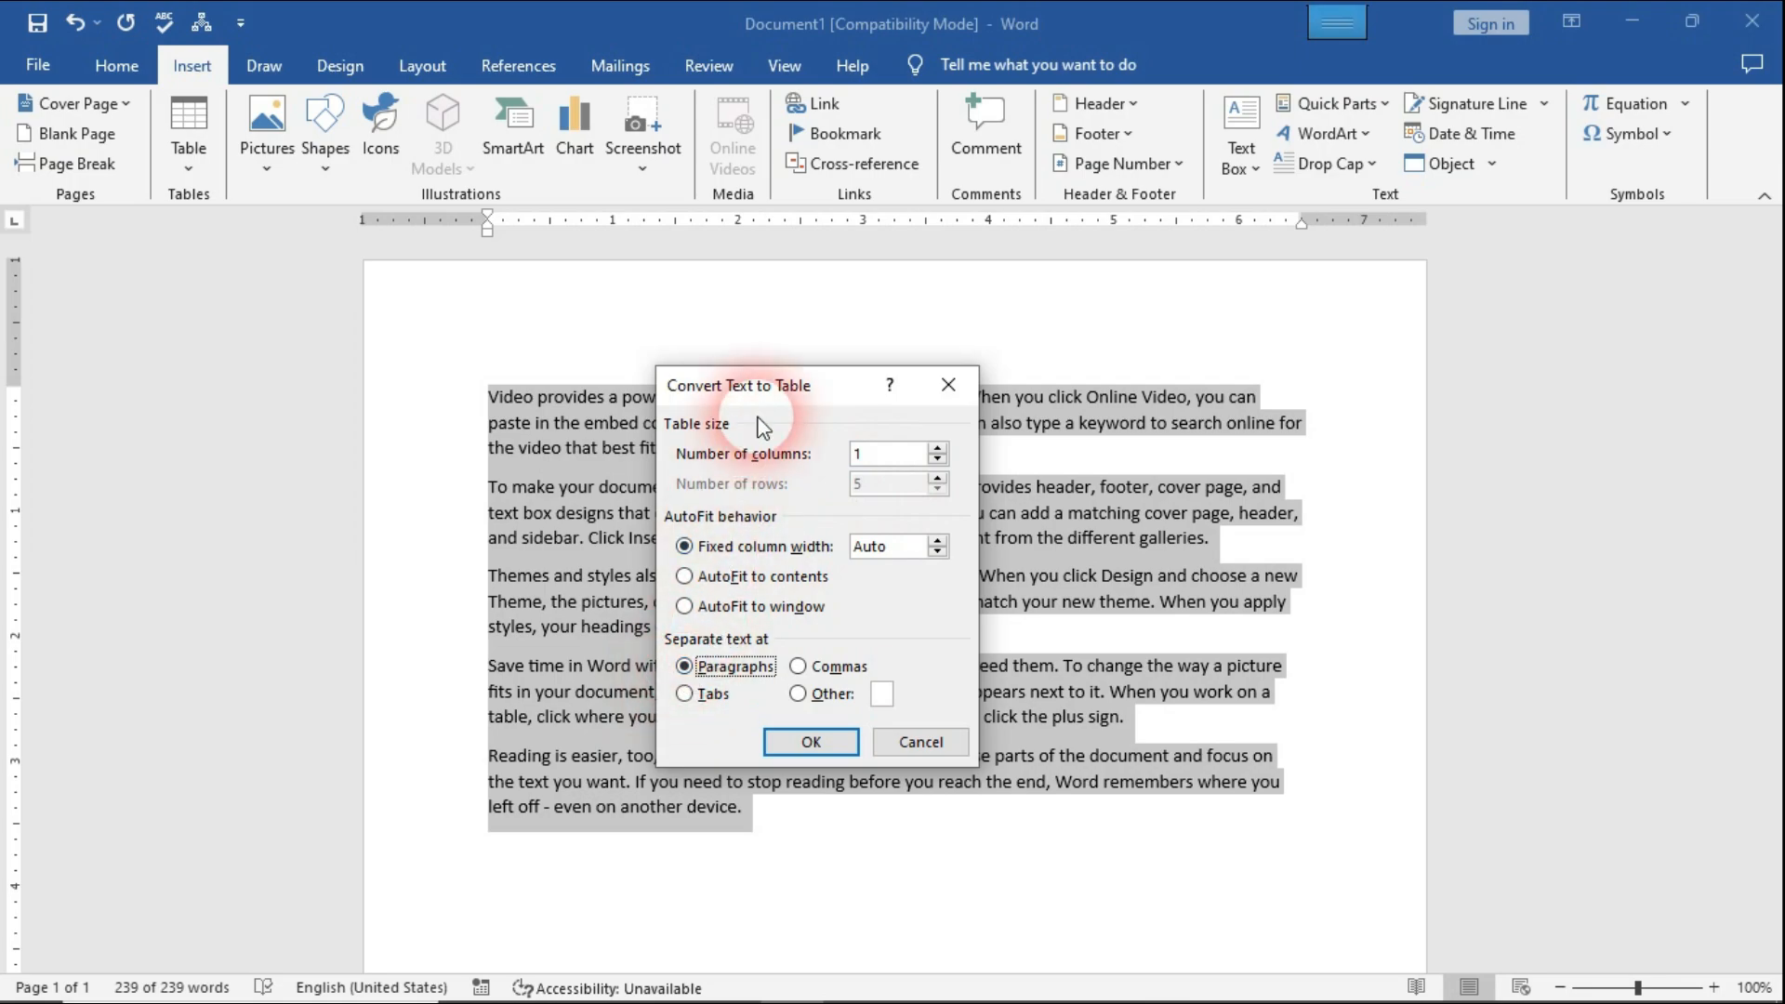
pyautogui.moveTo(744, 385); pyautogui.dragTo(906, 411)
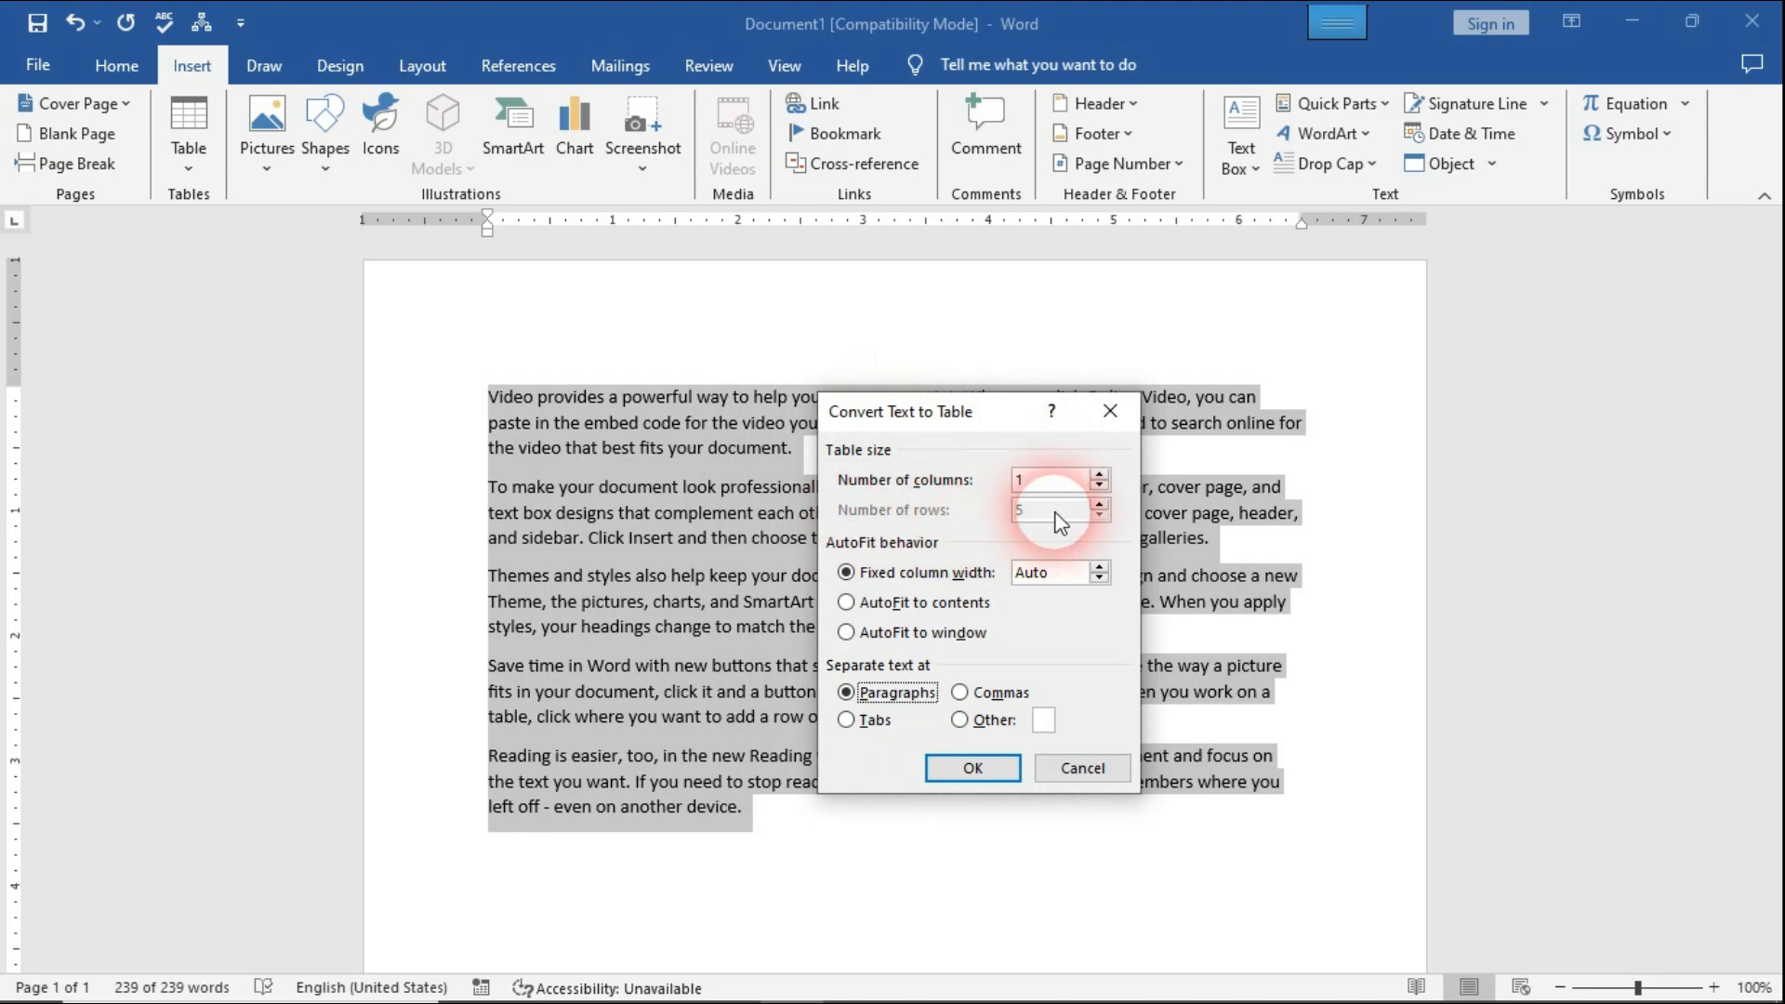
pyautogui.click(994, 696)
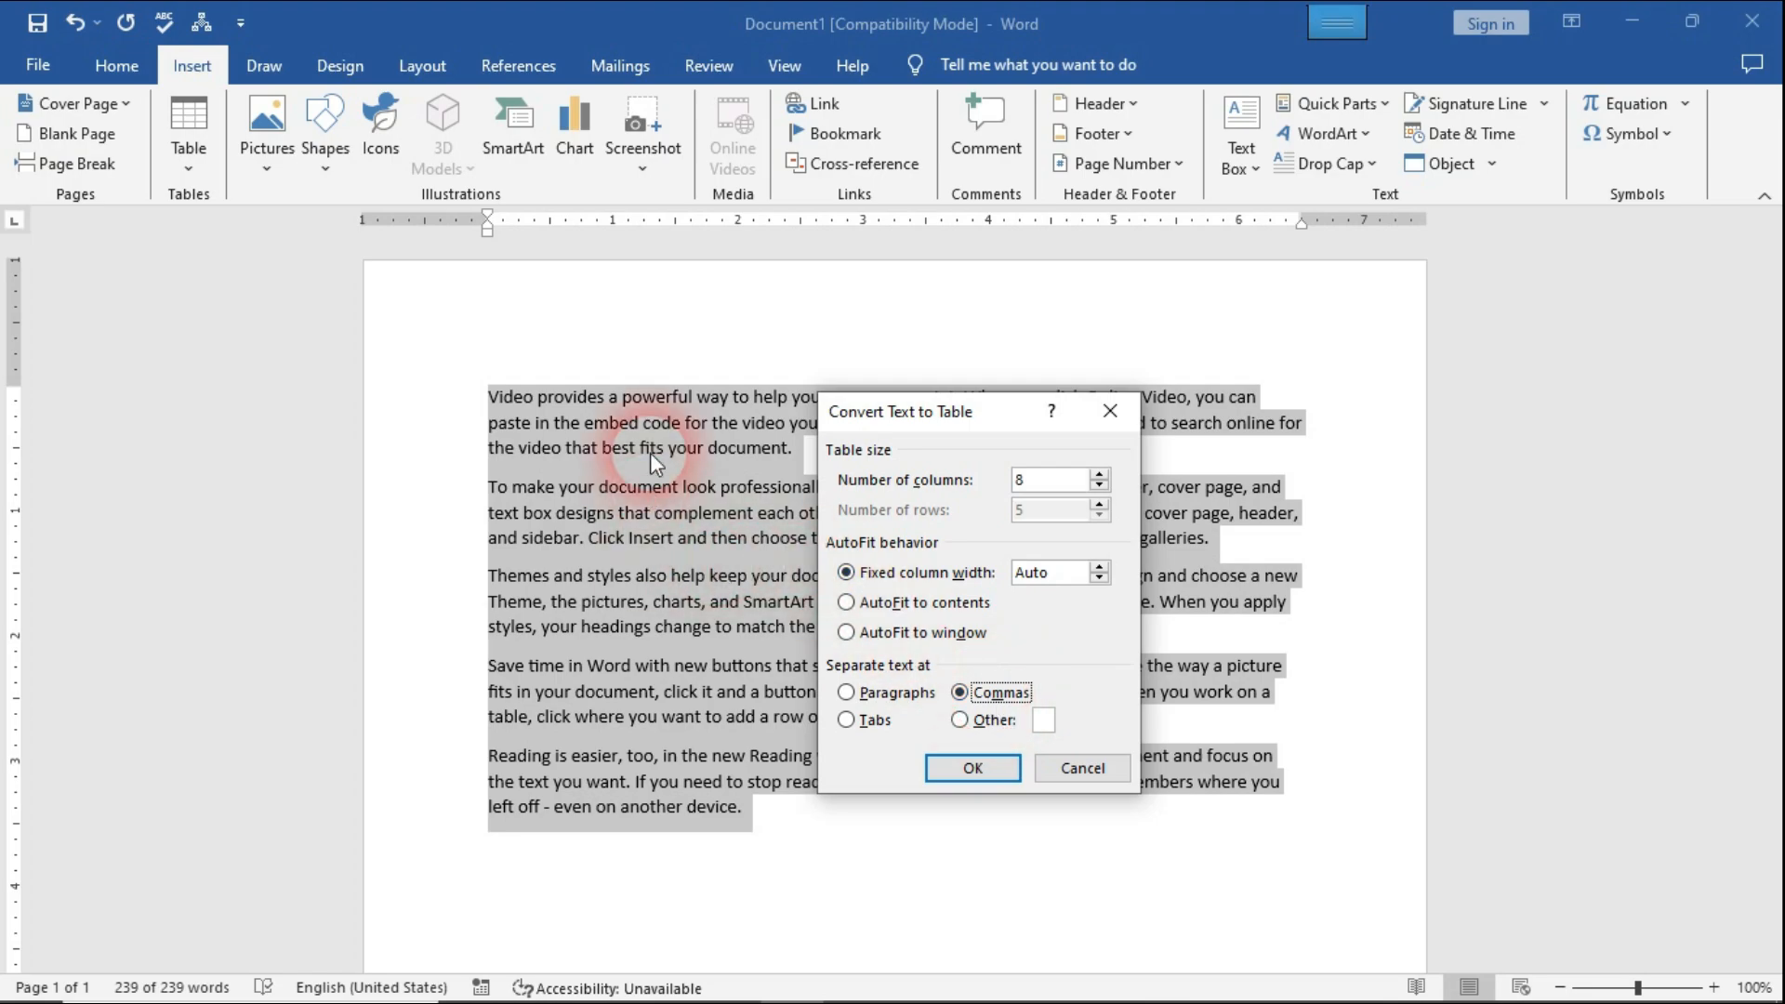
pyautogui.moveTo(907, 420); pyautogui.dragTo(1022, 502)
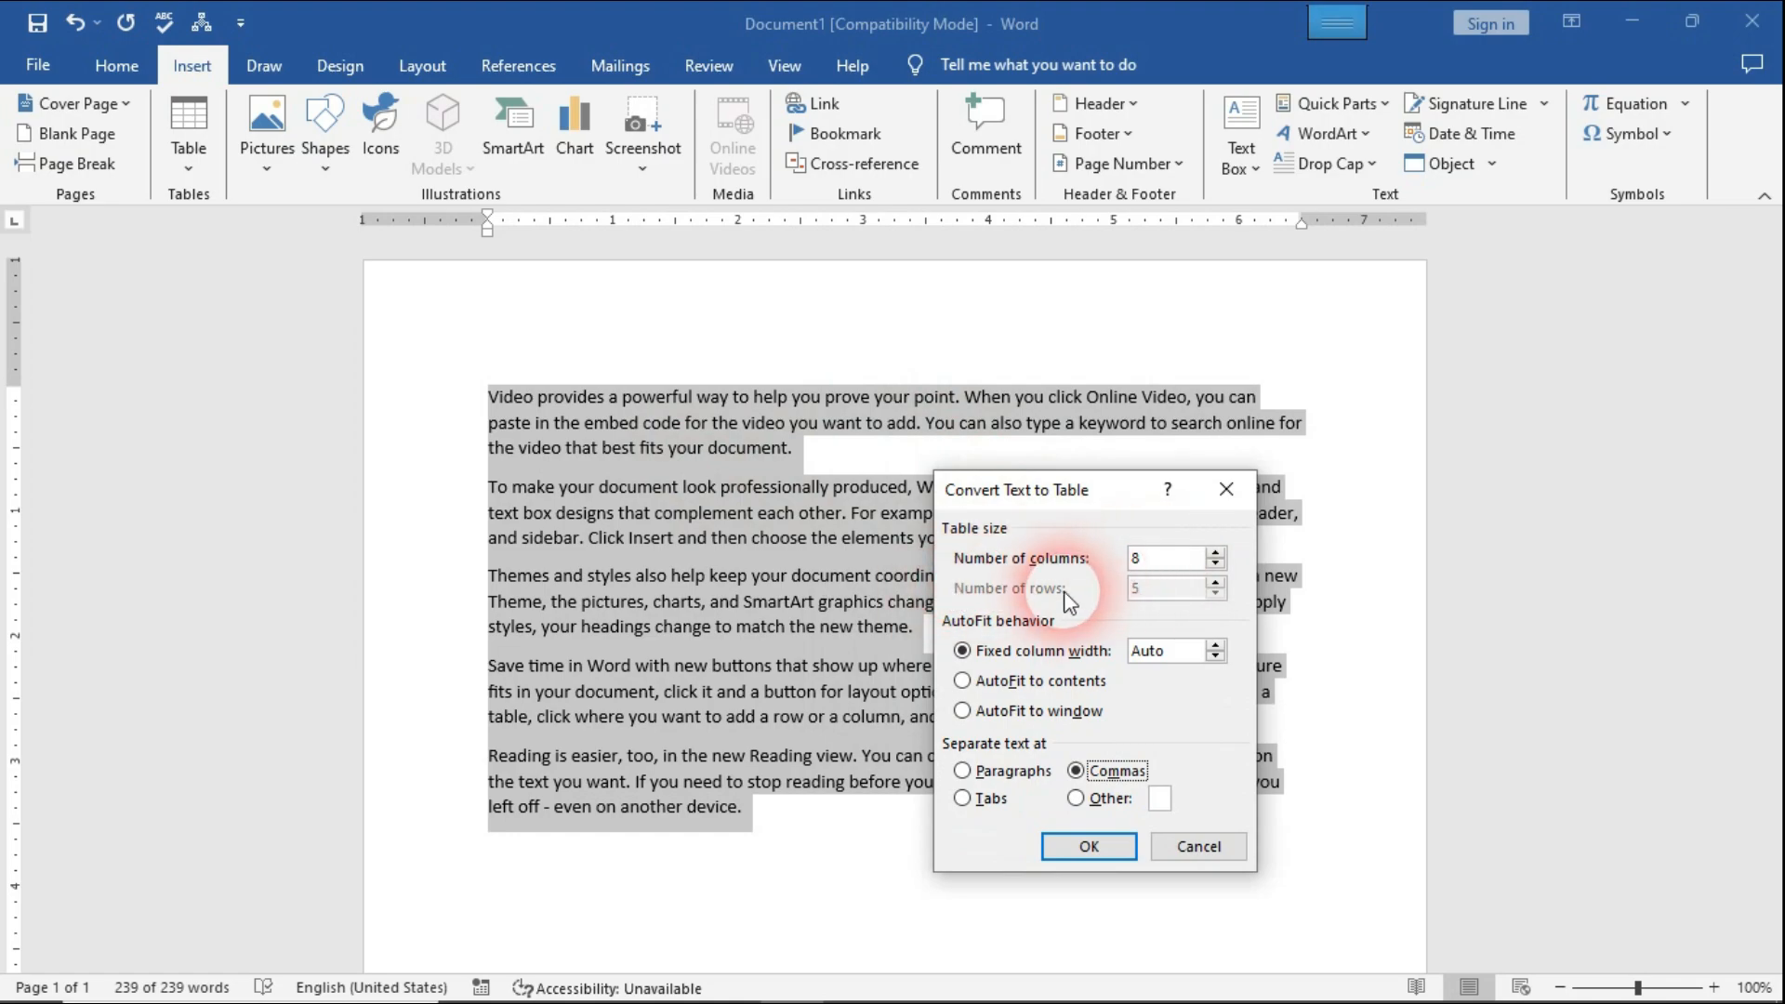
pyautogui.click(963, 798)
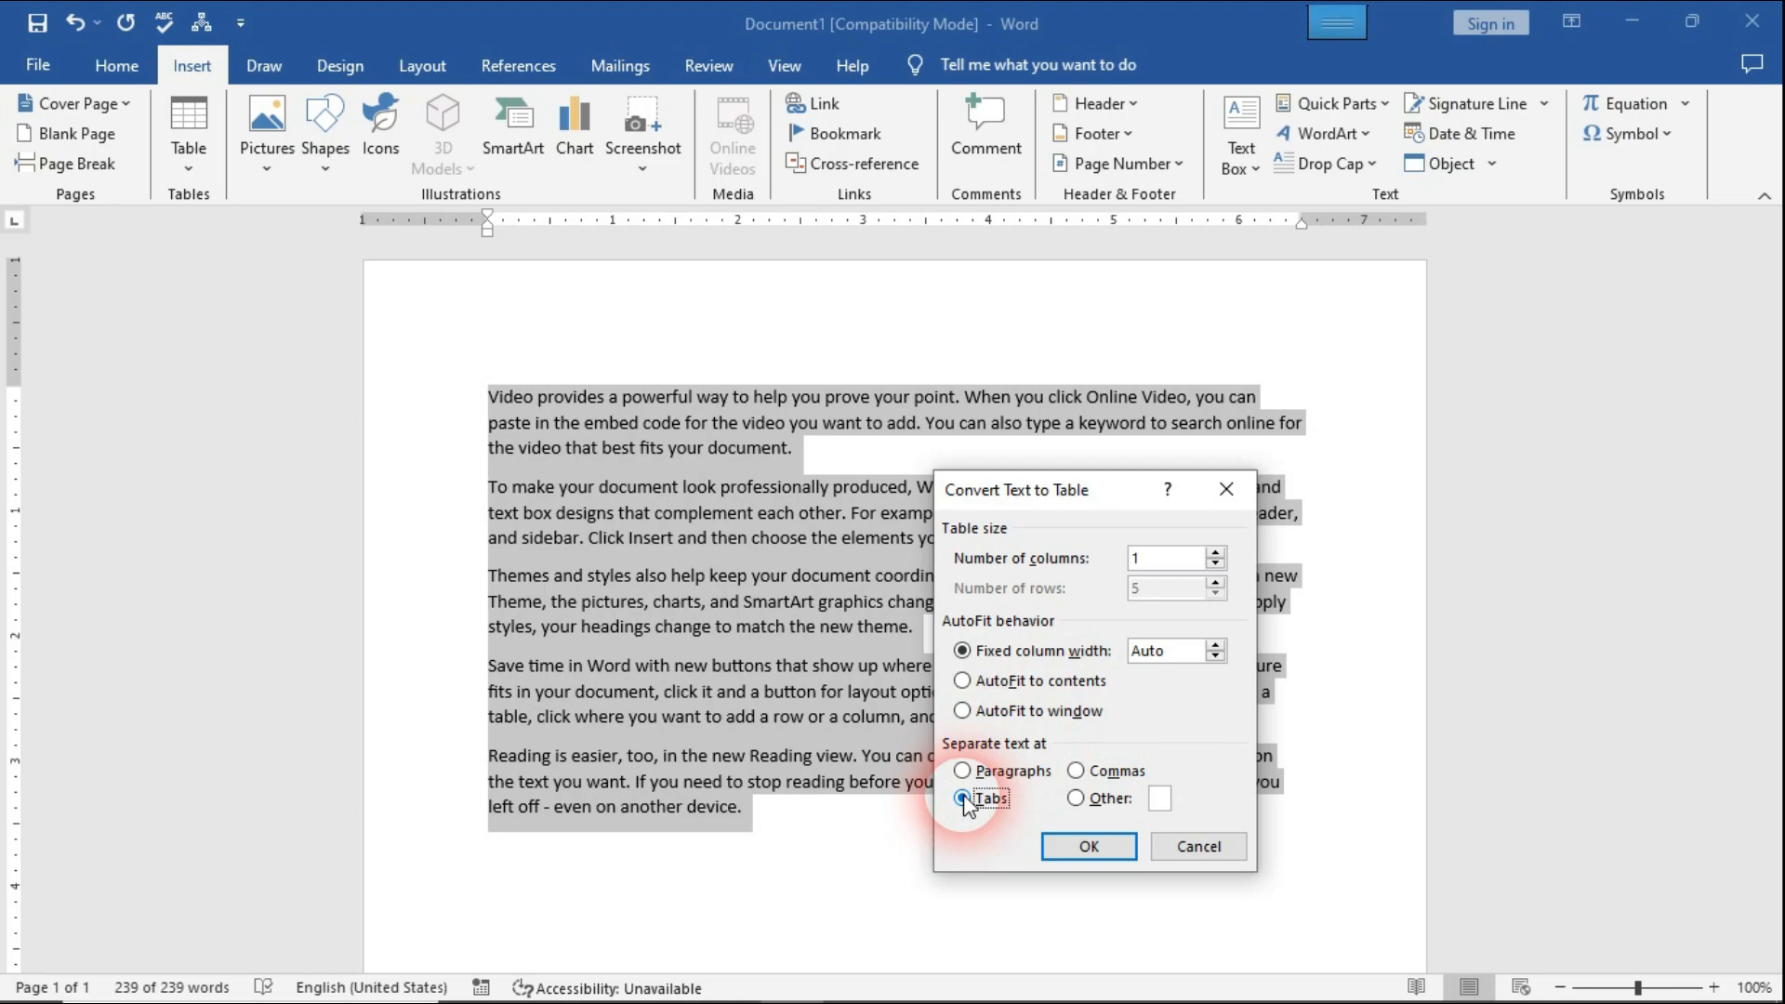
# Set a custom period "." as the separator and convert the selected text into a four-column table
pyautogui.click(1077, 798)
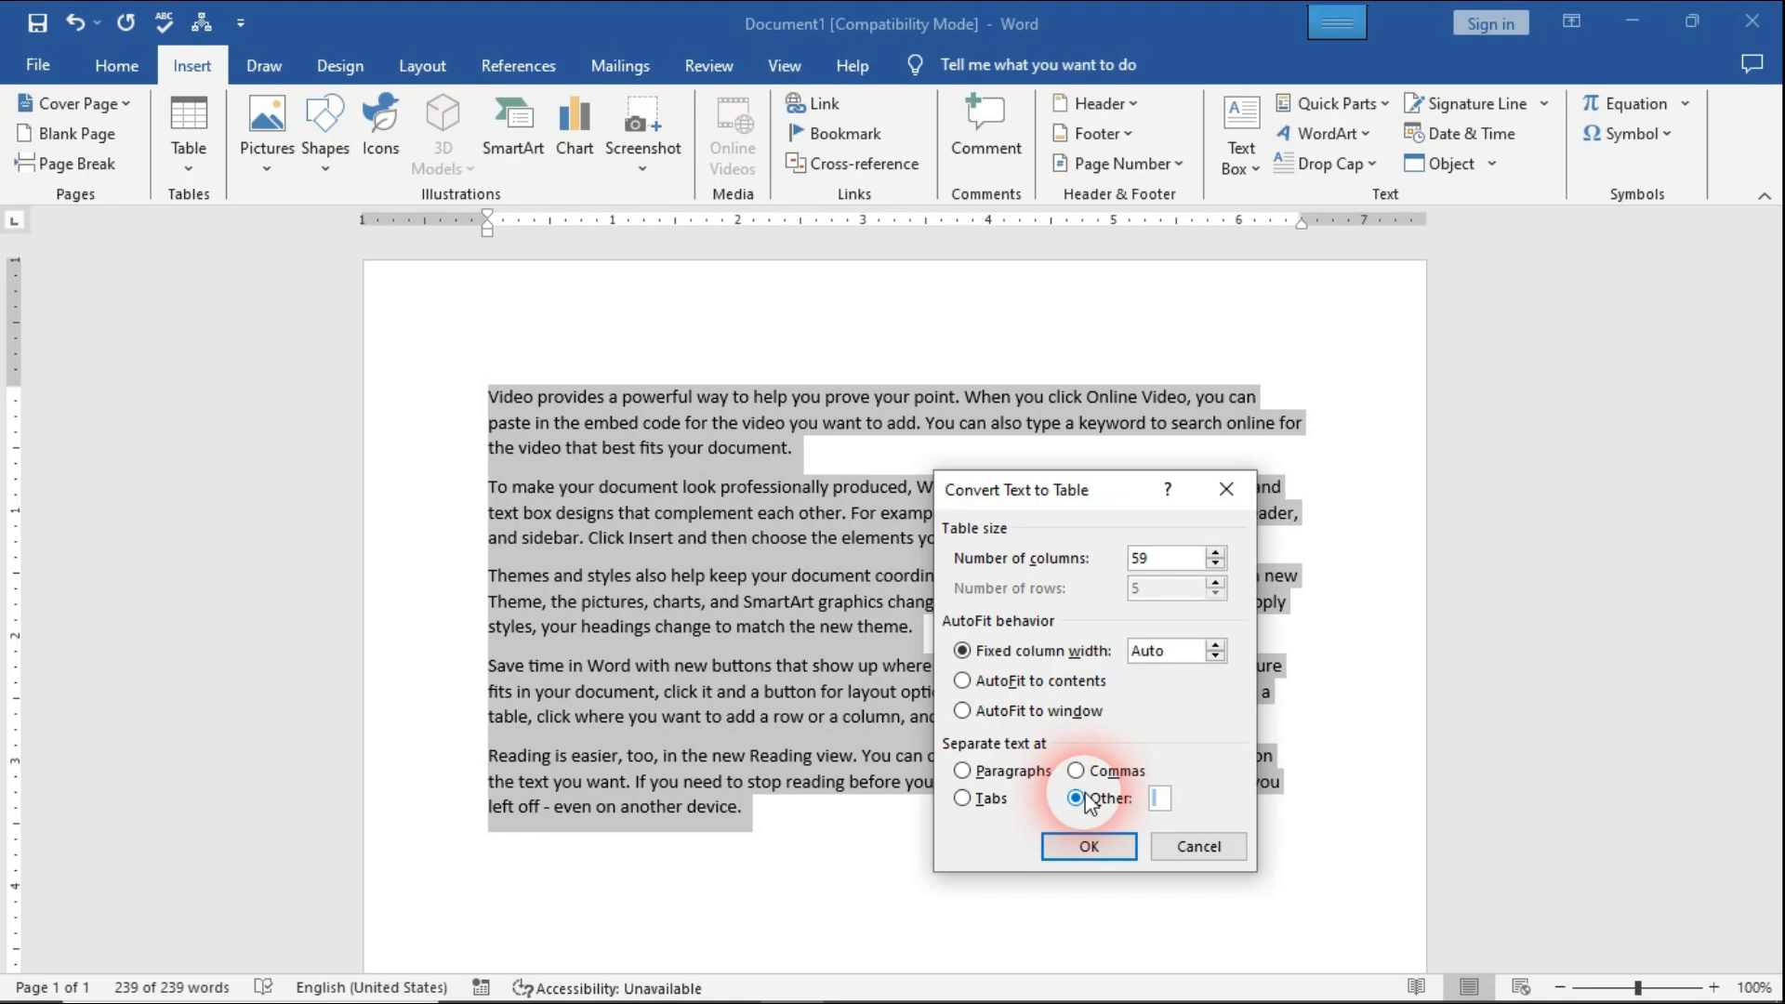
pyautogui.write('.')
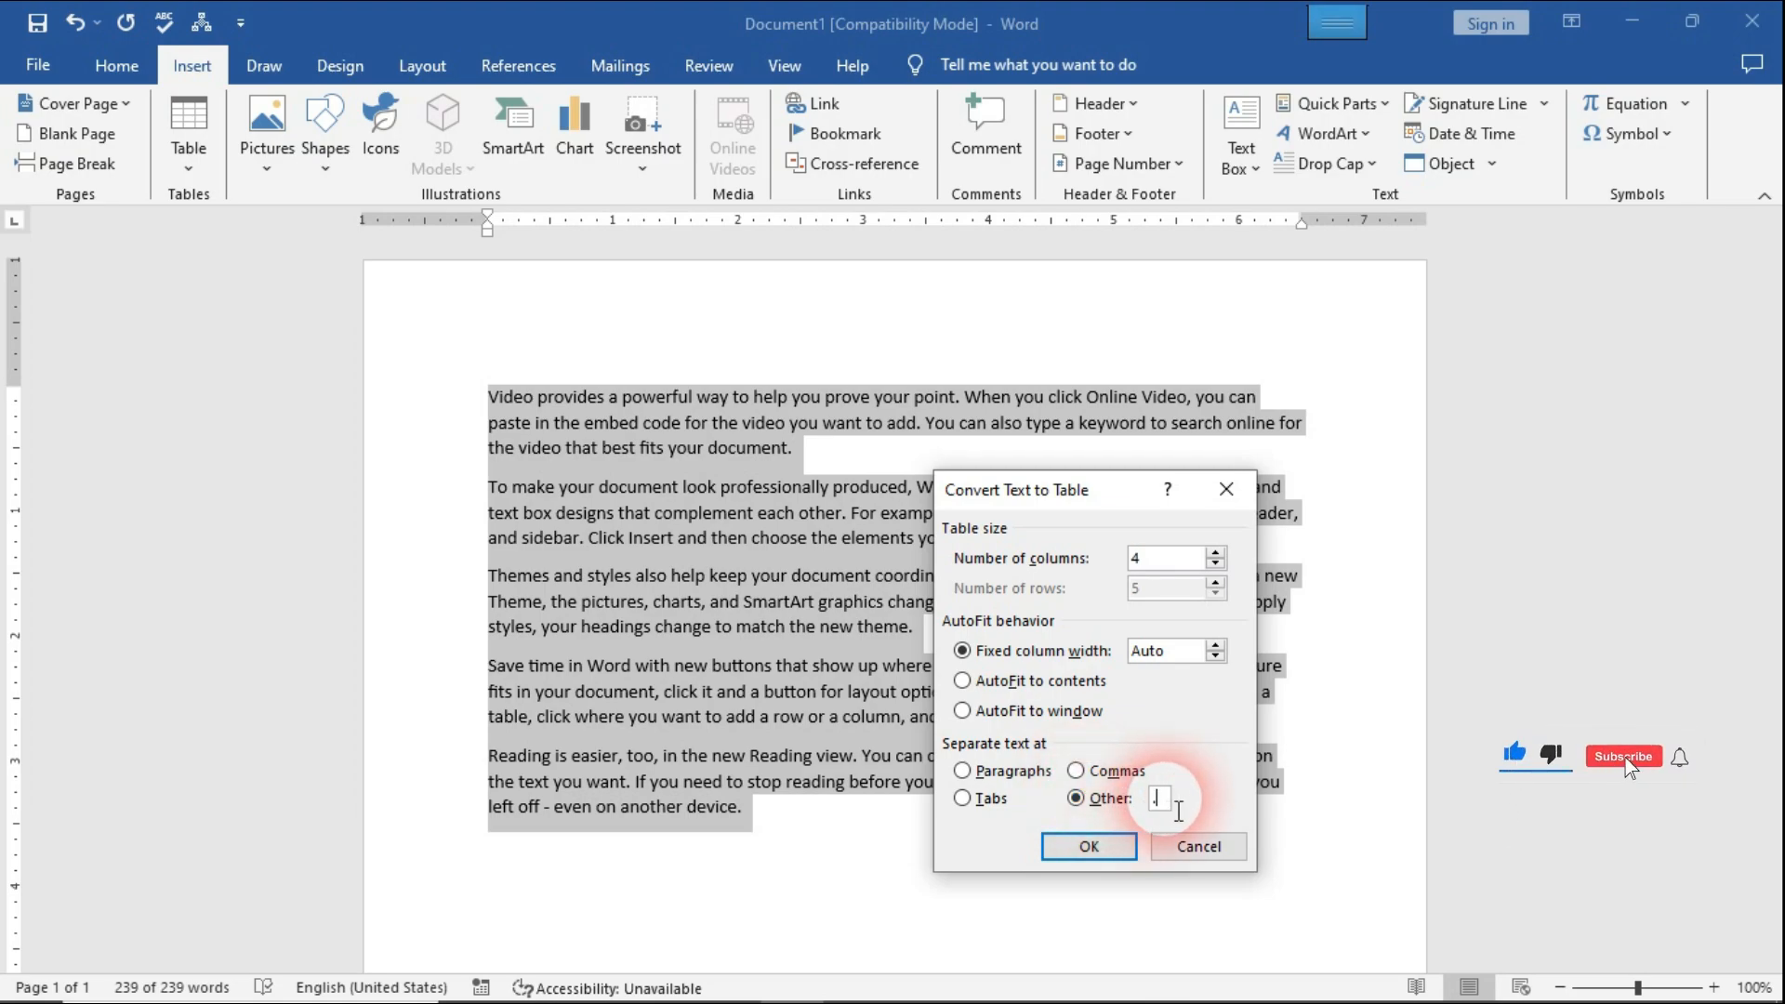
pyautogui.click(1089, 846)
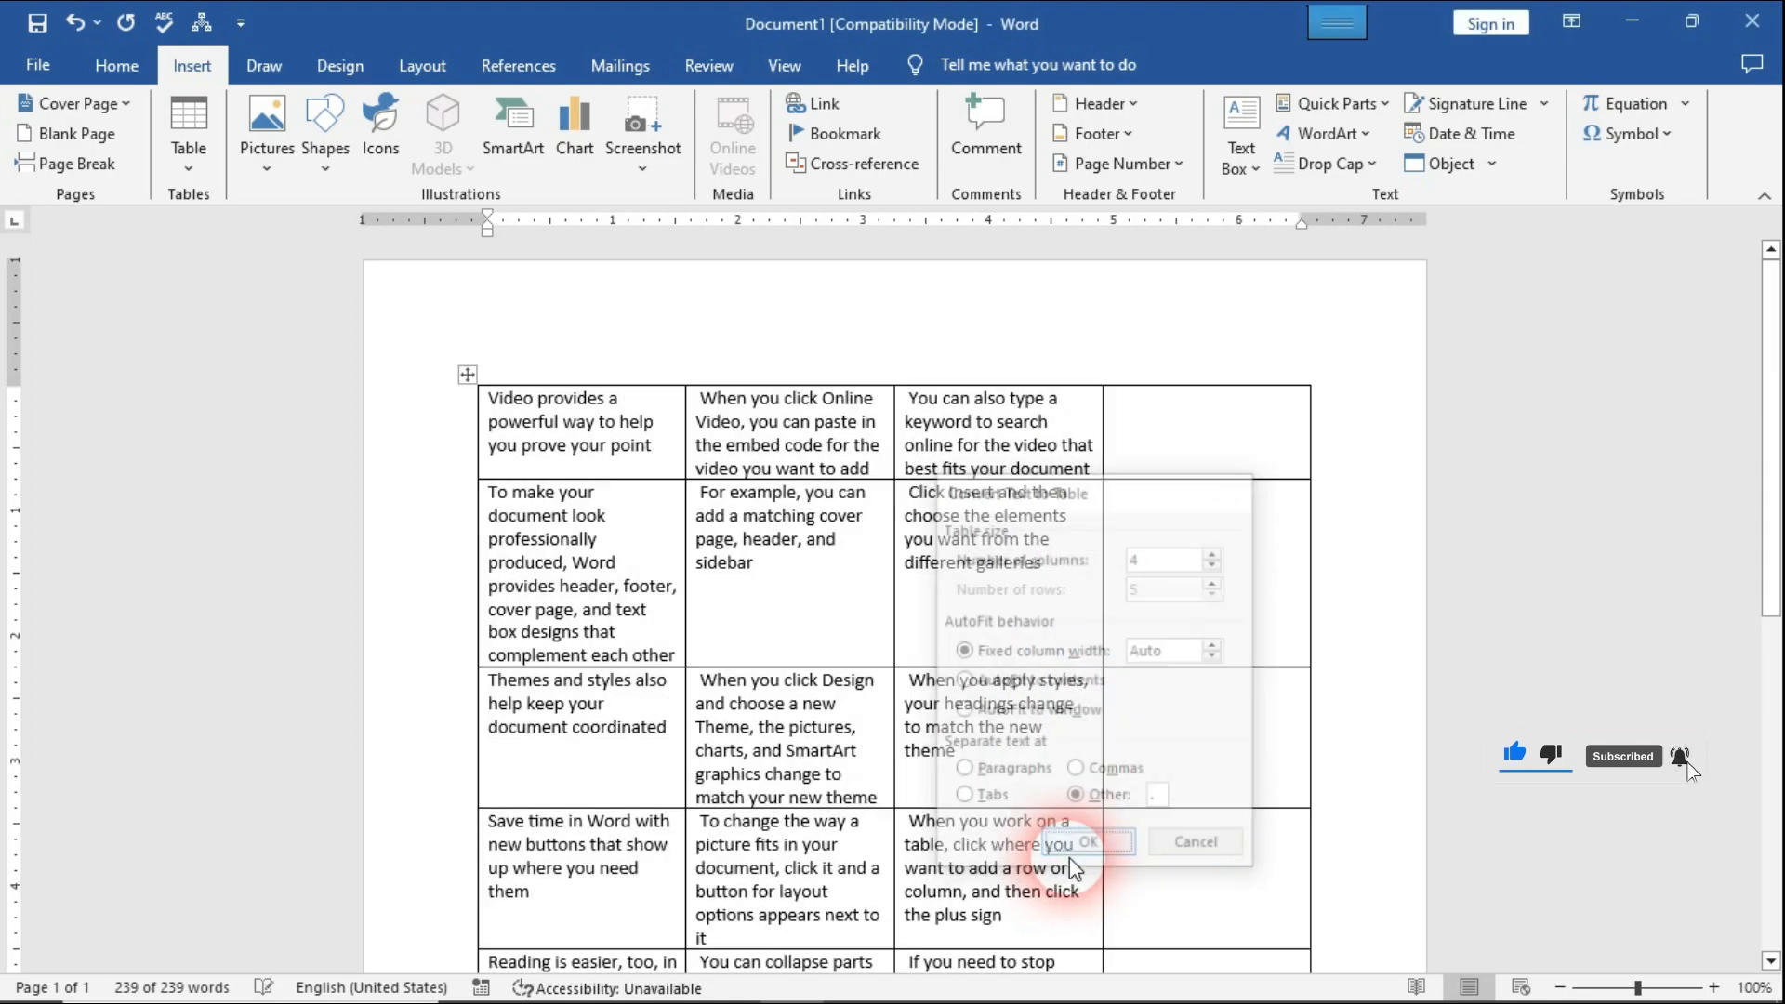
# Delete the empty fourth column from the table converted from text
pyautogui.click(1153, 618)
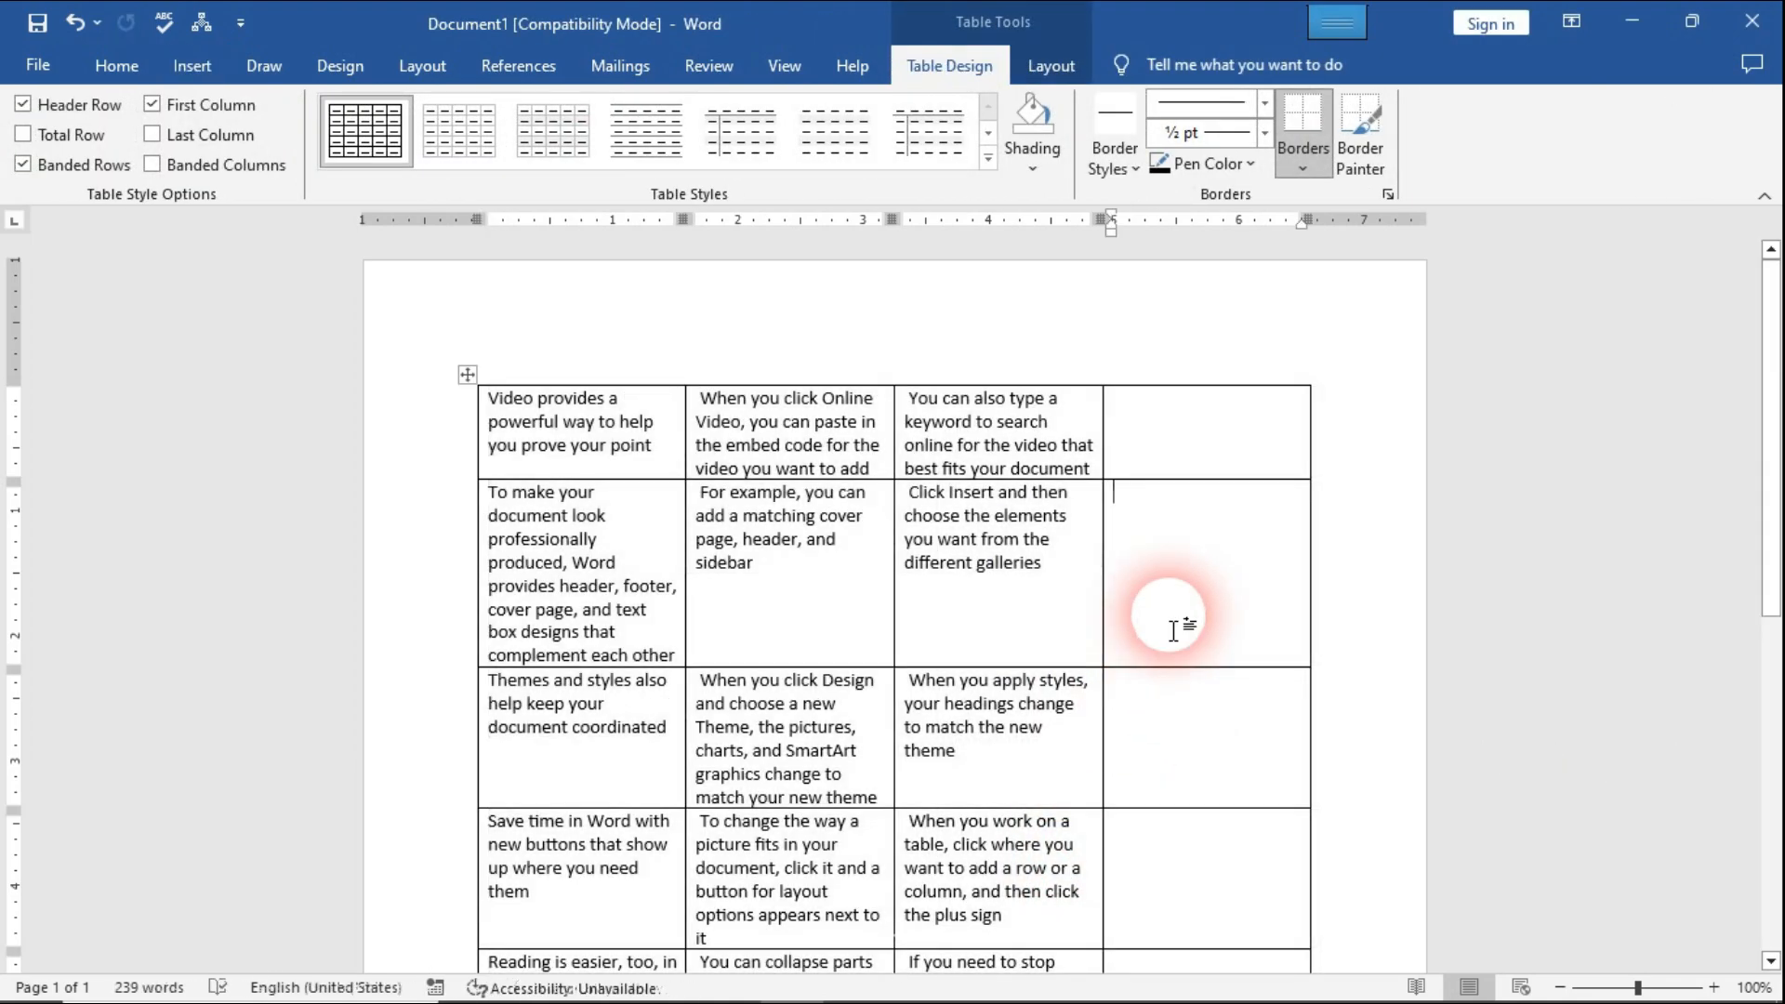
pyautogui.click(637, 504)
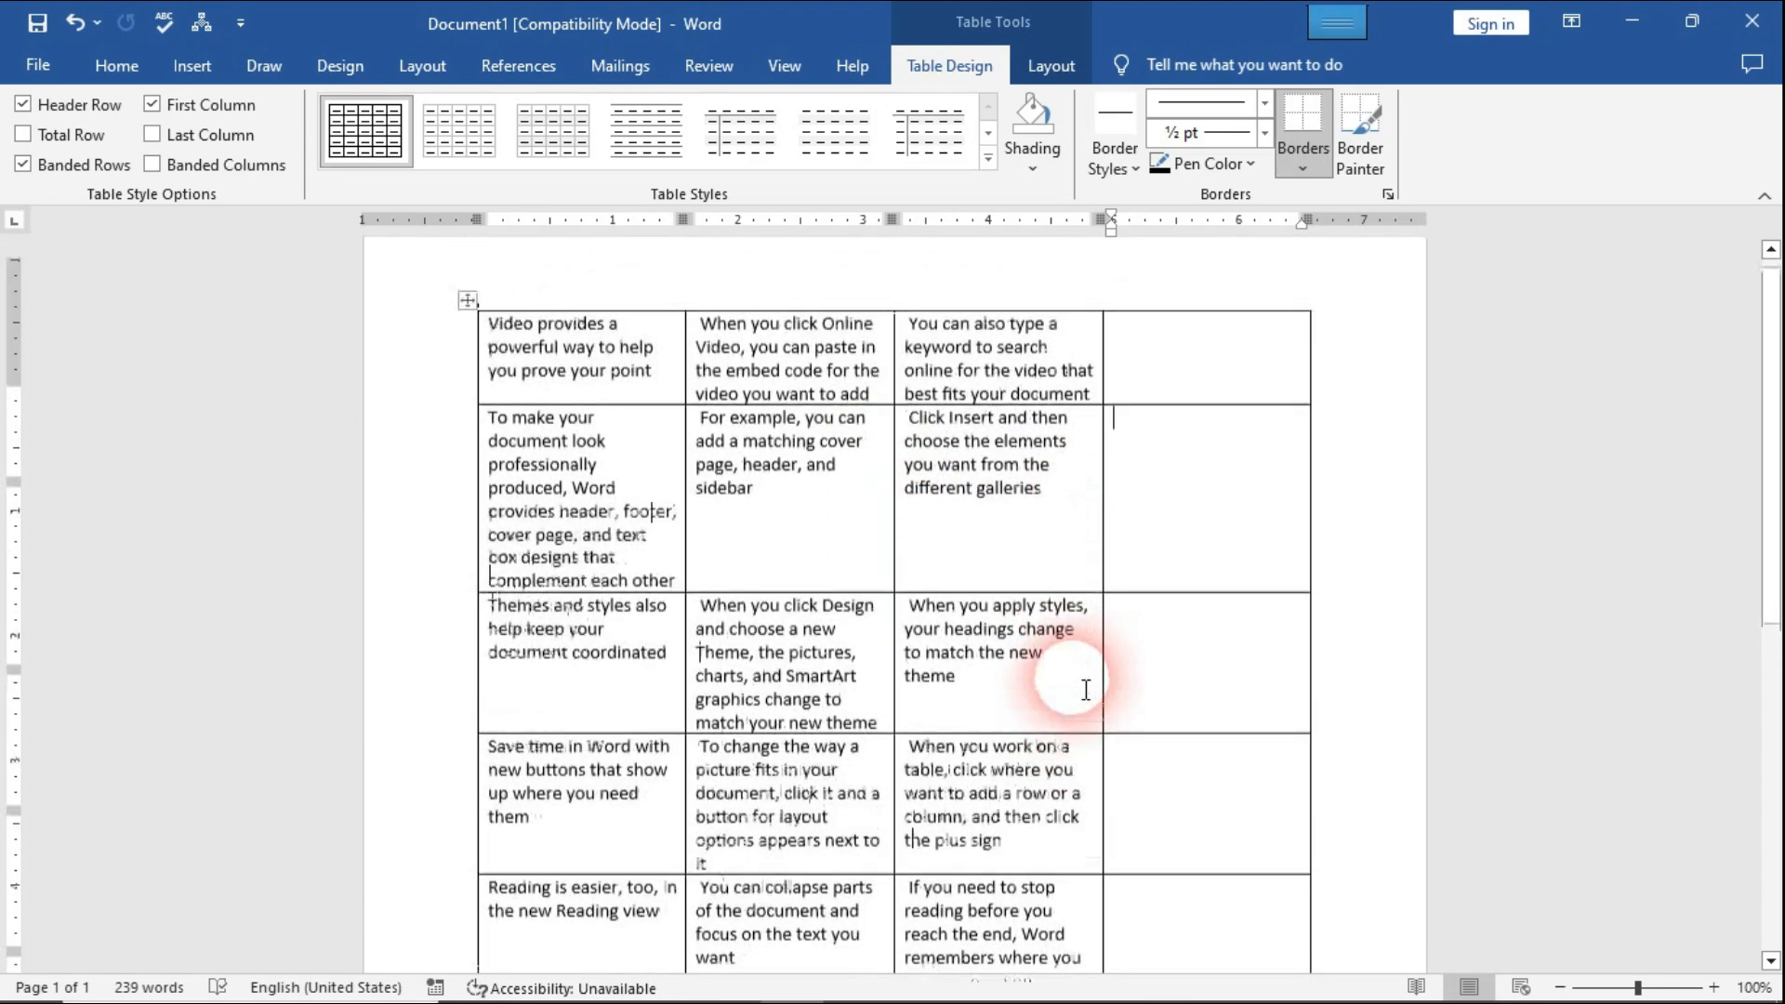
pyautogui.click(1194, 553)
pyautogui.click(1051, 65)
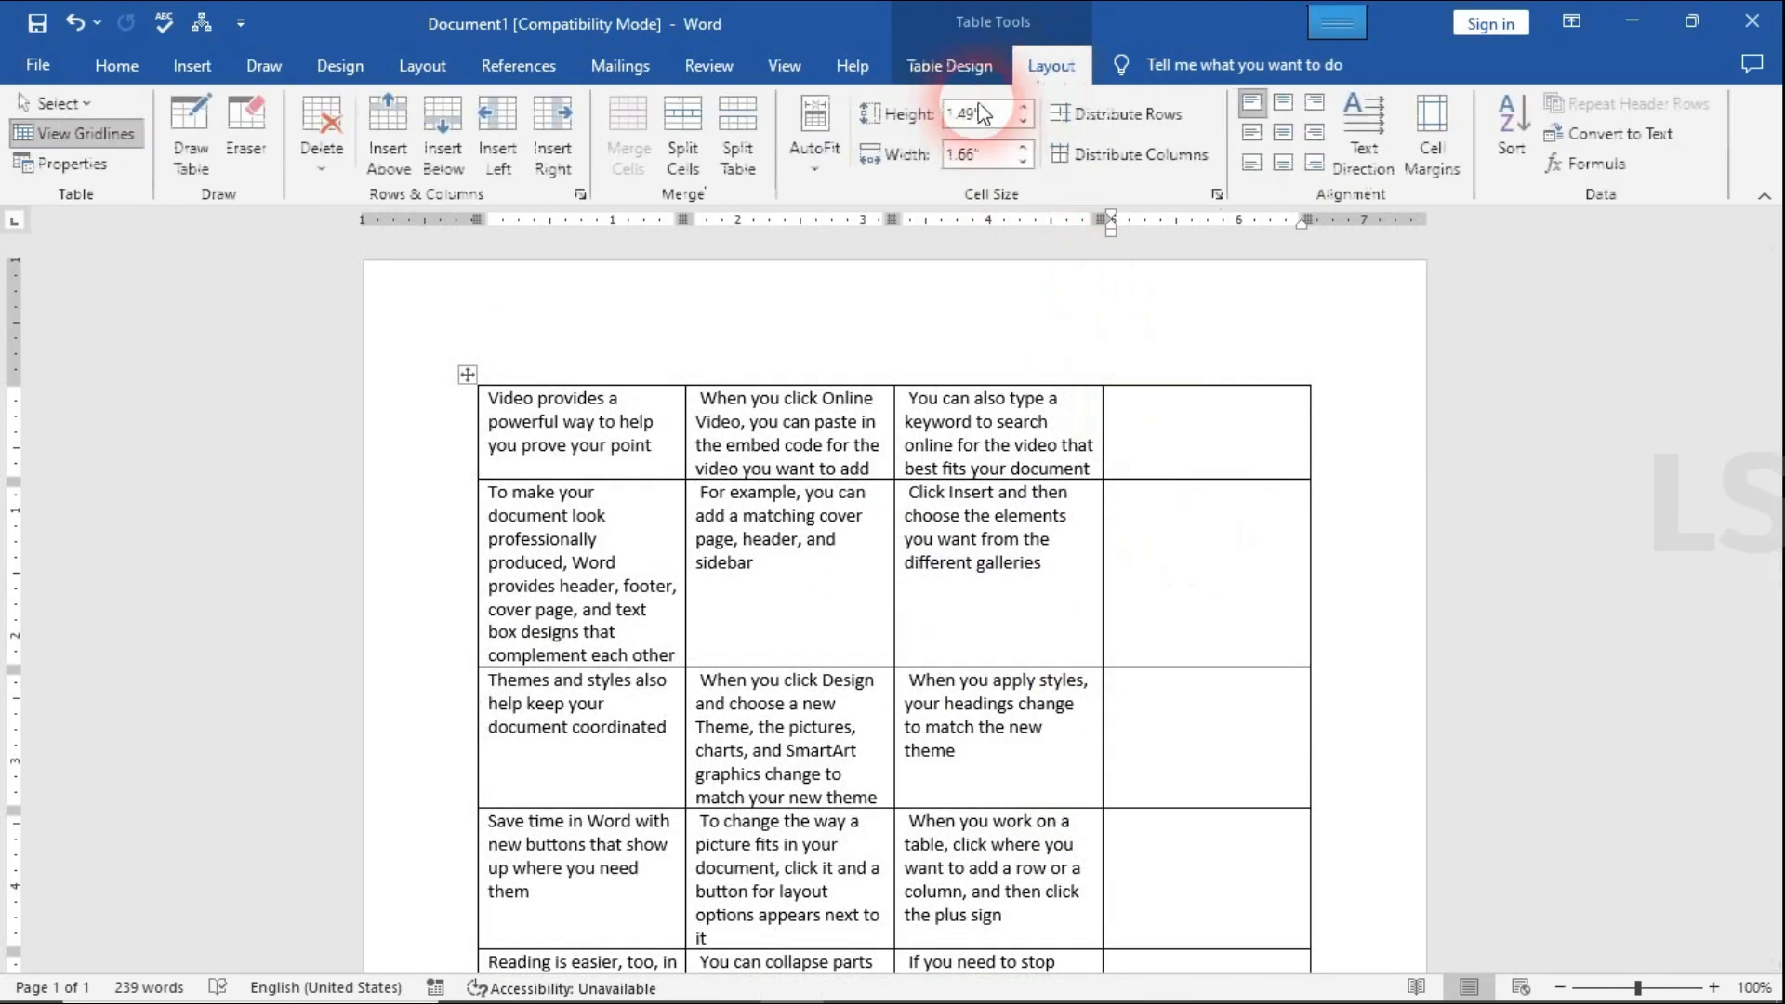
pyautogui.click(322, 168)
pyautogui.click(442, 220)
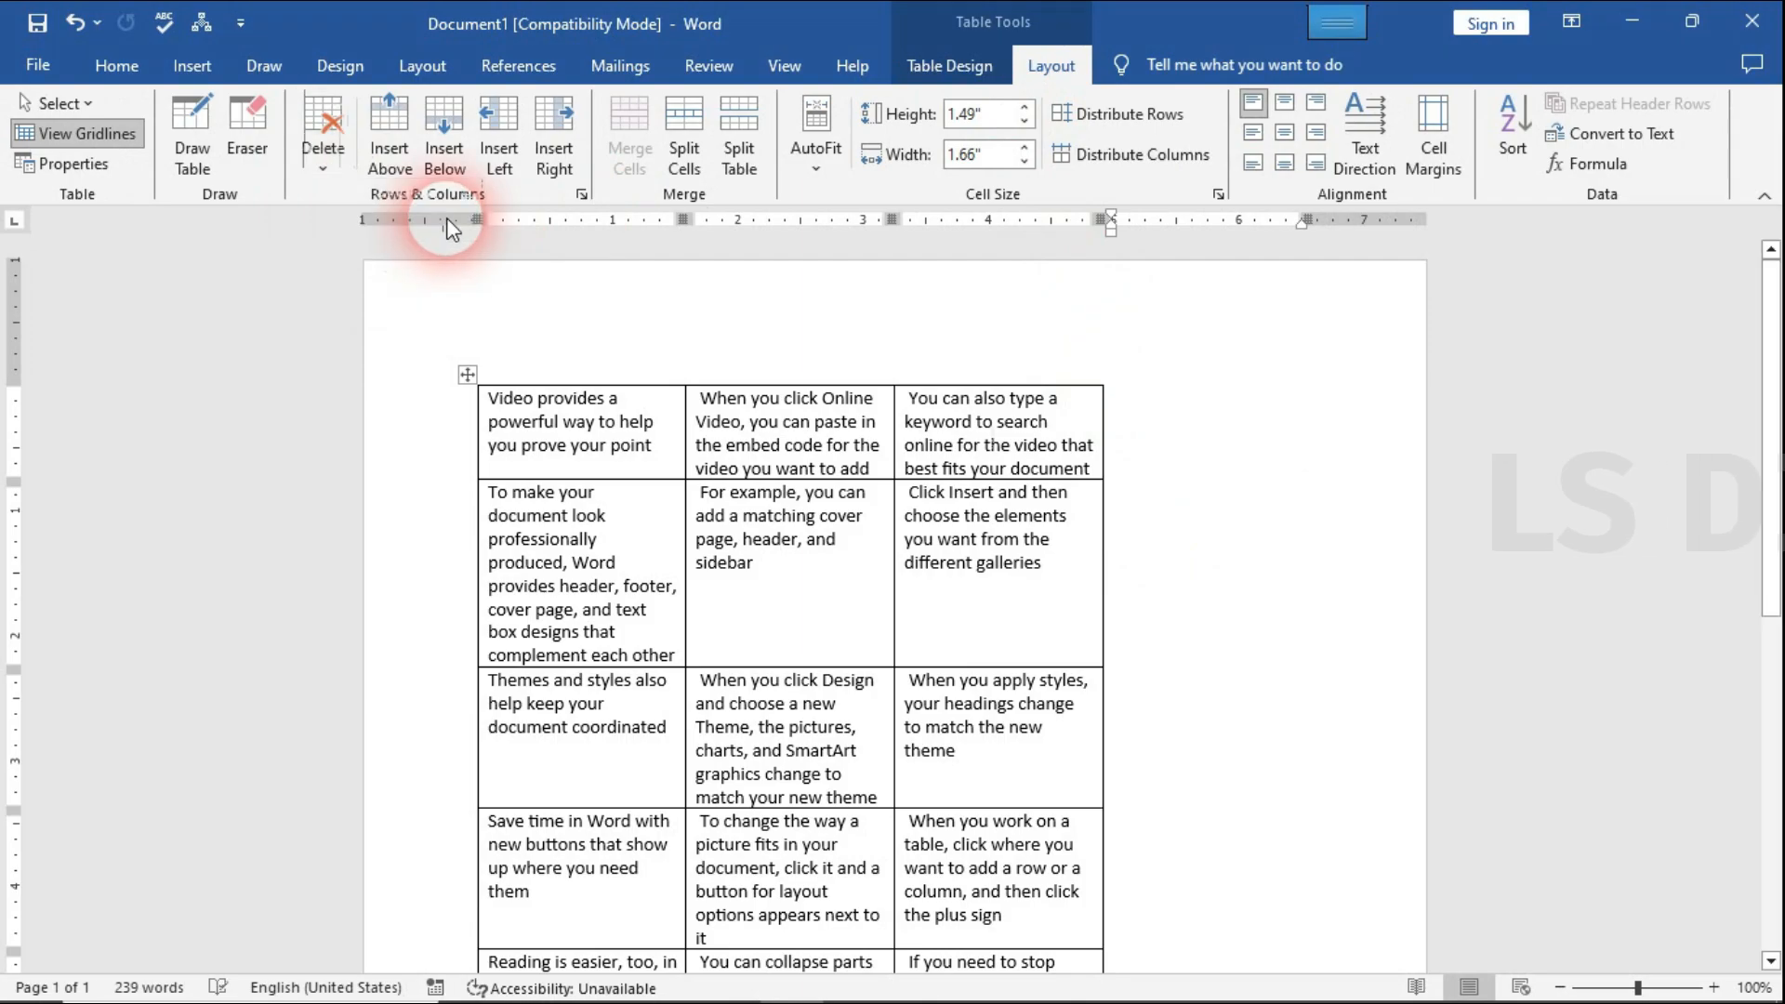
pyautogui.click(992, 620)
pyautogui.scroll(-3, 1013, 618)
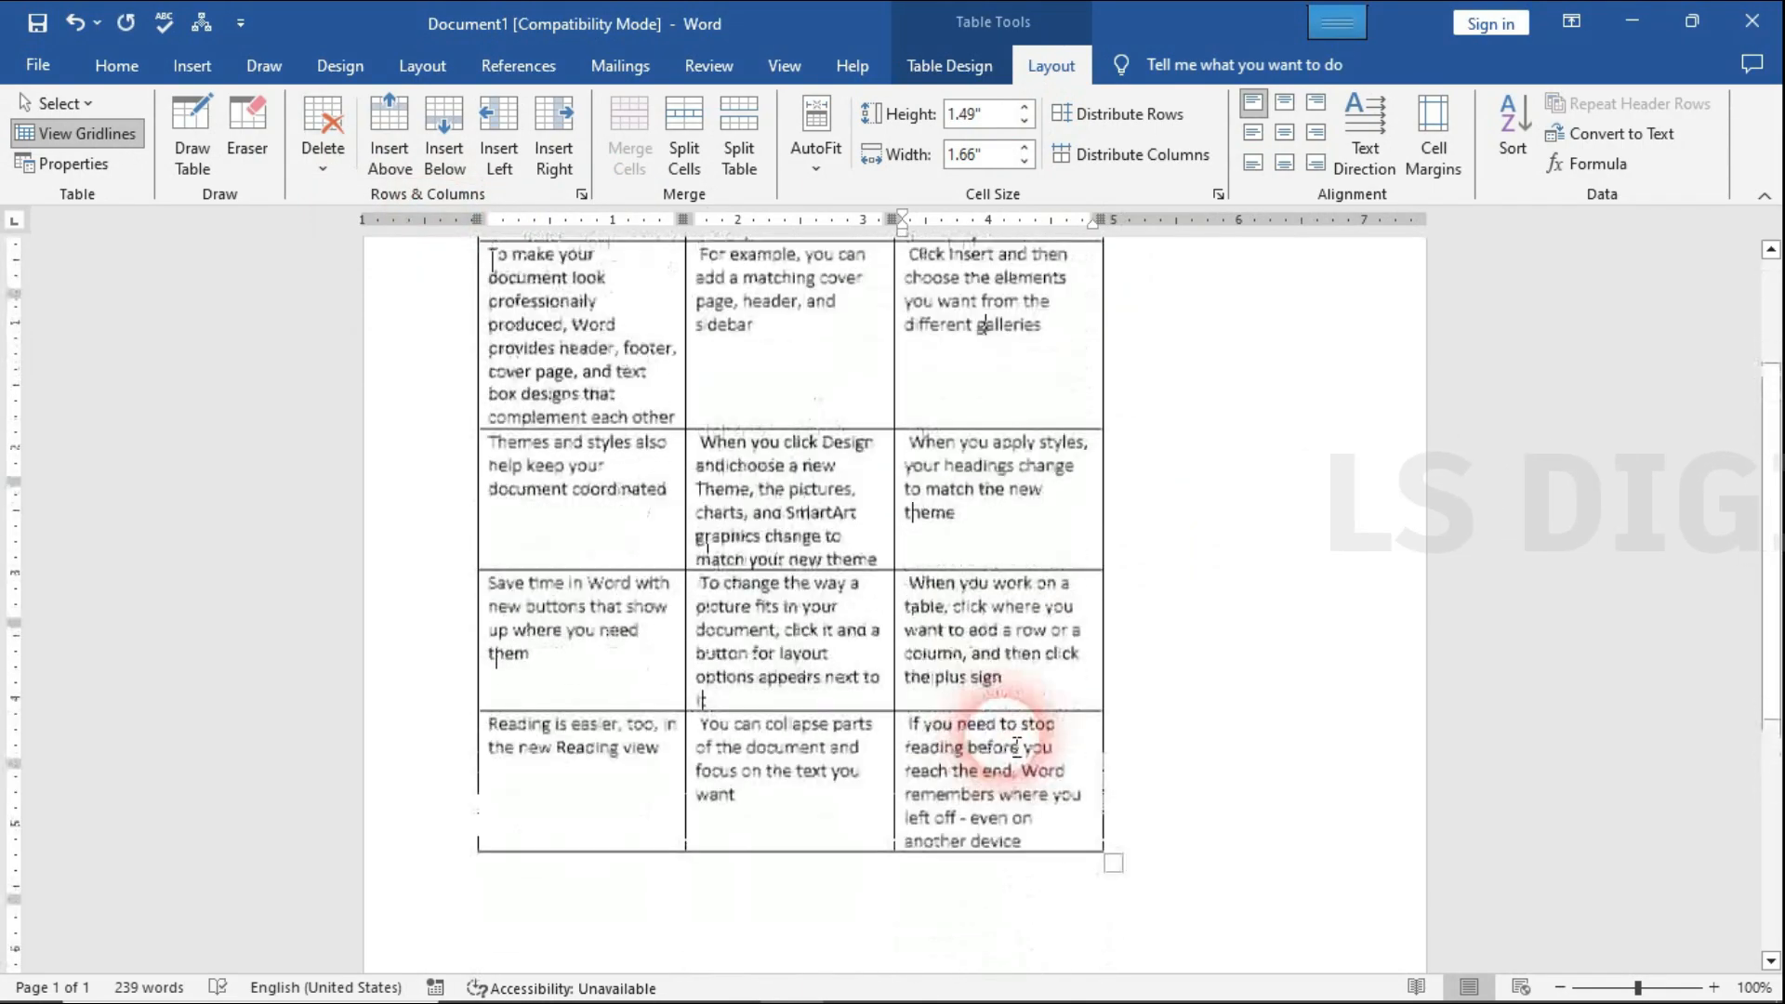
pyautogui.scroll(2, 1056, 717)
pyautogui.scroll(1, 911, 697)
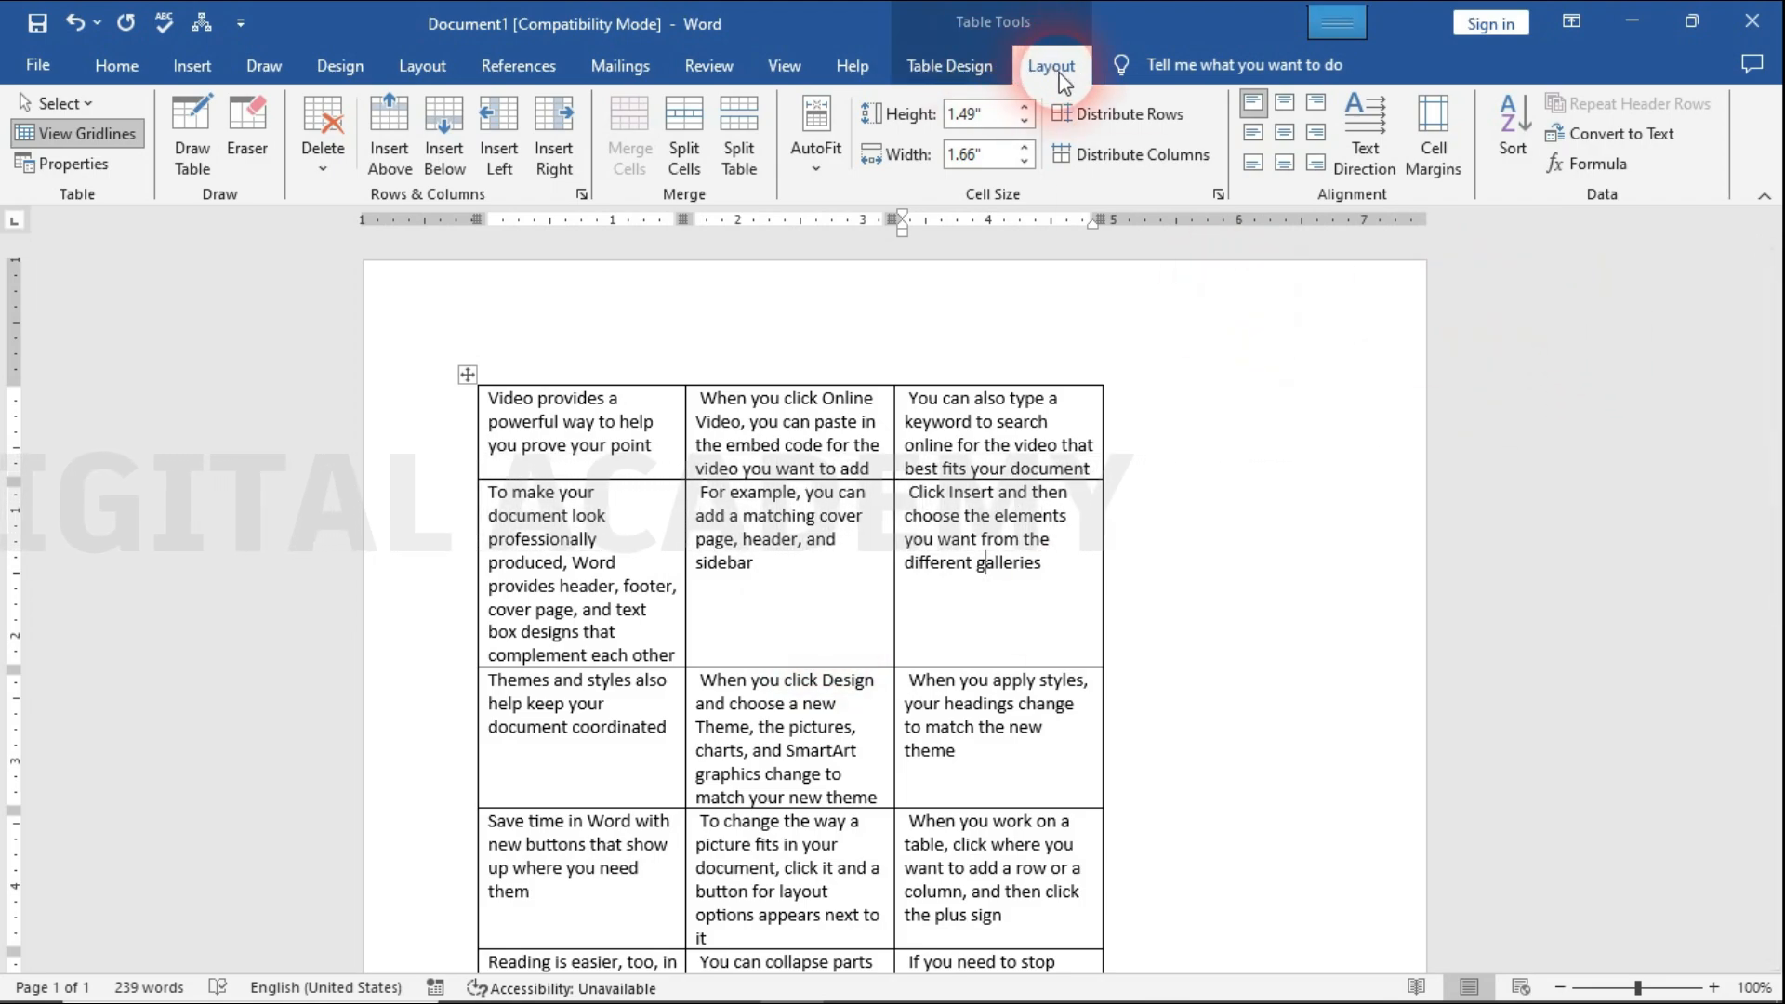
# Convert the table back to text, using a custom period "." as the separator
pyautogui.click(1668, 136)
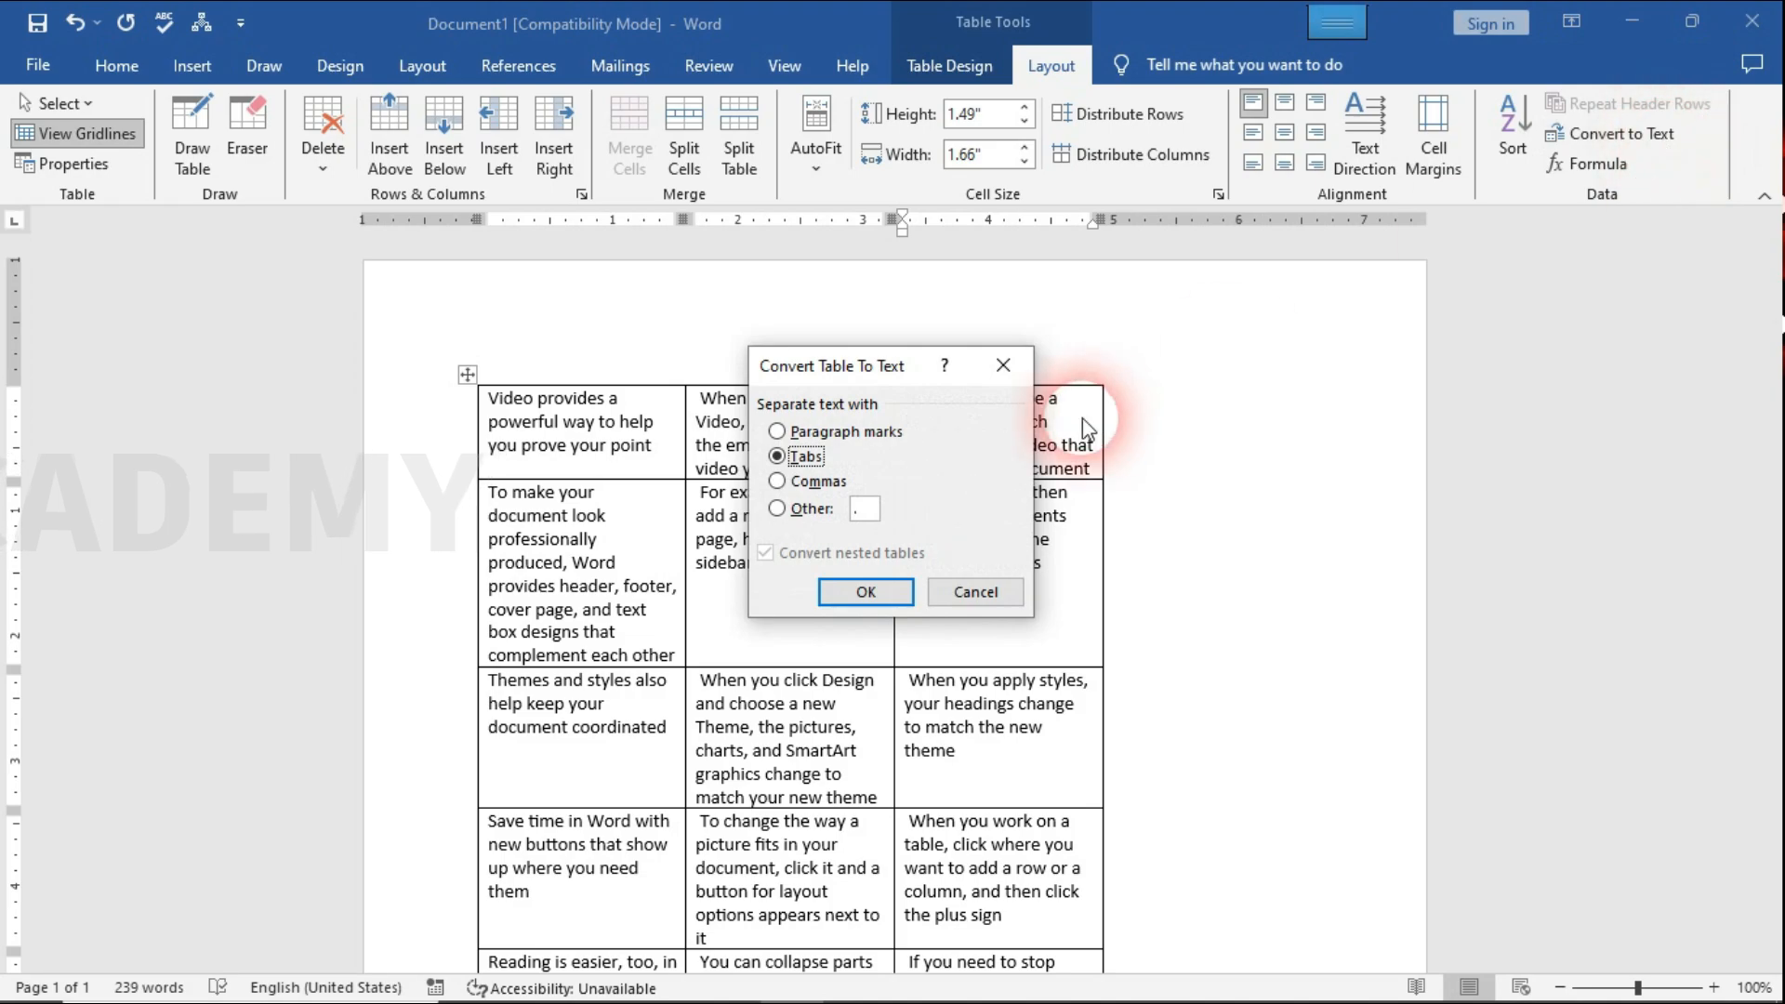
pyautogui.moveTo(880, 362); pyautogui.dragTo(1157, 390)
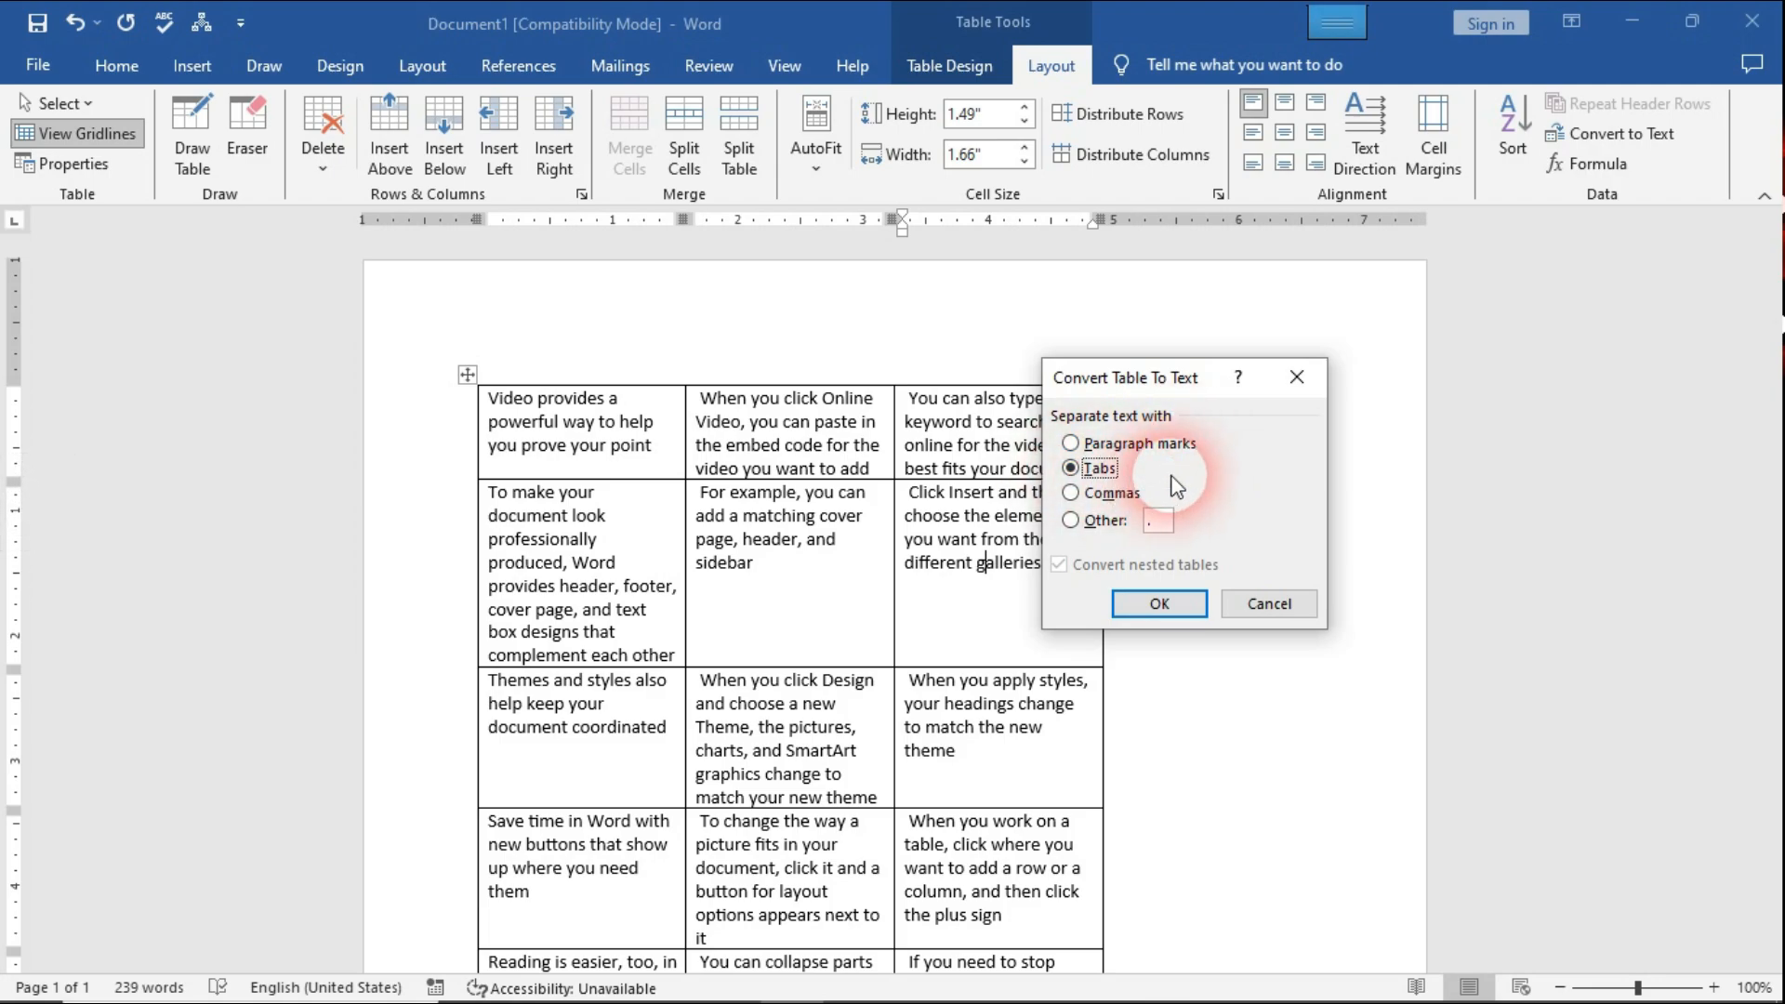
pyautogui.click(1100, 520)
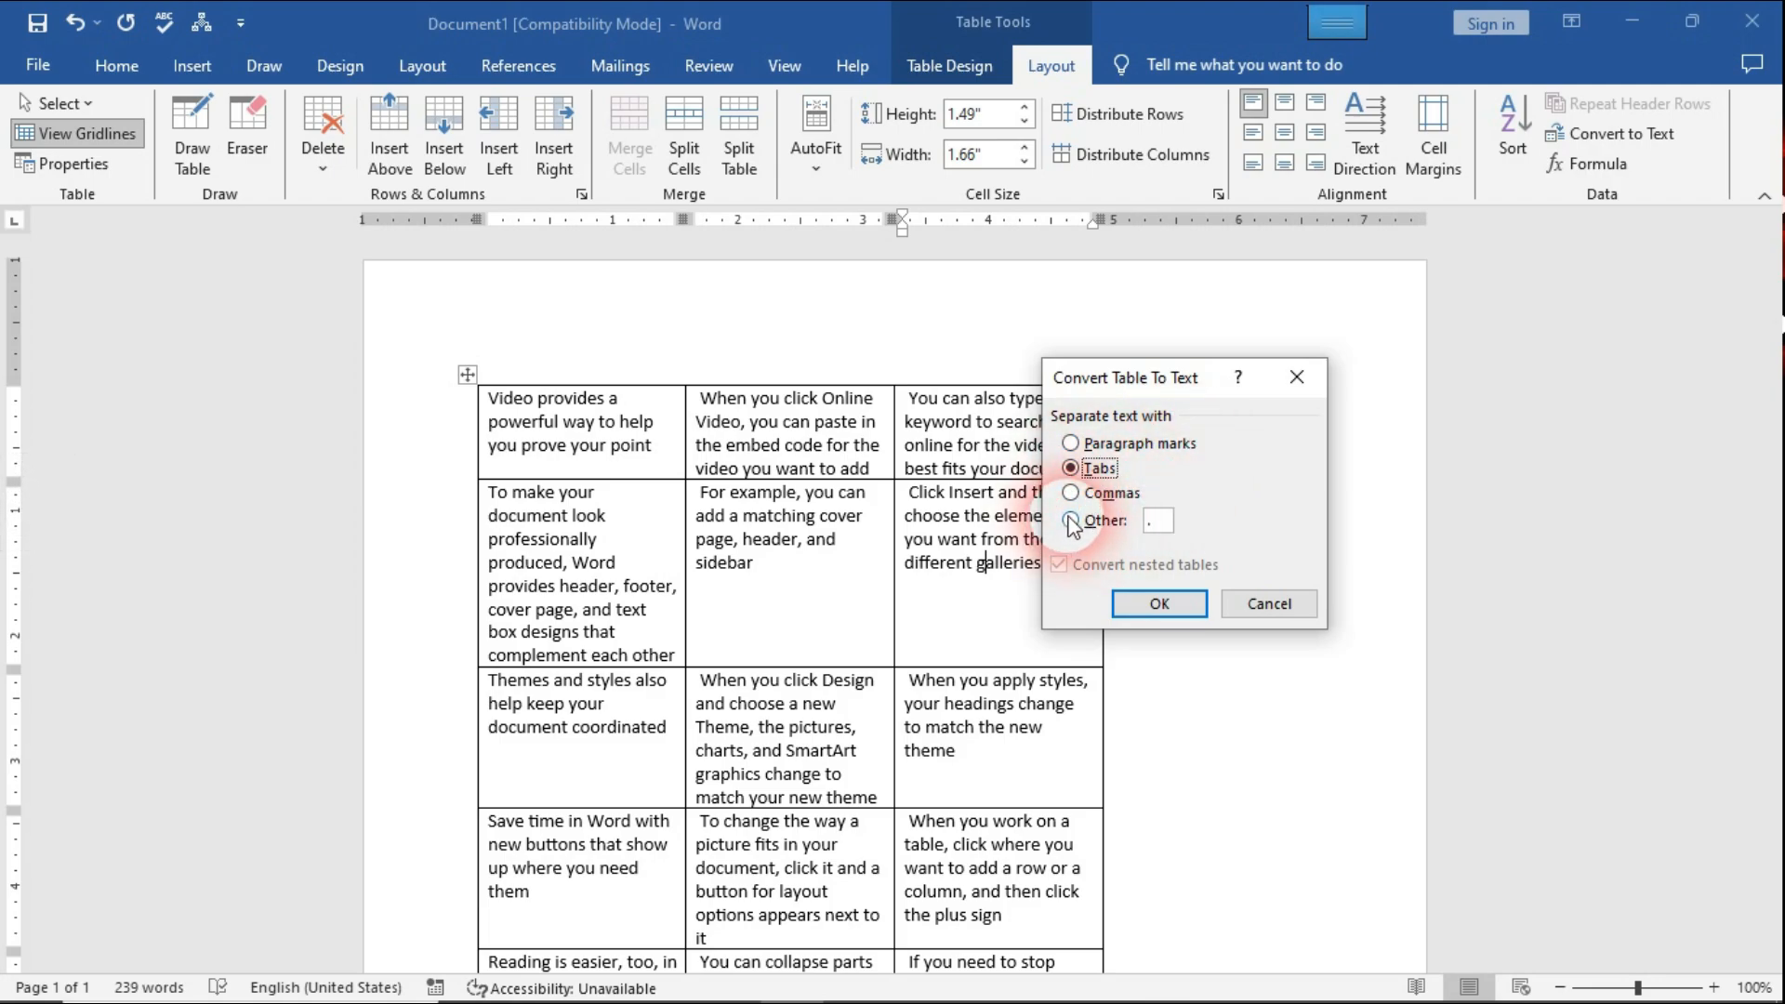
pyautogui.click(1172, 522)
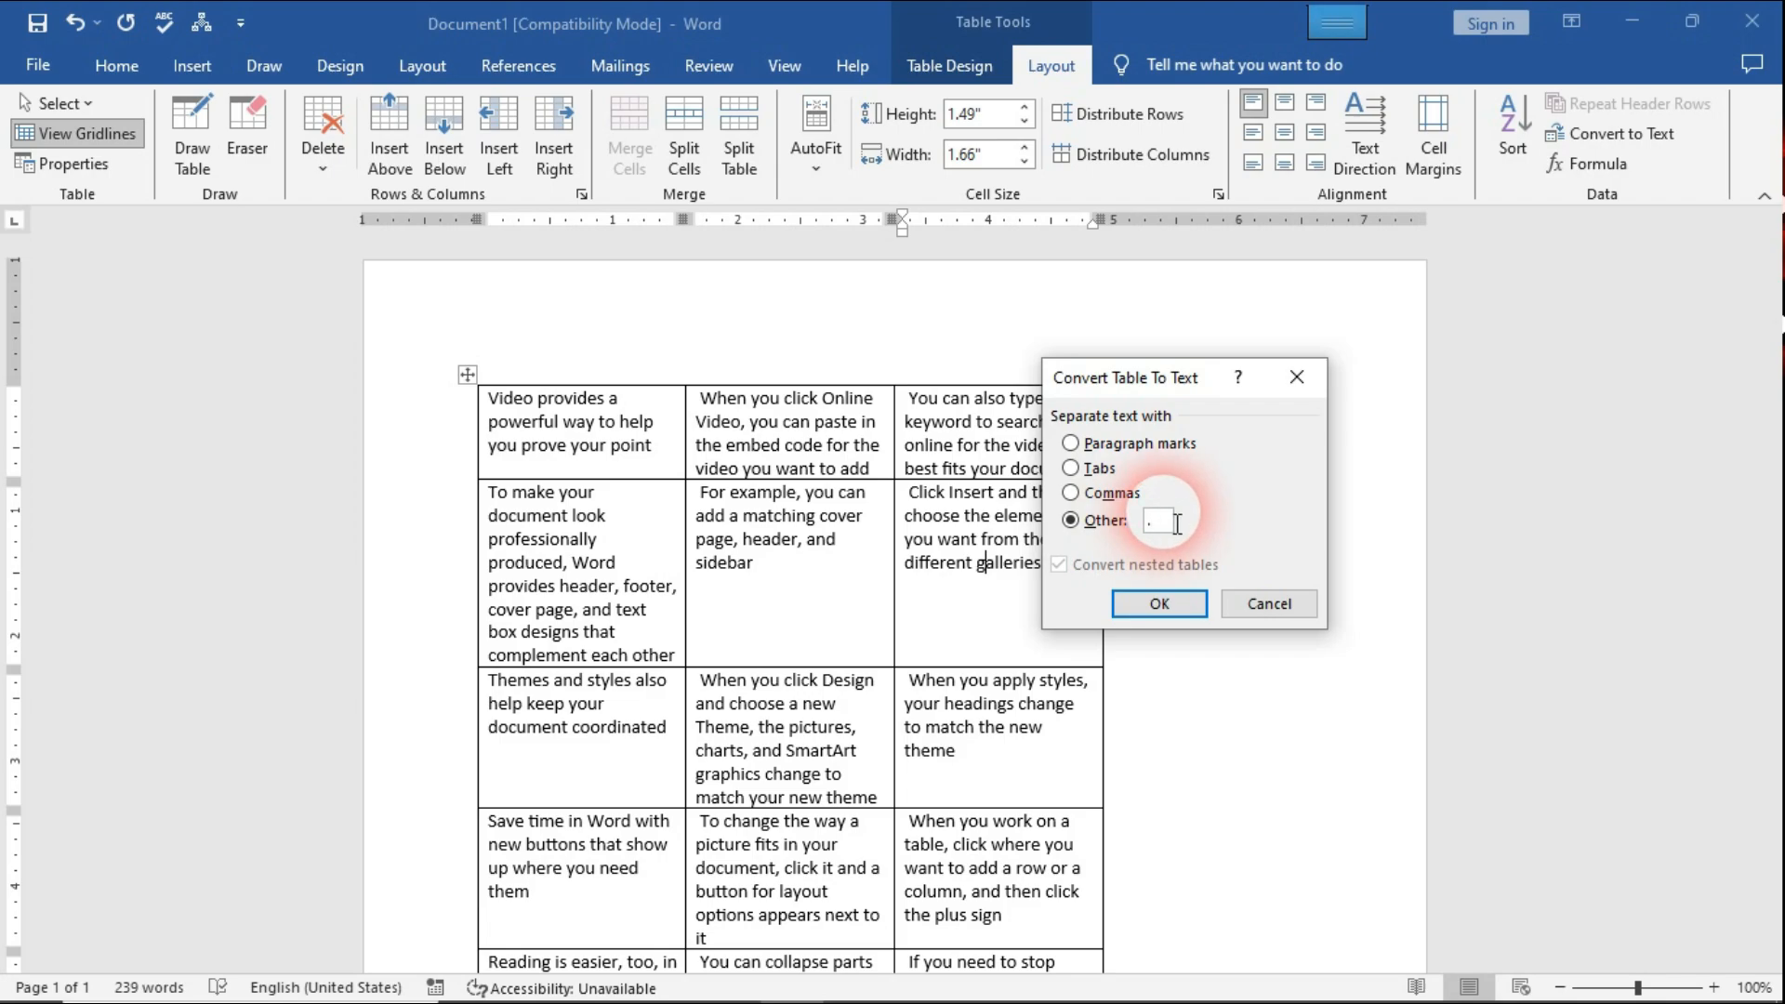
pyautogui.write('.')
pyautogui.click(1160, 603)
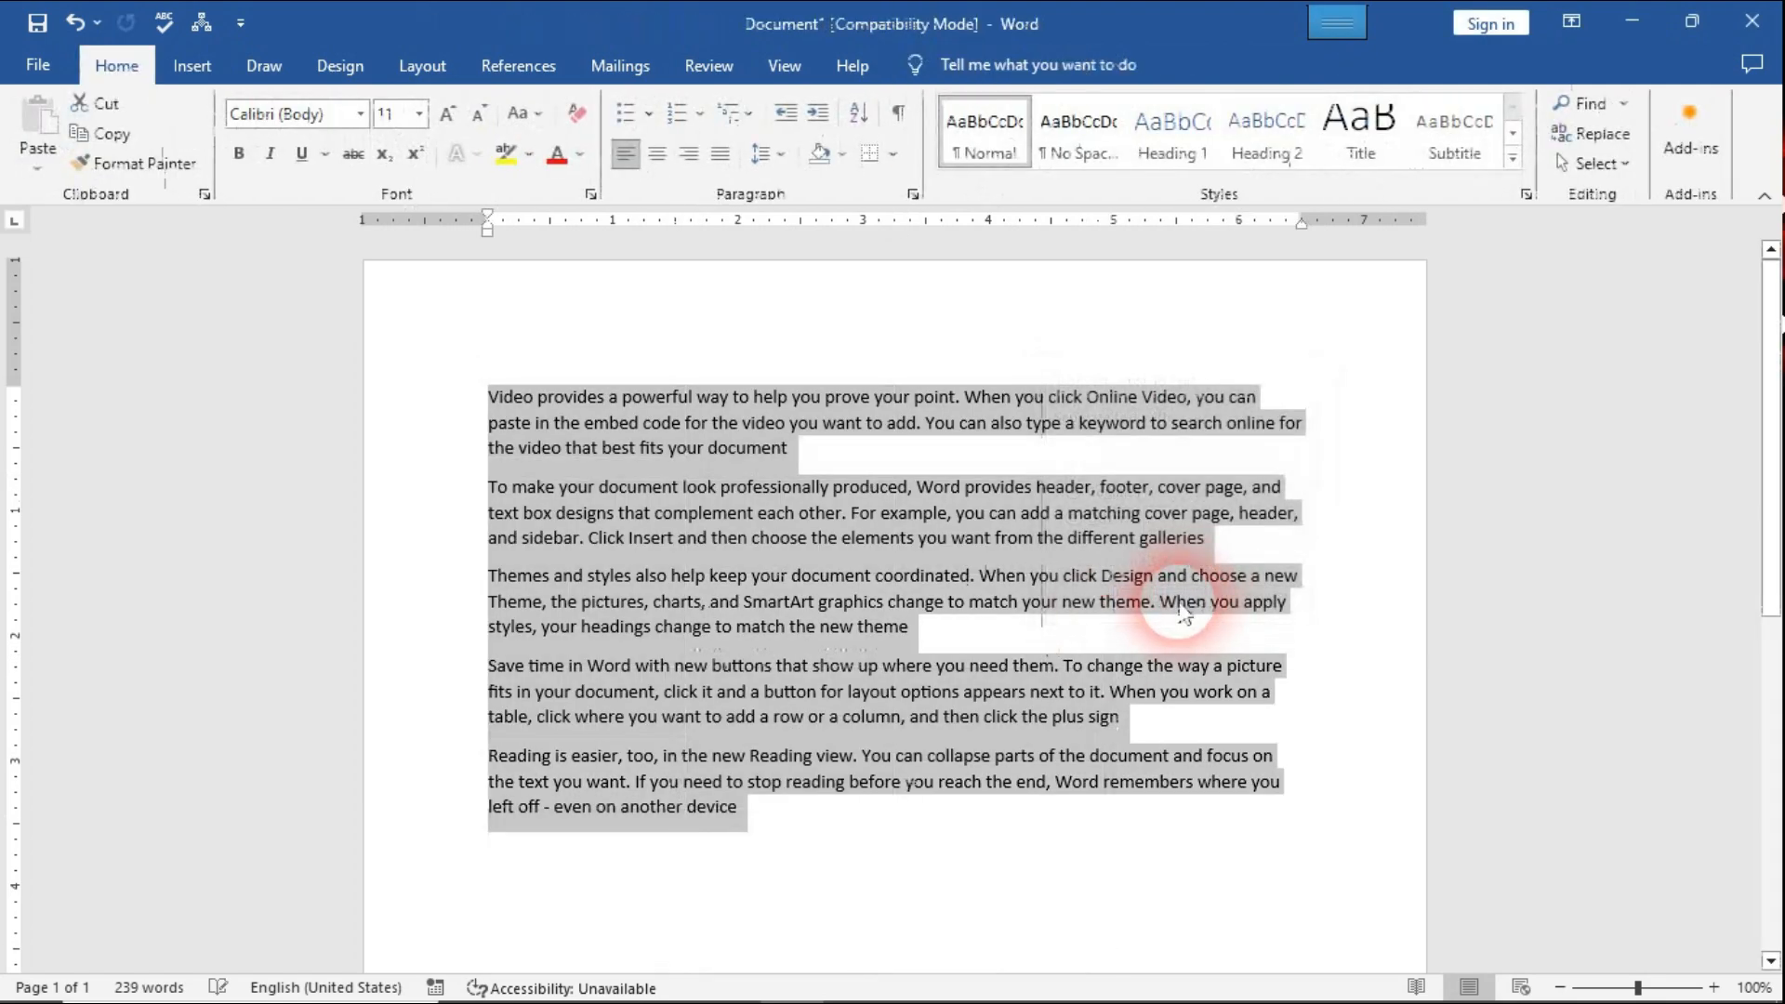
pyautogui.click(847, 811)
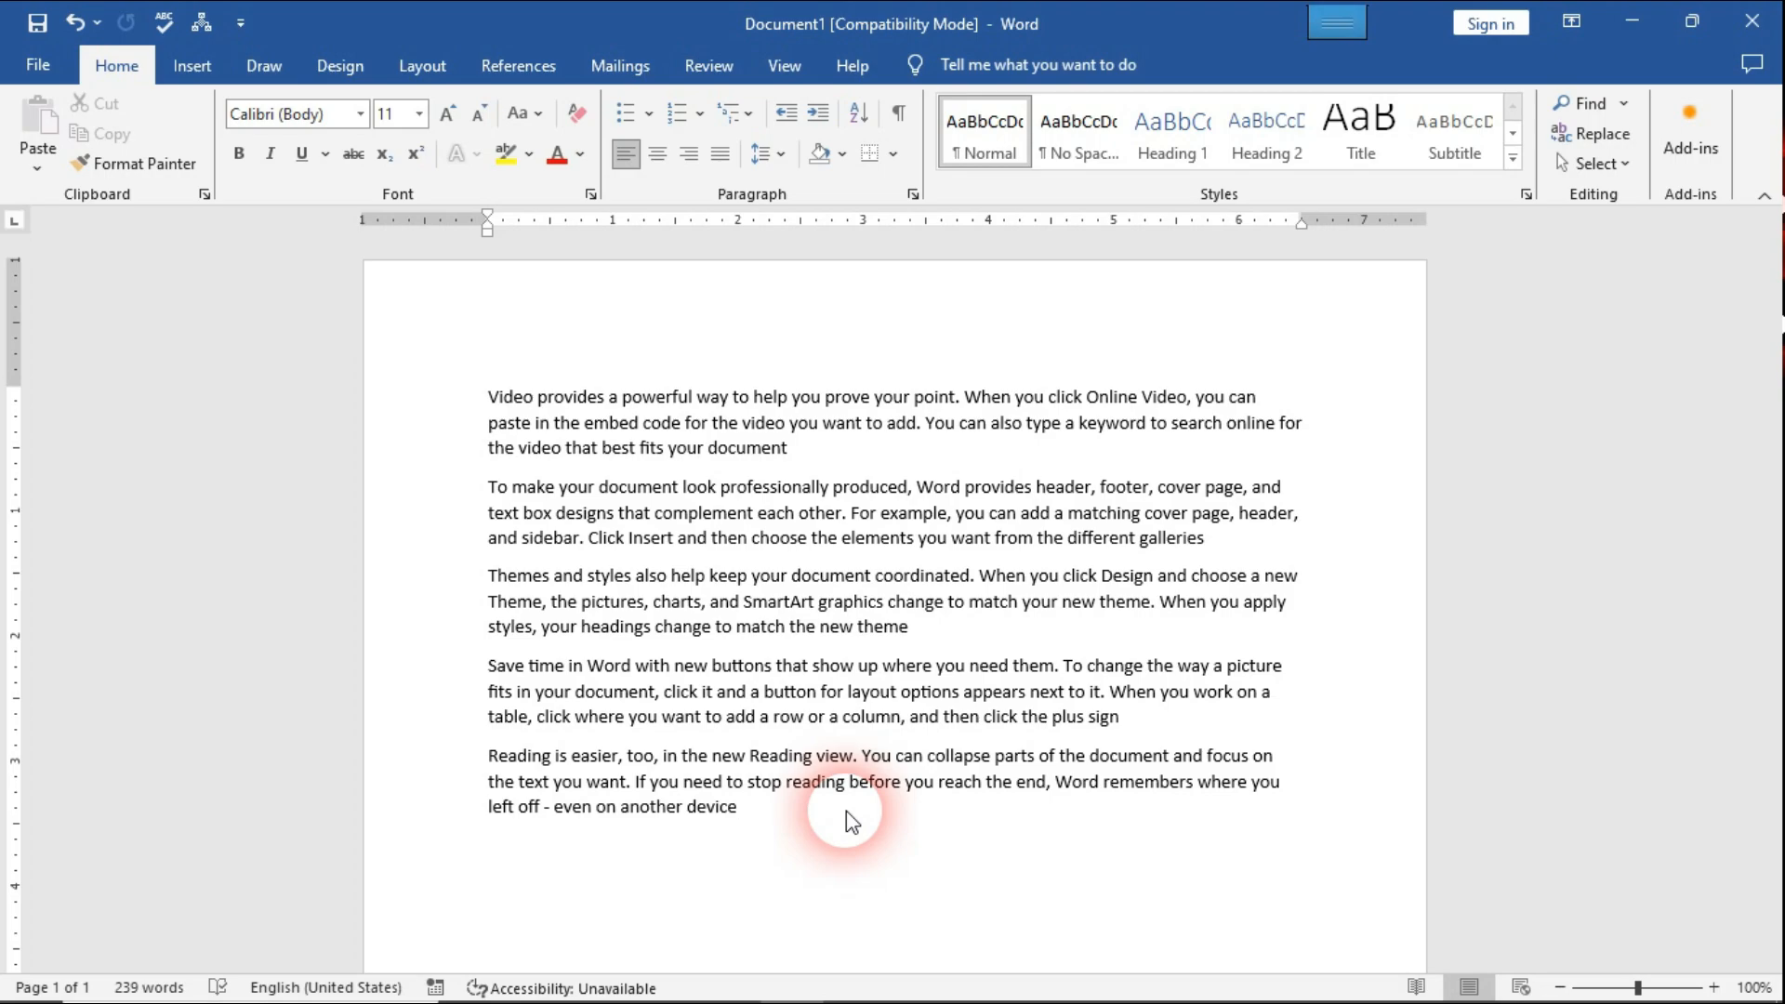
# Try the built-in With Subheads 2 quick table on the empty line below the last paragraph
pyautogui.click(193, 88)
pyautogui.click(189, 130)
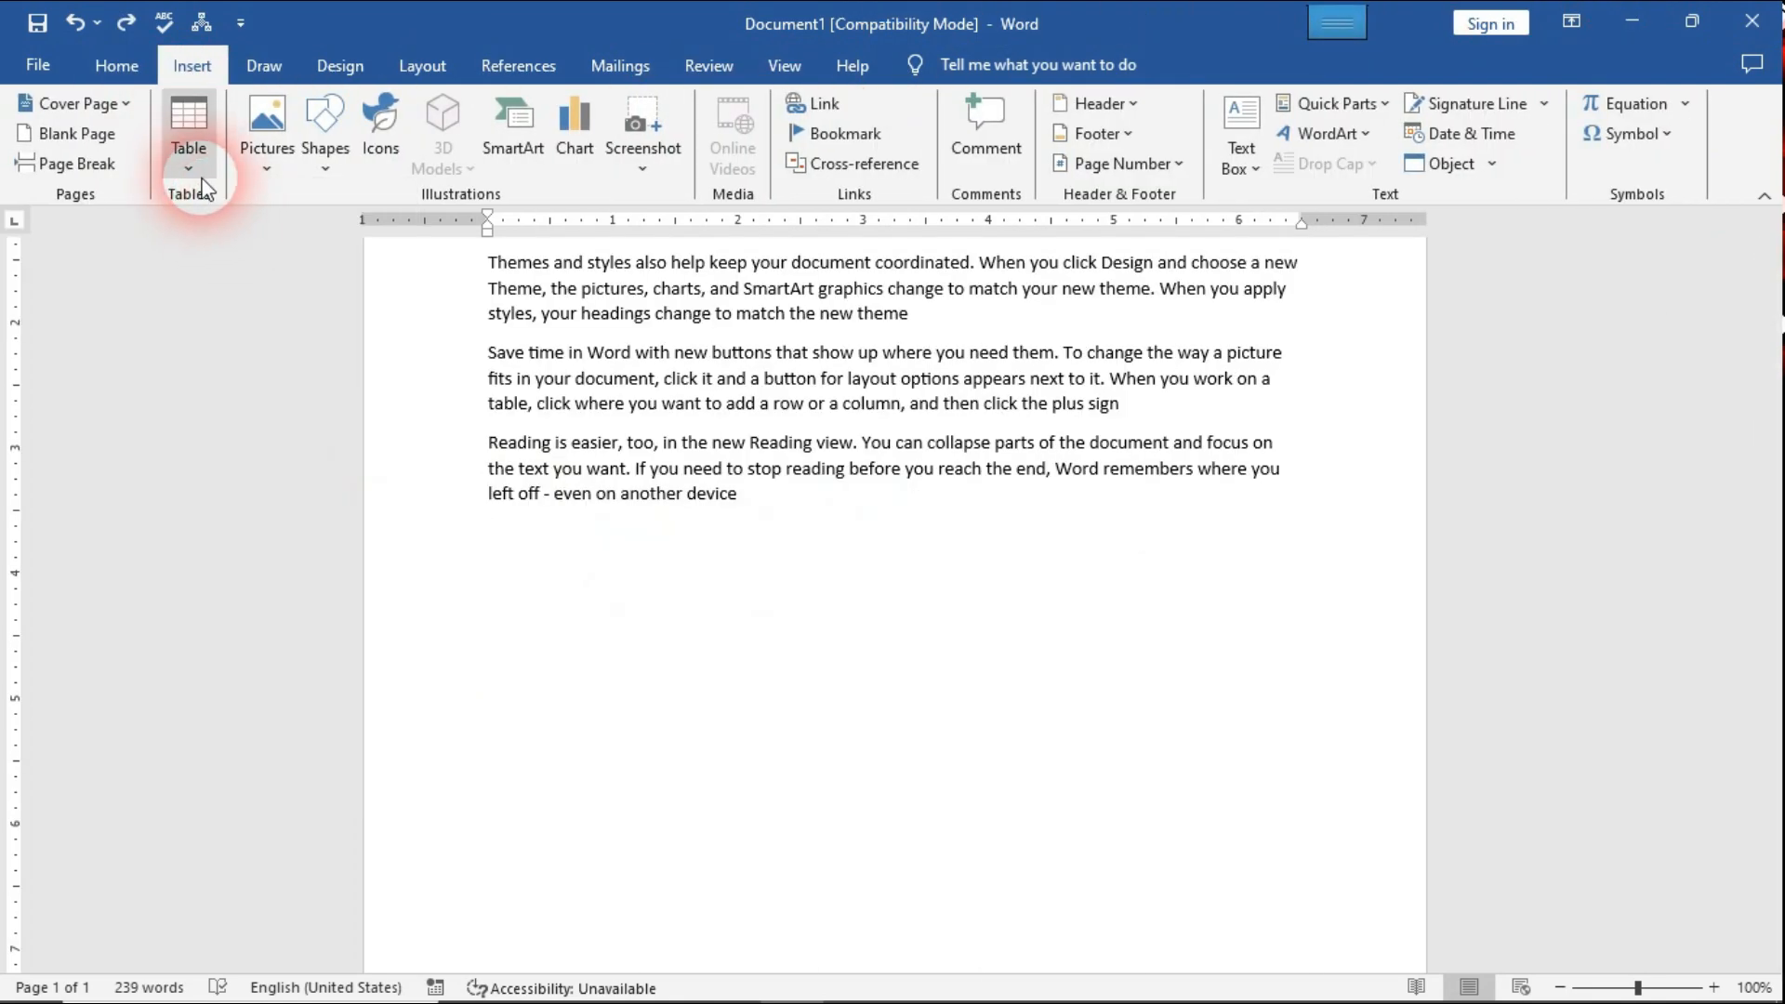
pyautogui.click(188, 139)
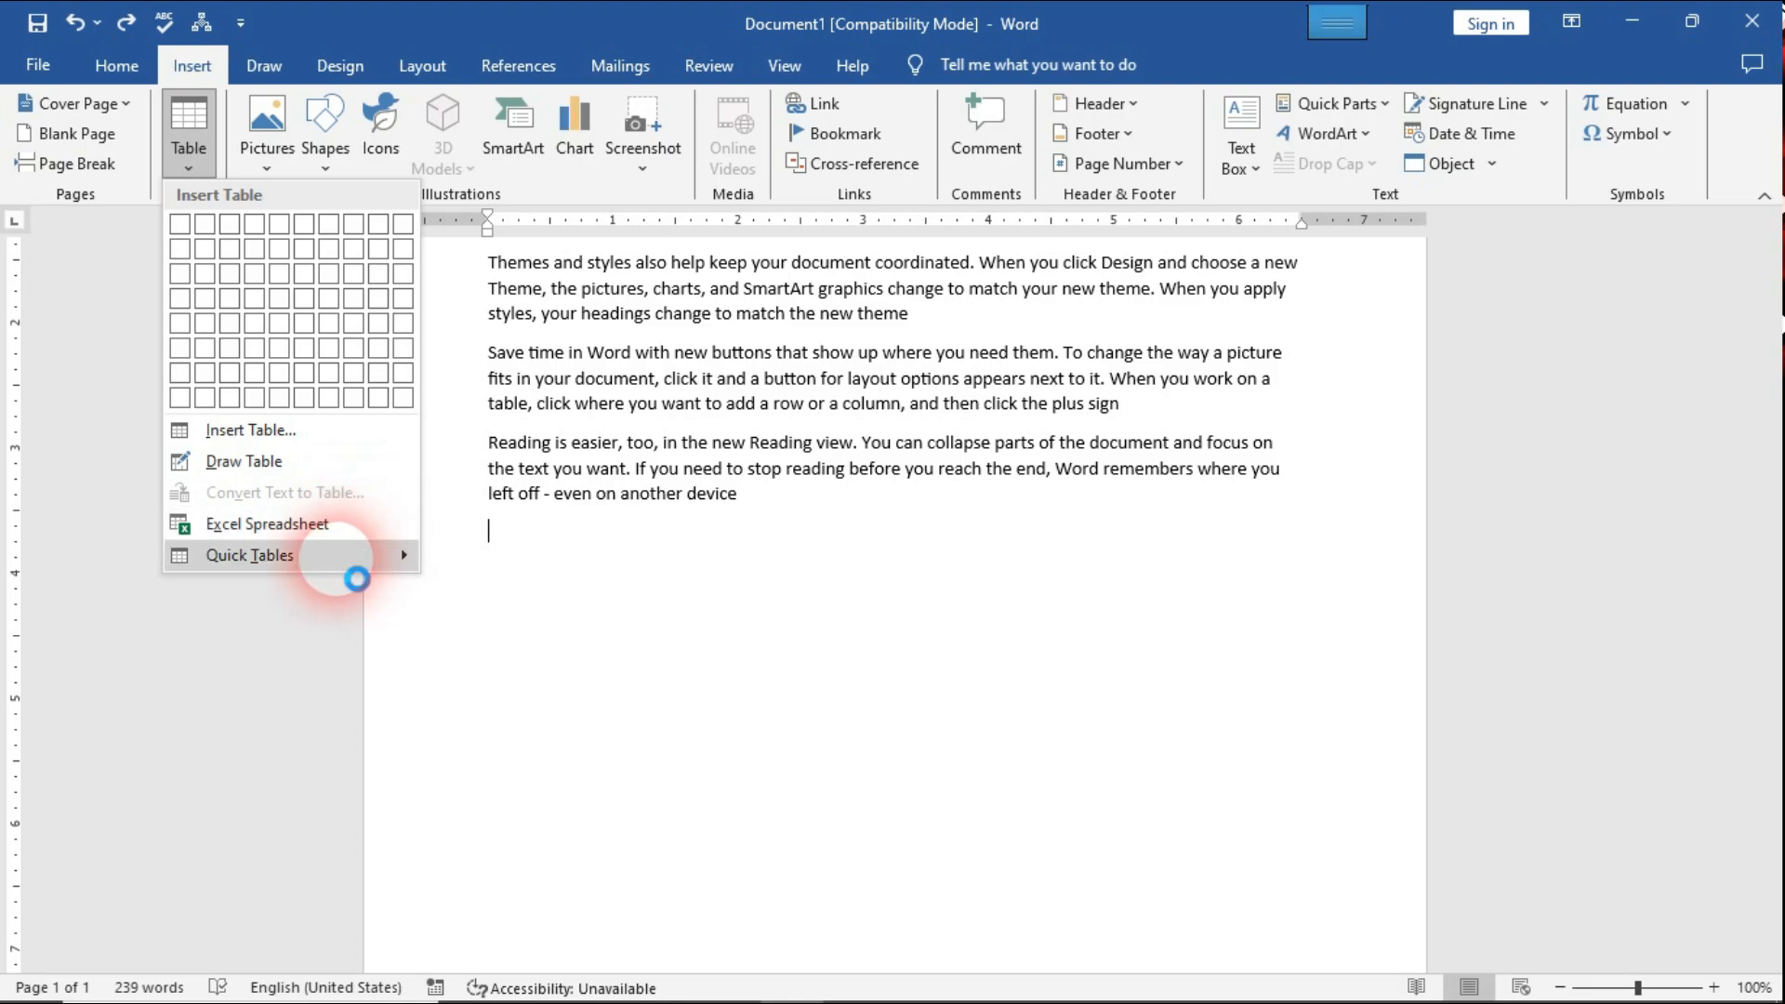
pyautogui.moveTo(337, 558)
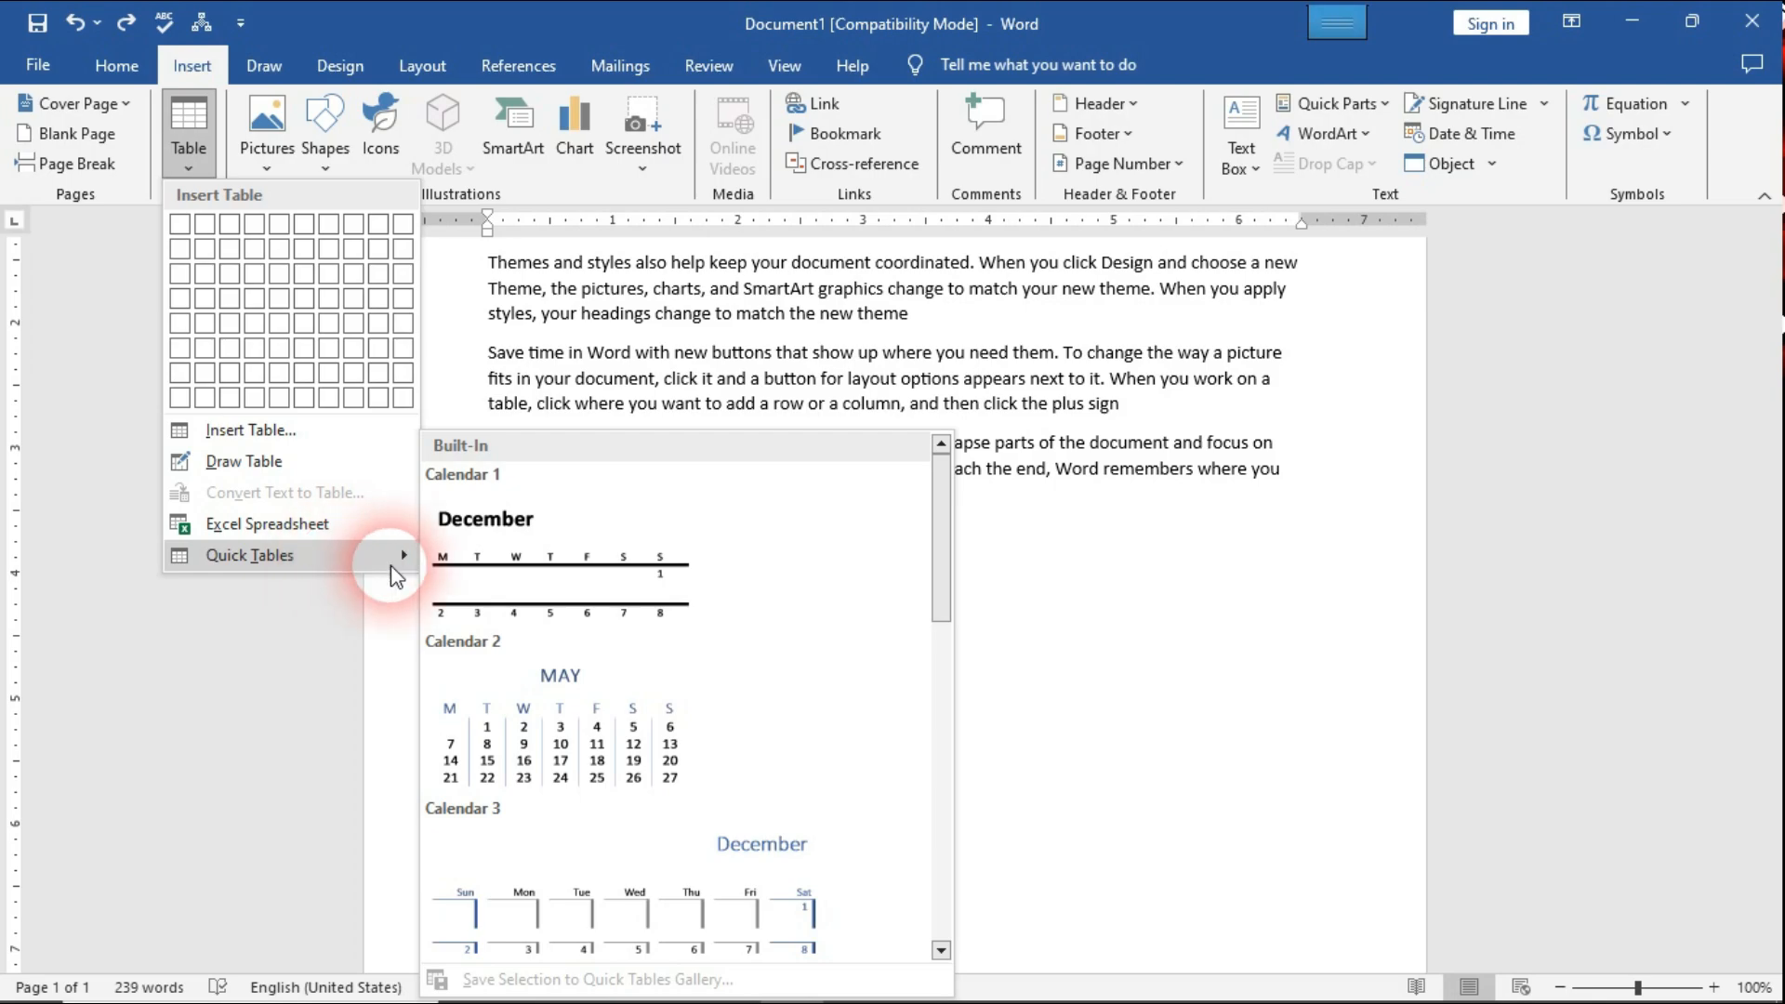
pyautogui.scroll(-10, 682, 722)
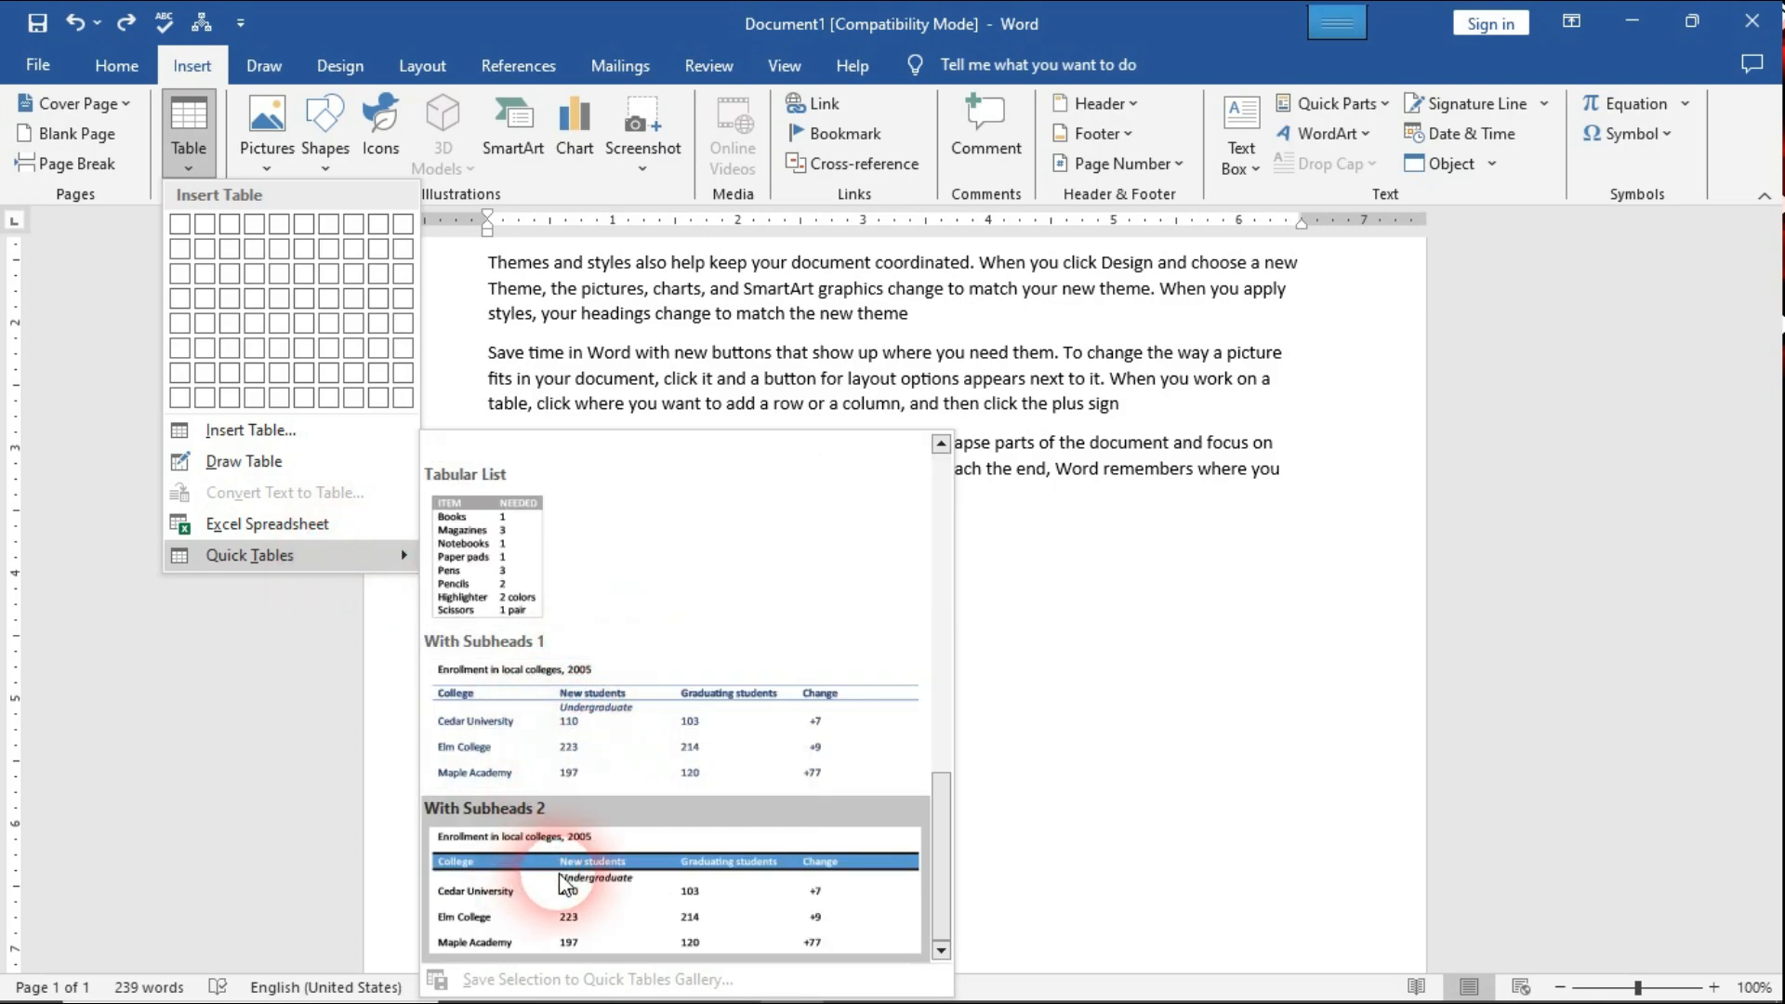
pyautogui.click(673, 882)
pyautogui.scroll(-5, 989, 817)
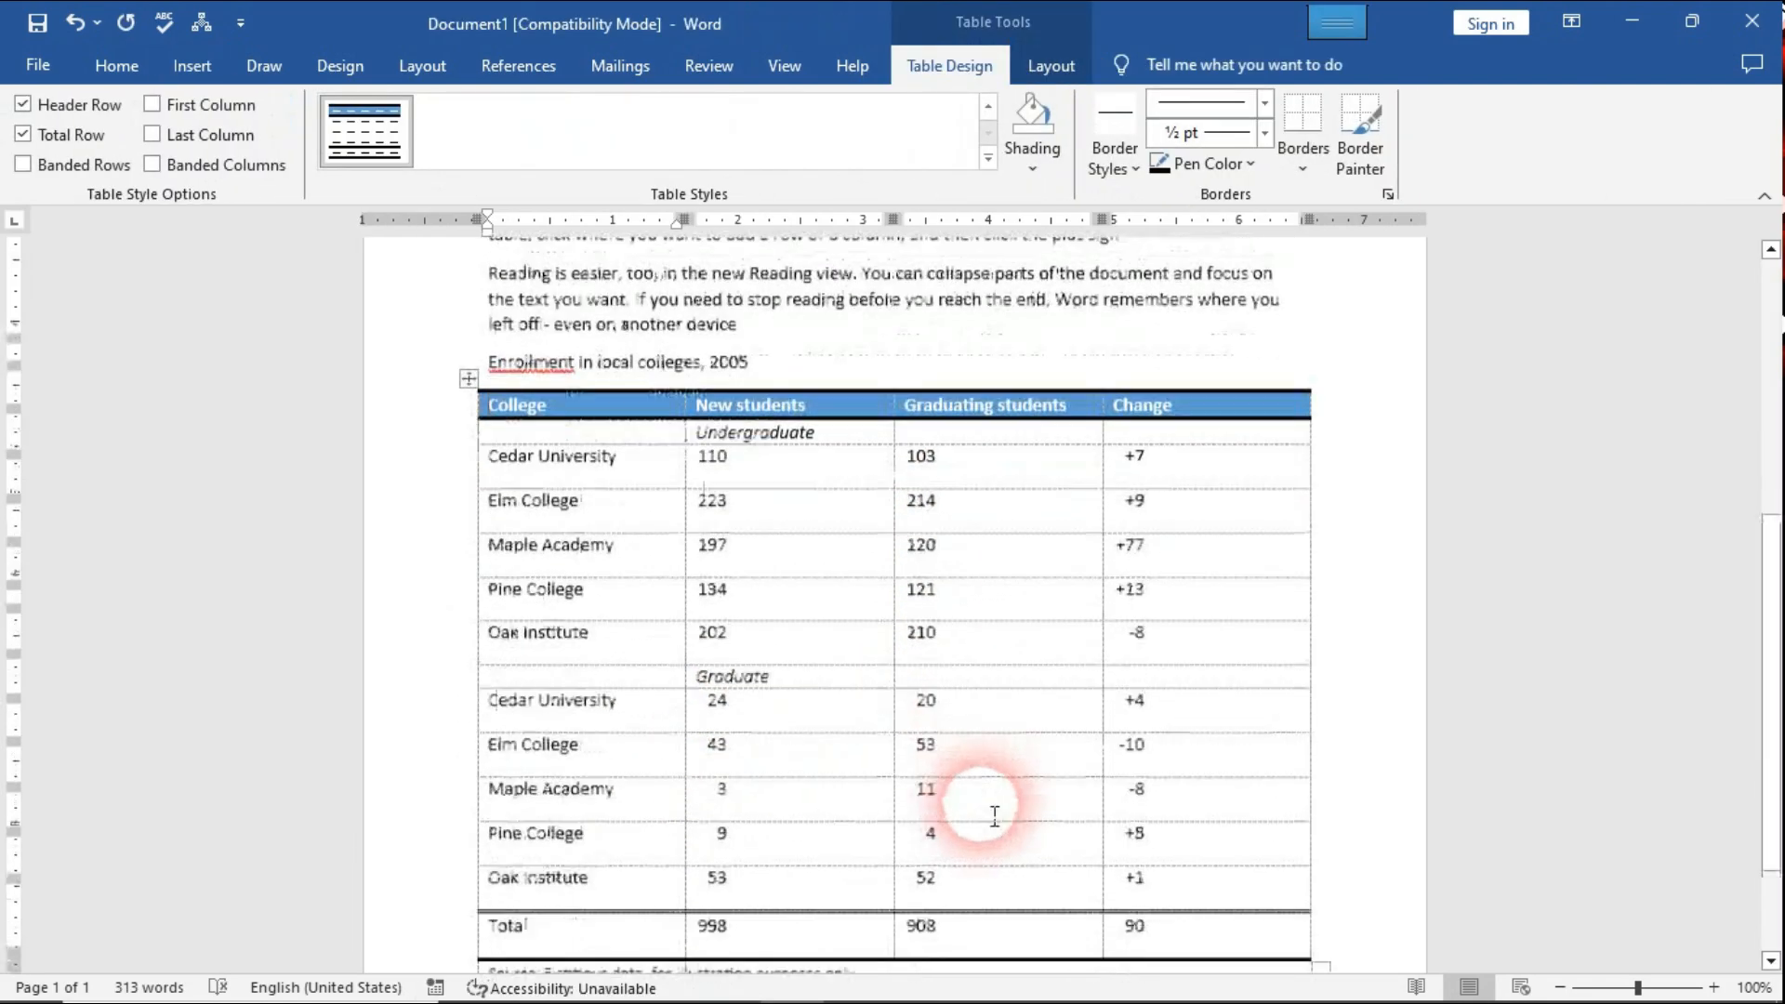
pyautogui.scroll(5, 994, 820)
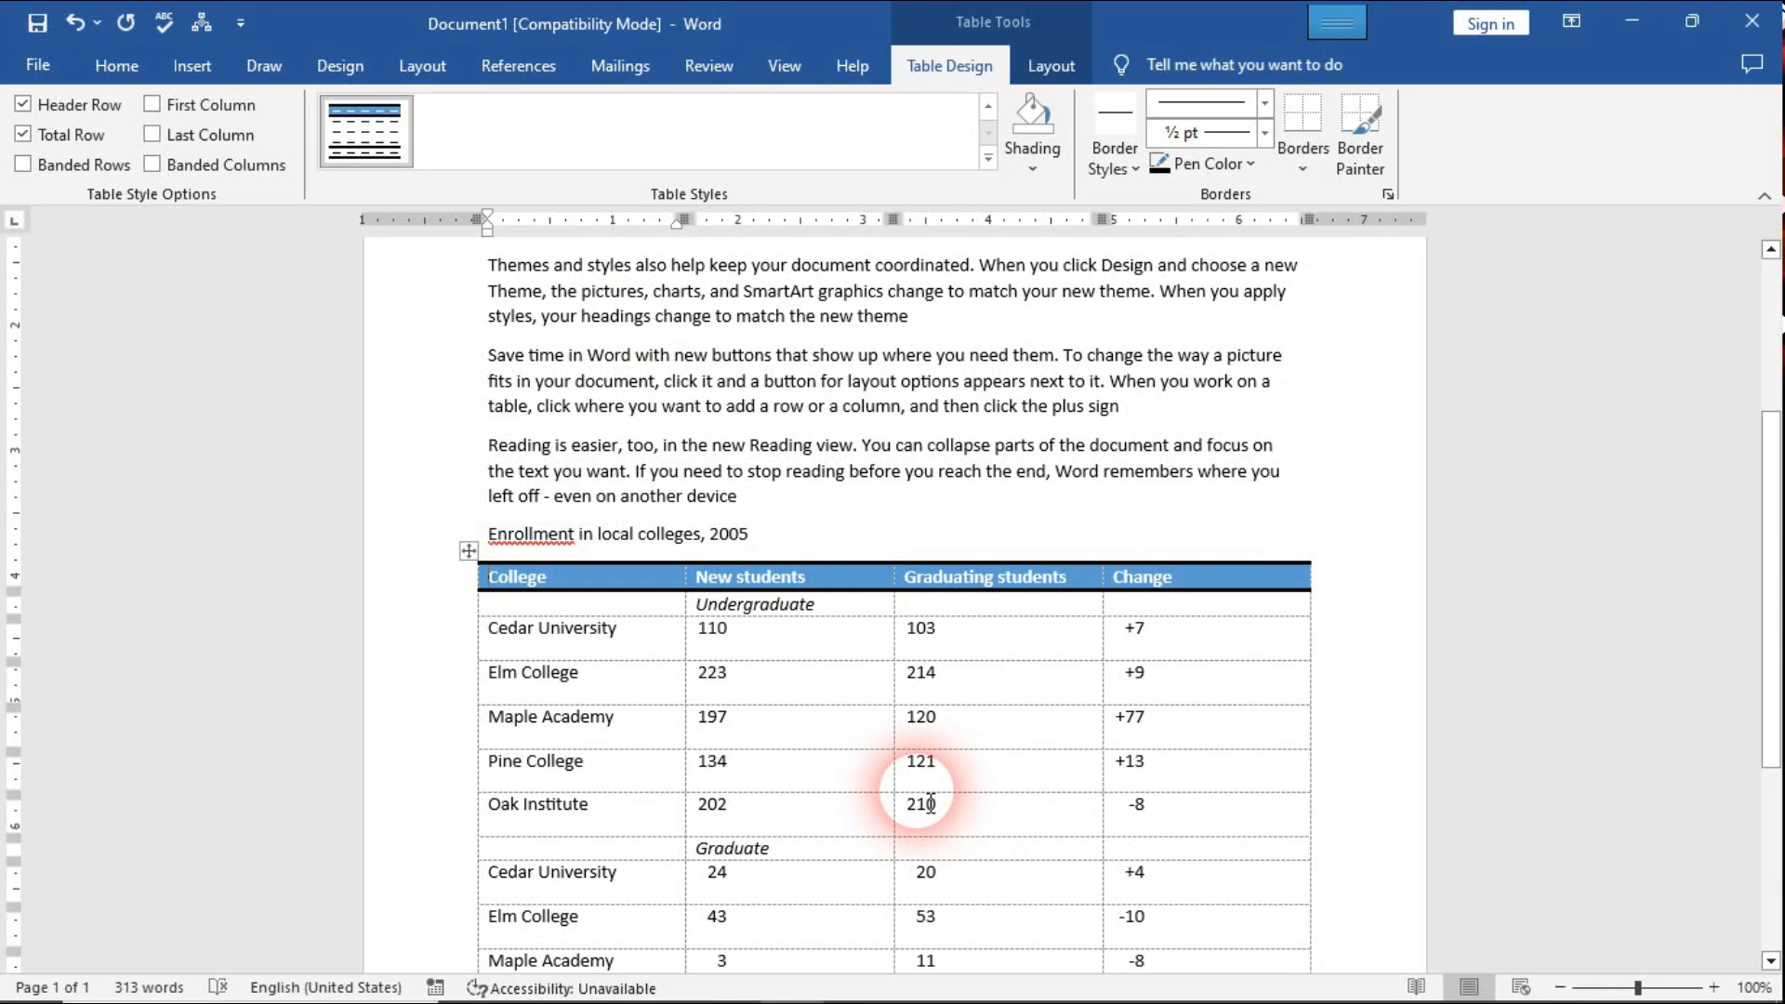
pyautogui.hotkey('ctrl', 'z')
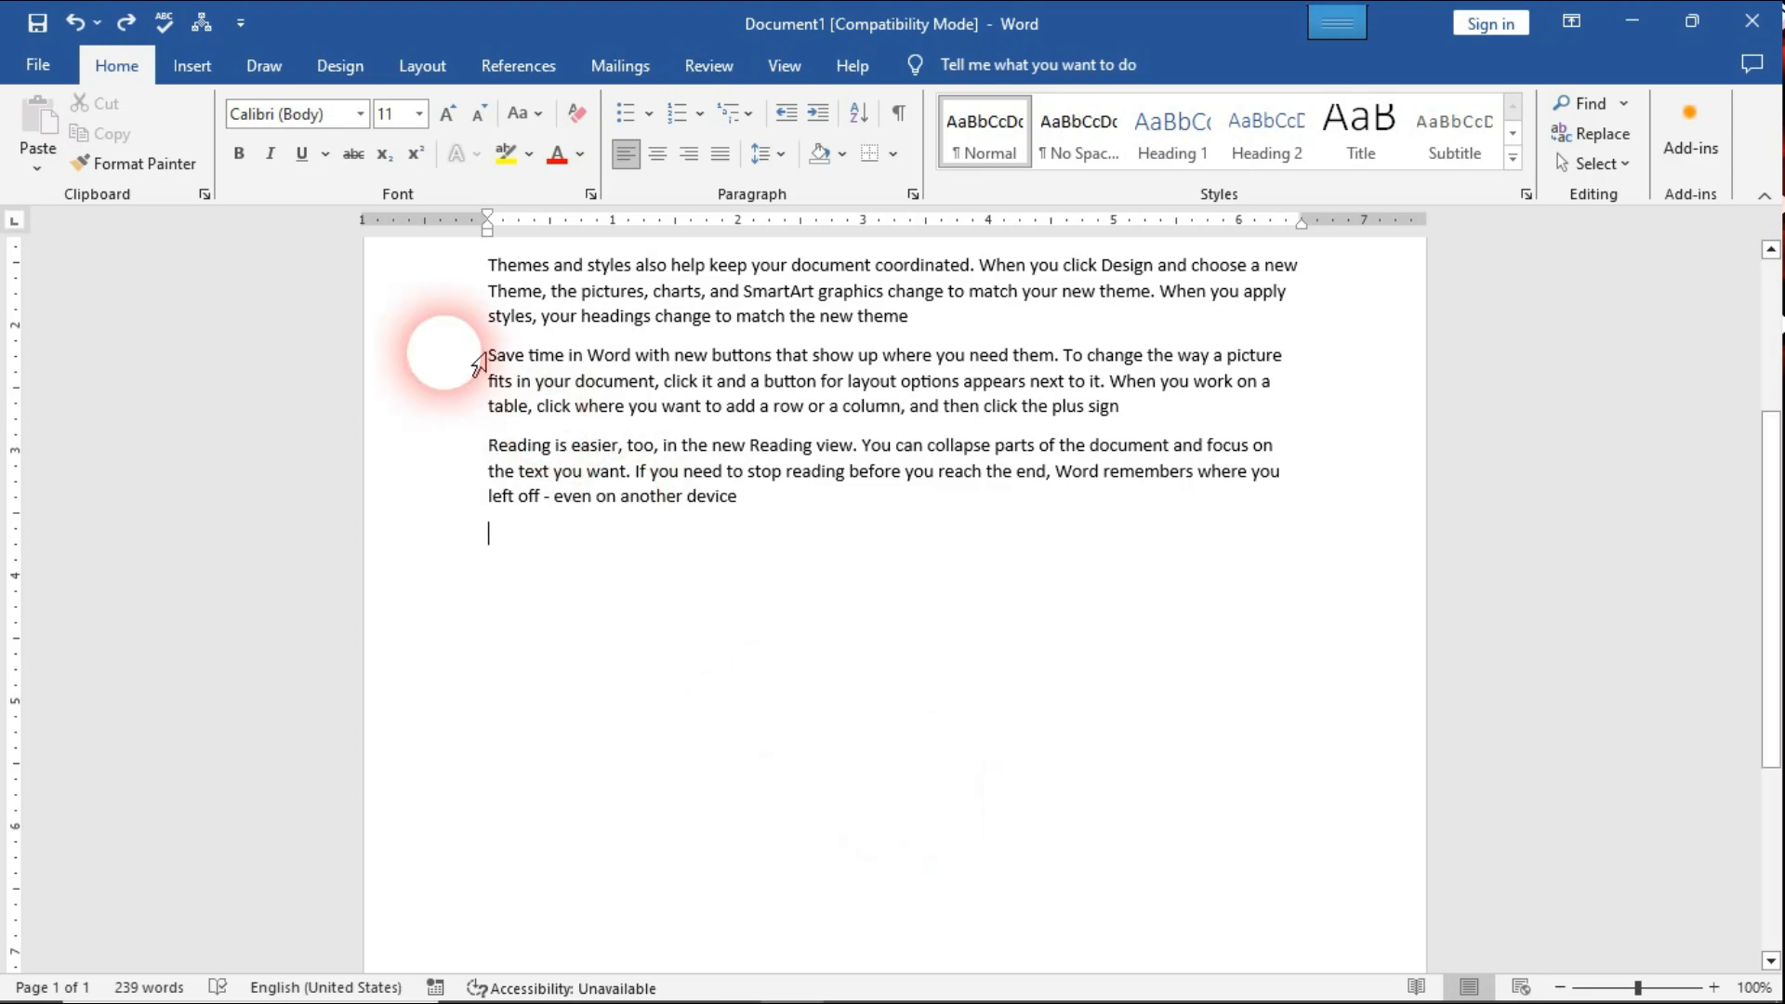
# Insert a table of ten columns and eight rows below the last paragraph
pyautogui.click(192, 65)
pyautogui.click(203, 164)
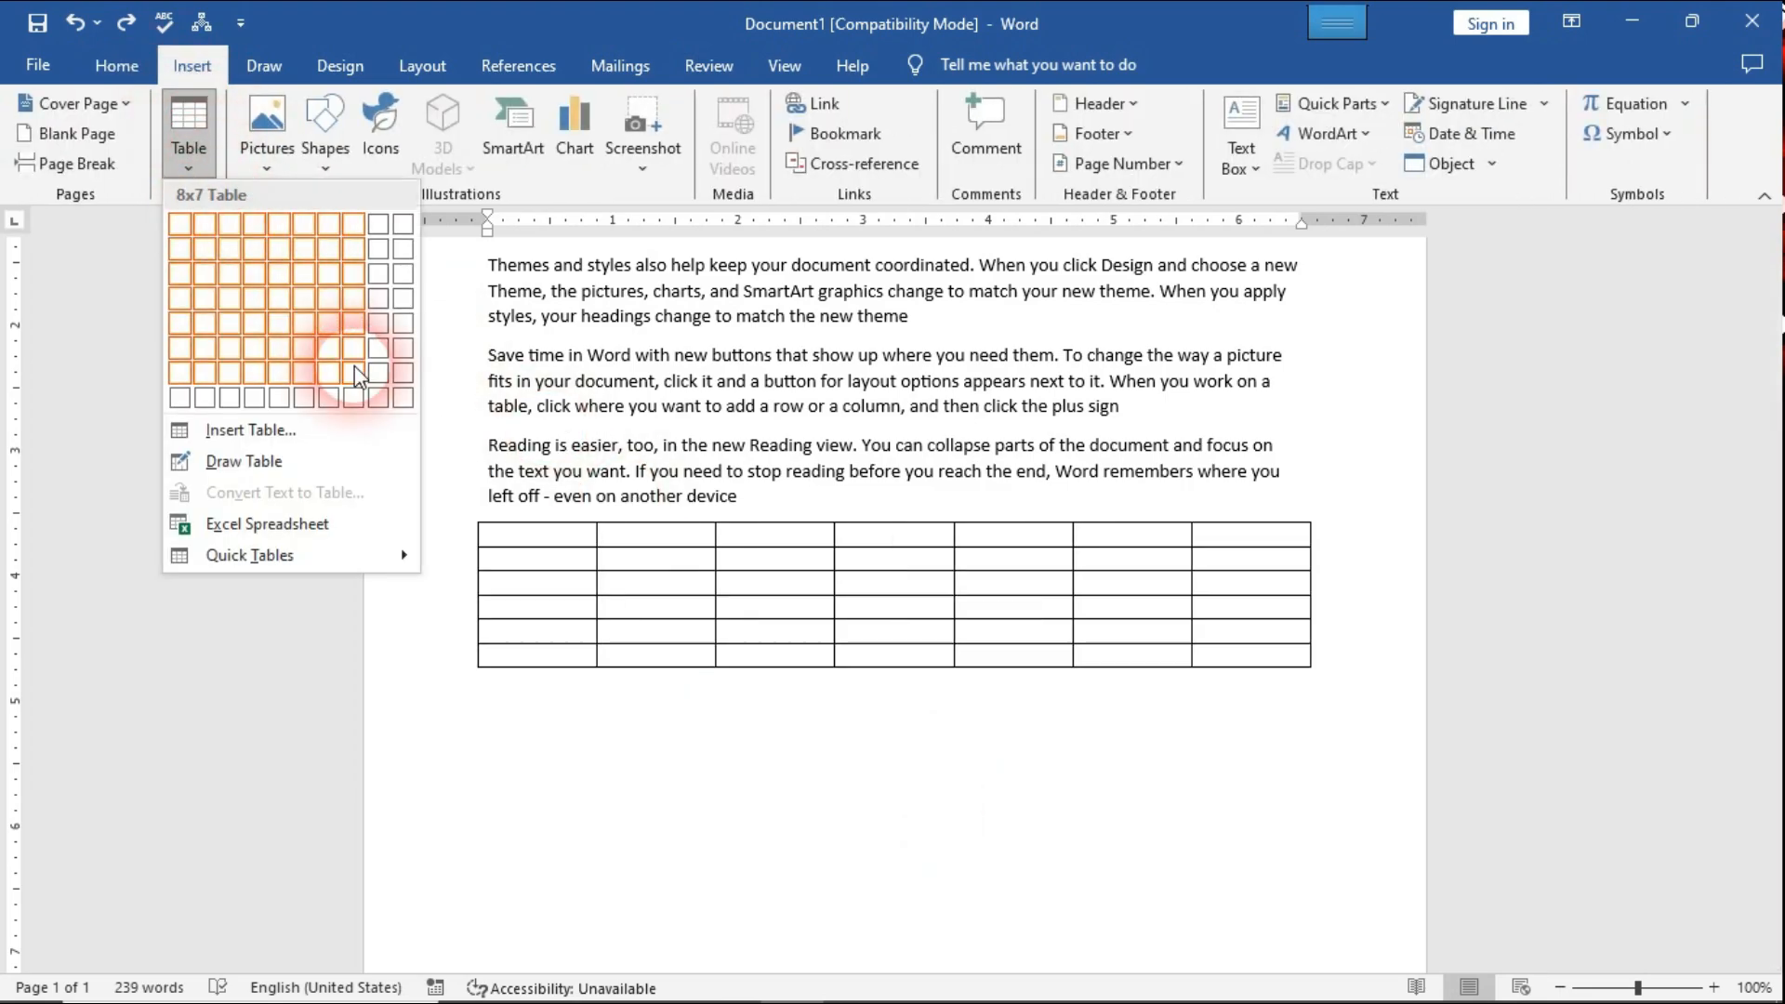
pyautogui.click(402, 395)
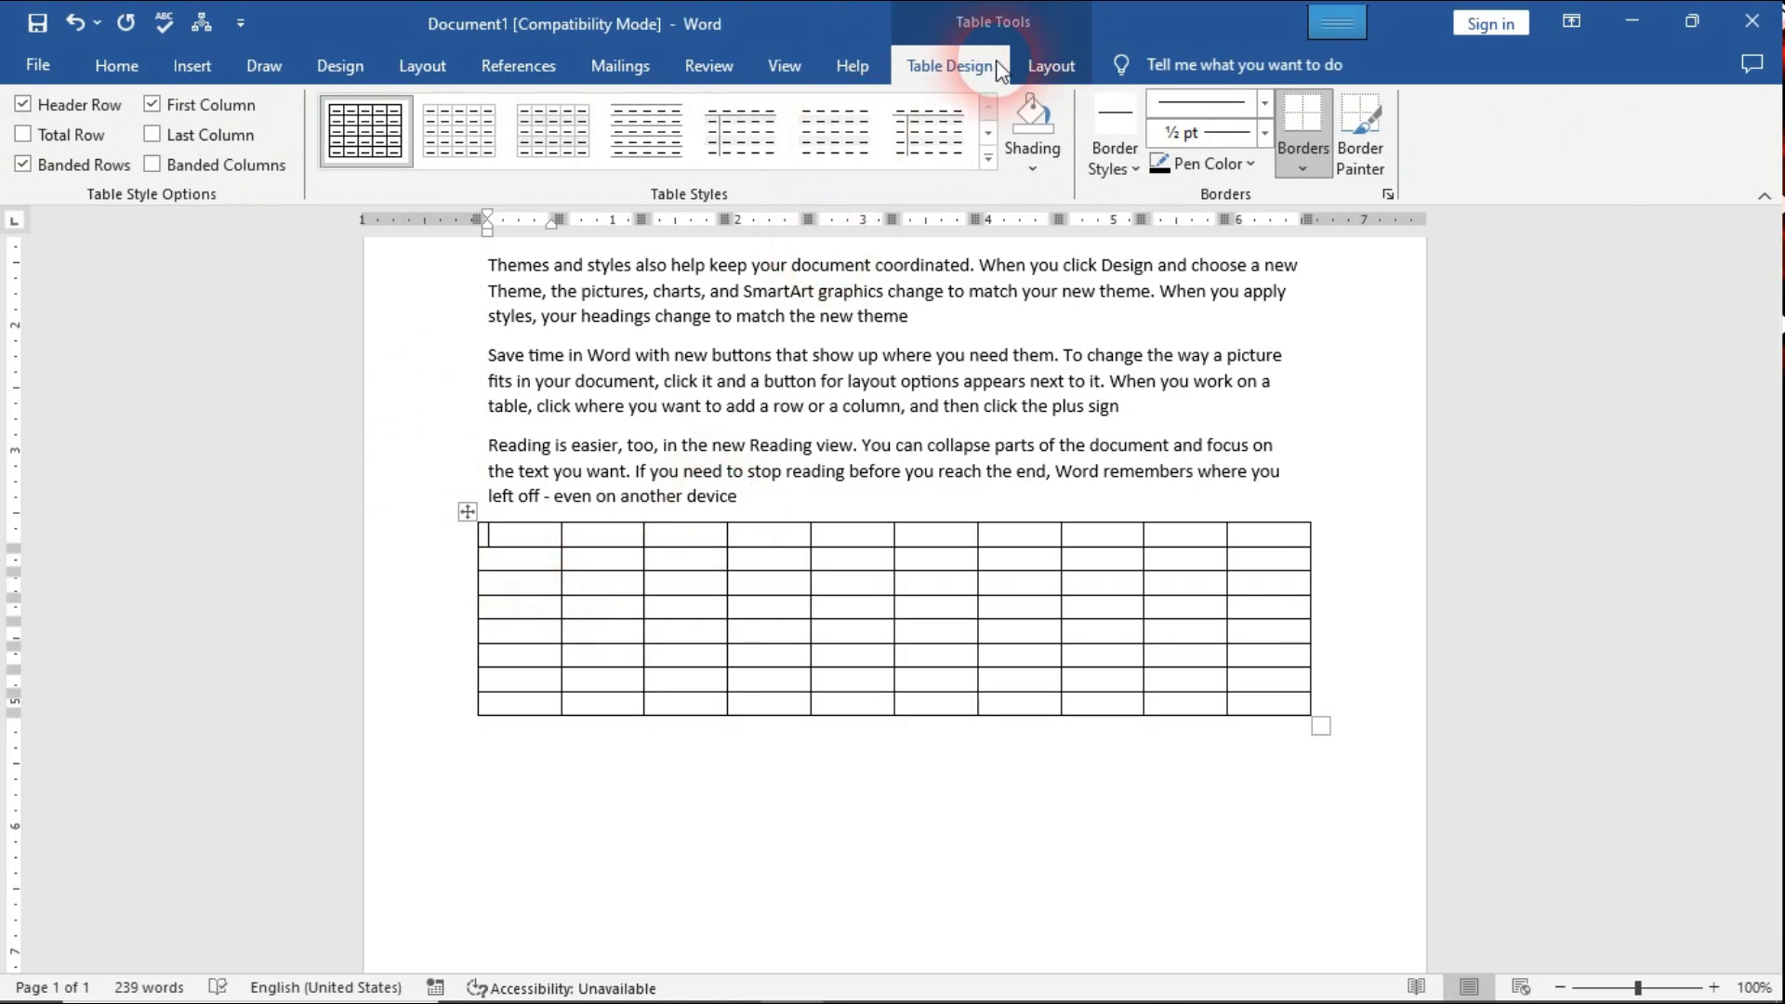
# Try gold and orange grid styles on the table, and apply the green grid style with a solid header row and first column
pyautogui.click(987, 158)
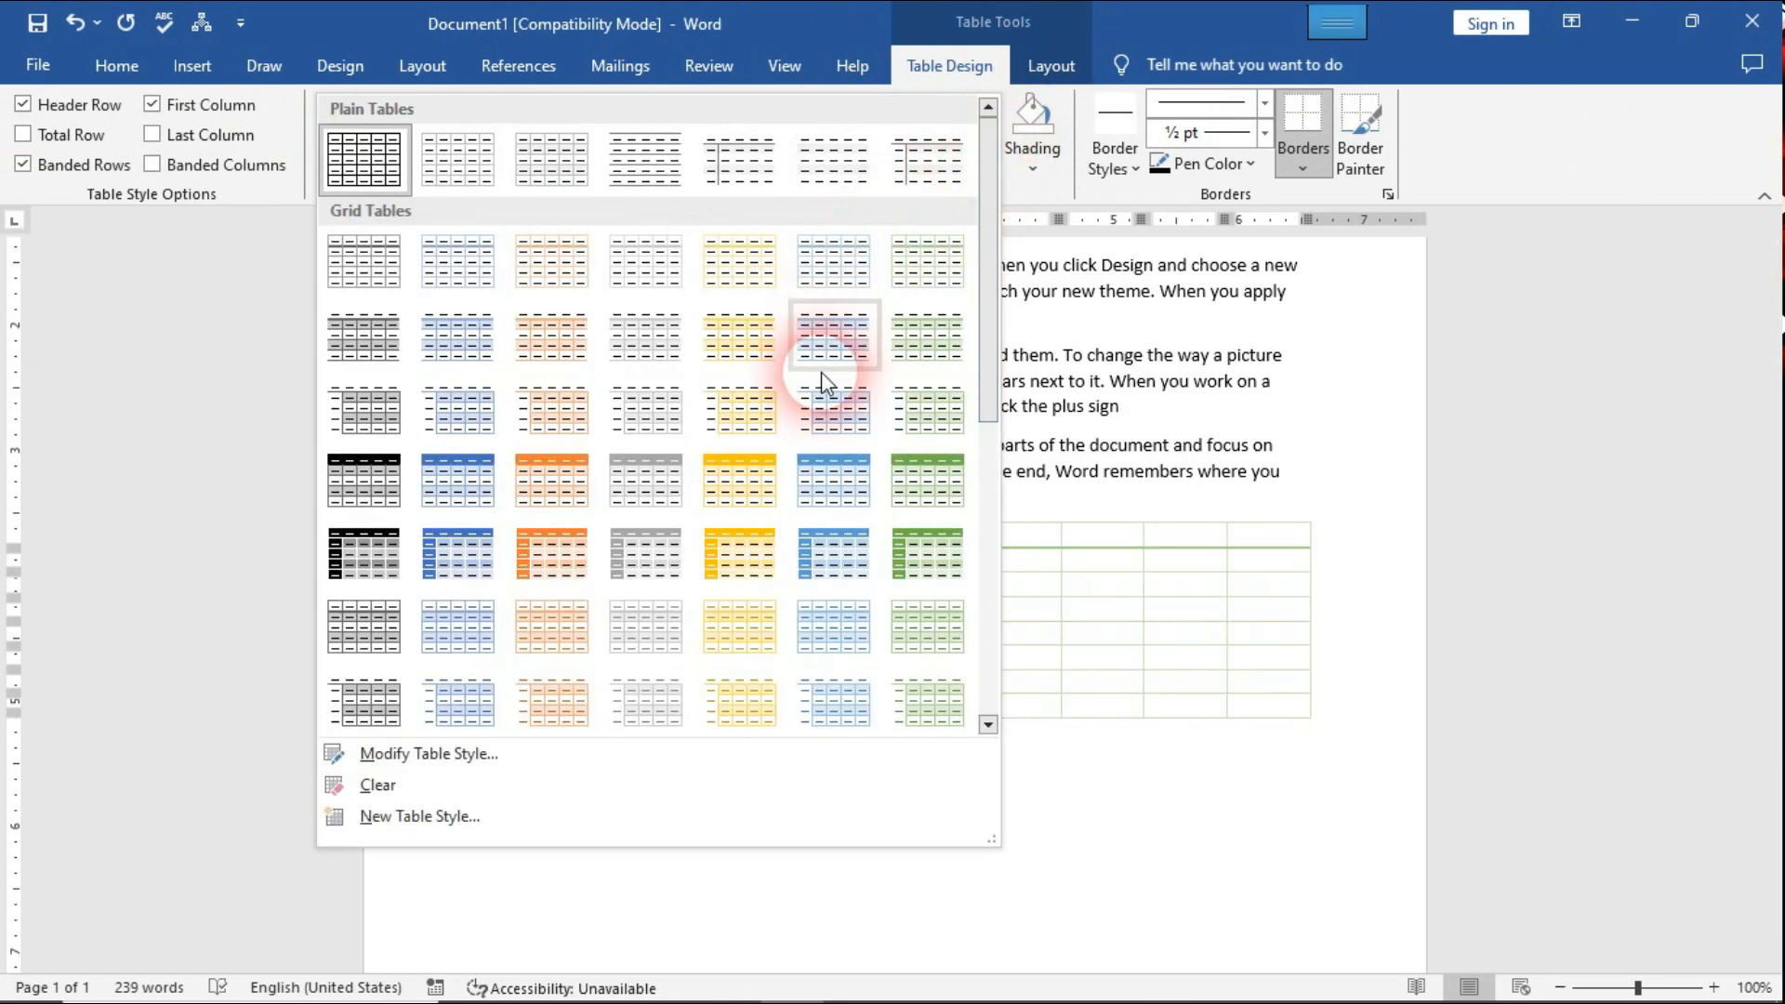
pyautogui.click(775, 493)
pyautogui.click(988, 160)
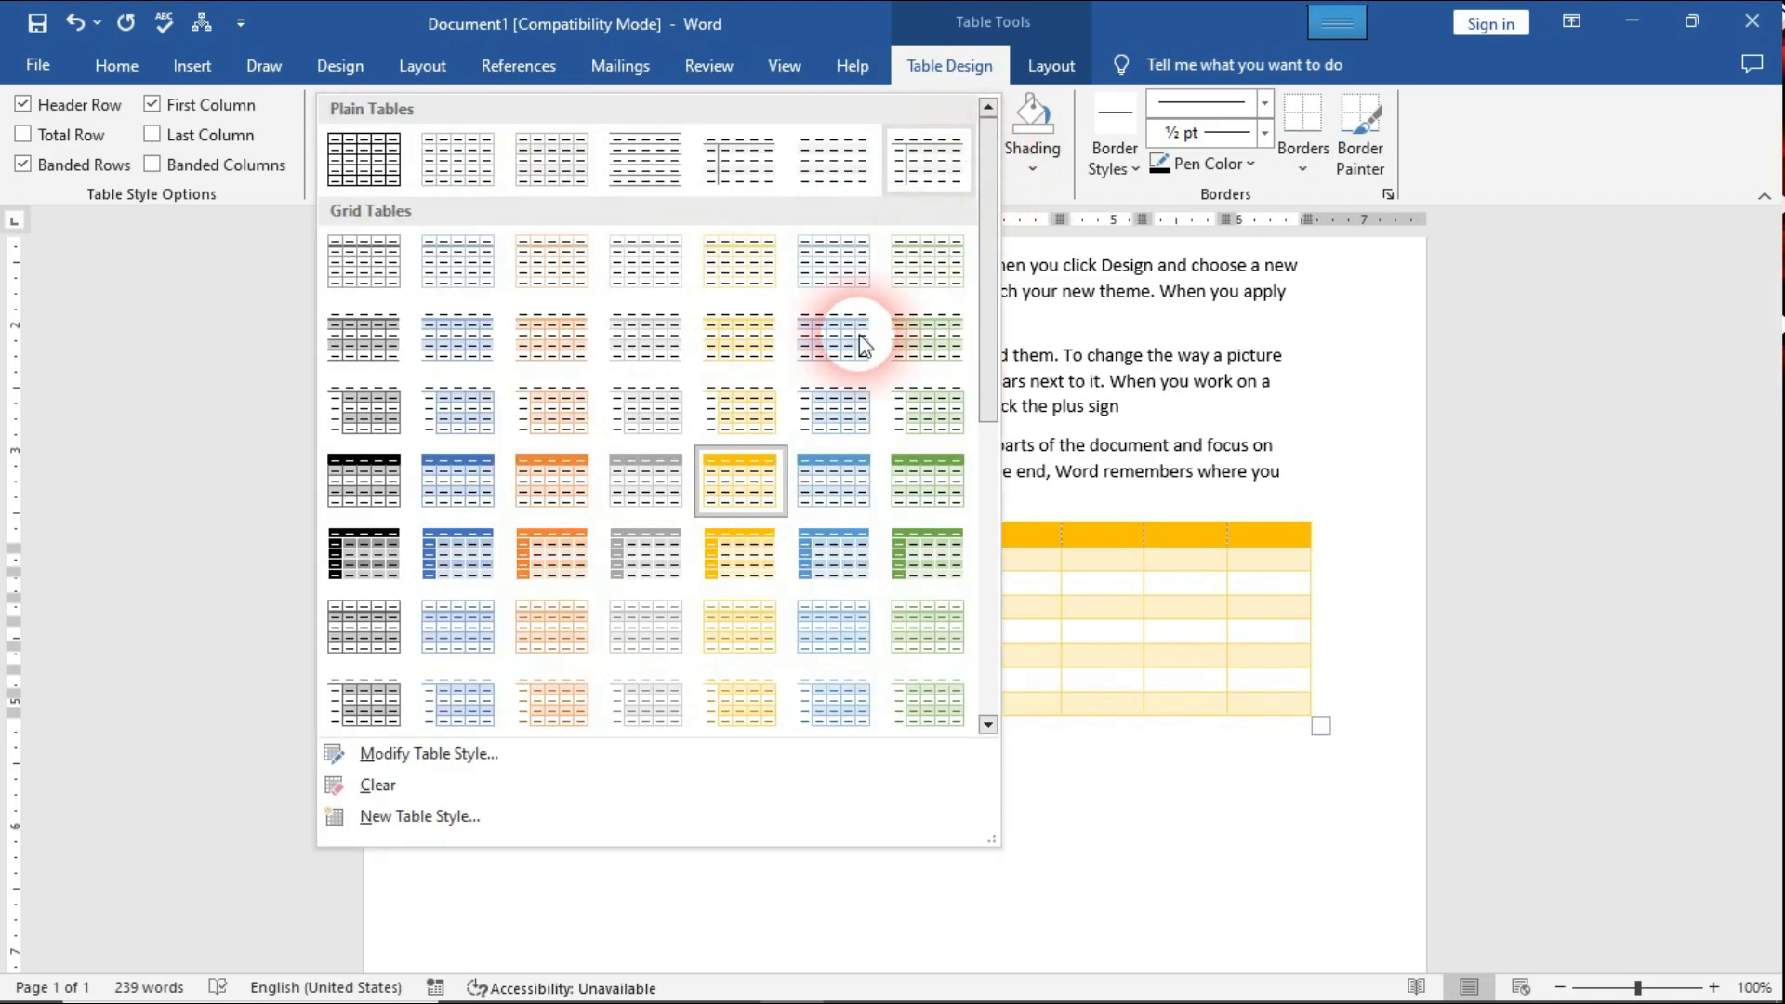
pyautogui.click(595, 544)
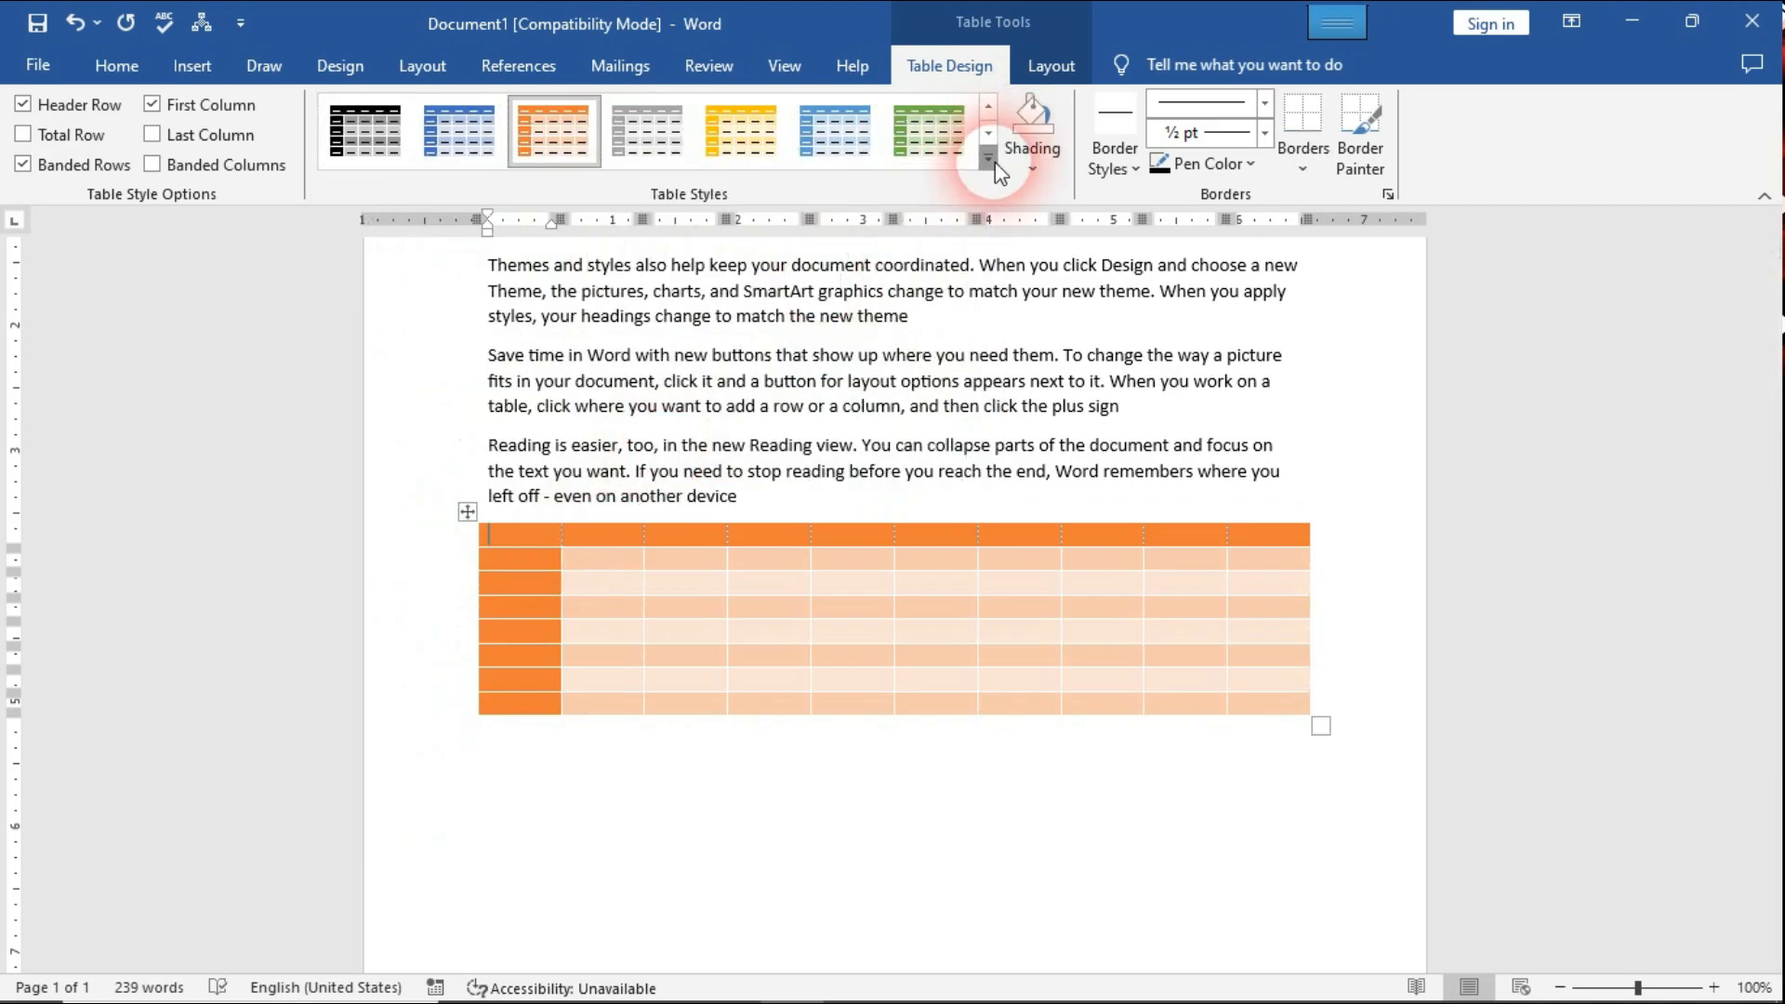
pyautogui.click(989, 160)
pyautogui.click(927, 554)
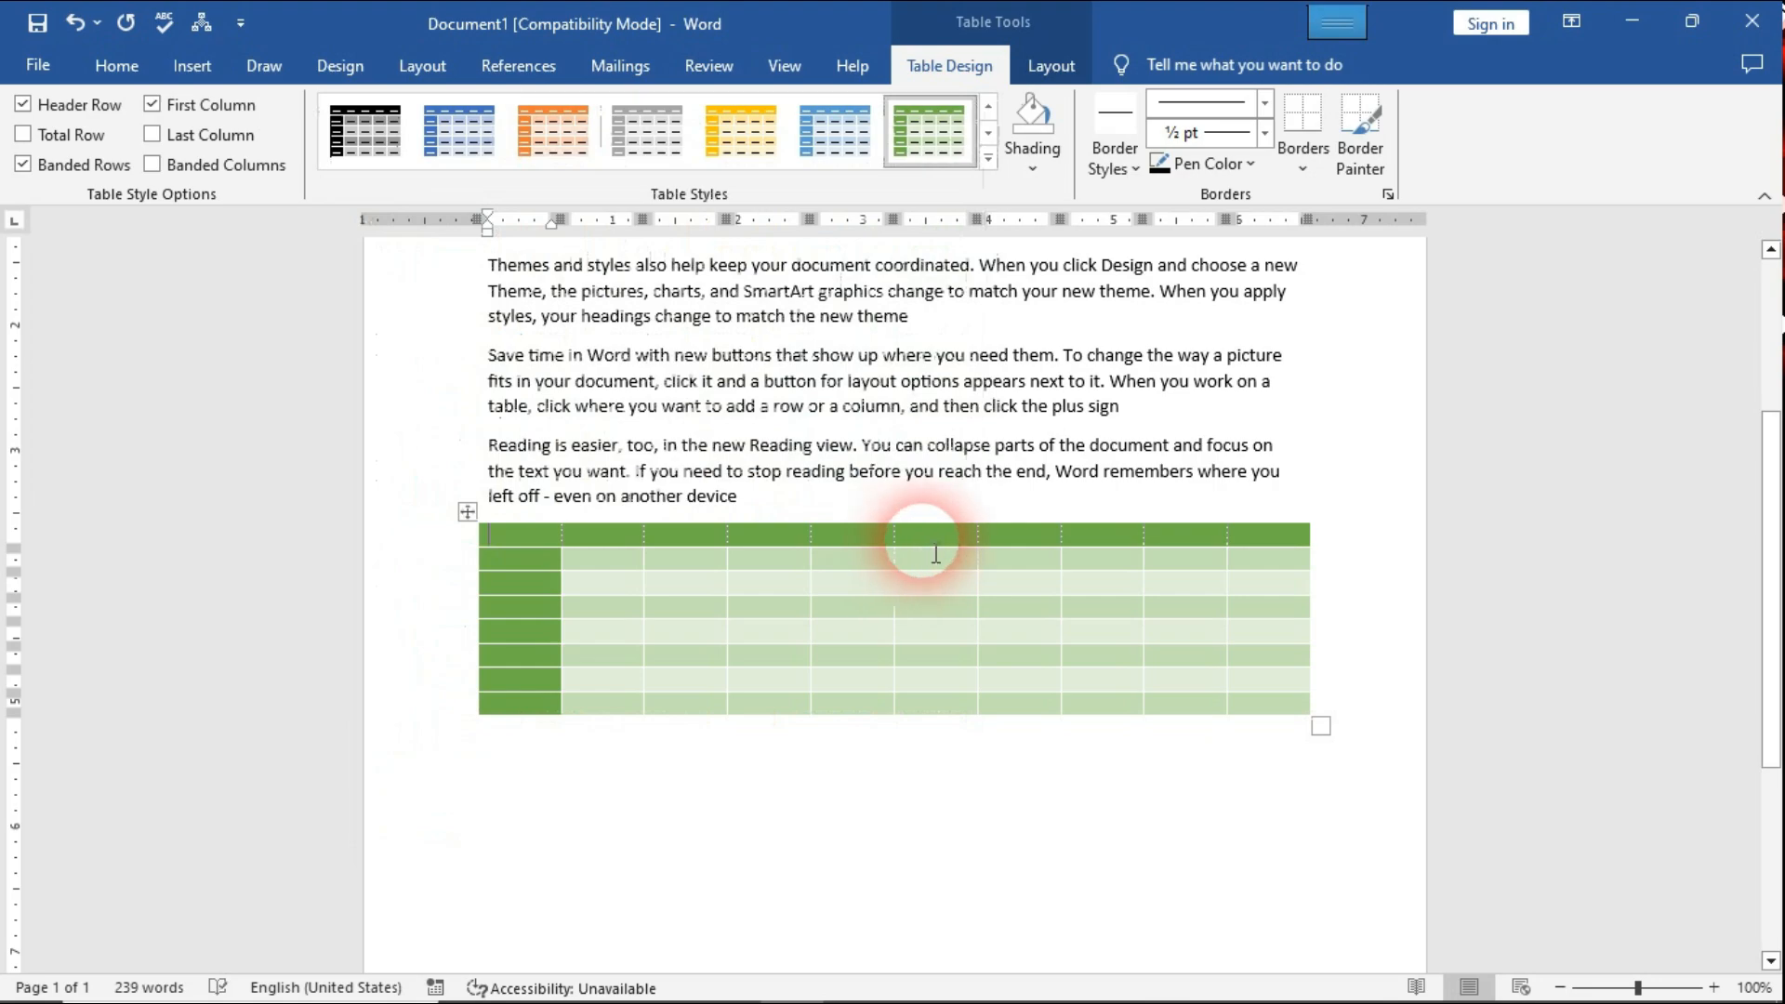
pyautogui.click(936, 553)
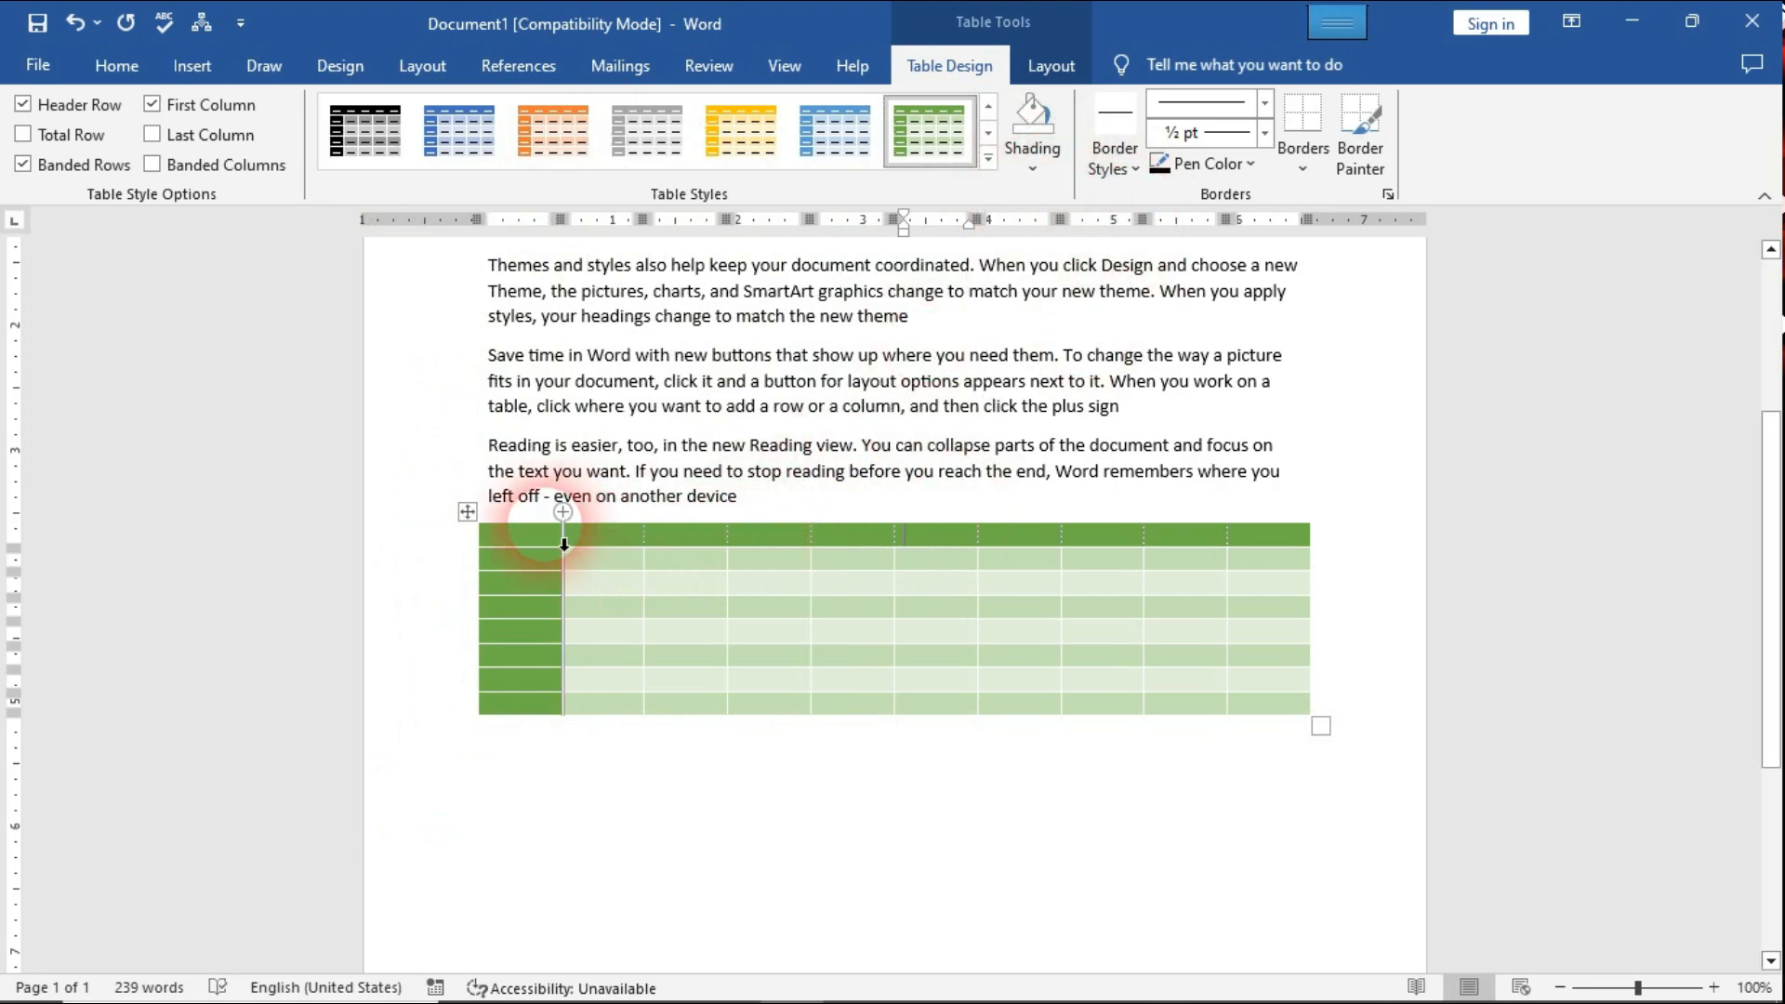
# Preview Blue, Accent 1, Darker 25% shading on the first nine header-row cells
pyautogui.moveTo(562, 544)
pyautogui.mouseDown()
pyautogui.moveTo(1272, 545)
pyautogui.moveTo(598, 539)
pyautogui.moveTo(586, 556)
pyautogui.moveTo(590, 530)
pyautogui.moveTo(558, 538)
pyautogui.moveTo(1235, 530)
pyautogui.moveTo(1239, 507)
pyautogui.mouseUp()
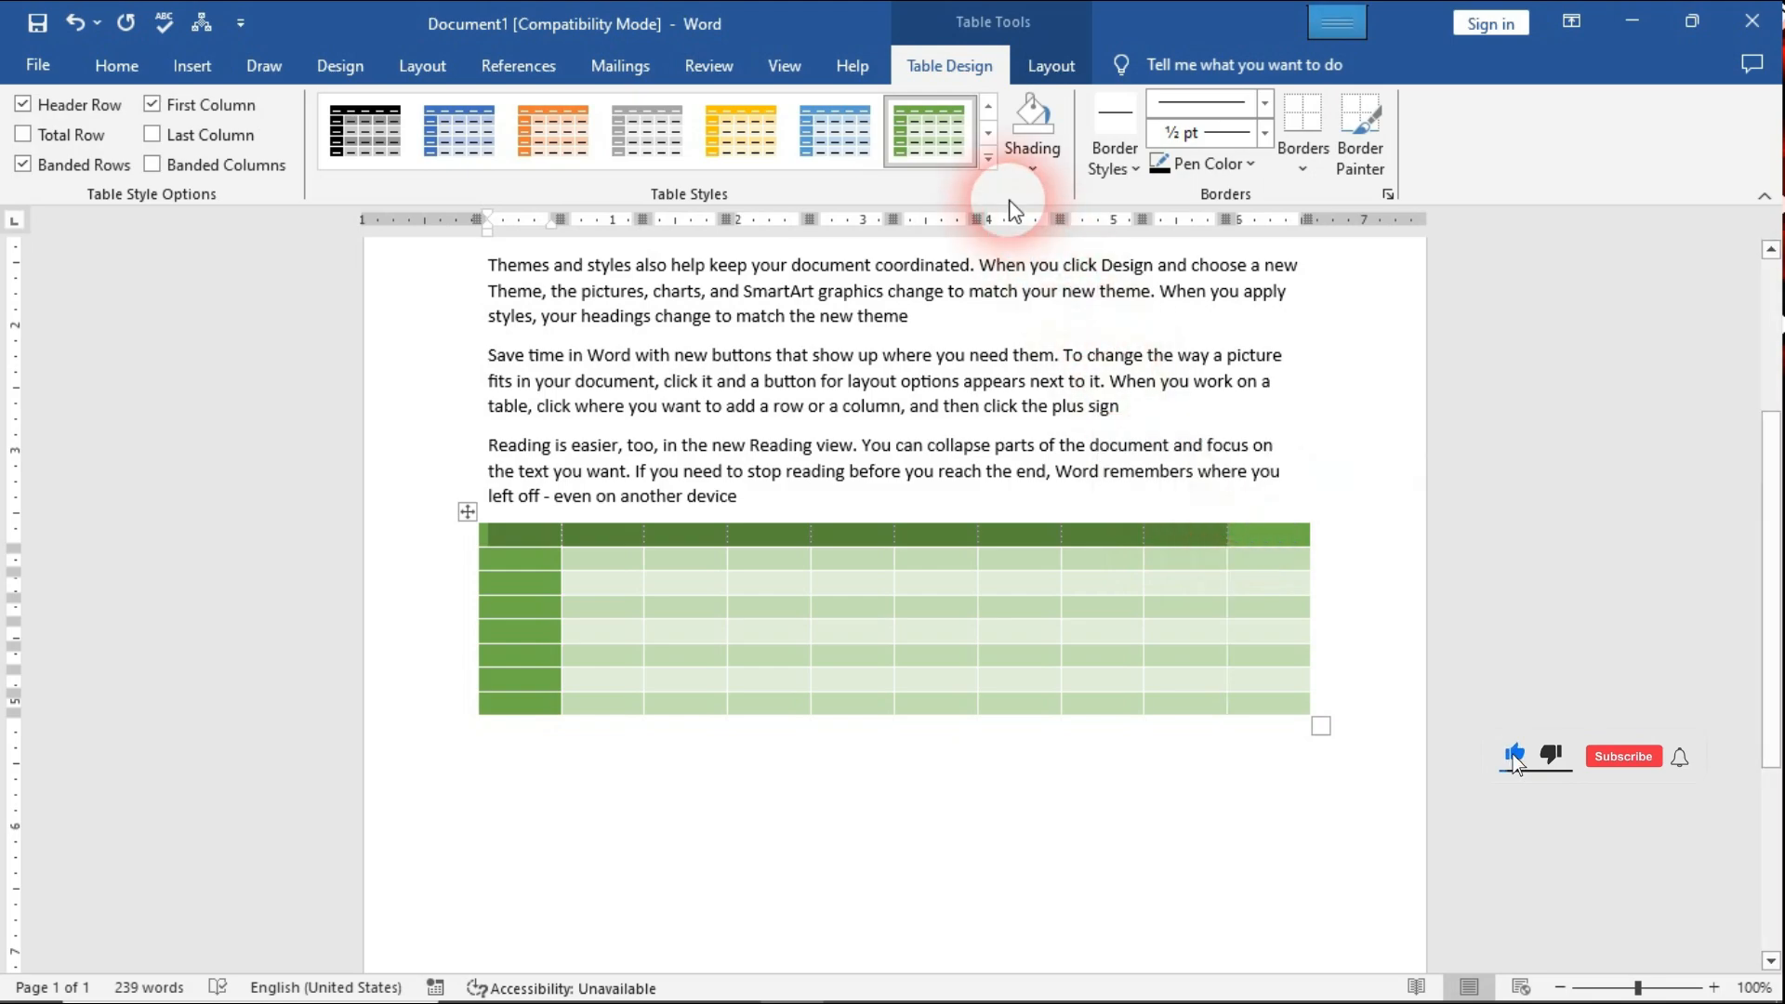
pyautogui.click(1032, 182)
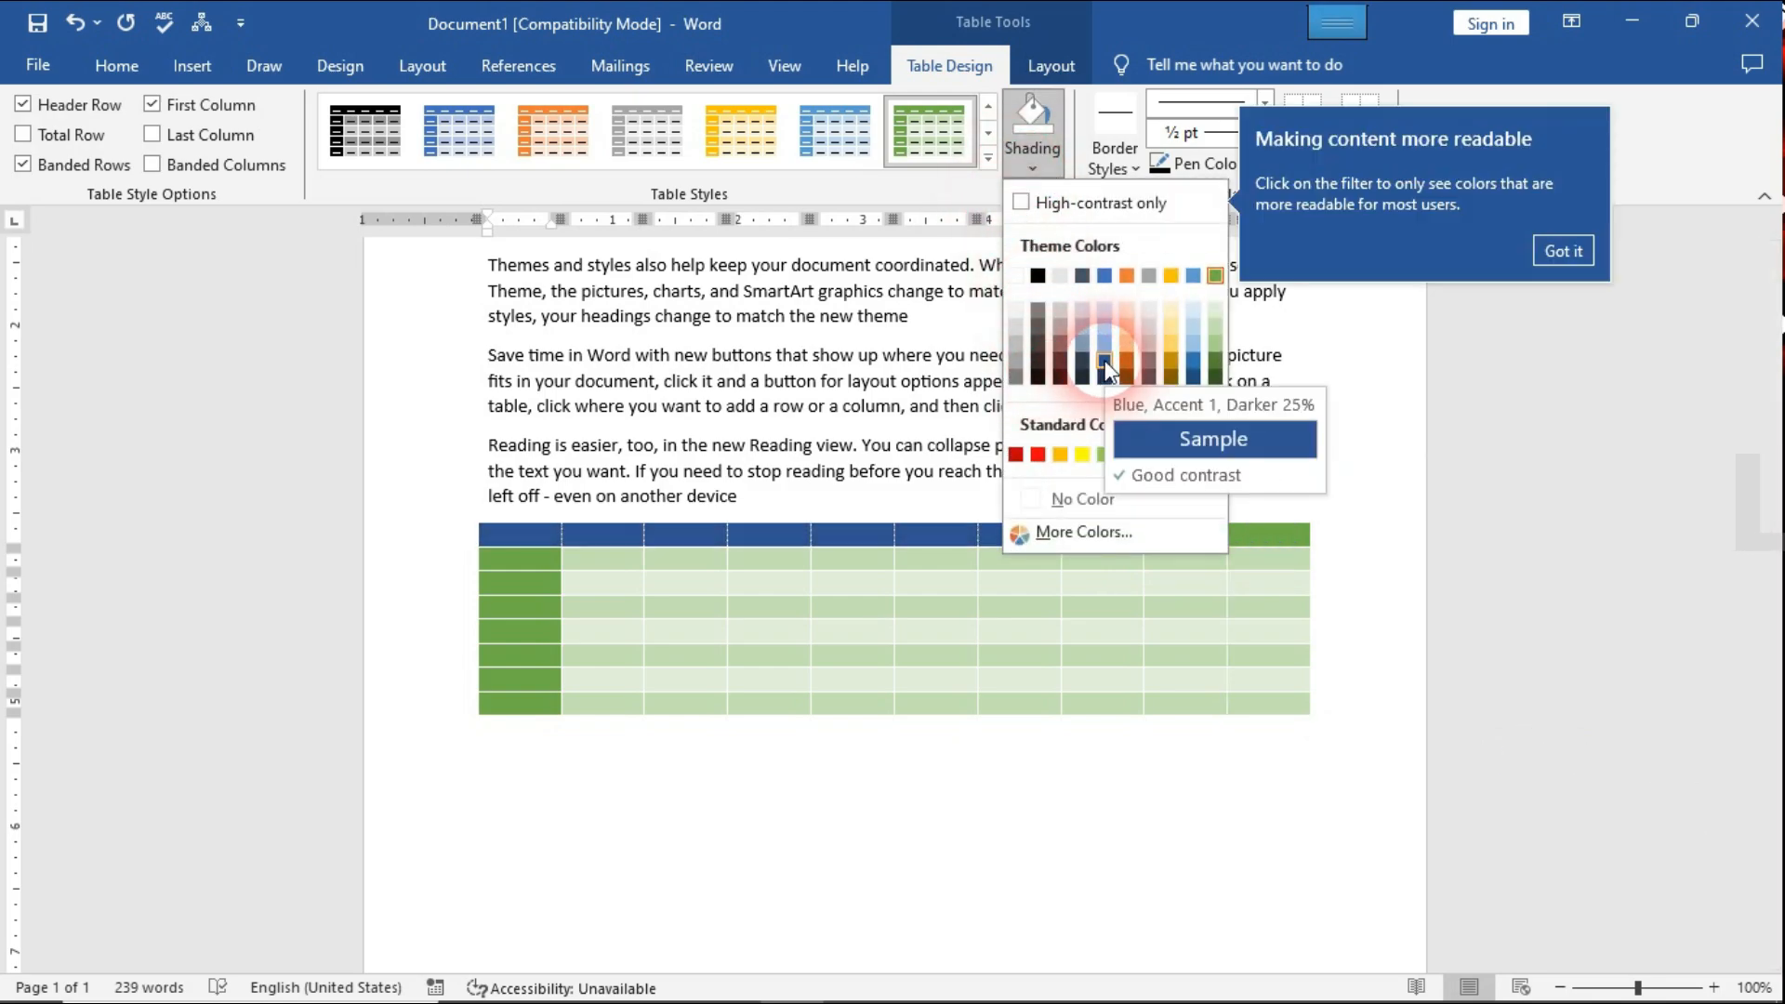
pyautogui.click(930, 526)
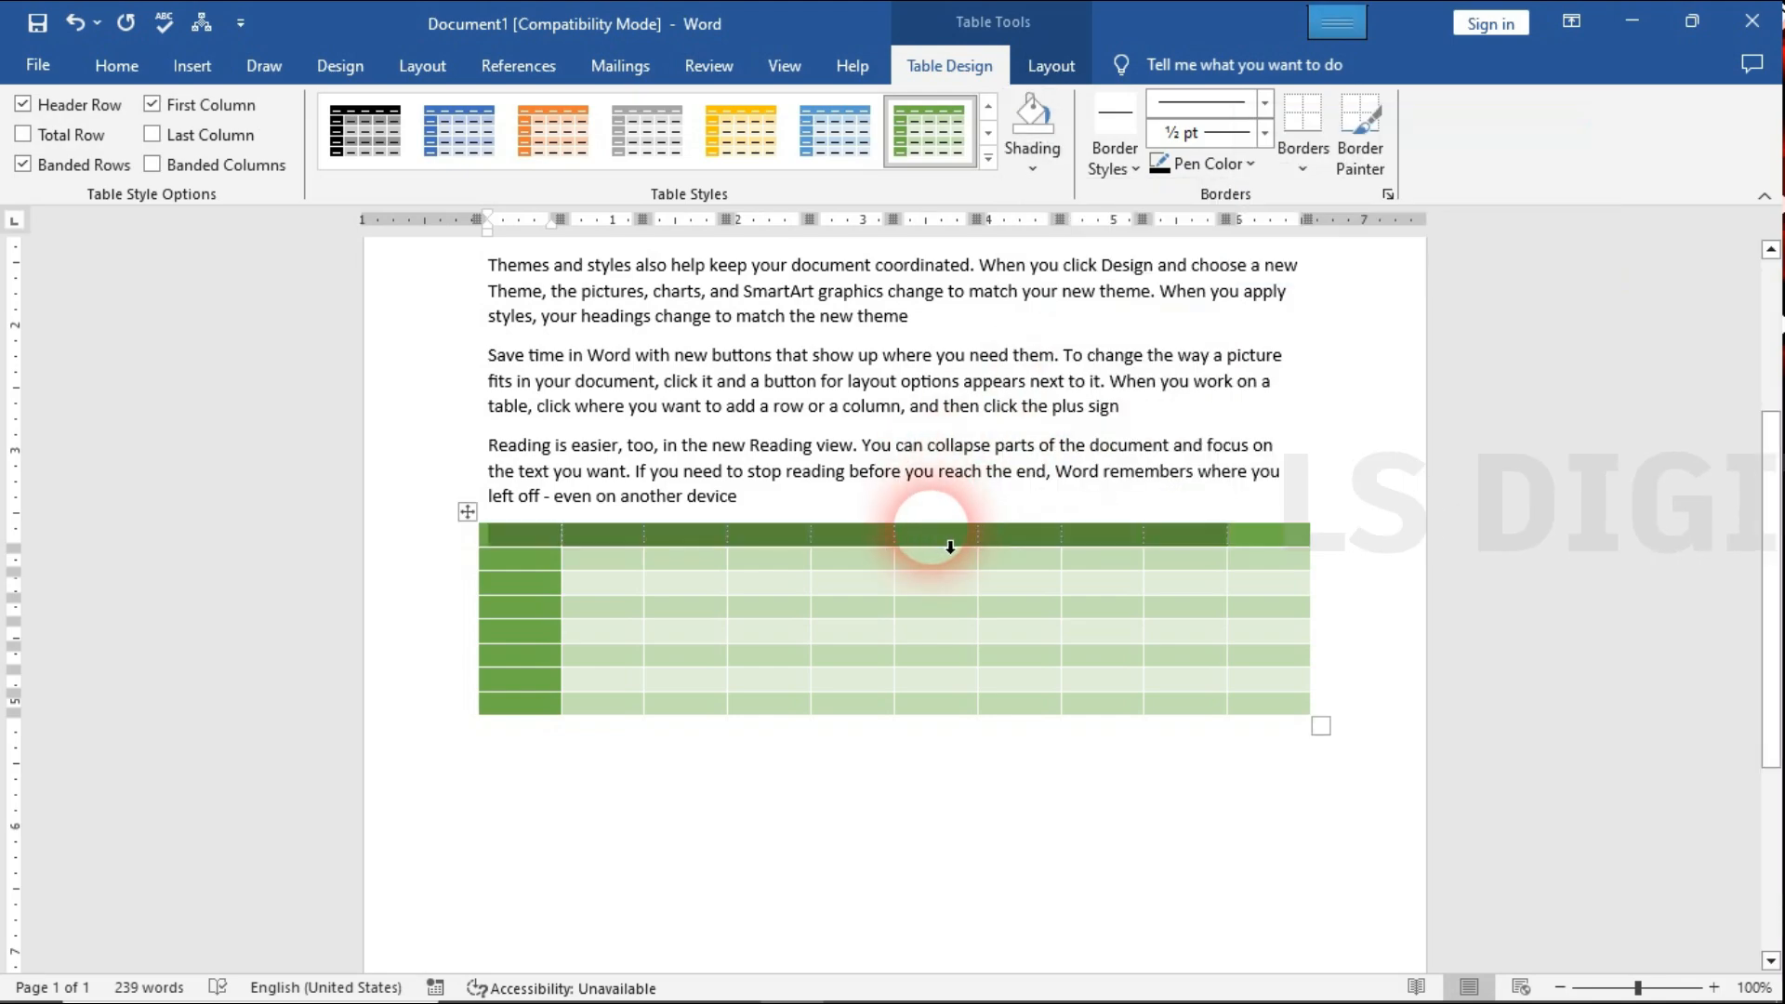
# Set the border painter to a thin-thick-thin line, 4 ½ pt wide, in standard blue
pyautogui.click(1103, 177)
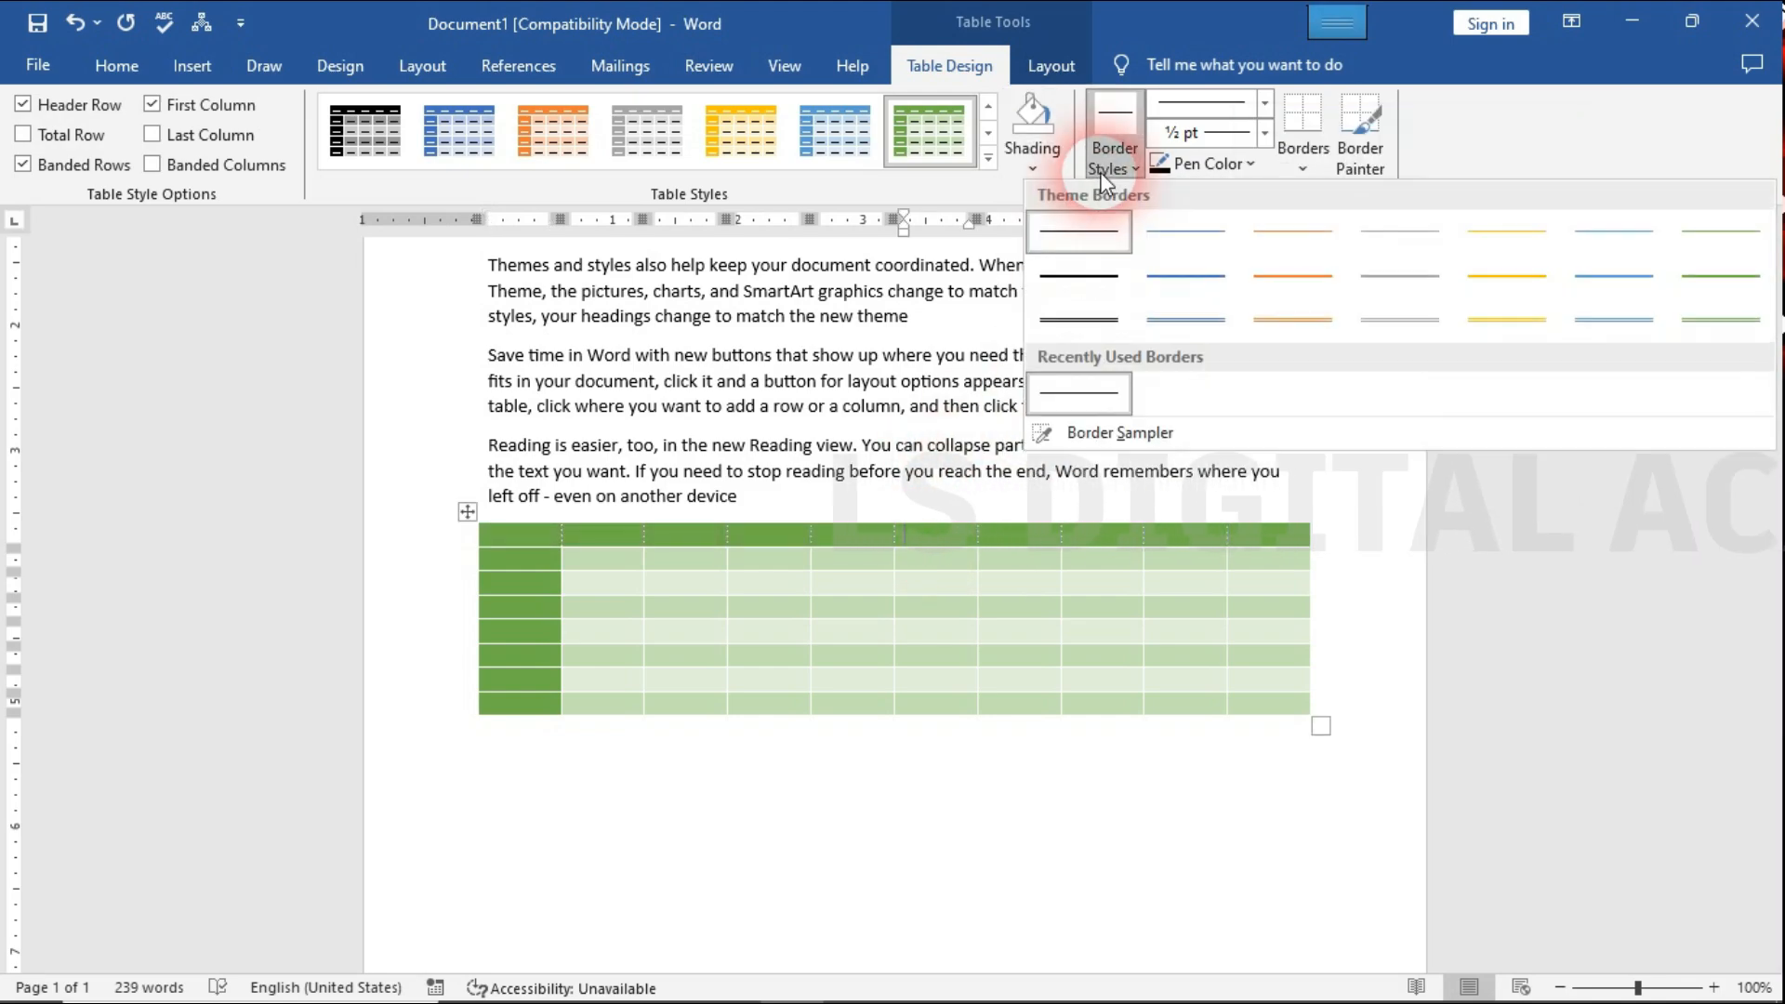
pyautogui.click(1270, 311)
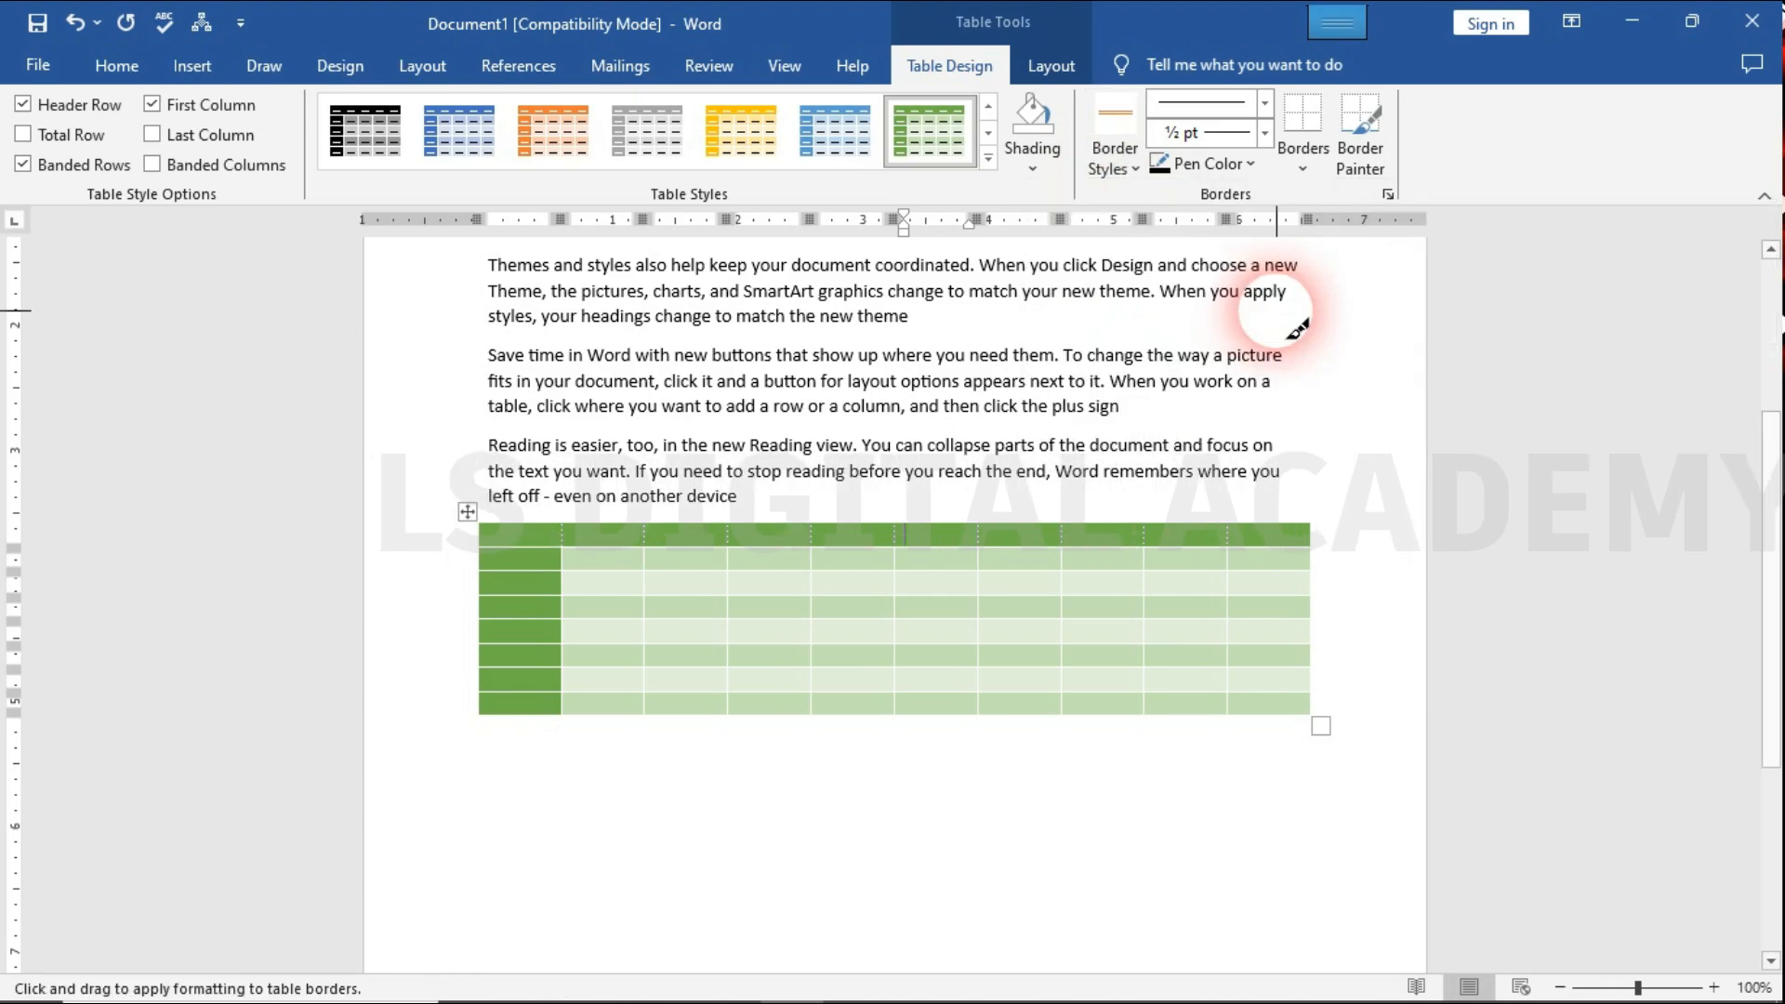
pyautogui.click(1263, 104)
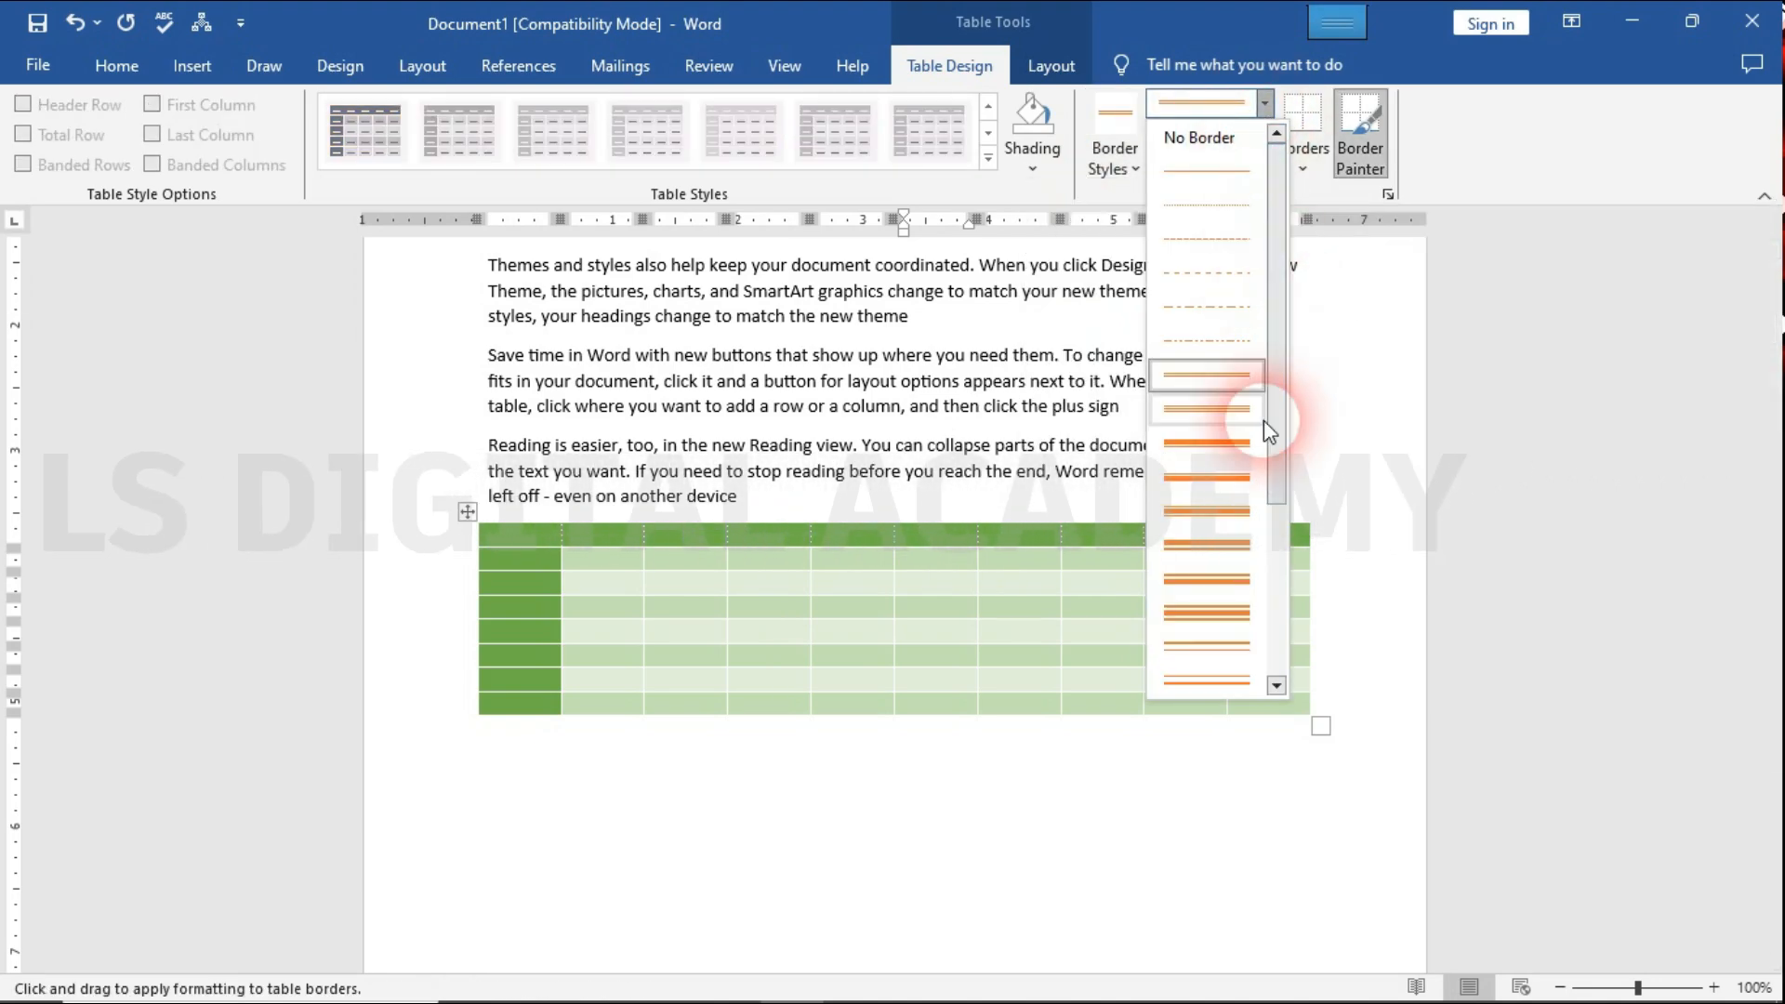
pyautogui.click(1242, 511)
pyautogui.click(1263, 132)
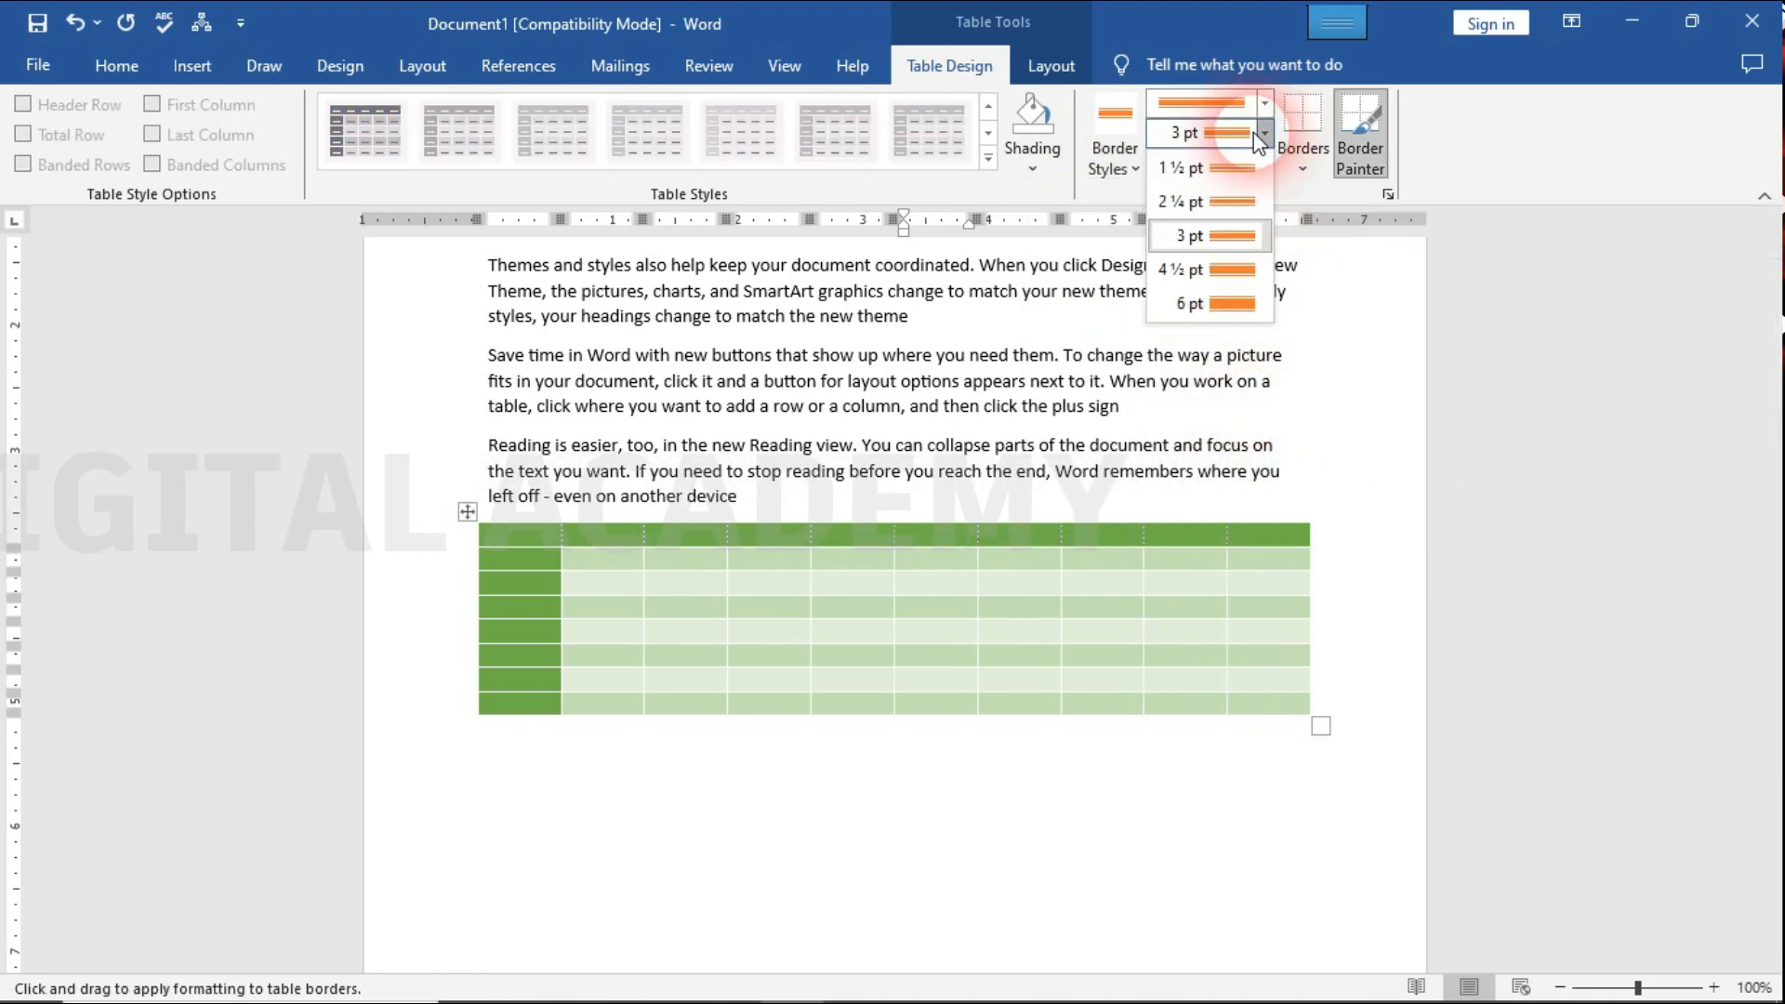
pyautogui.click(1263, 270)
pyautogui.click(1214, 164)
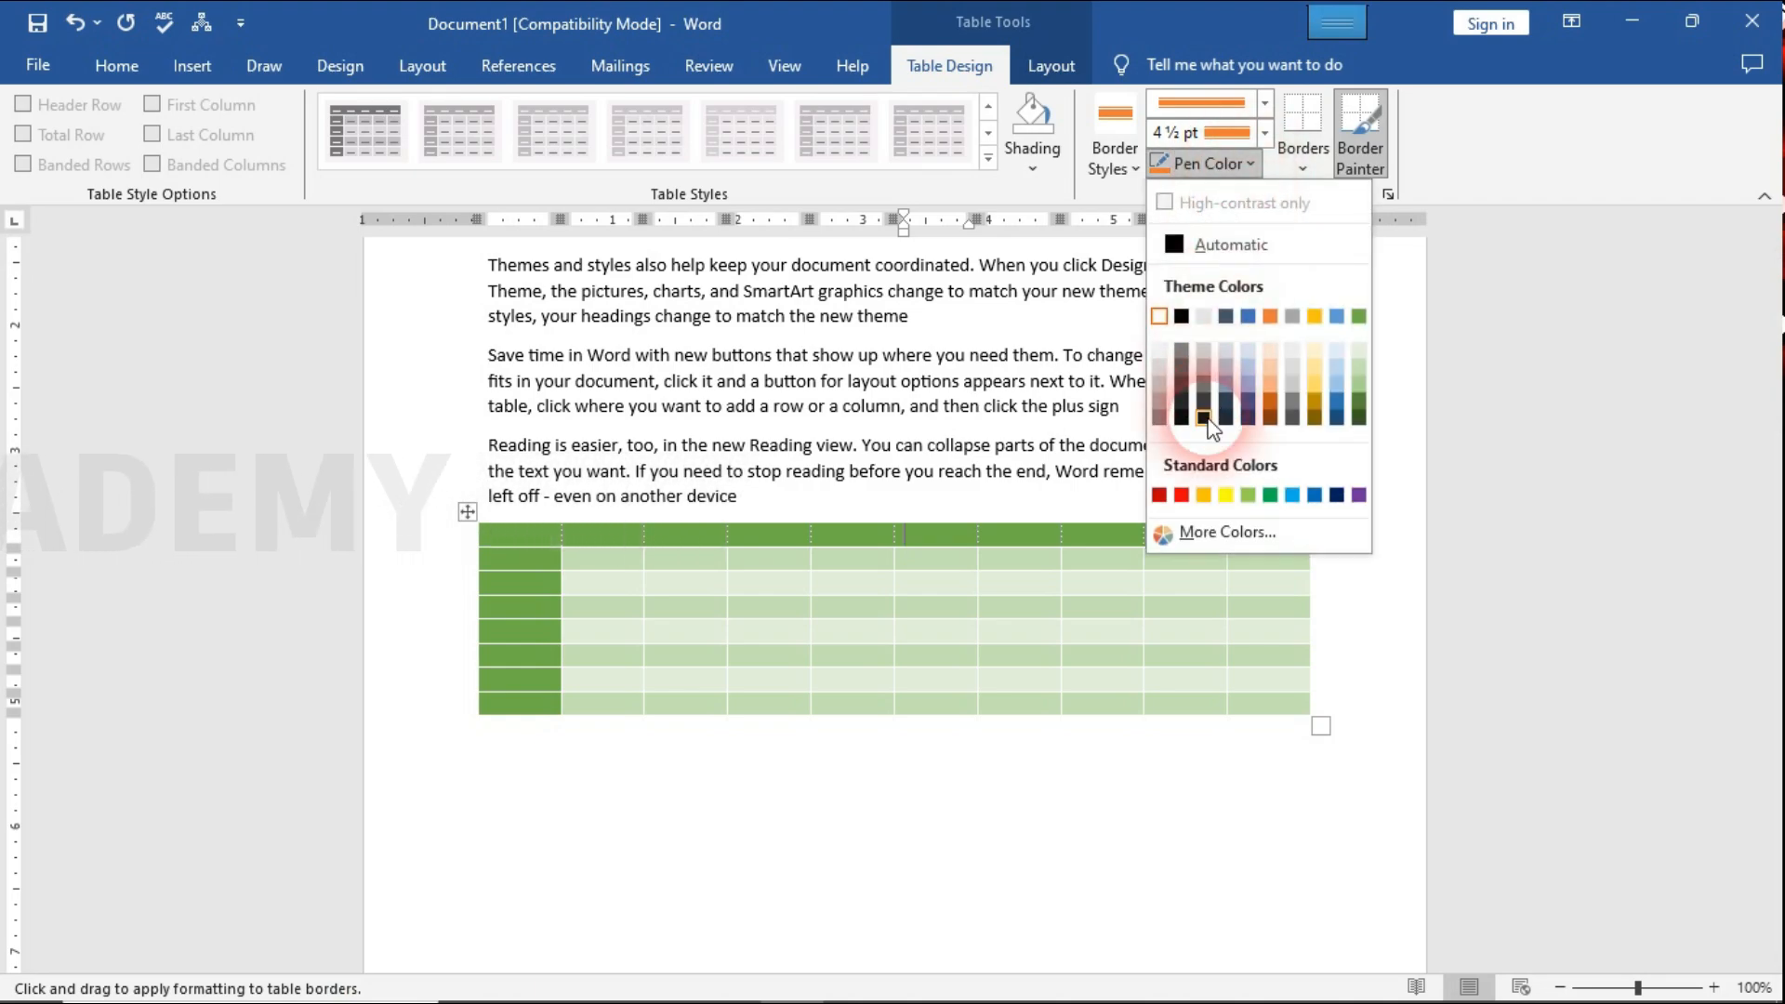
pyautogui.click(1320, 497)
# Paint the vertical borders on both sides of the table's ninth column with the blue border line
pyautogui.moveTo(1229, 538)
pyautogui.mouseDown()
pyautogui.moveTo(1221, 737)
pyautogui.moveTo(1247, 741)
pyautogui.mouseUp()
pyautogui.moveTo(1145, 526); pyautogui.dragTo(1147, 620)
pyautogui.moveTo(1146, 735); pyautogui.dragTo(1146, 725)
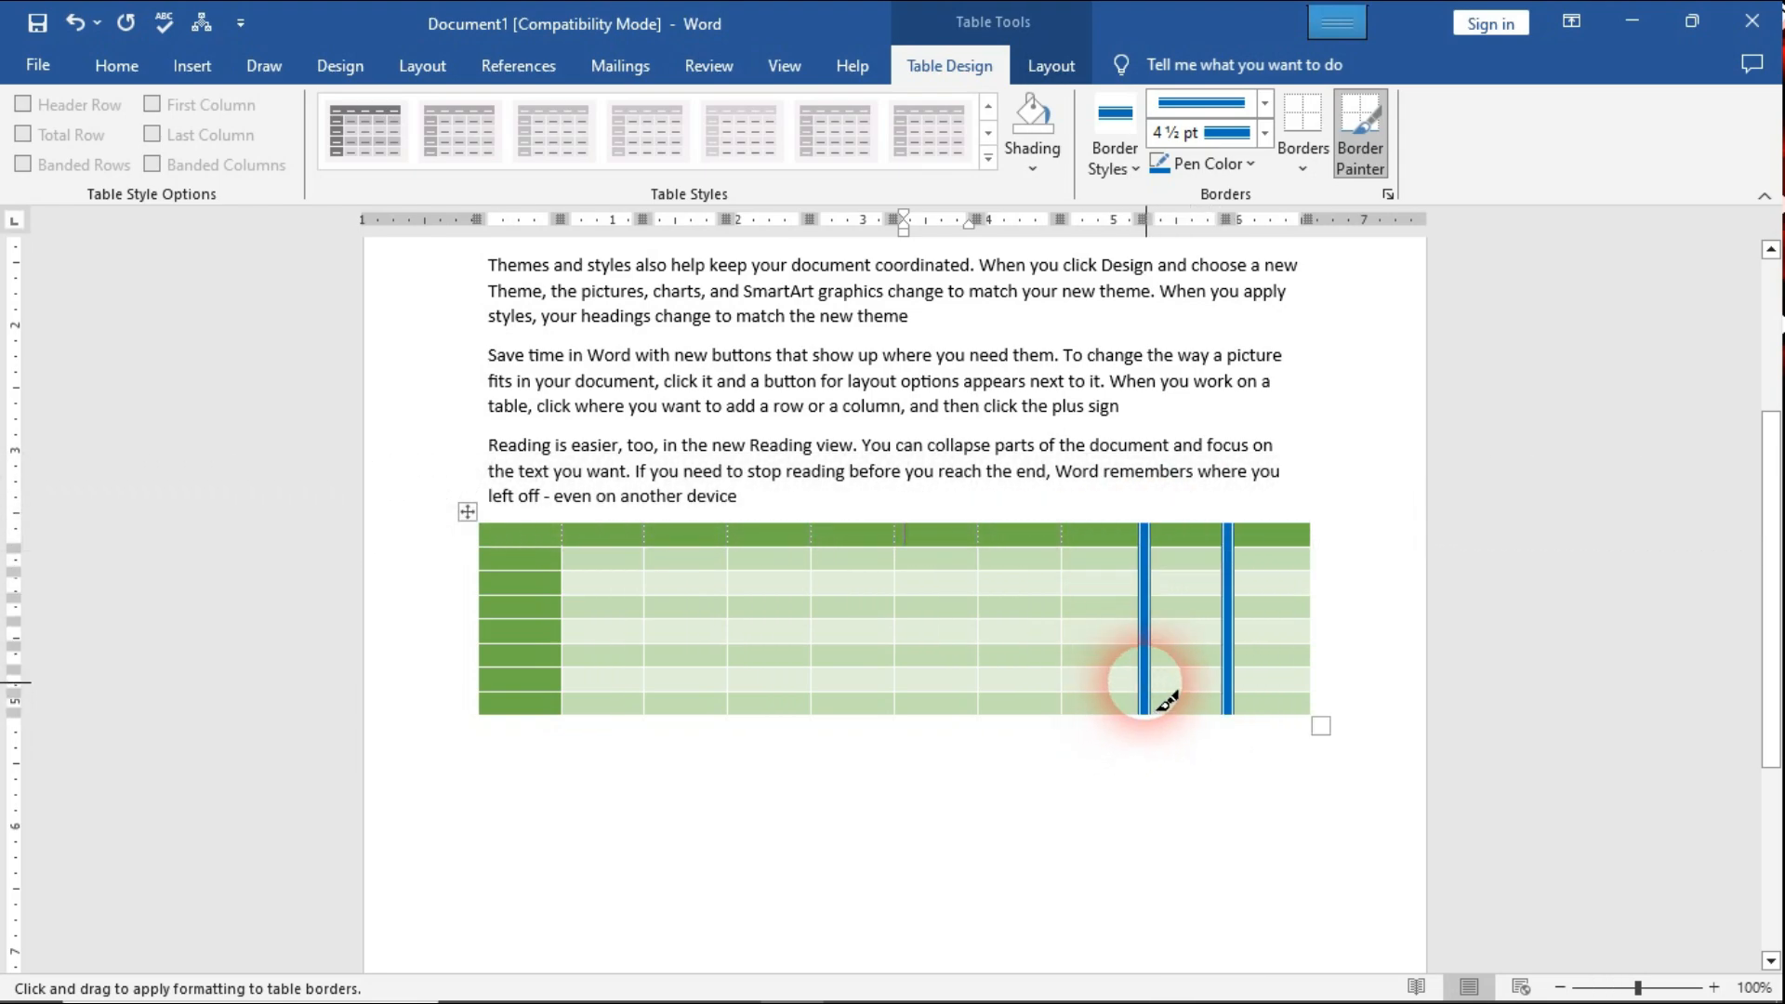
# Undo the two painted blue vertical borders and turn off the border painter
pyautogui.hotkey('ctrl', 'z')
pyautogui.hotkey('ctrl', 'z')
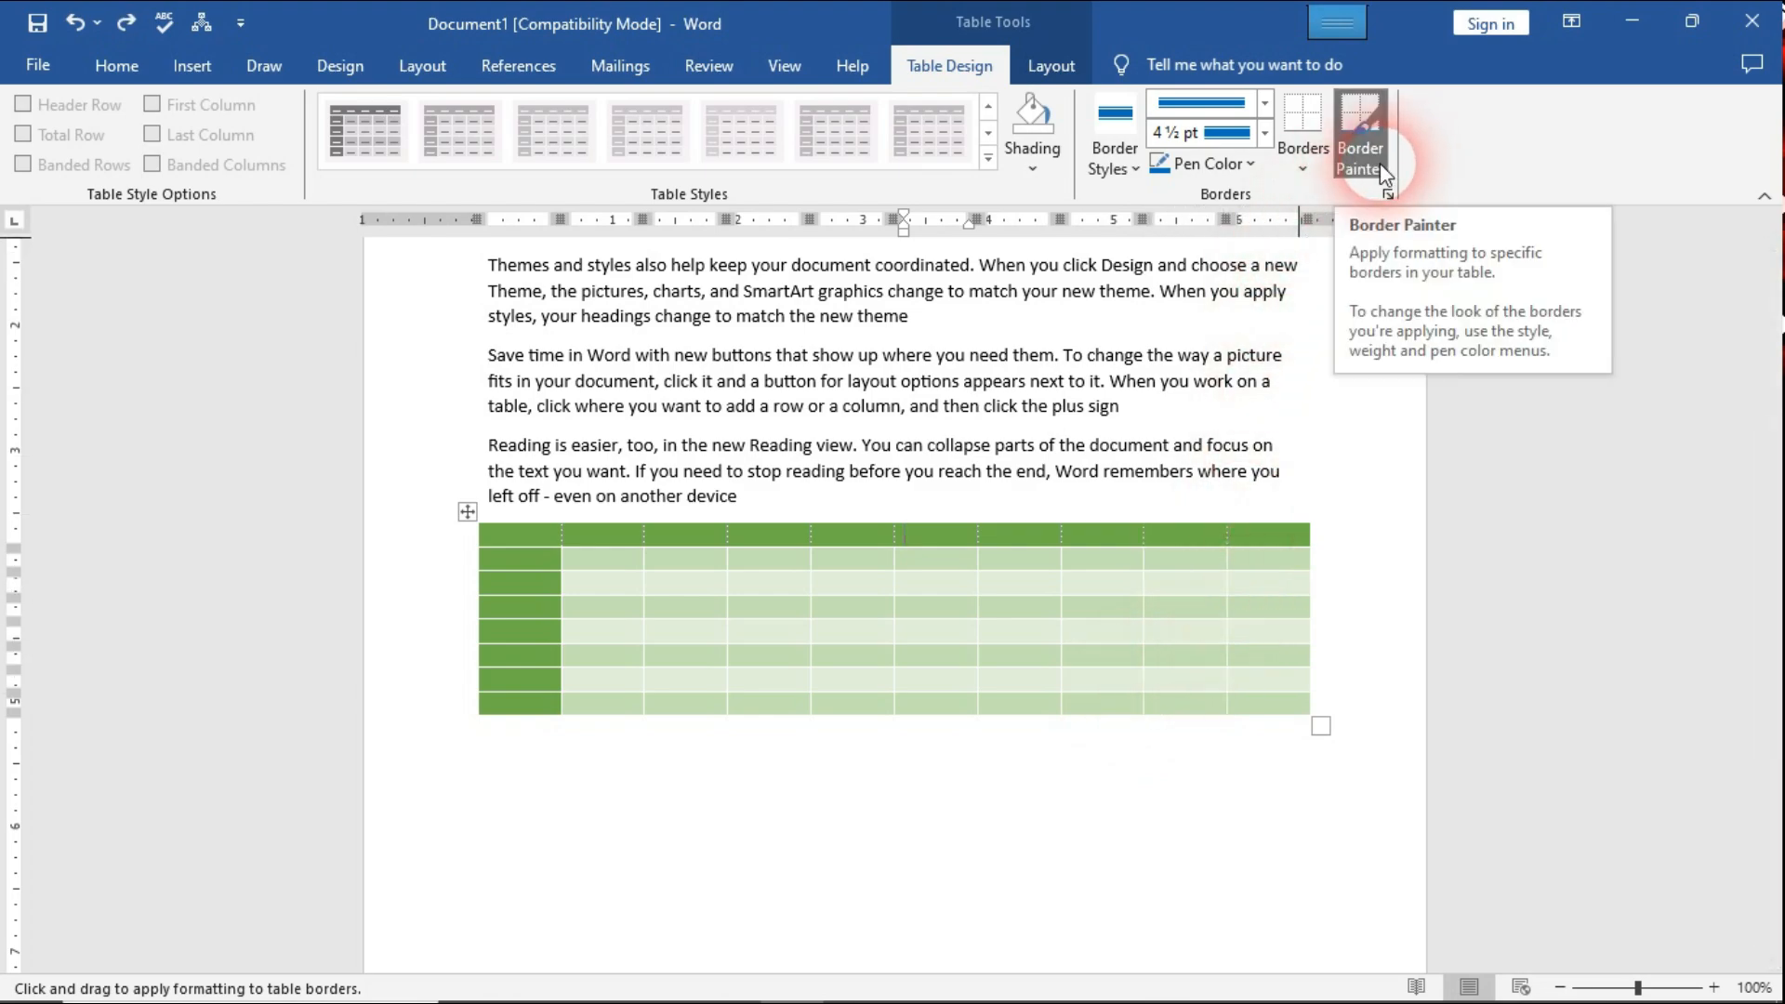
pyautogui.click(1360, 149)
pyautogui.click(513, 564)
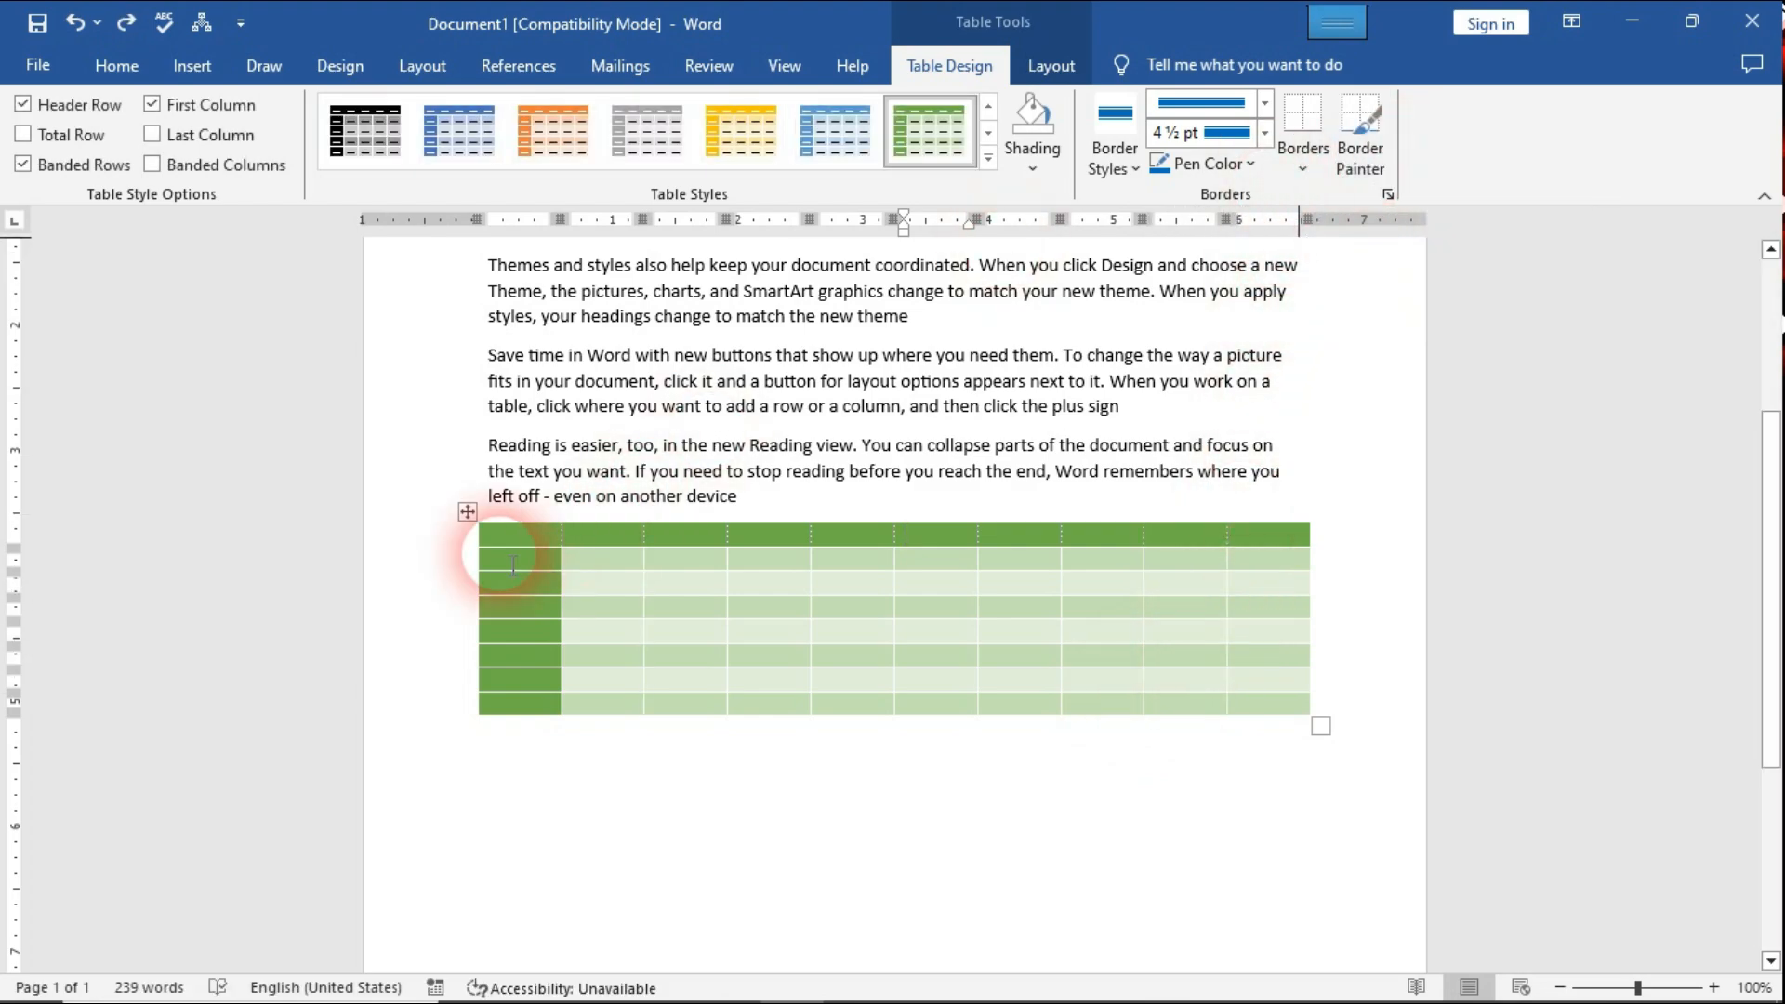
# Apply outside borders to the entire table using the current 4 ½ pt blue line
pyautogui.click(467, 511)
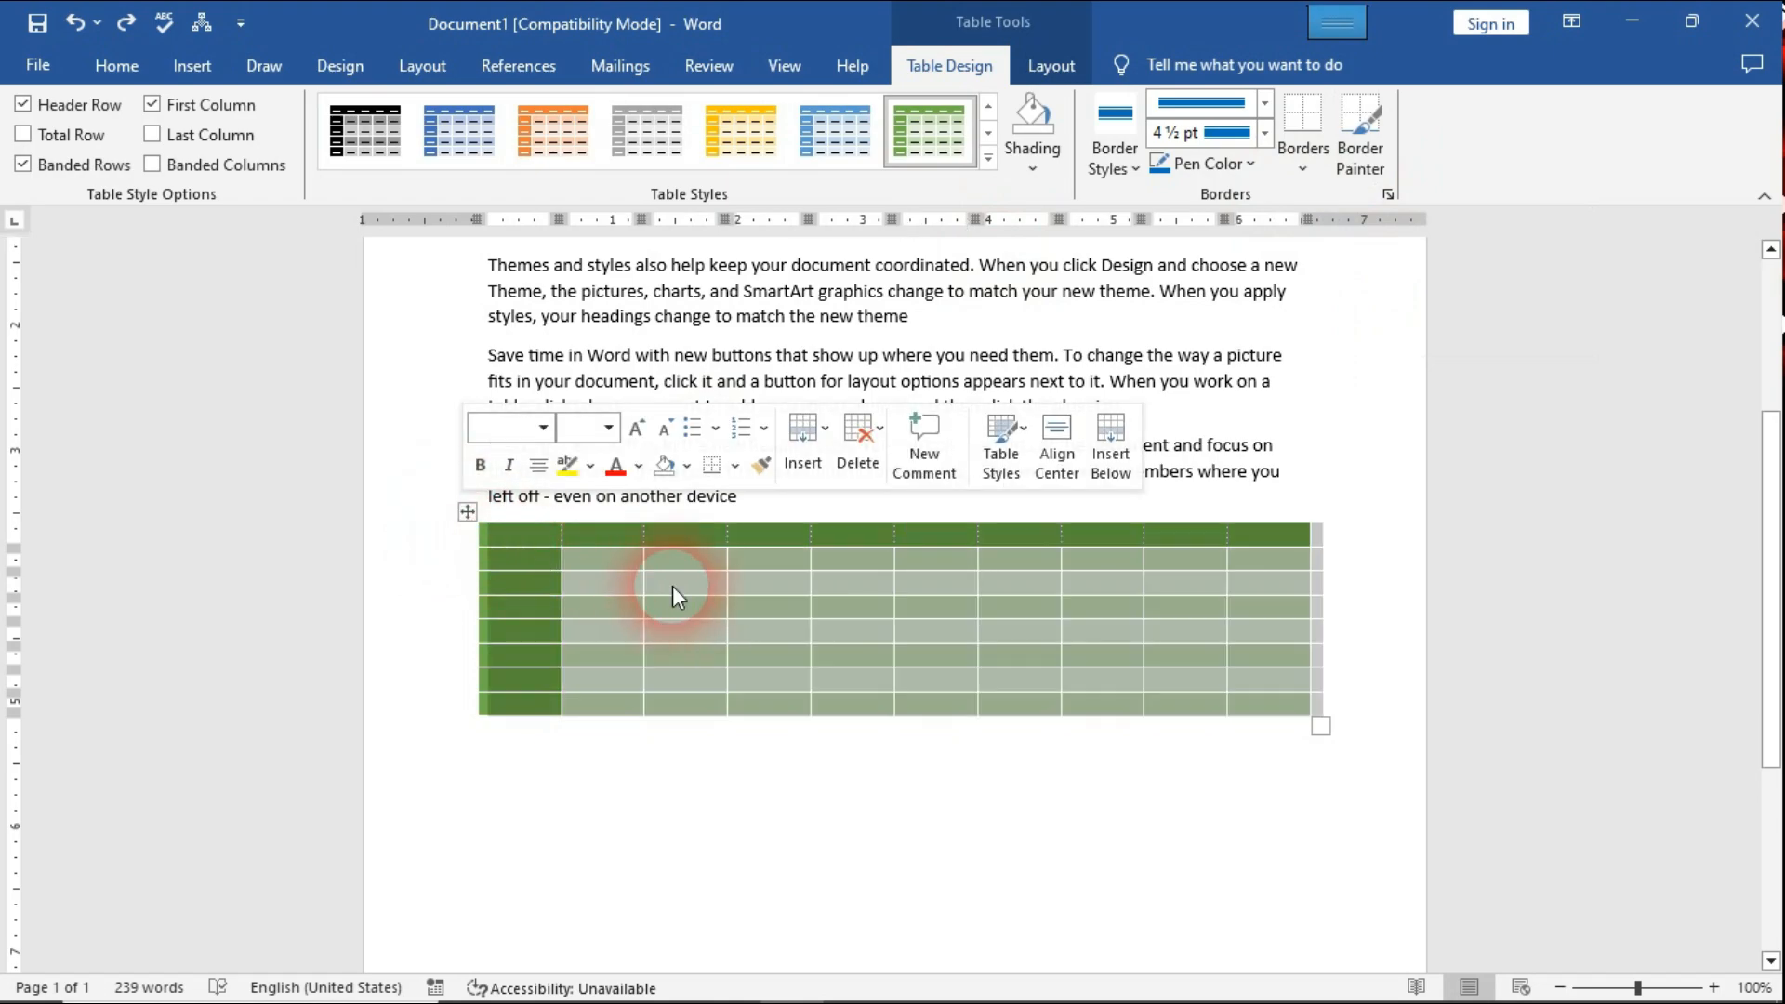
pyautogui.click(1304, 168)
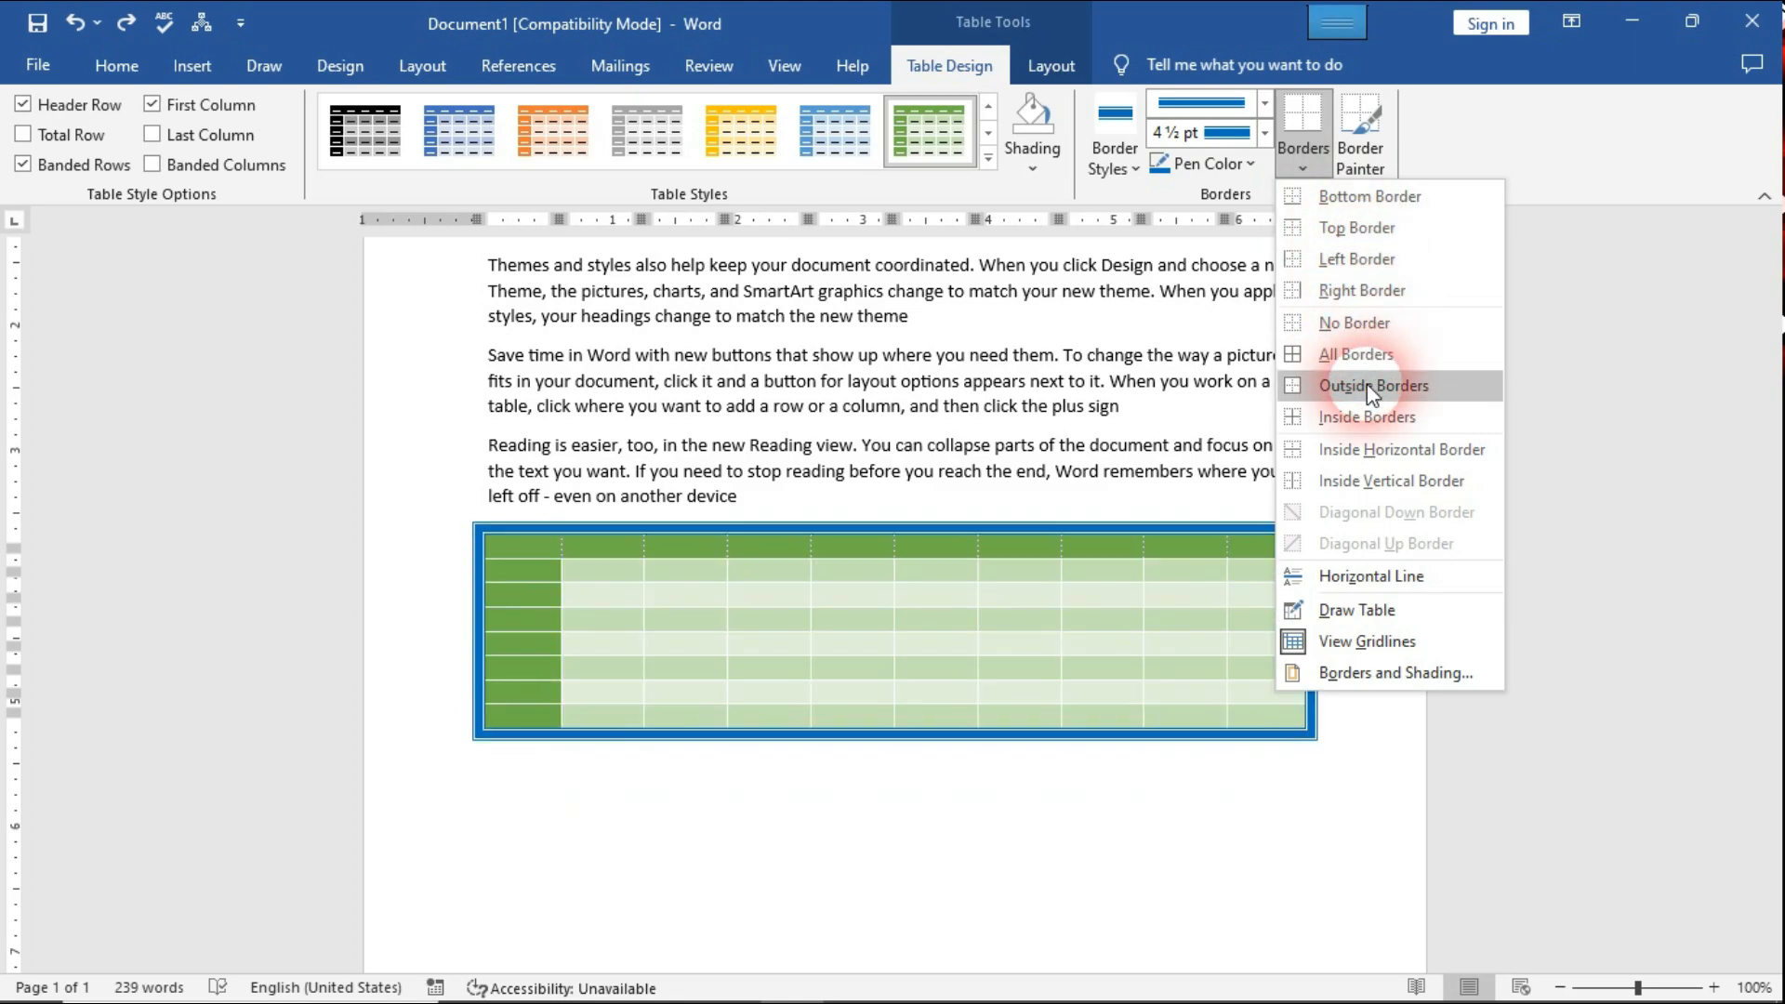
pyautogui.click(1367, 385)
pyautogui.click(1007, 595)
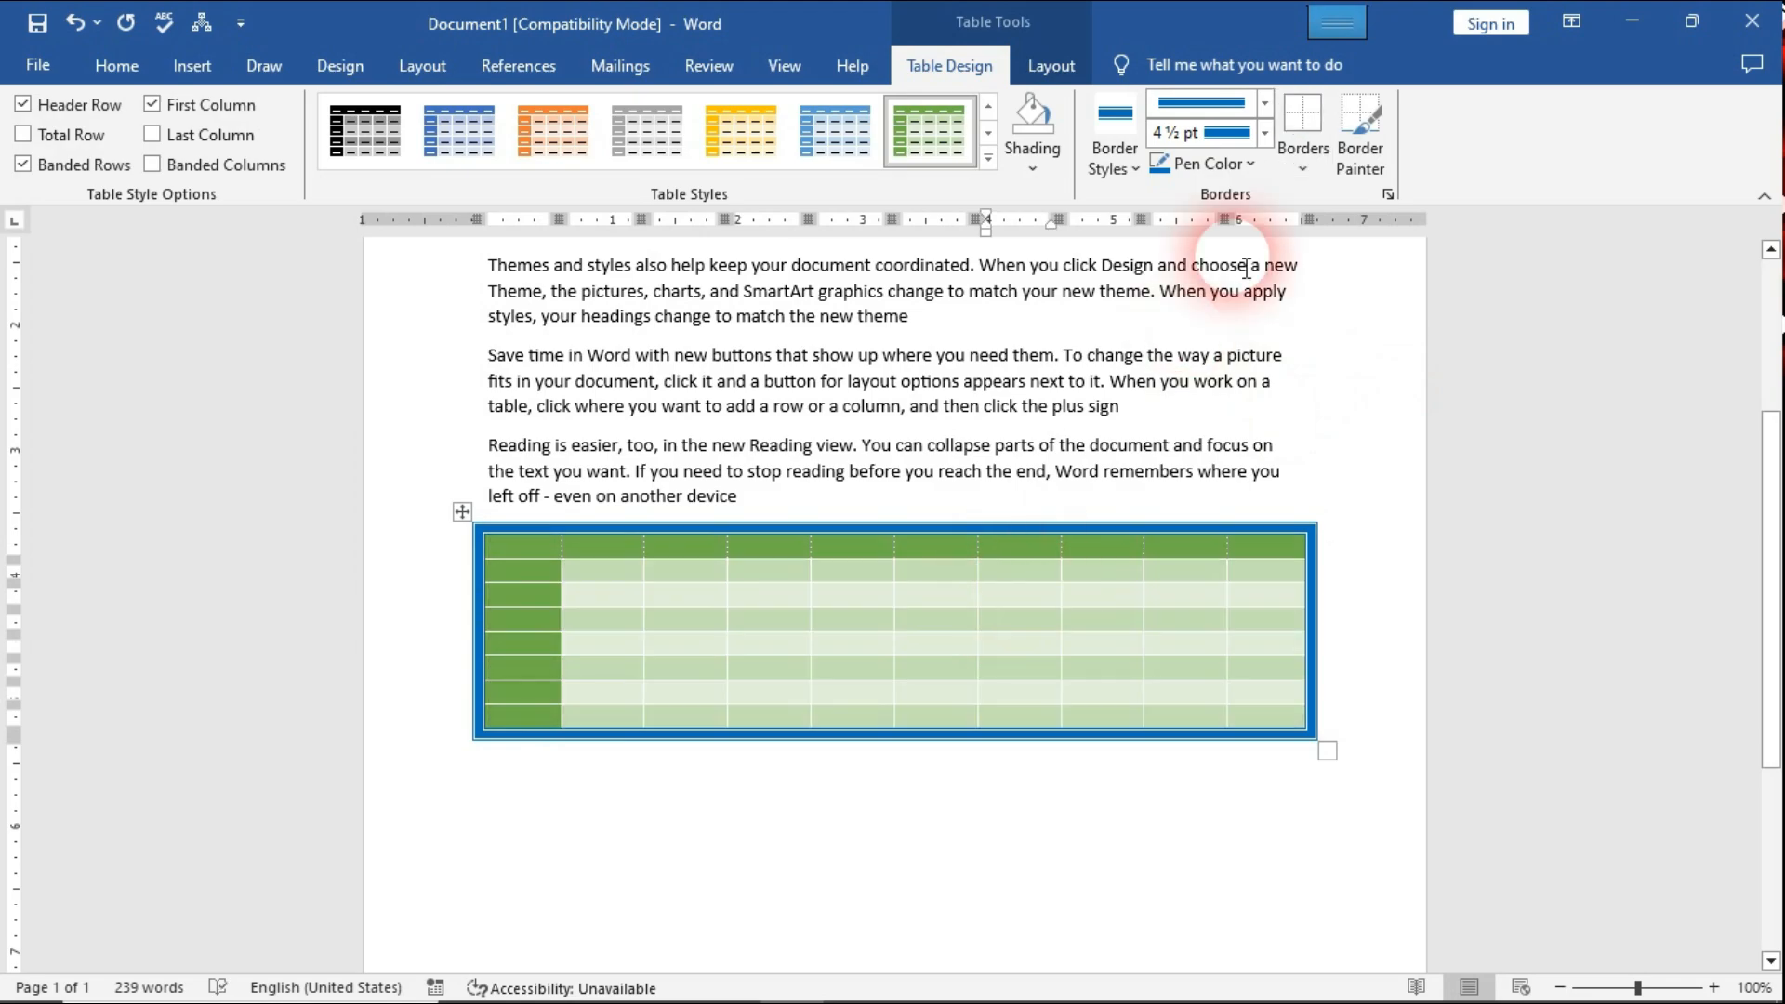
# Set the border pen to a thick 3 pt line style in standard red and exit border painting
pyautogui.click(1265, 104)
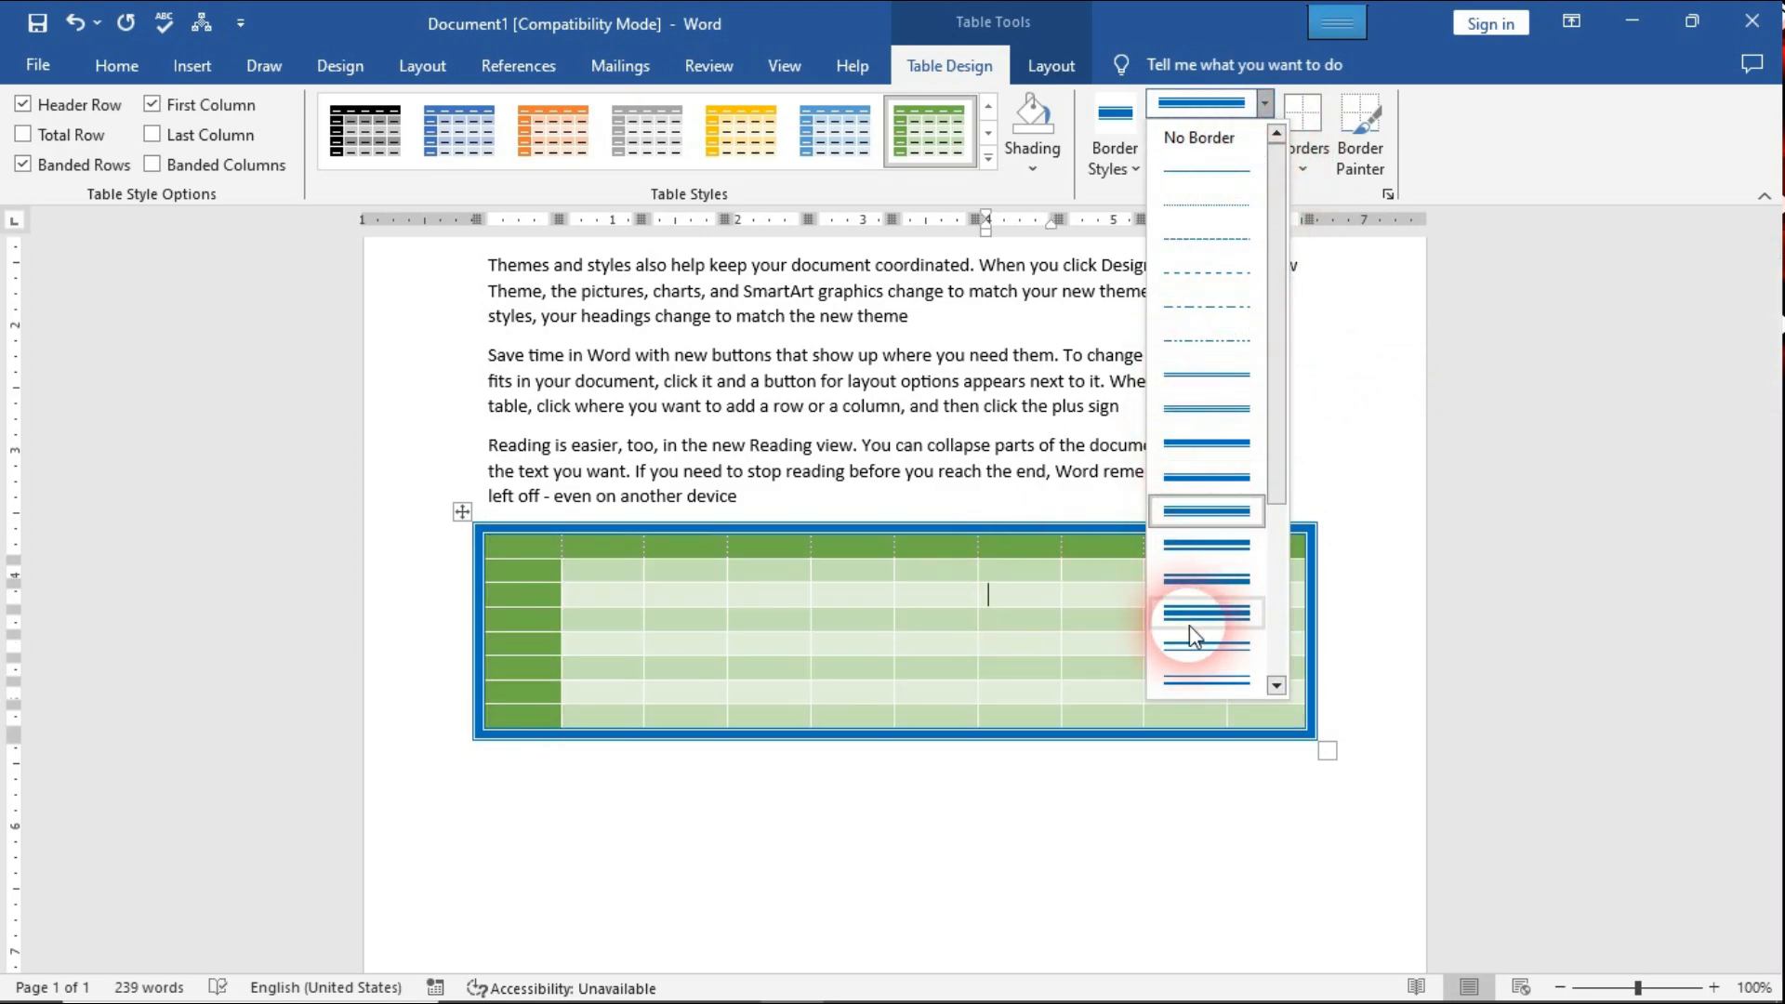
pyautogui.scroll(-2, 1190, 625)
pyautogui.click(1207, 650)
pyautogui.click(1241, 166)
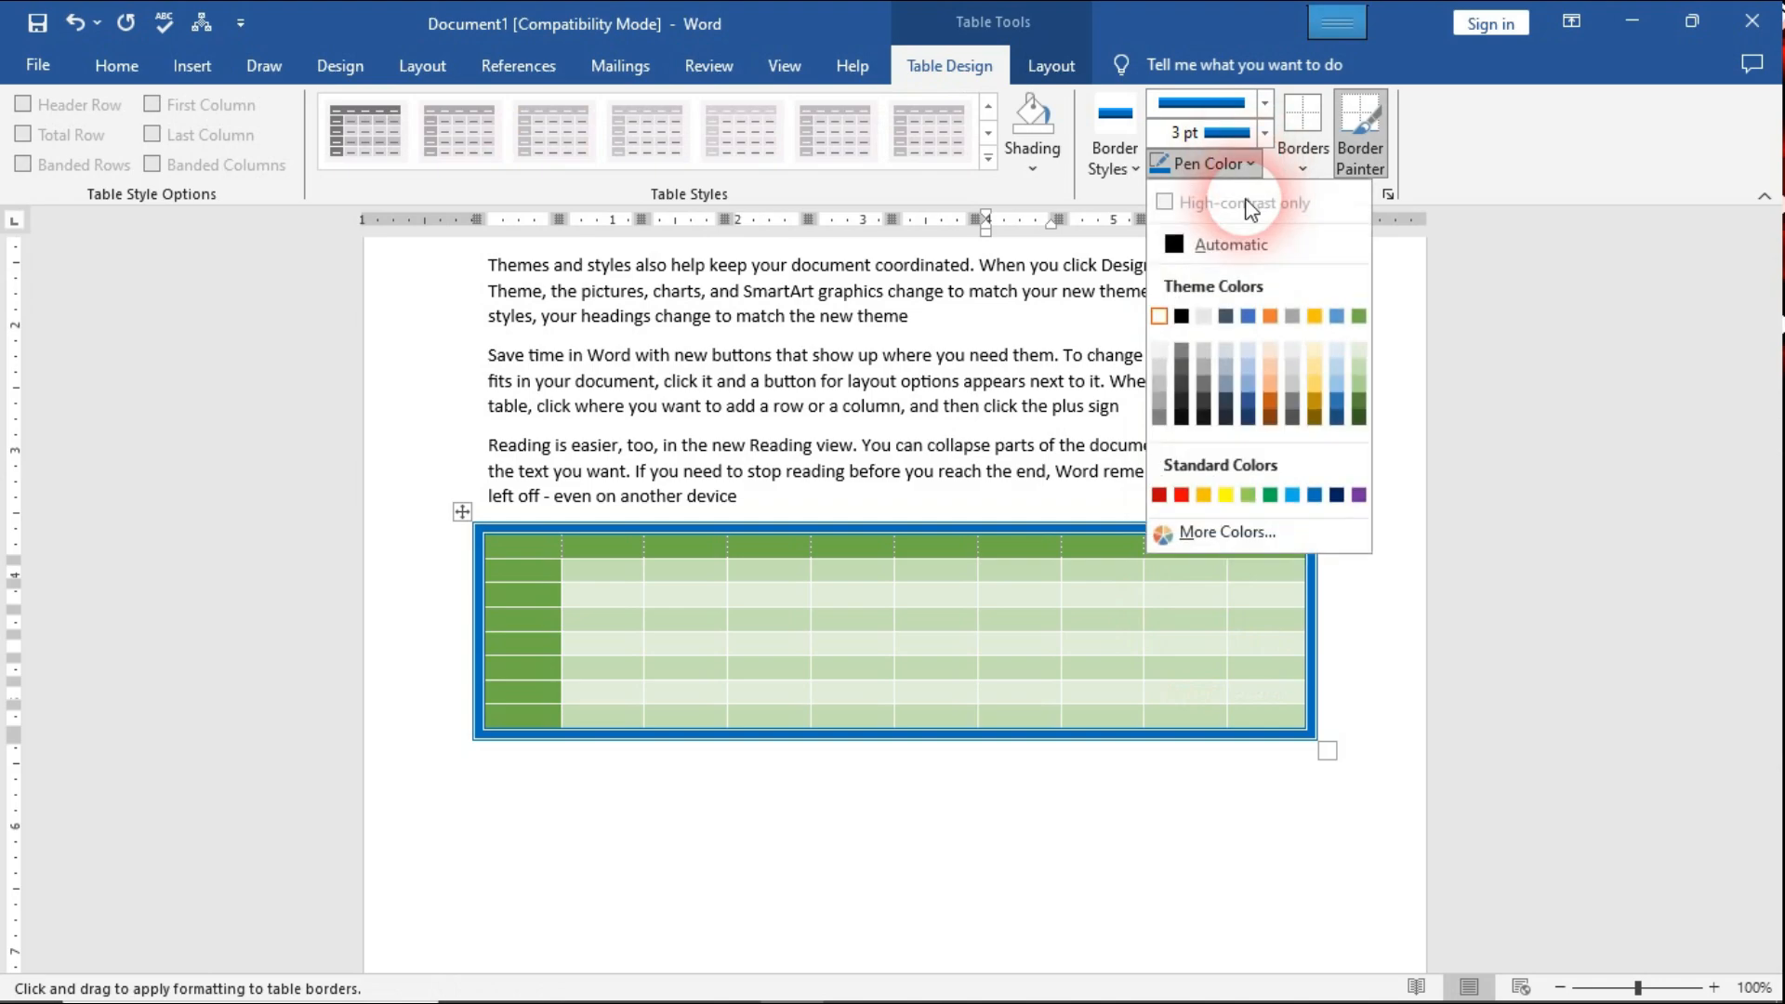
pyautogui.click(1185, 508)
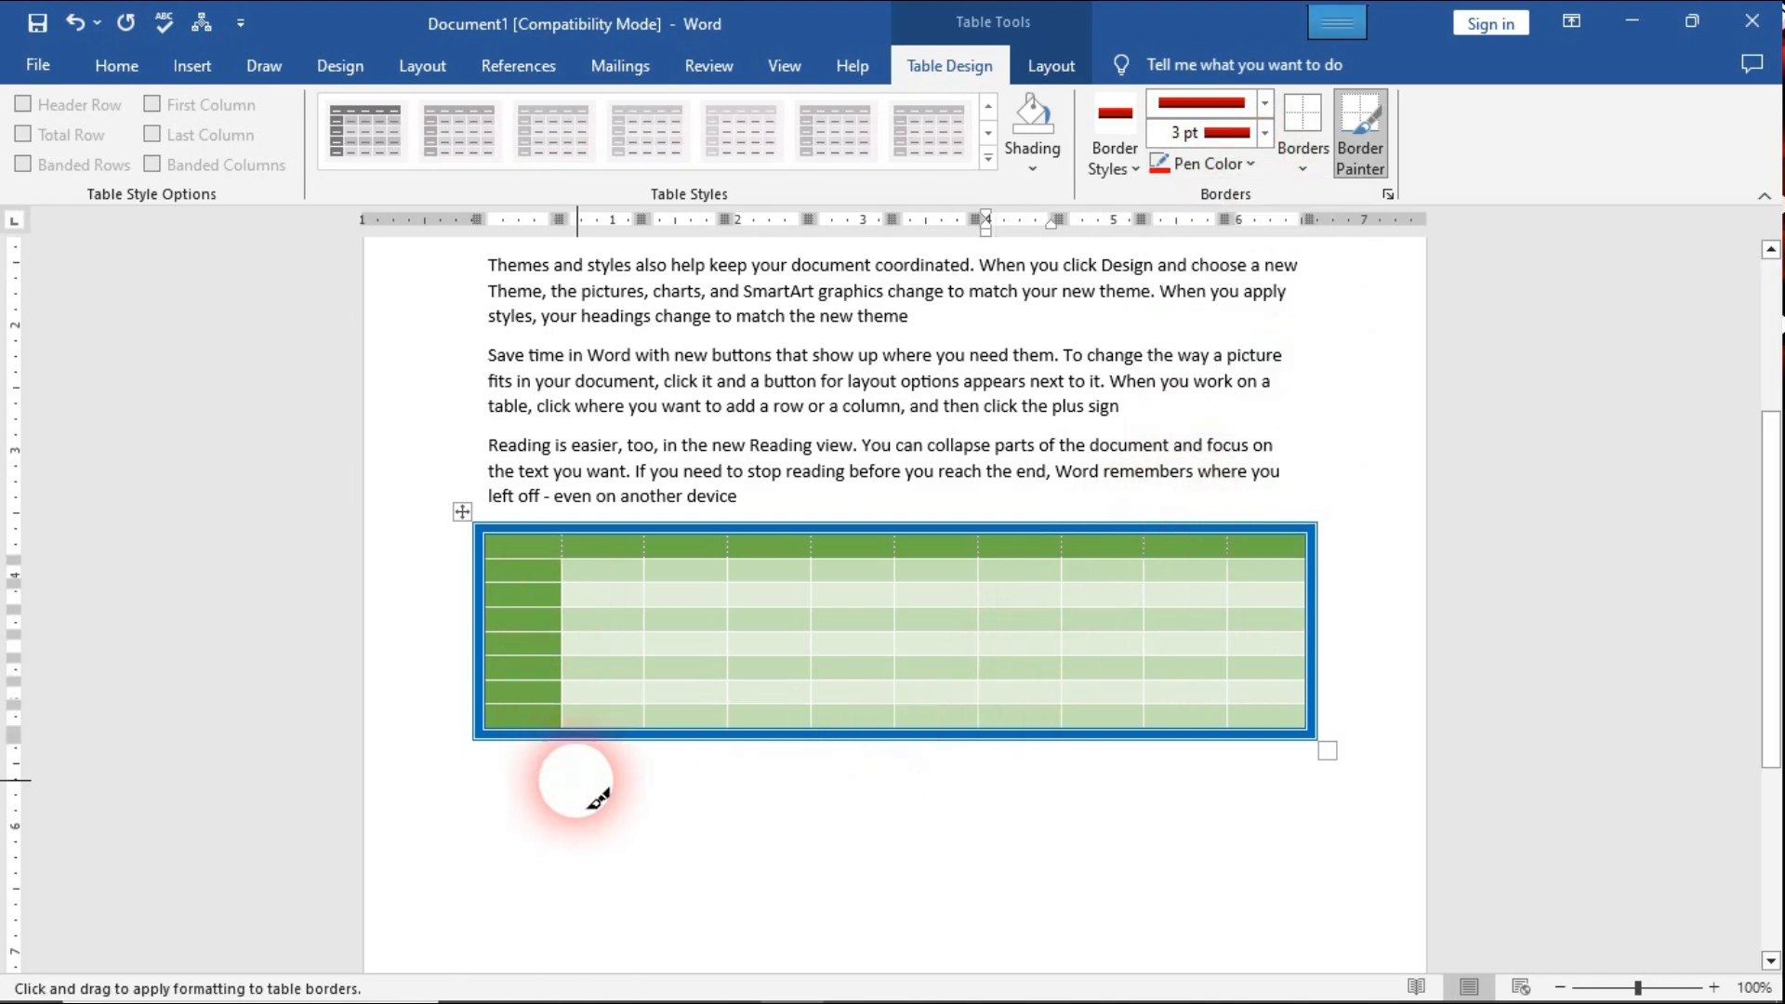
pyautogui.press('Escape')
# Apply inside borders to the entire table using the 3 pt red line
pyautogui.click(463, 514)
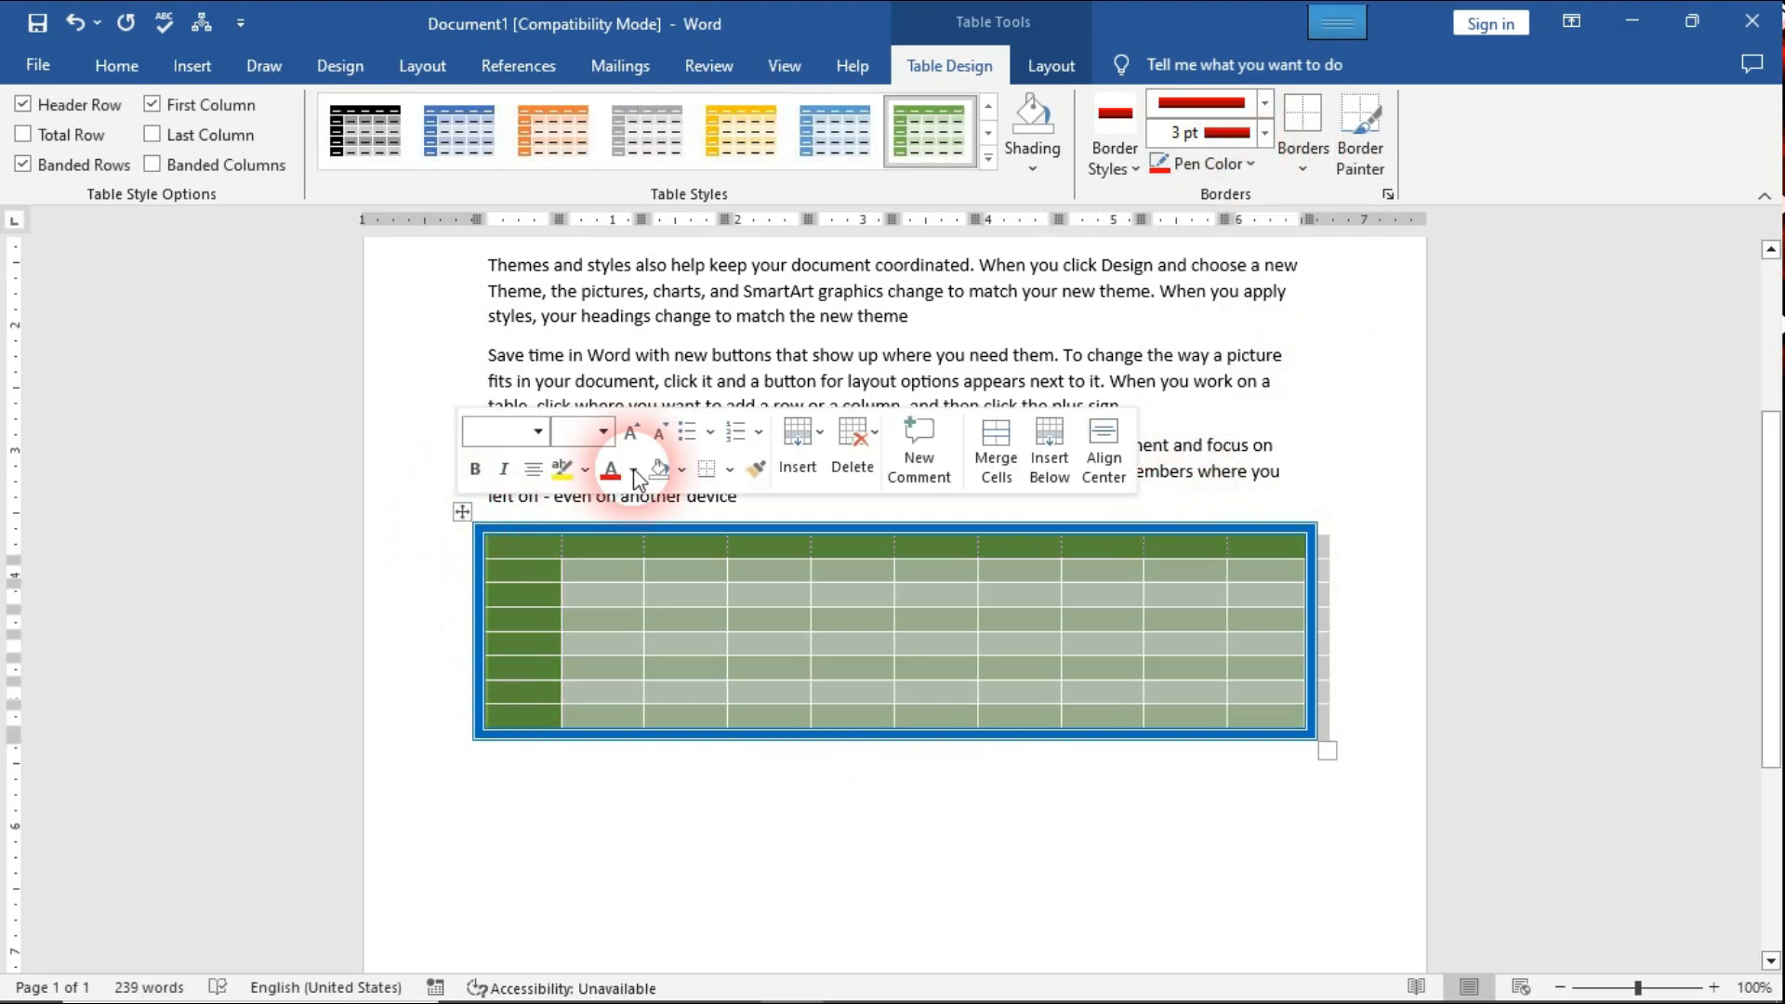
pyautogui.click(1298, 167)
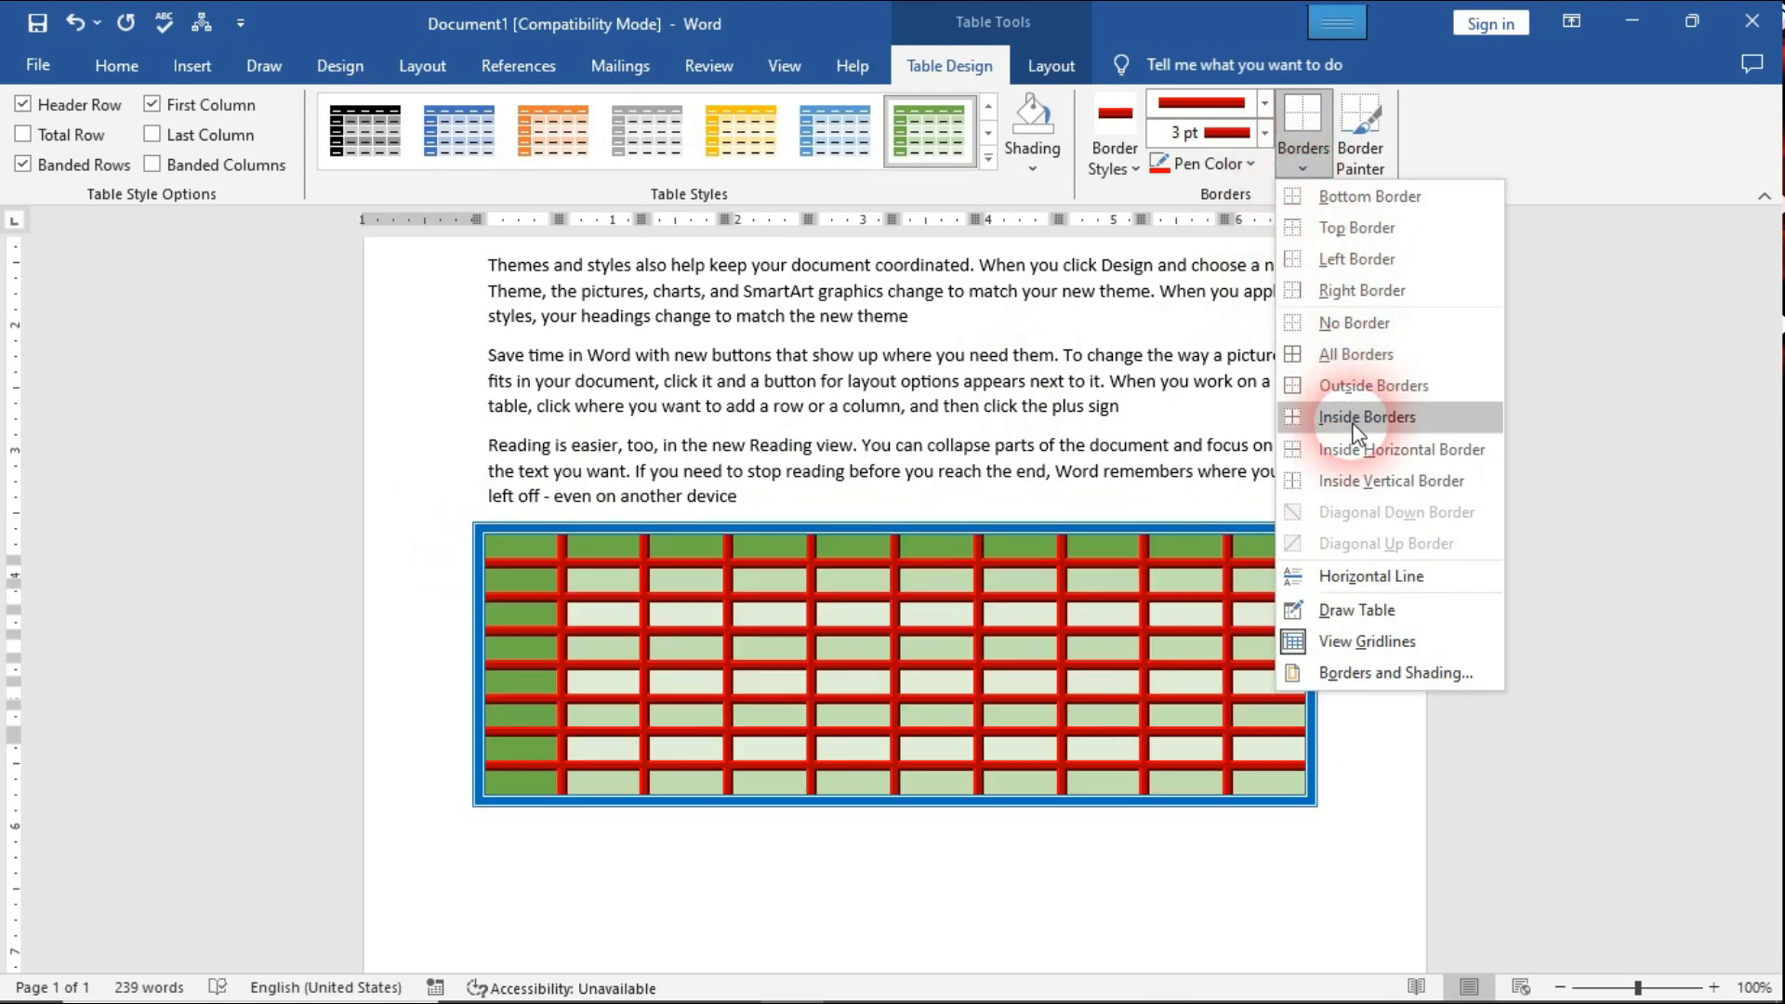
pyautogui.click(1354, 426)
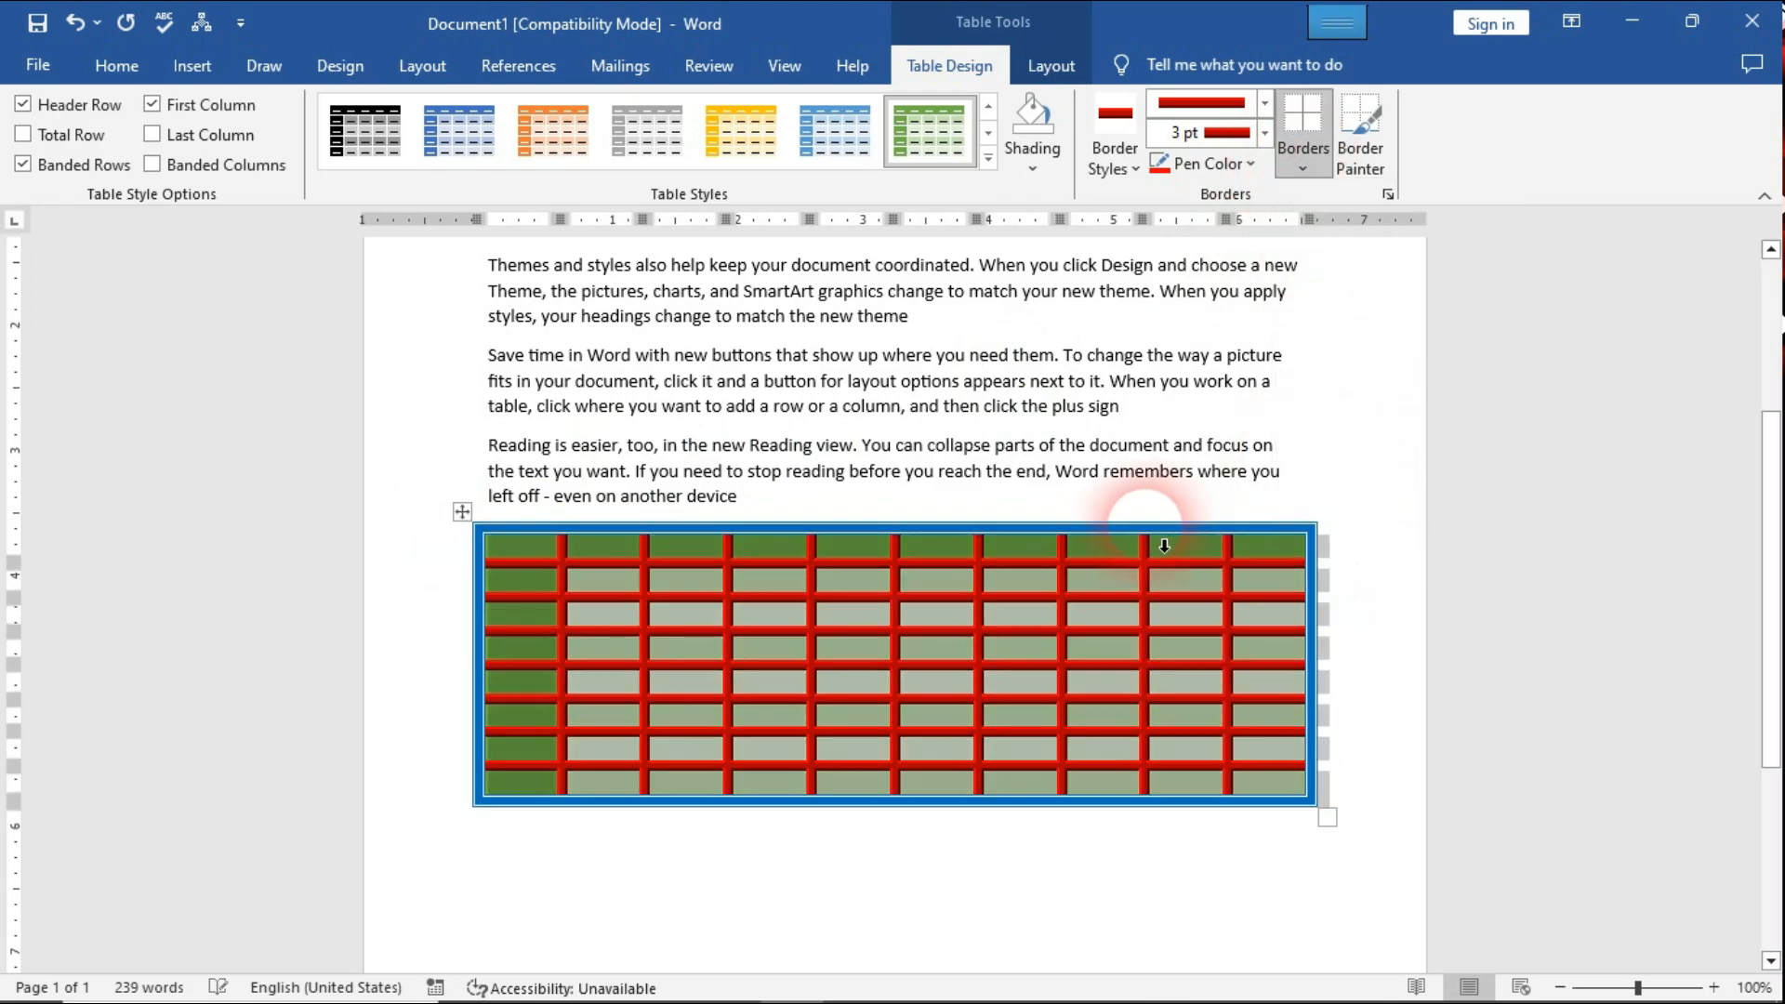
pyautogui.click(1114, 593)
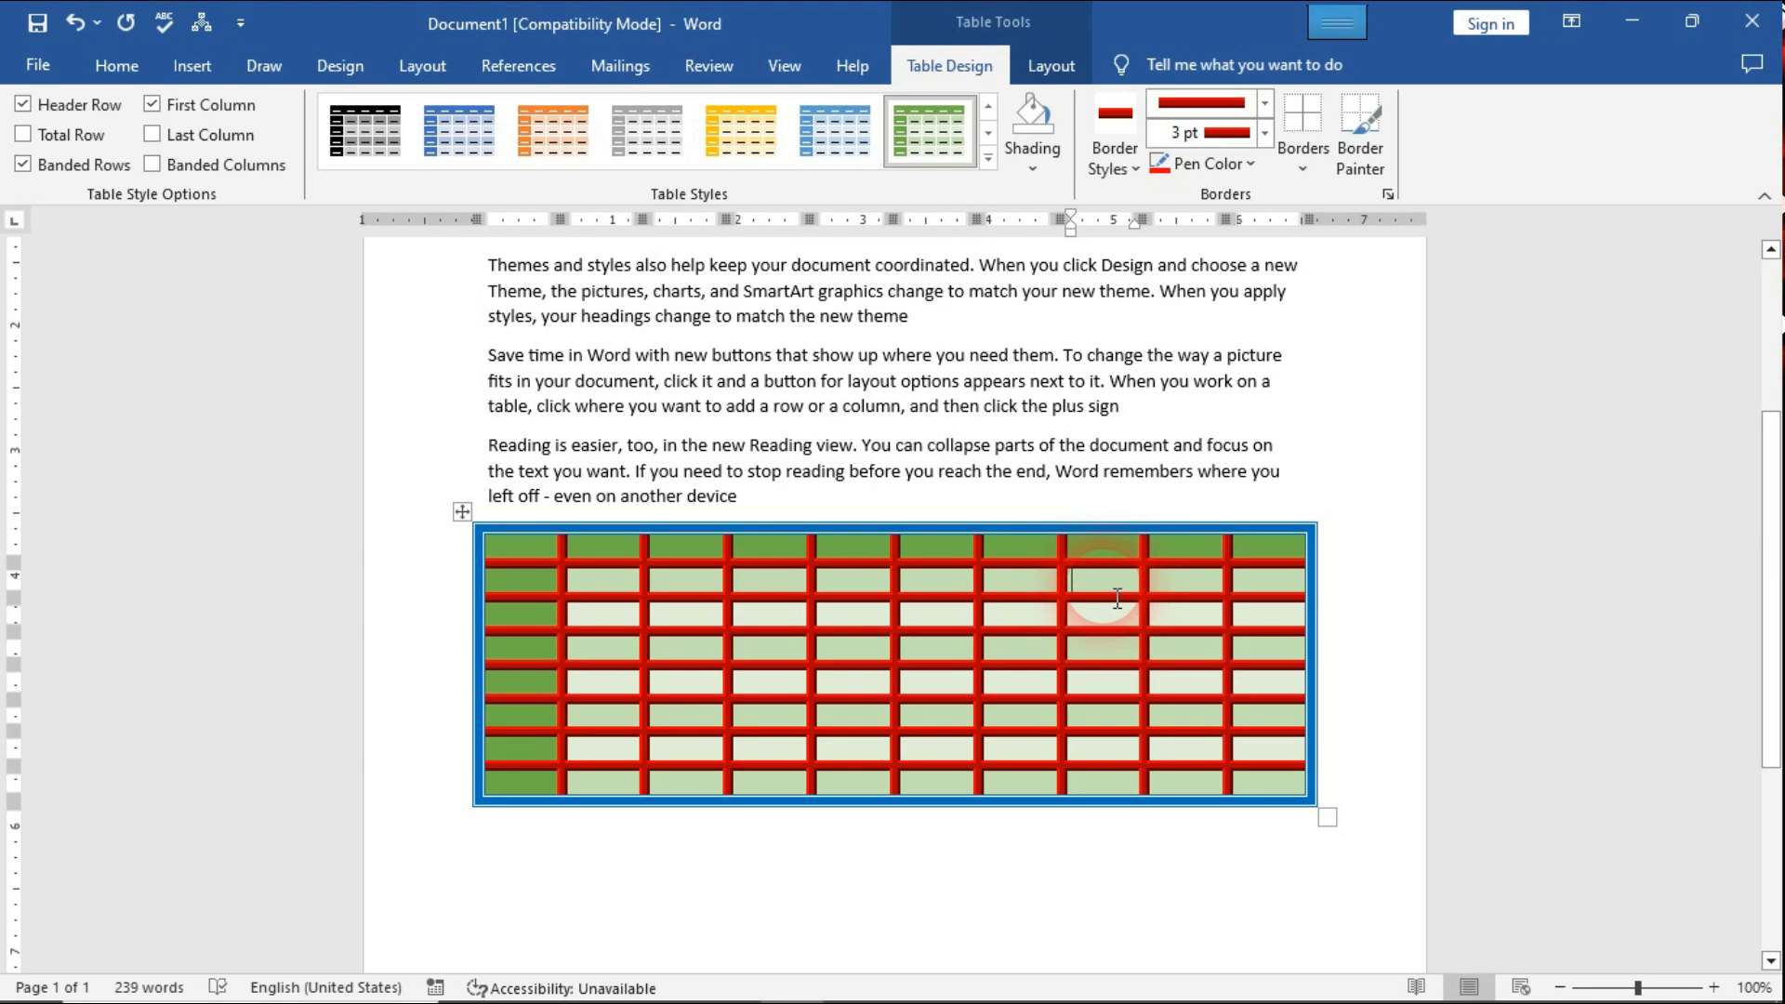
pyautogui.click(1051, 65)
pyautogui.click(507, 546)
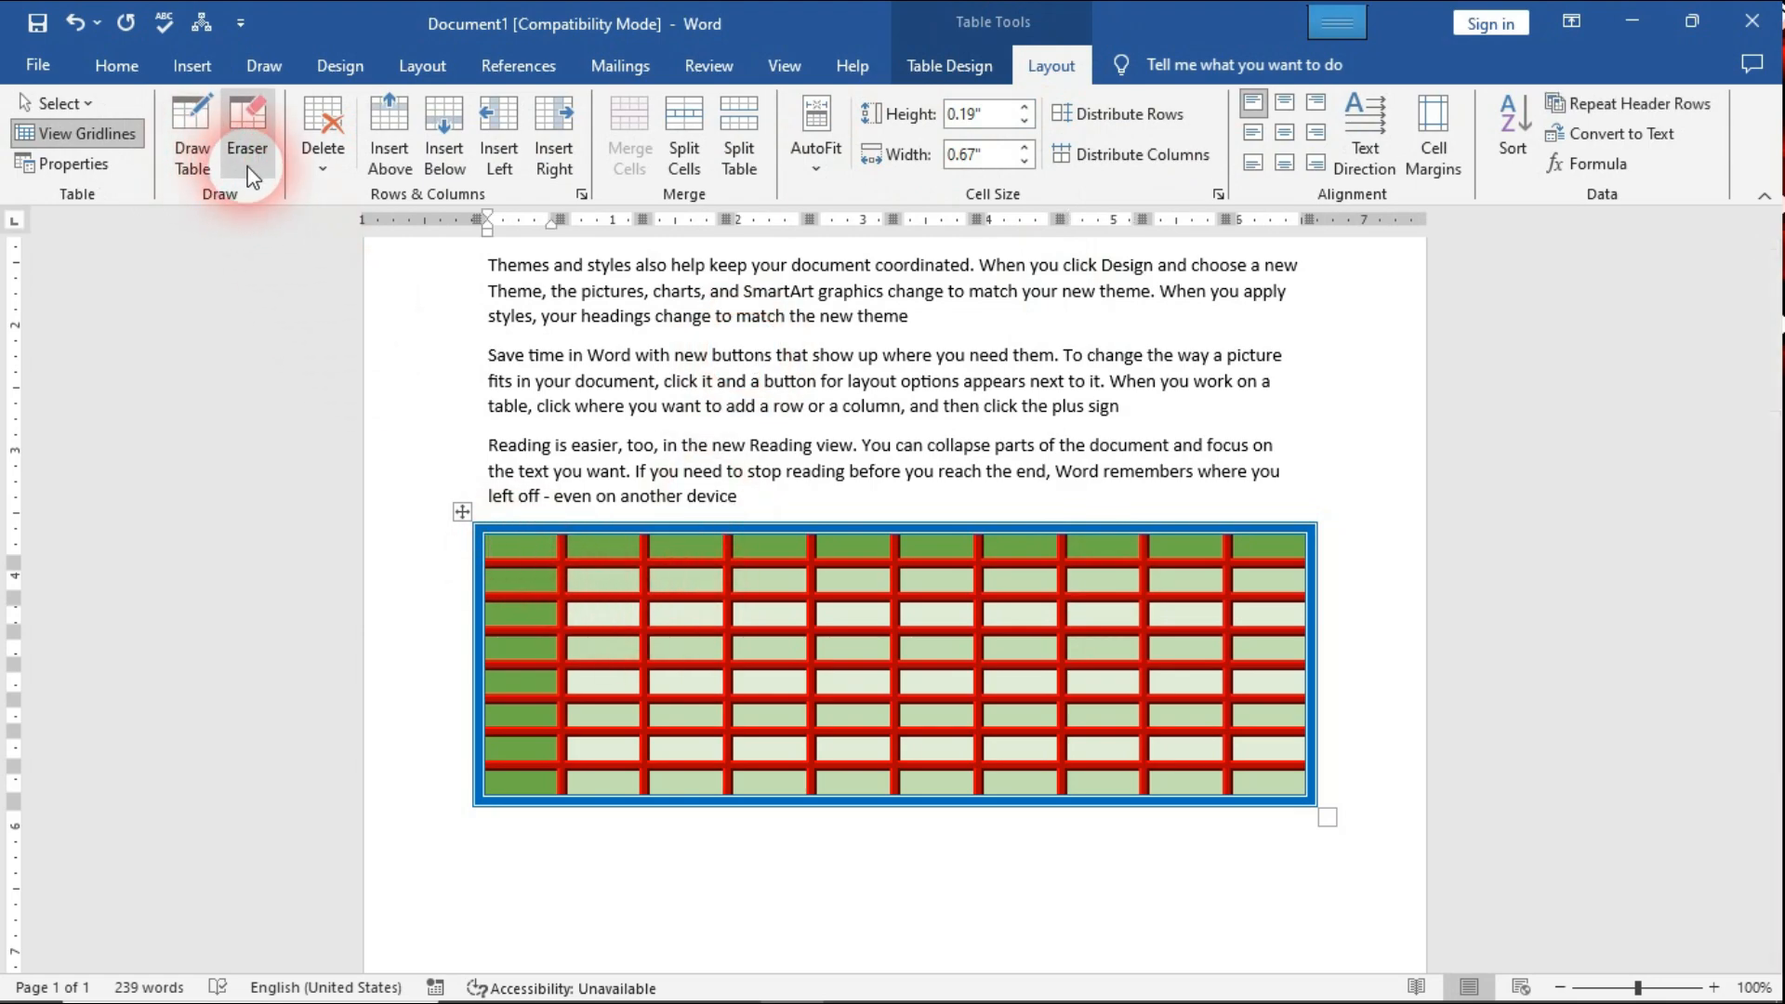
pyautogui.click(304, 170)
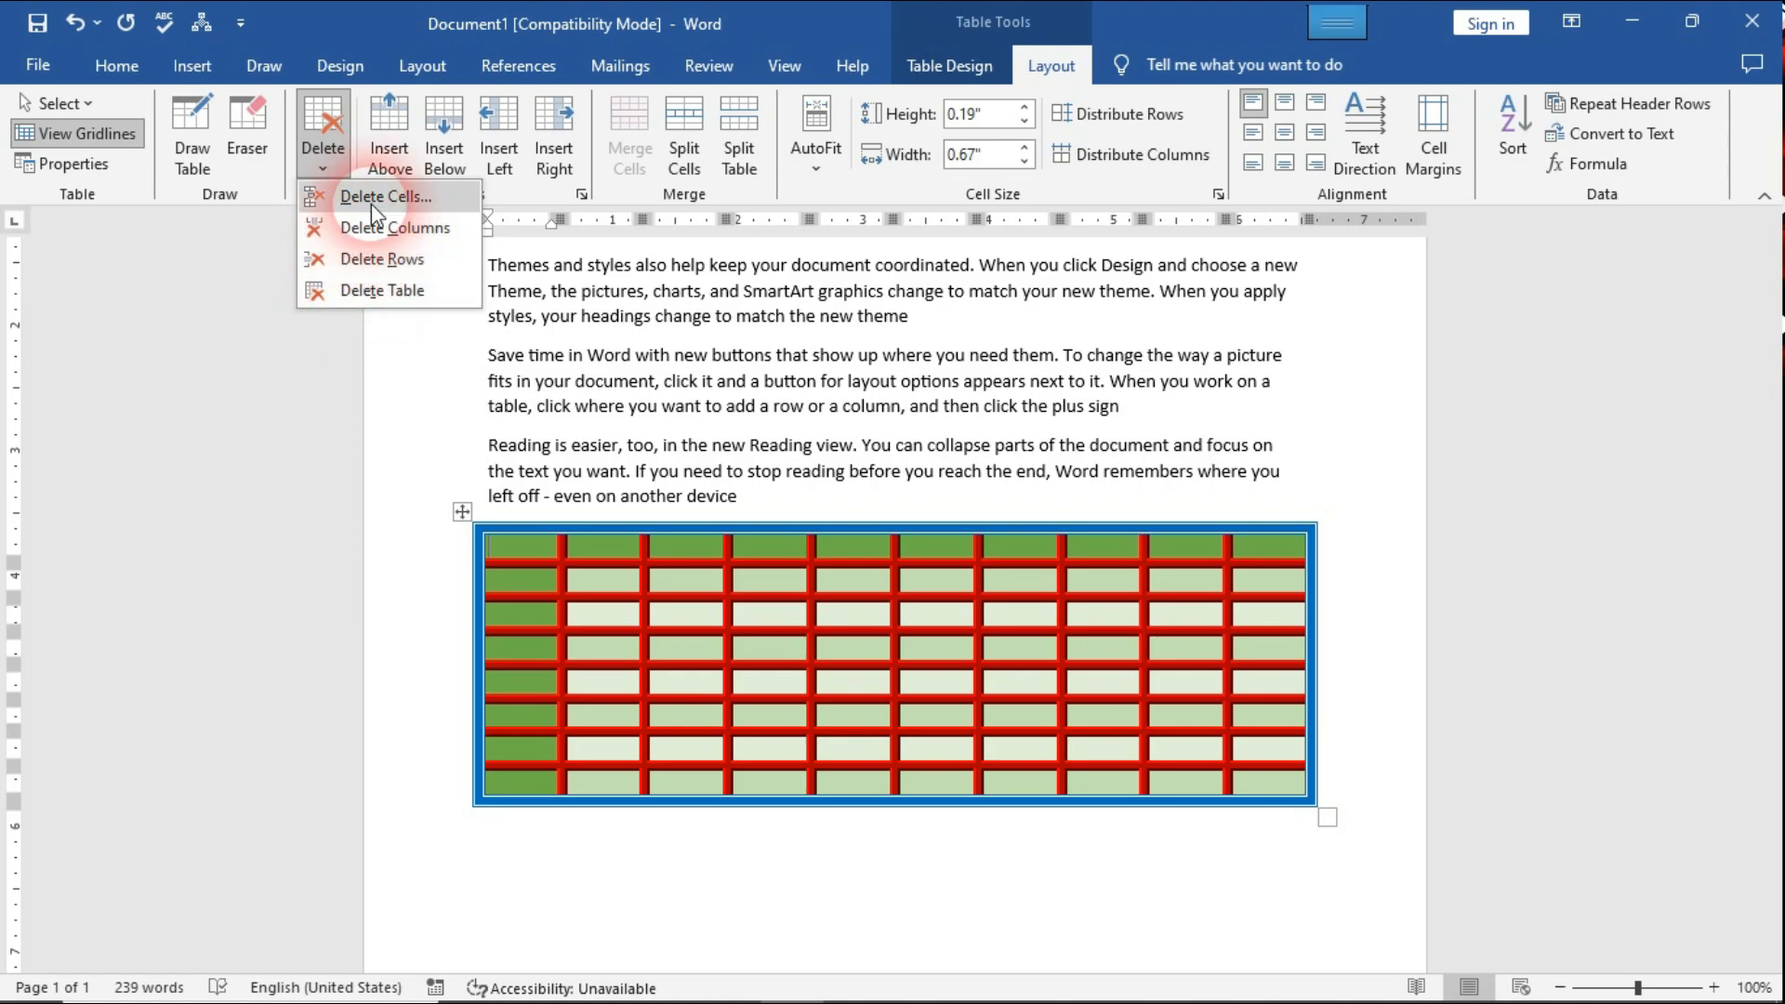
# Enter "dsf" in the second, third, fourth and sixth header-row cells and "ds" in the fifth
pyautogui.click(603, 556)
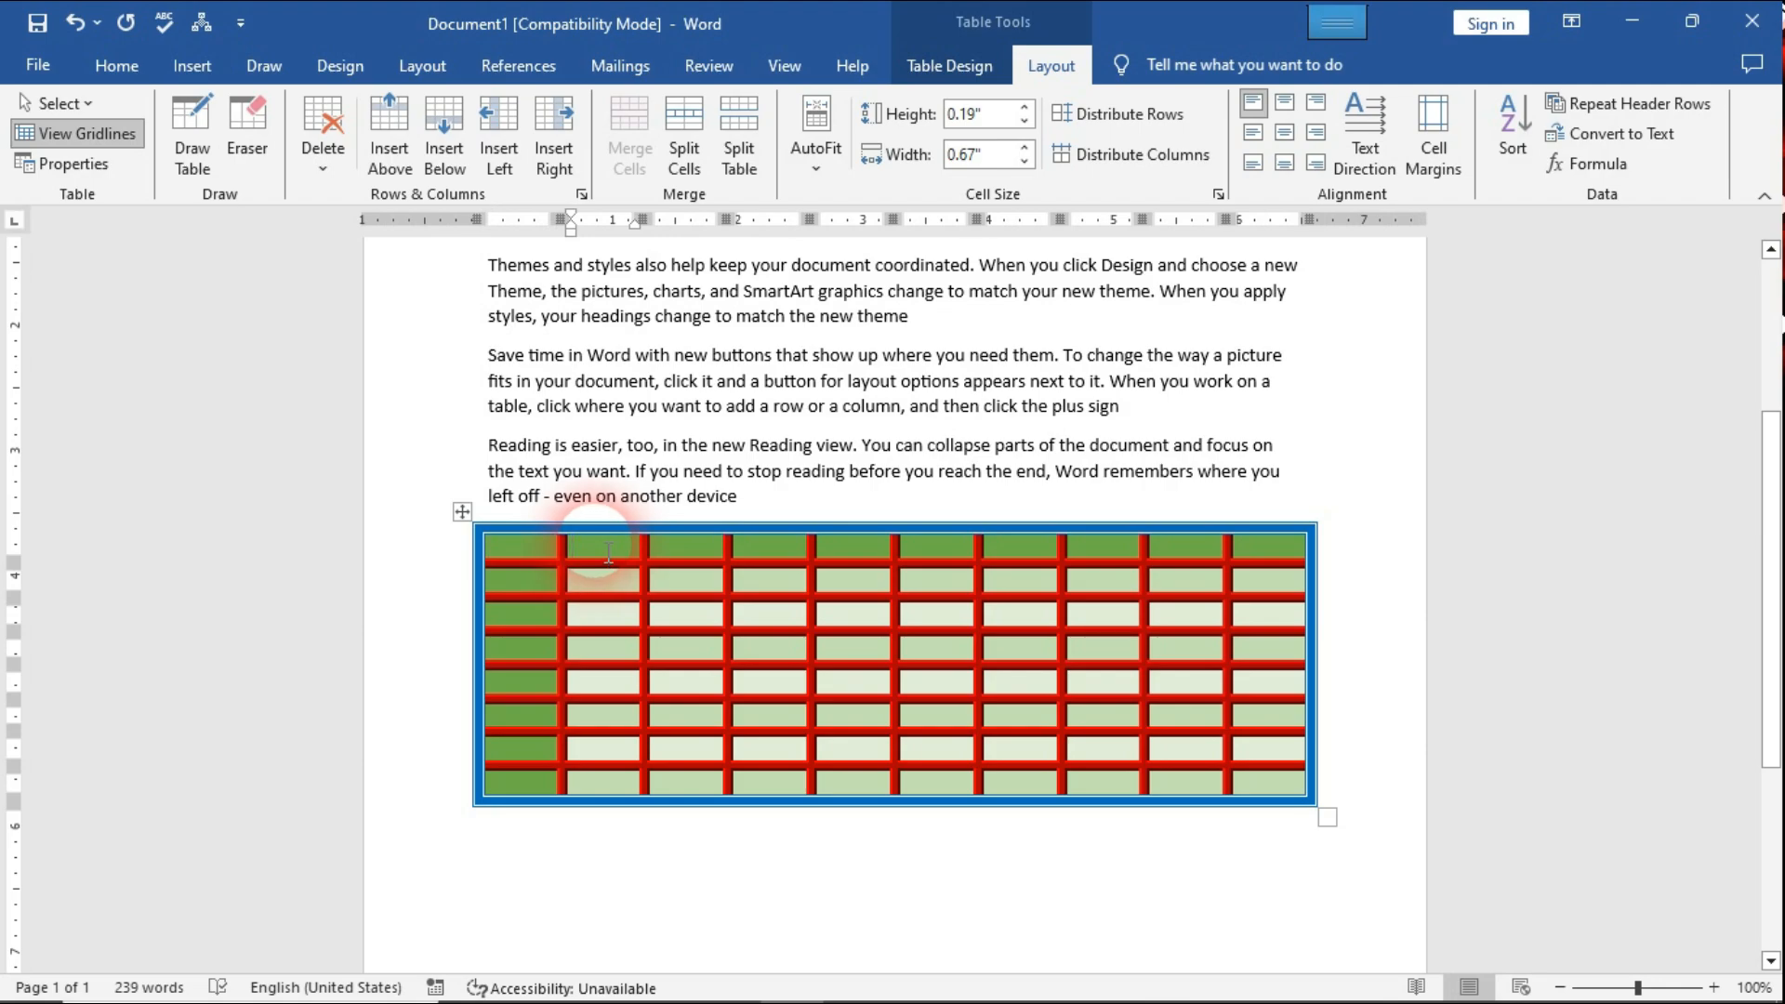
pyautogui.write('dsf')
pyautogui.click(691, 556)
pyautogui.write('dsf')
pyautogui.click(782, 555)
pyautogui.write('dsf')
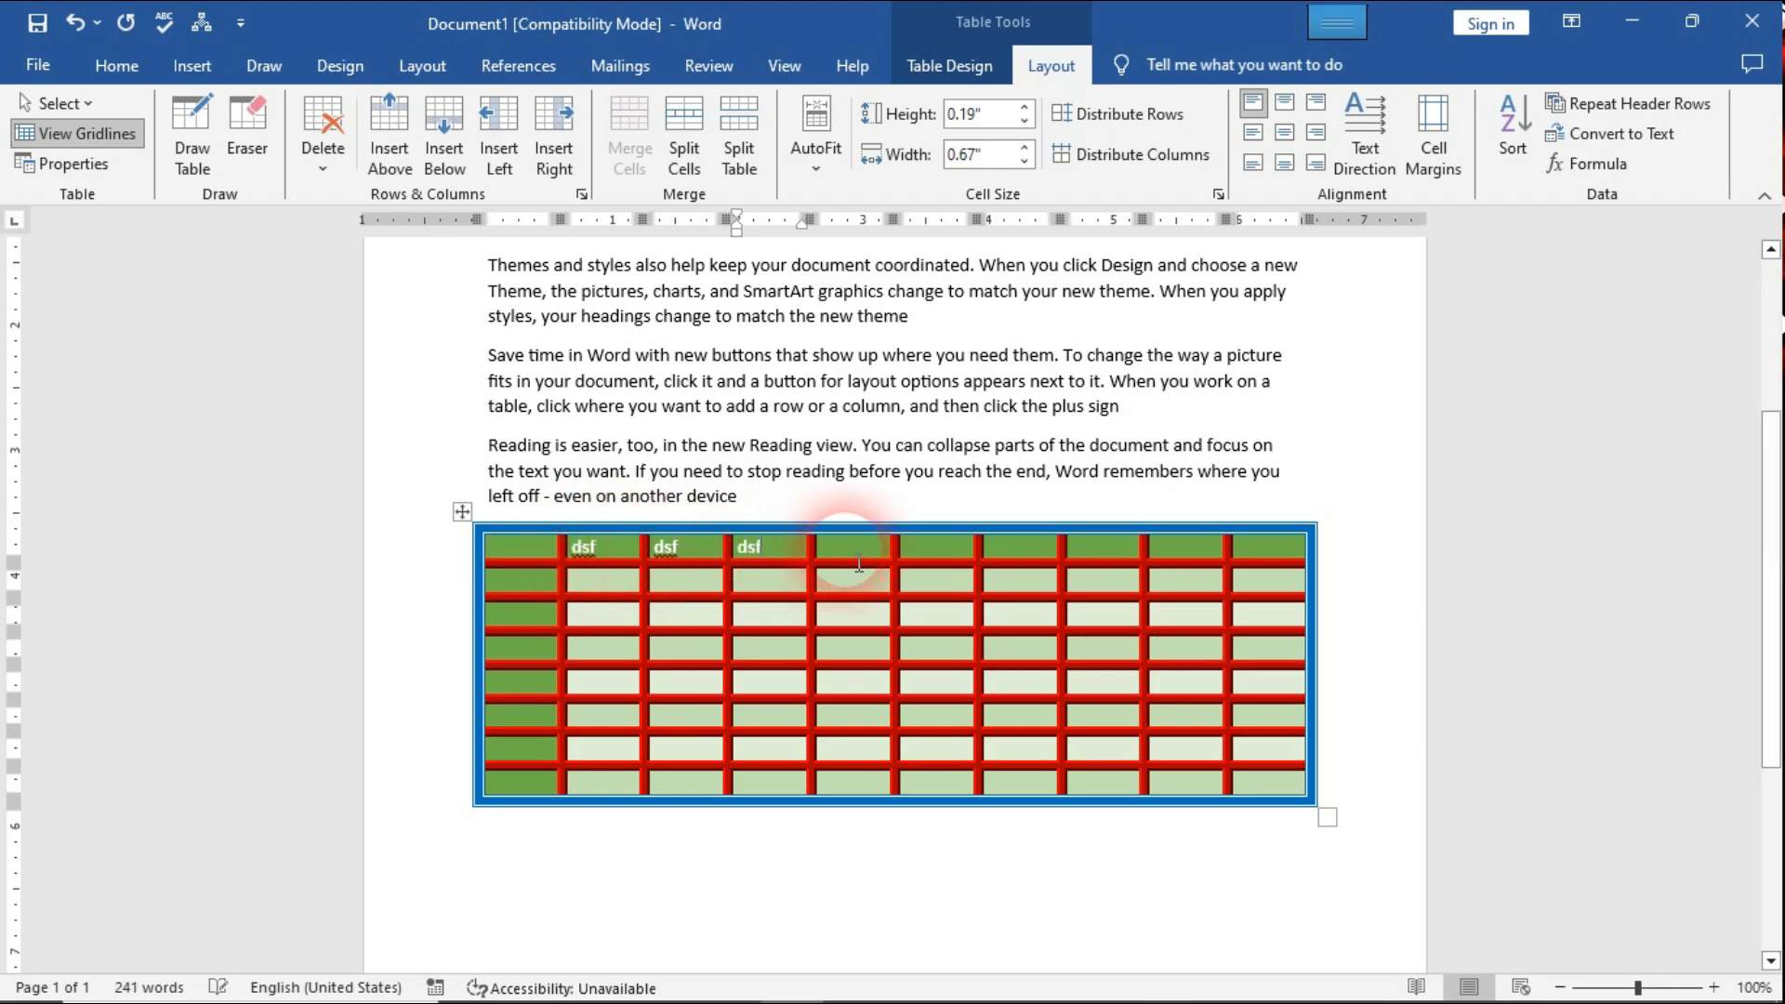
pyautogui.click(857, 558)
pyautogui.write('ds')
pyautogui.click(972, 556)
pyautogui.write('dsf')
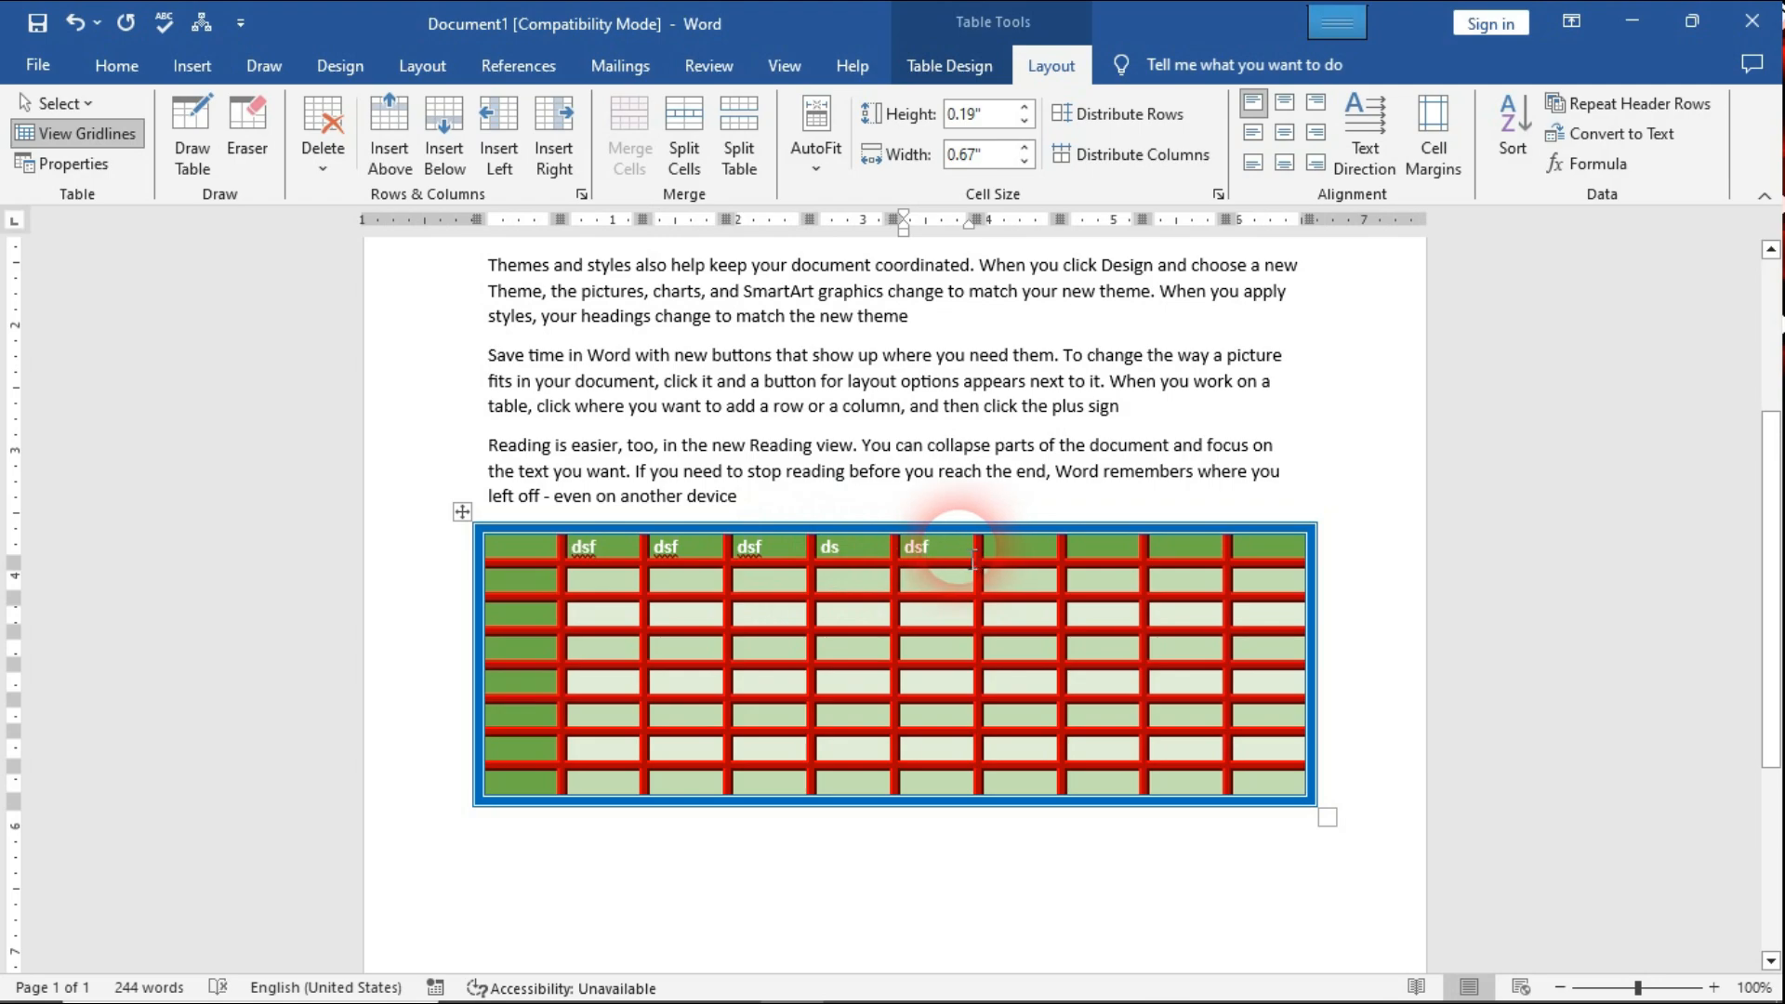
# Insert a new row above the row containing the dsf entries
pyautogui.click(381, 166)
pyautogui.click(701, 538)
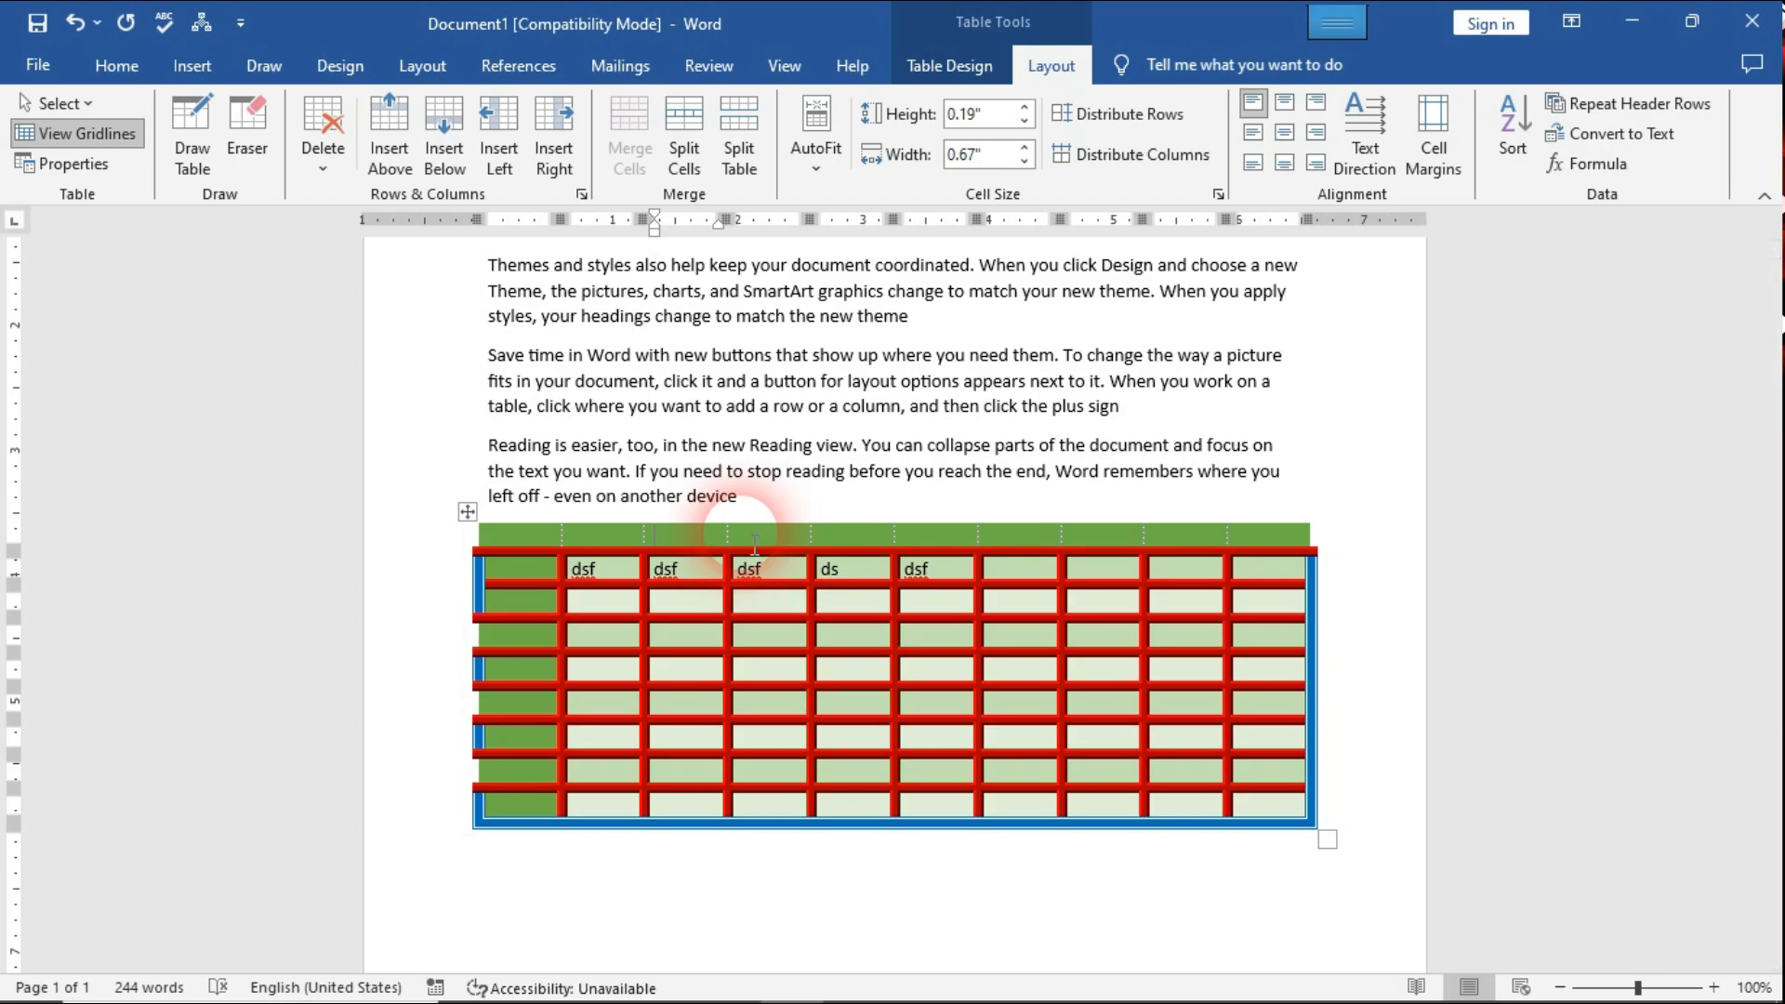
pyautogui.moveTo(759, 541)
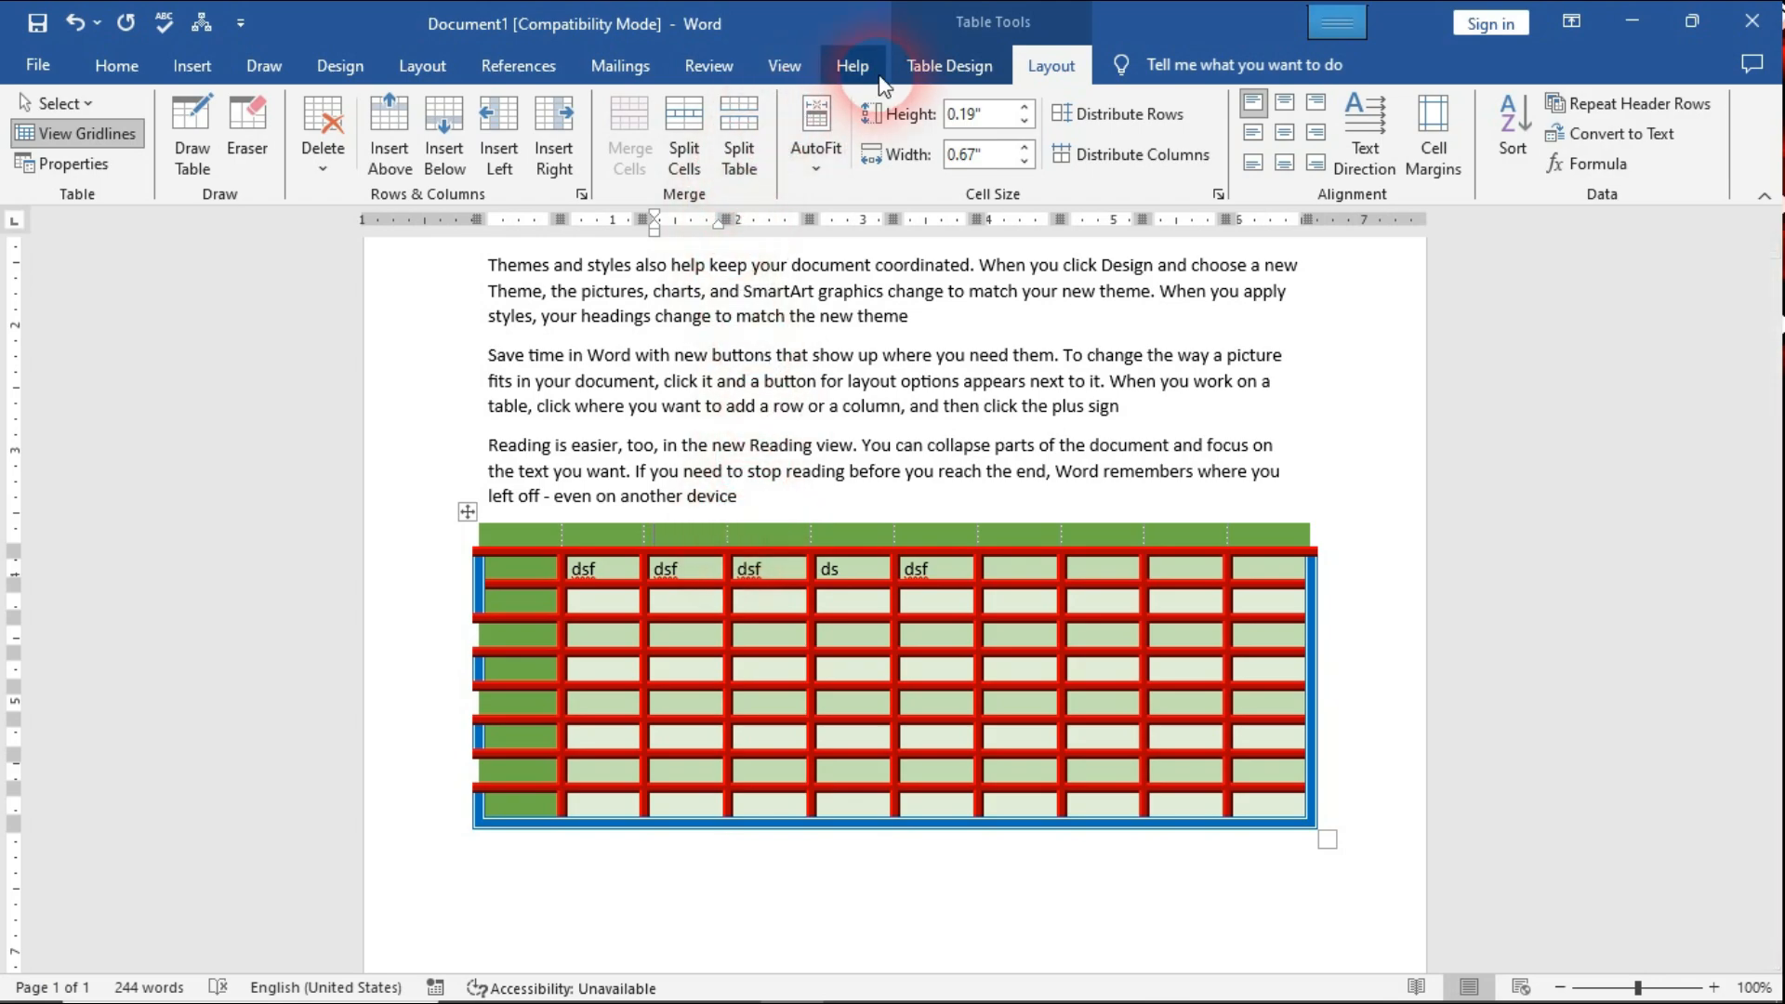
# Apply the first plain table style, with black gridlines on all cells, to the table
pyautogui.click(949, 65)
pyautogui.click(990, 164)
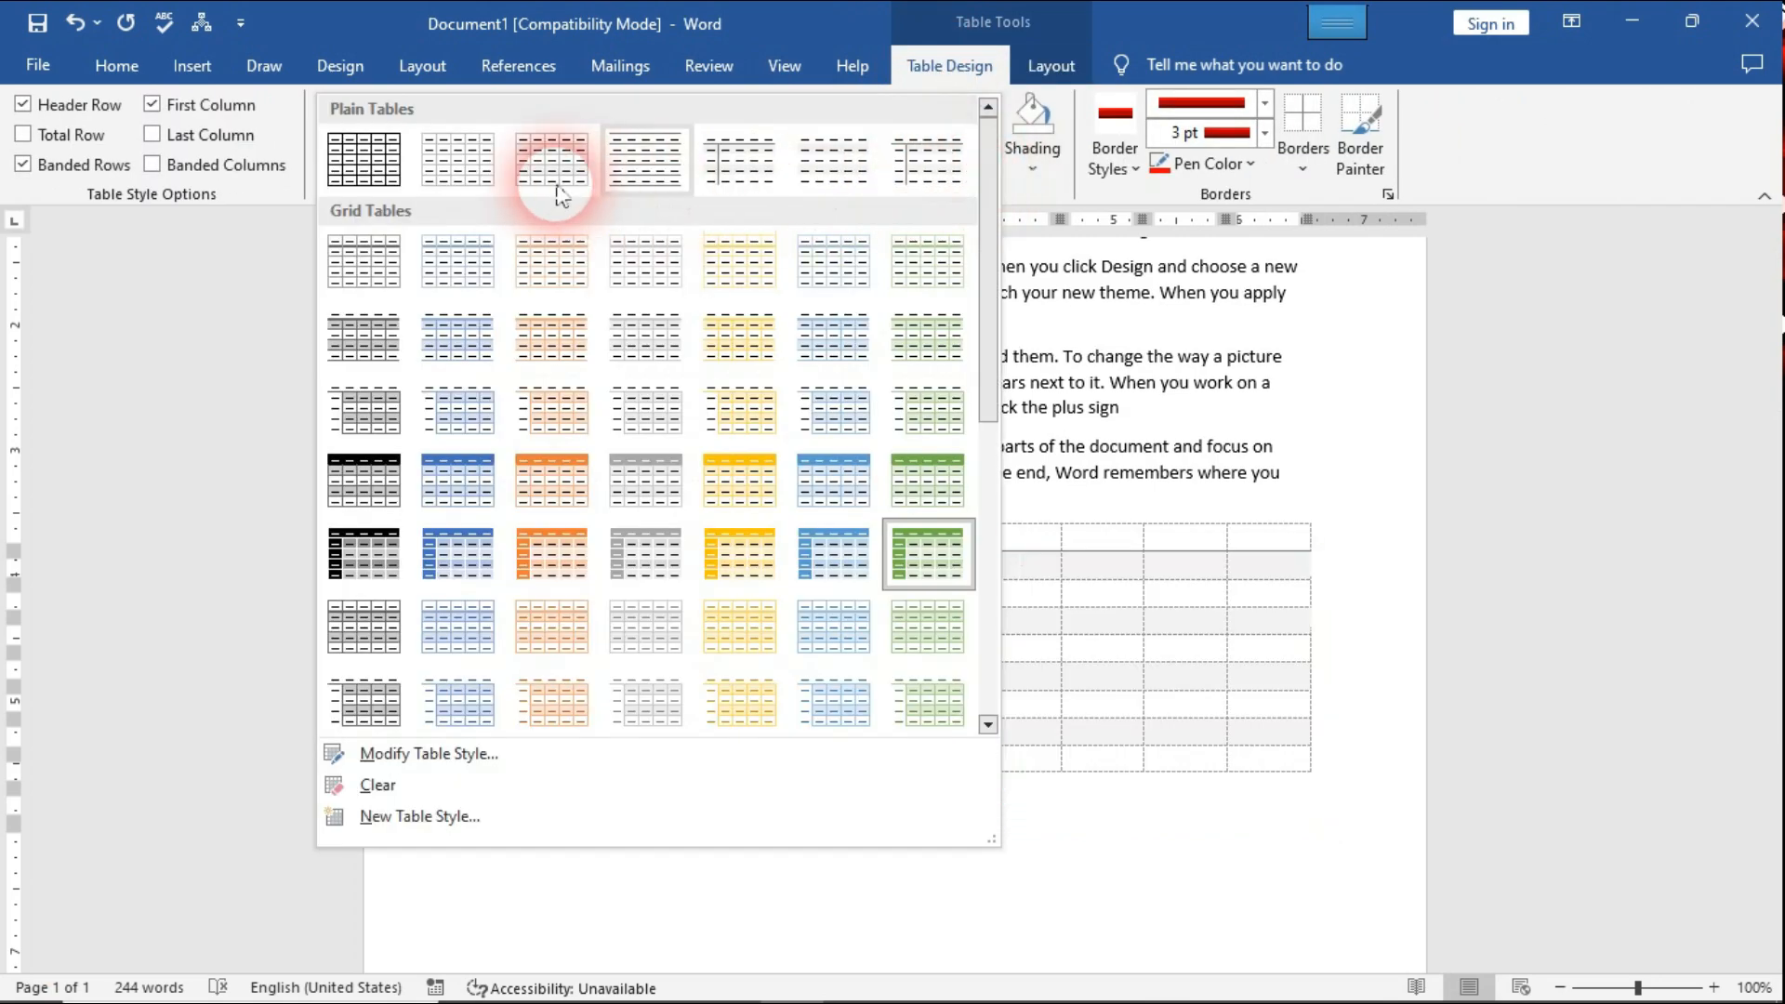
pyautogui.click(363, 152)
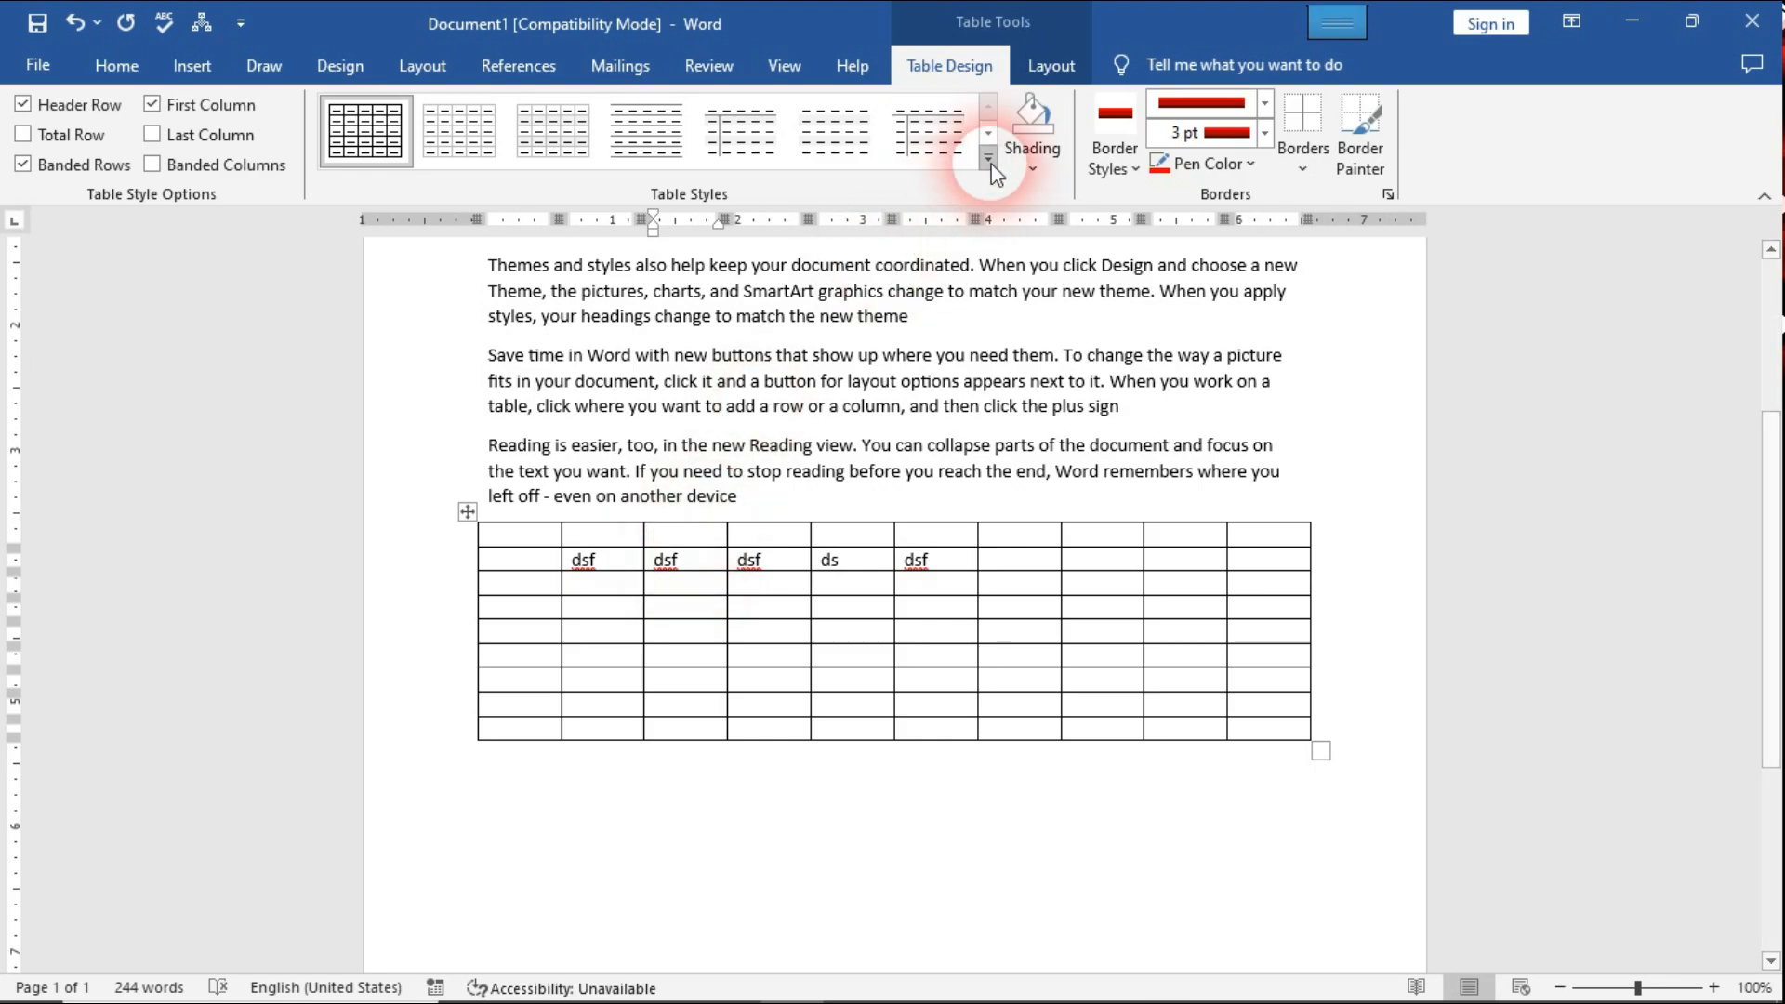
# Insert a new row below the row containing the dsf entries
pyautogui.click(1051, 66)
pyautogui.click(778, 570)
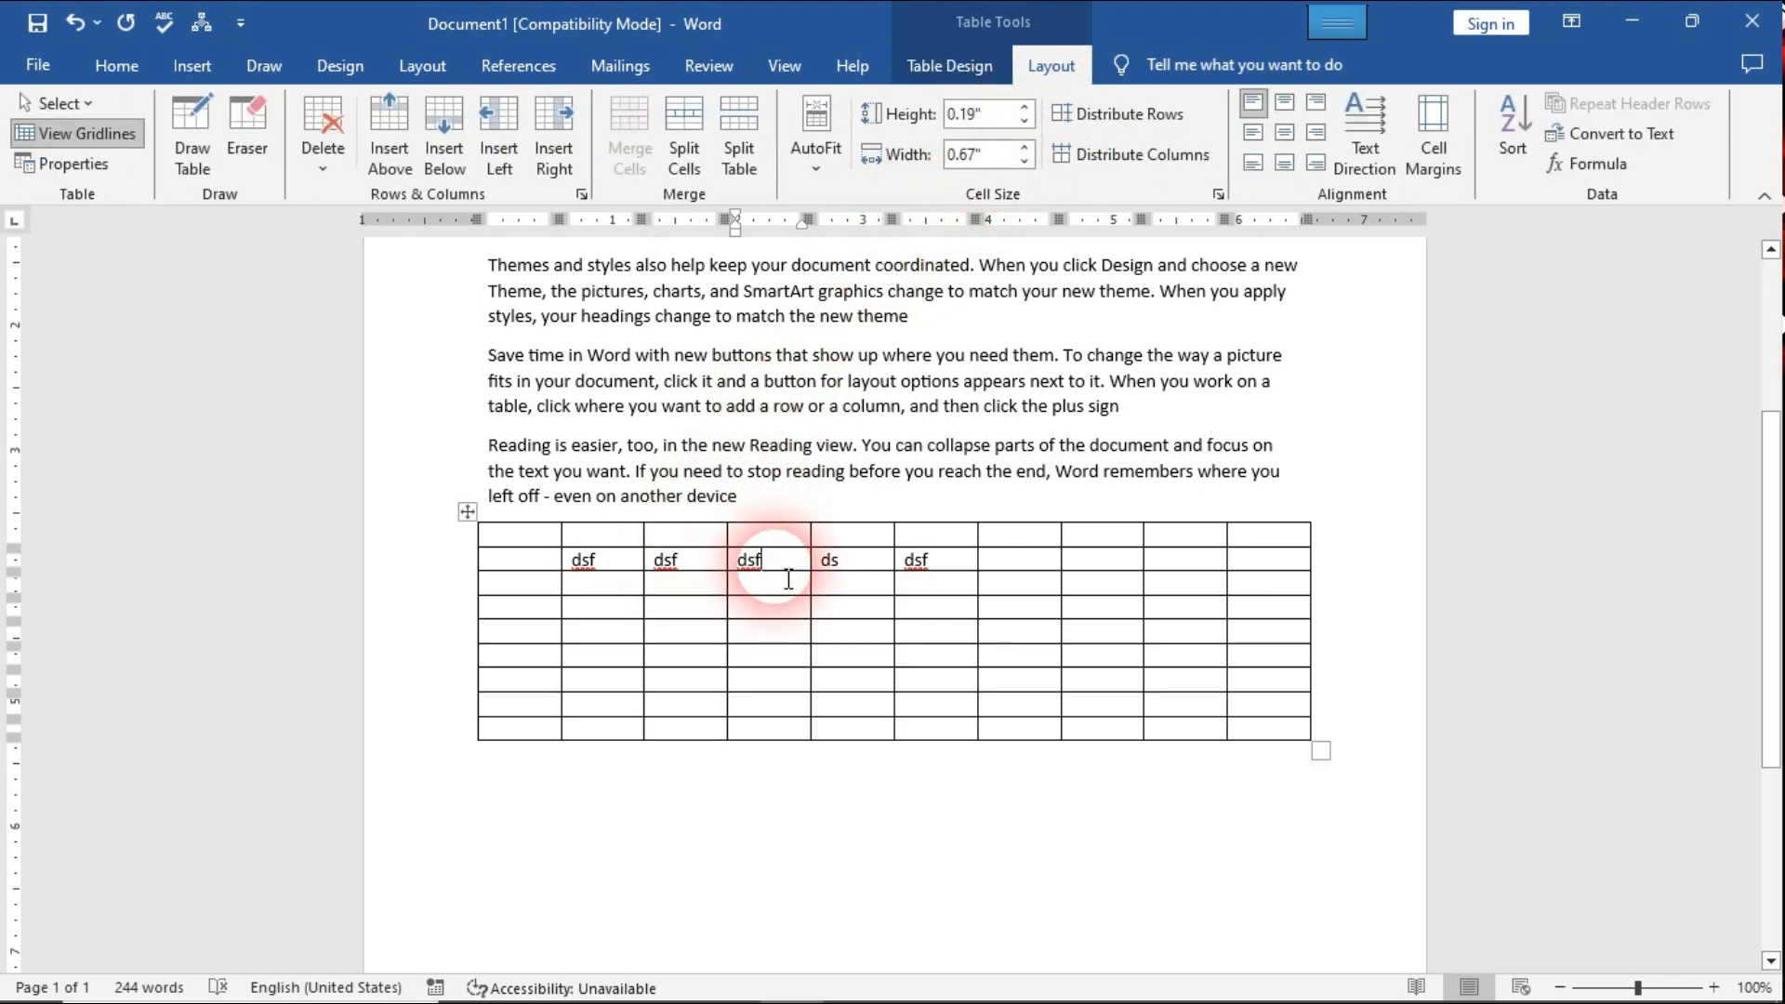
pyautogui.click(444, 140)
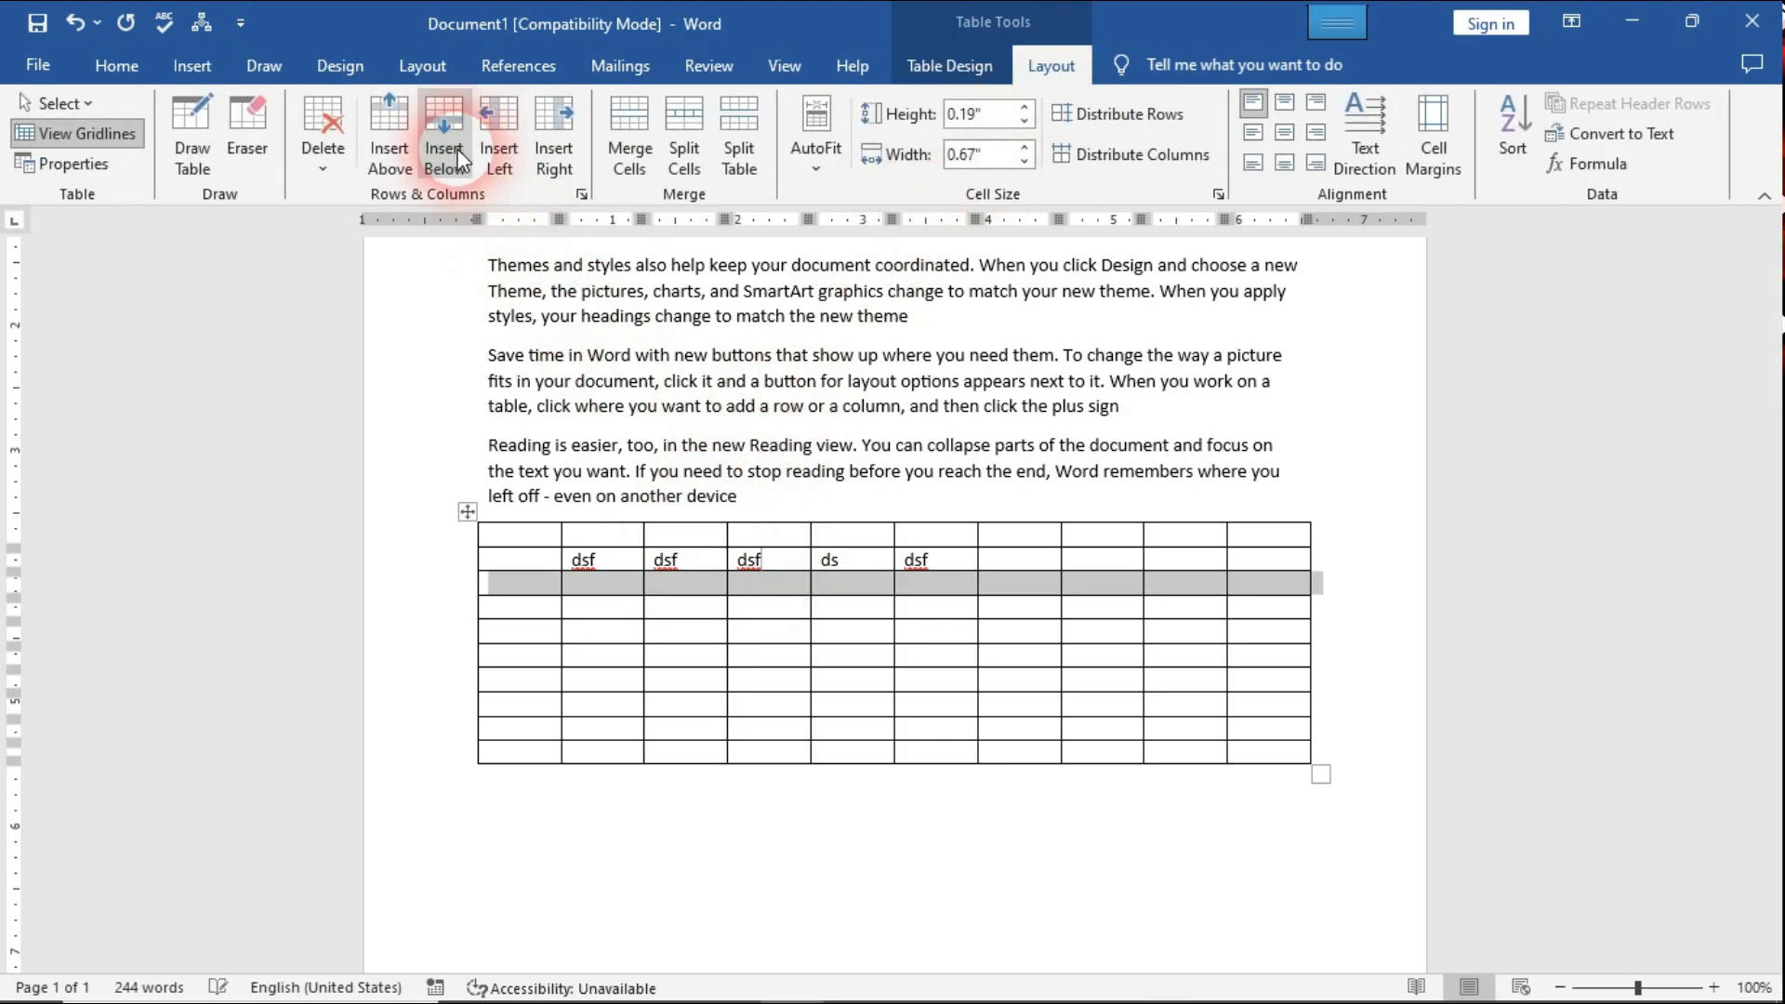
# Try inserting a column to the left and another to the right of the third dsf cell, undoing each insertion
pyautogui.click(793, 592)
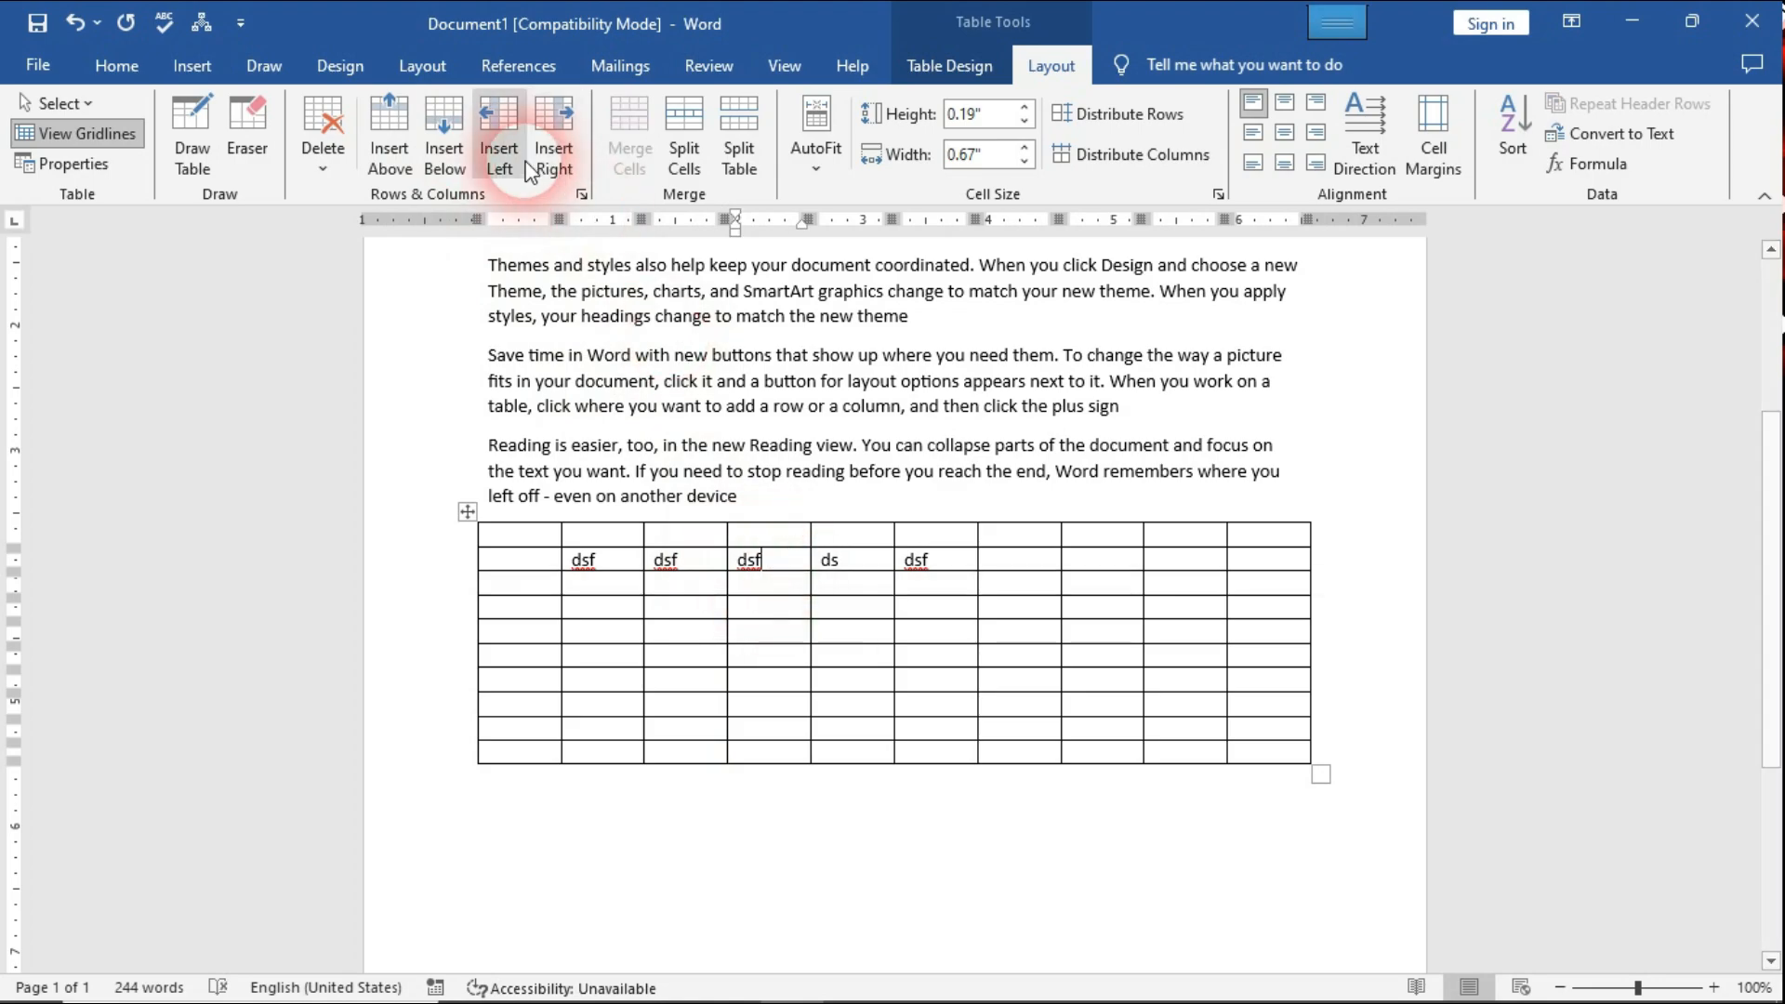
pyautogui.click(498, 139)
pyautogui.click(755, 569)
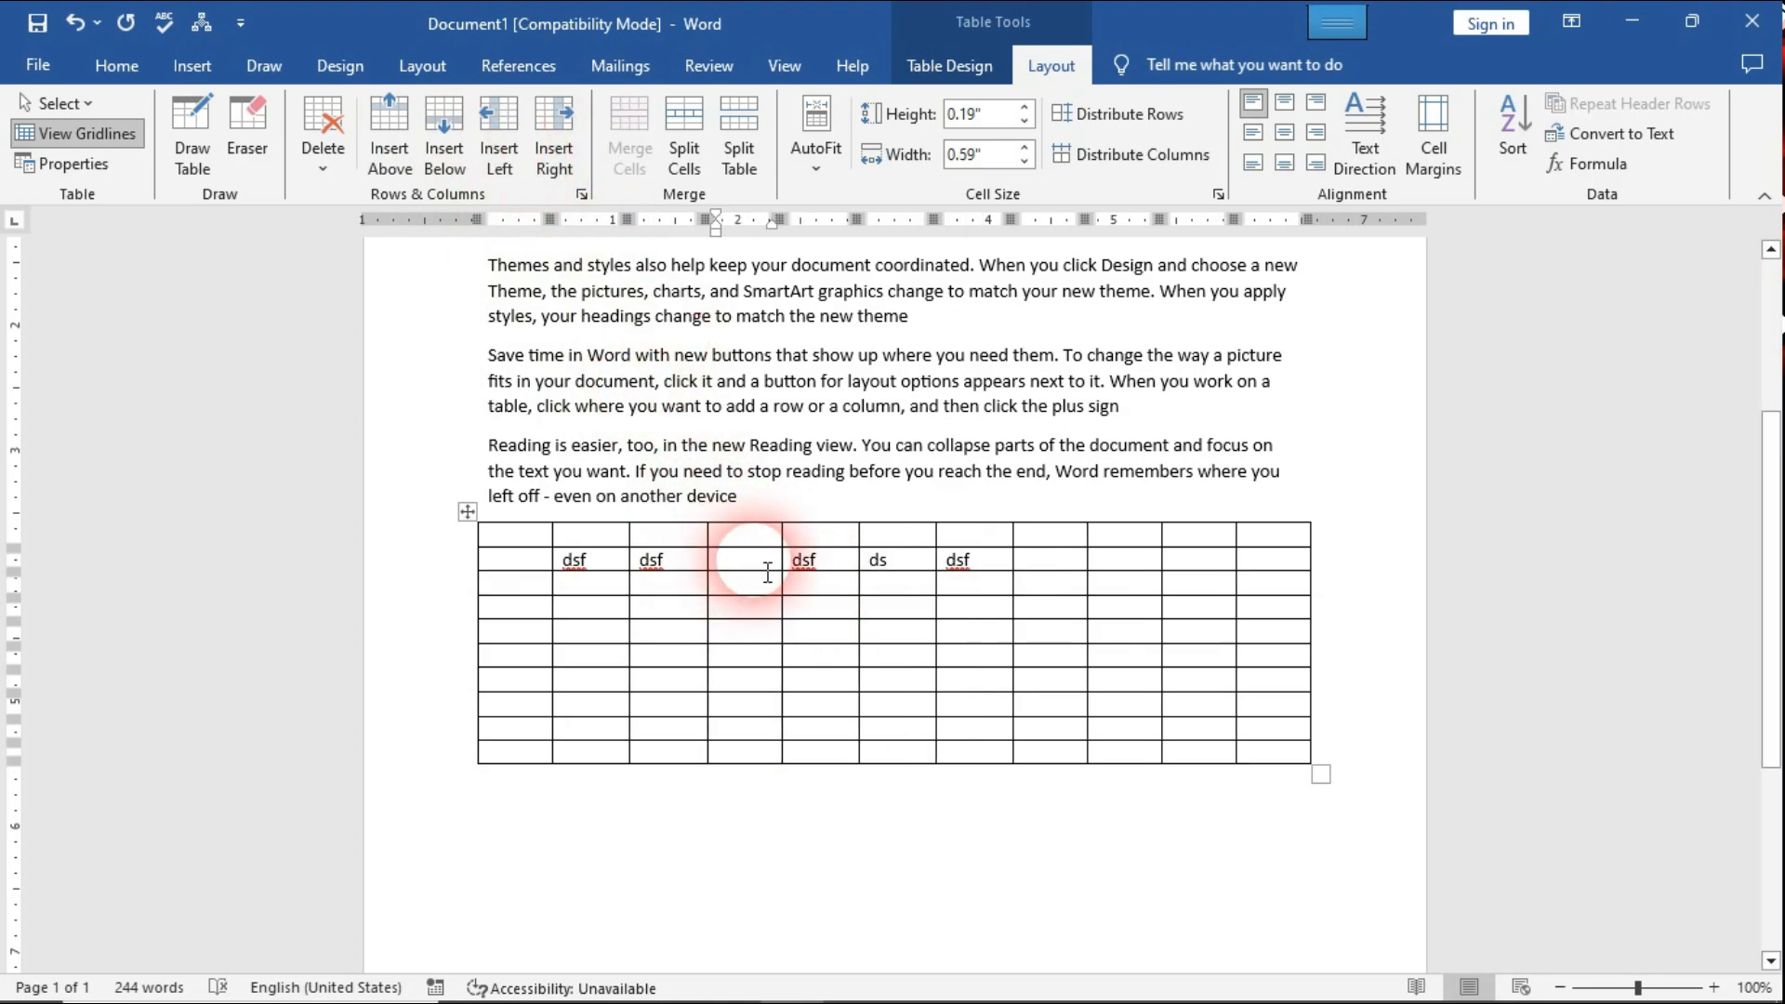
pyautogui.hotkey('ctrl', 'z')
pyautogui.click(553, 139)
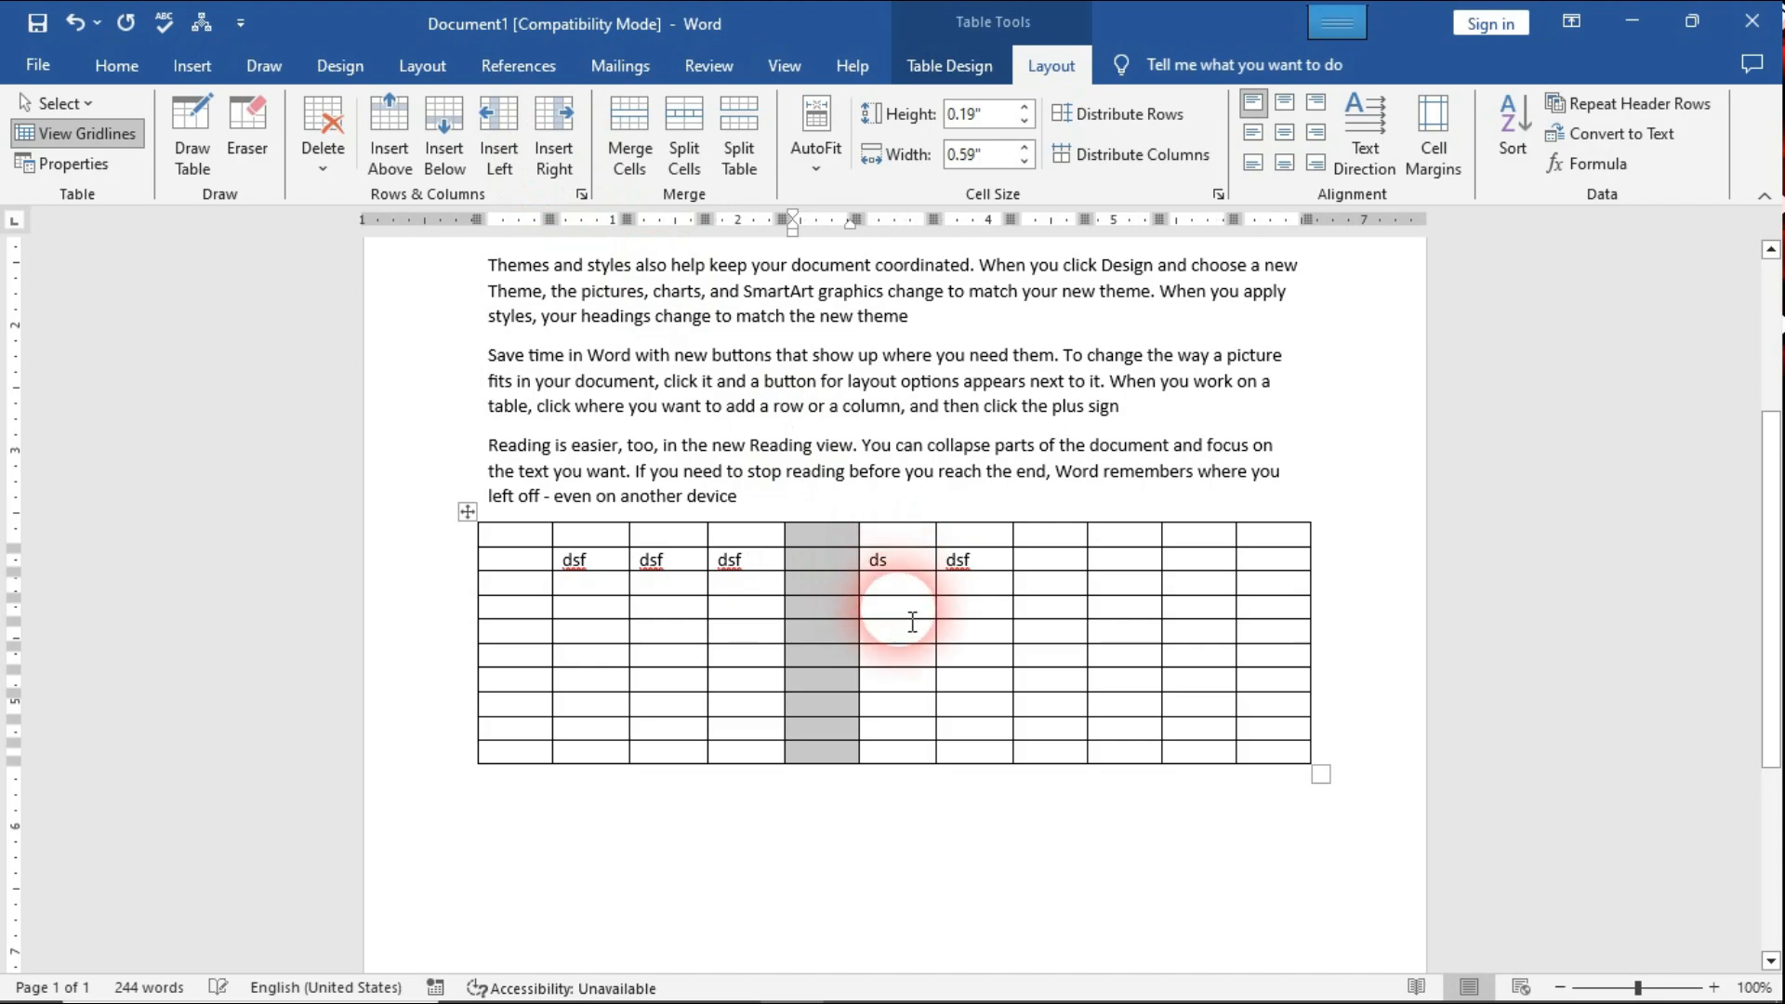
pyautogui.click(824, 561)
pyautogui.hotkey('ctrl', 'z')
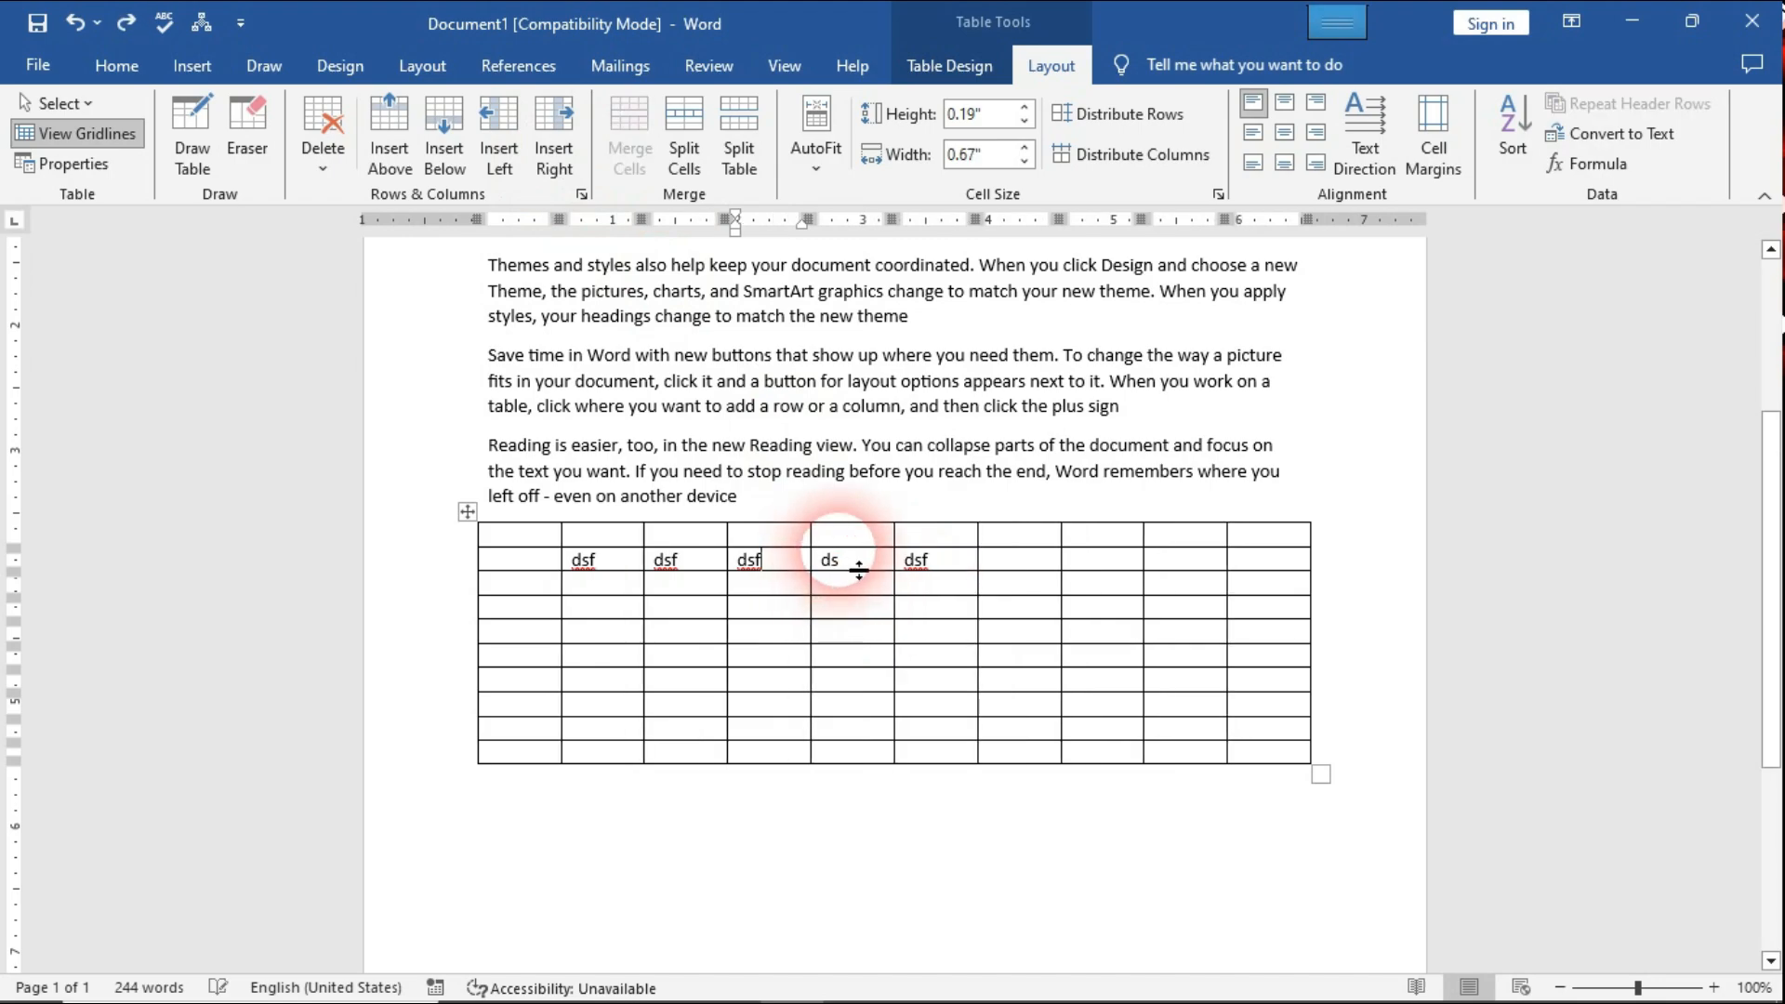
# Merge all cells of the table's empty first row into one cell
pyautogui.click(824, 536)
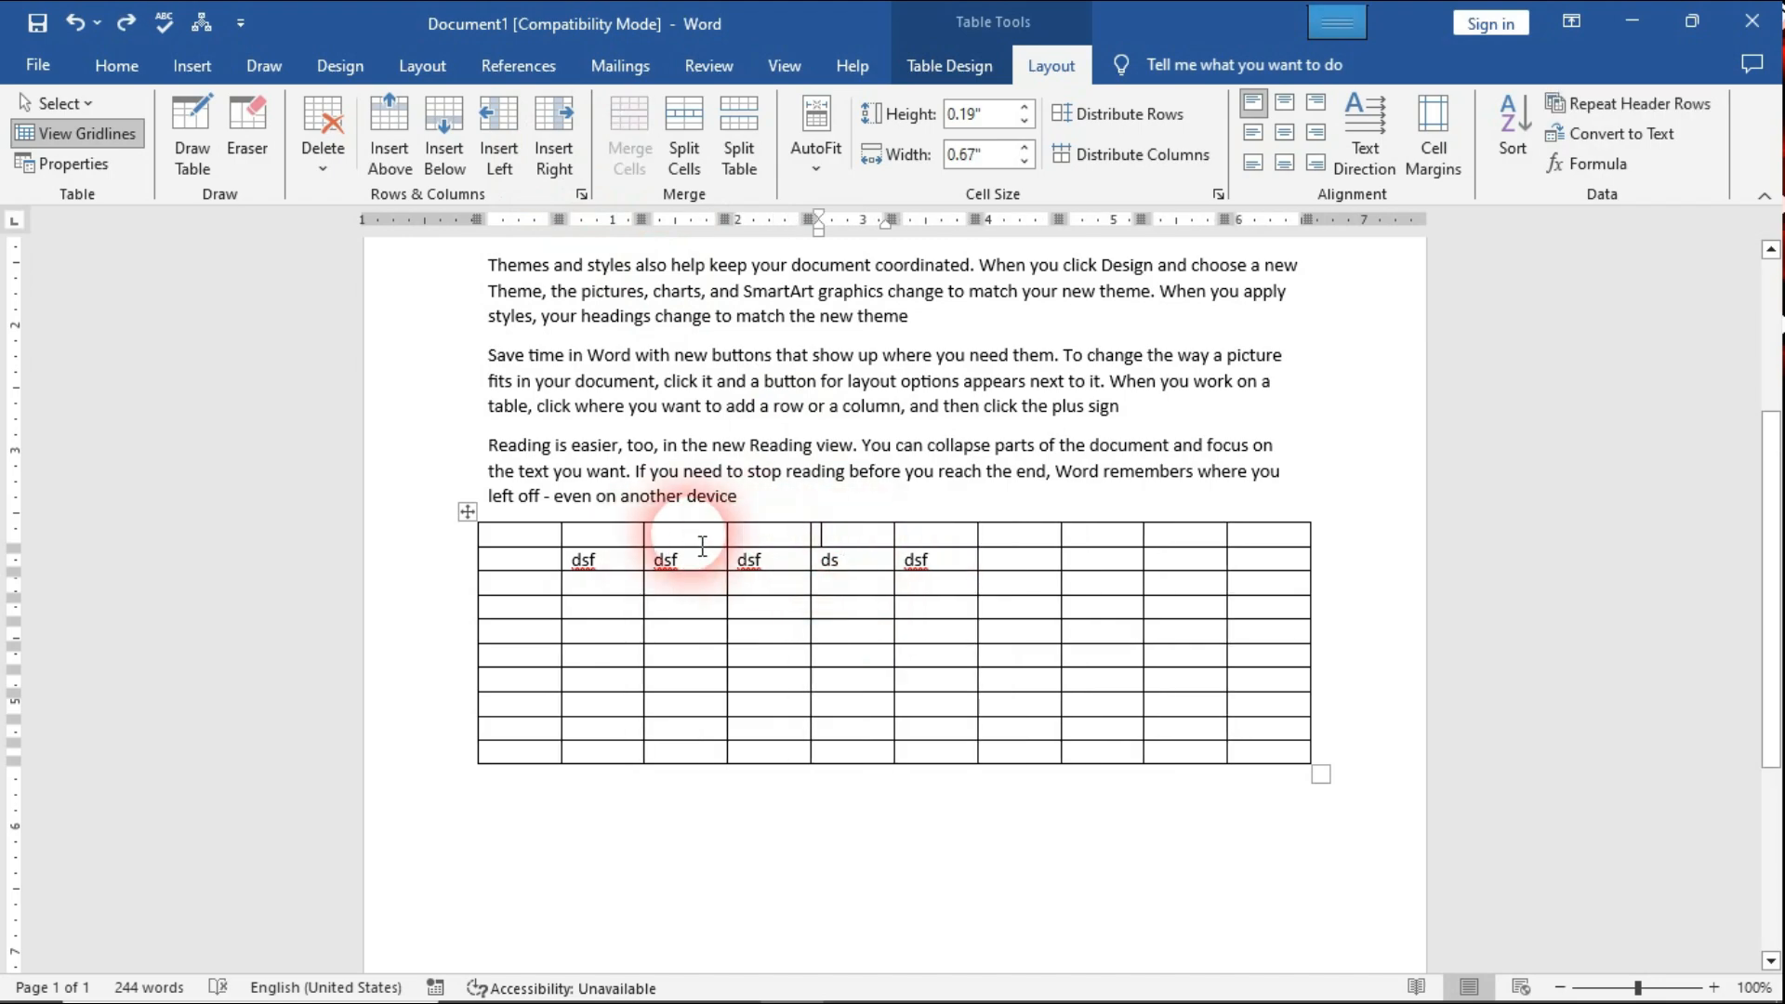
pyautogui.moveTo(502, 538); pyautogui.dragTo(1251, 535)
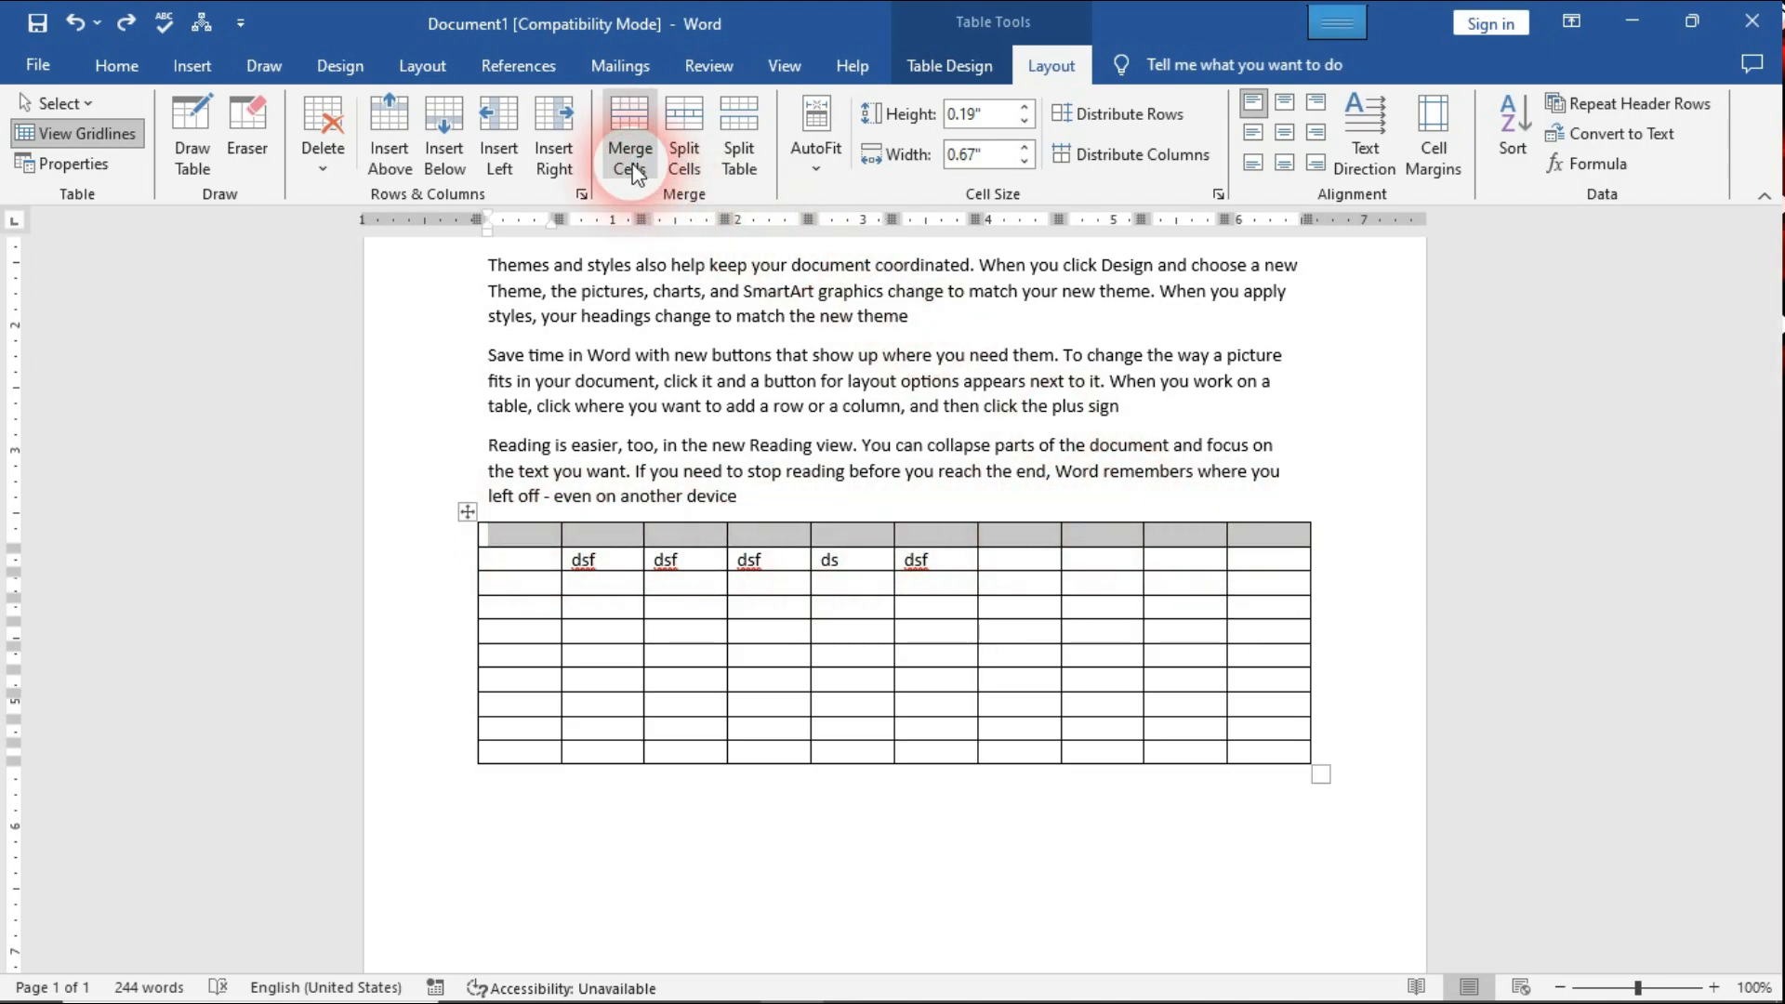
pyautogui.click(632, 170)
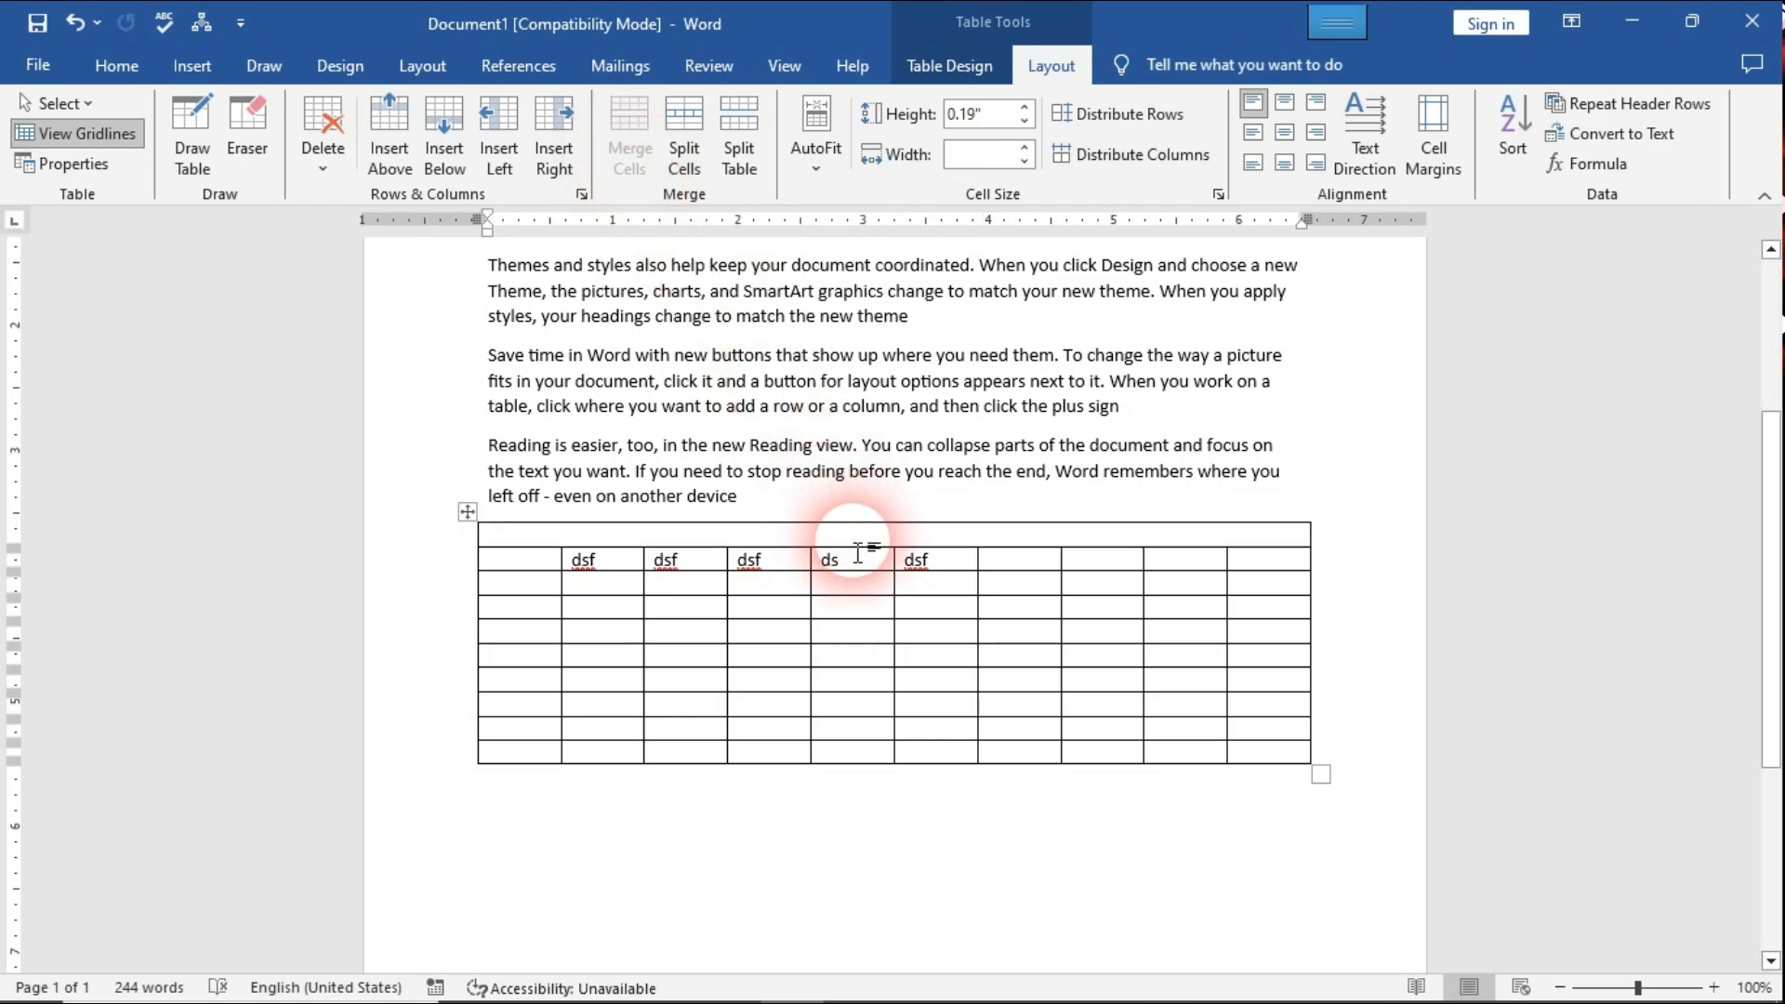
# Enter the title "Table" in the merged first row and align it top center
pyautogui.write('Table')
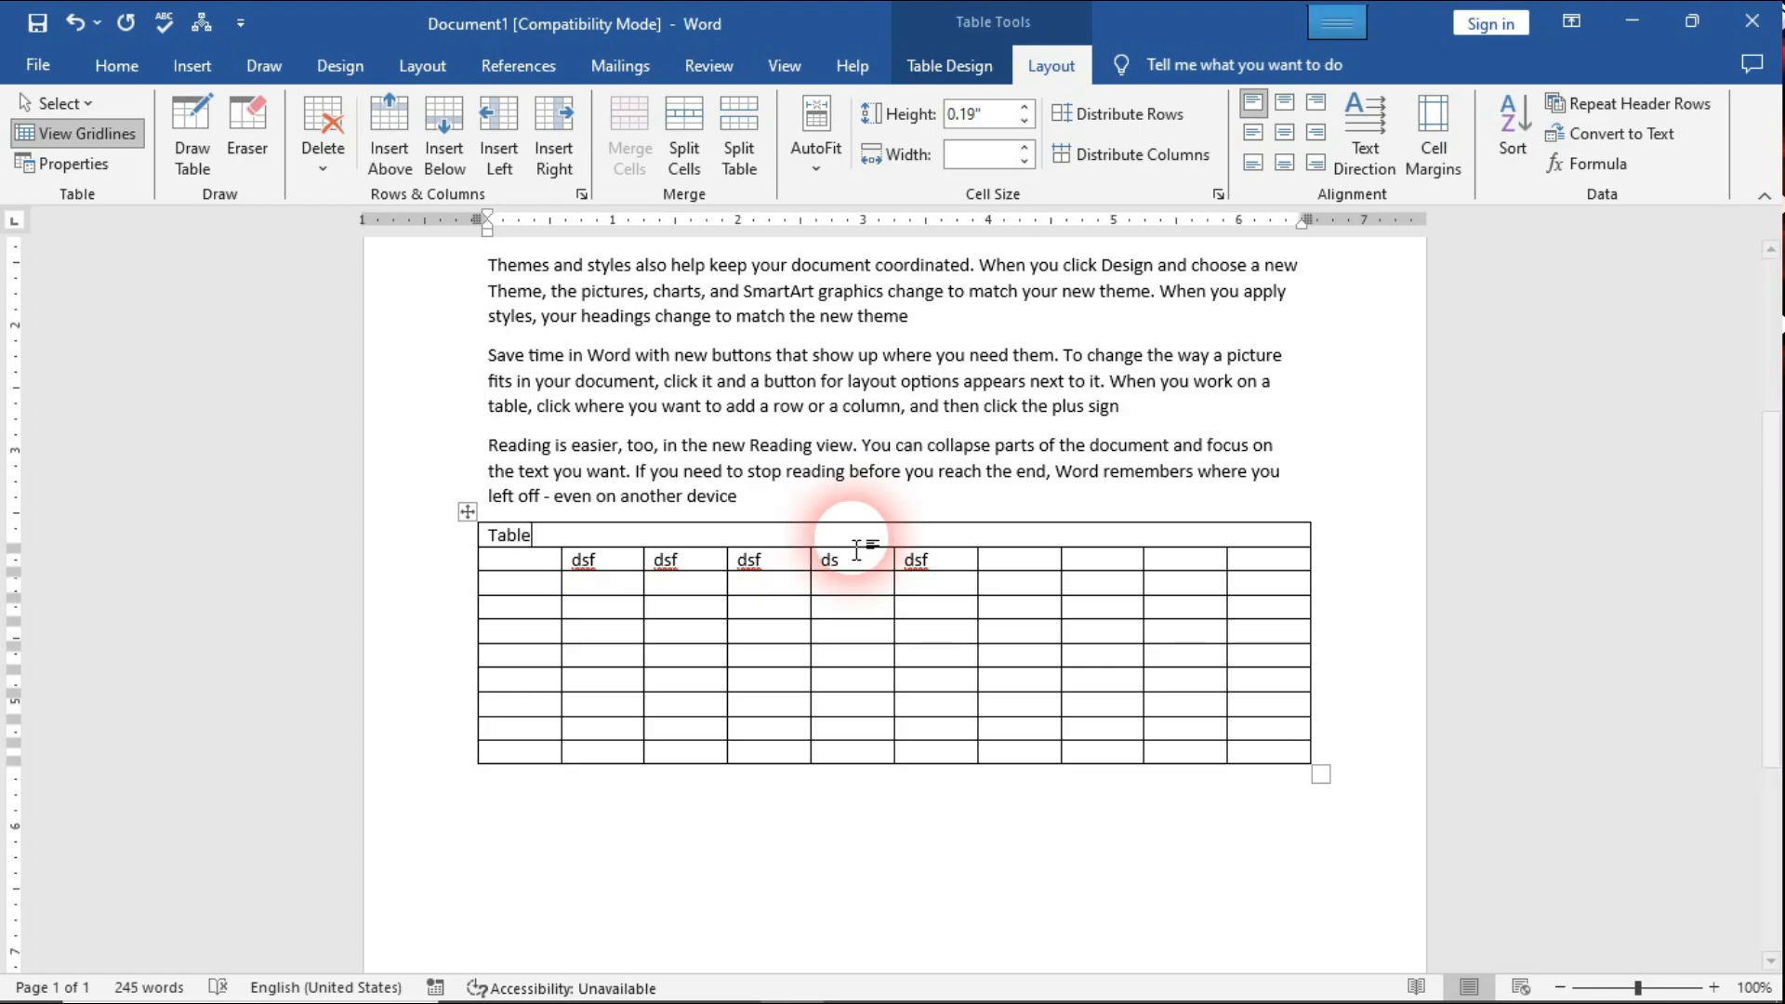
pyautogui.click(1283, 107)
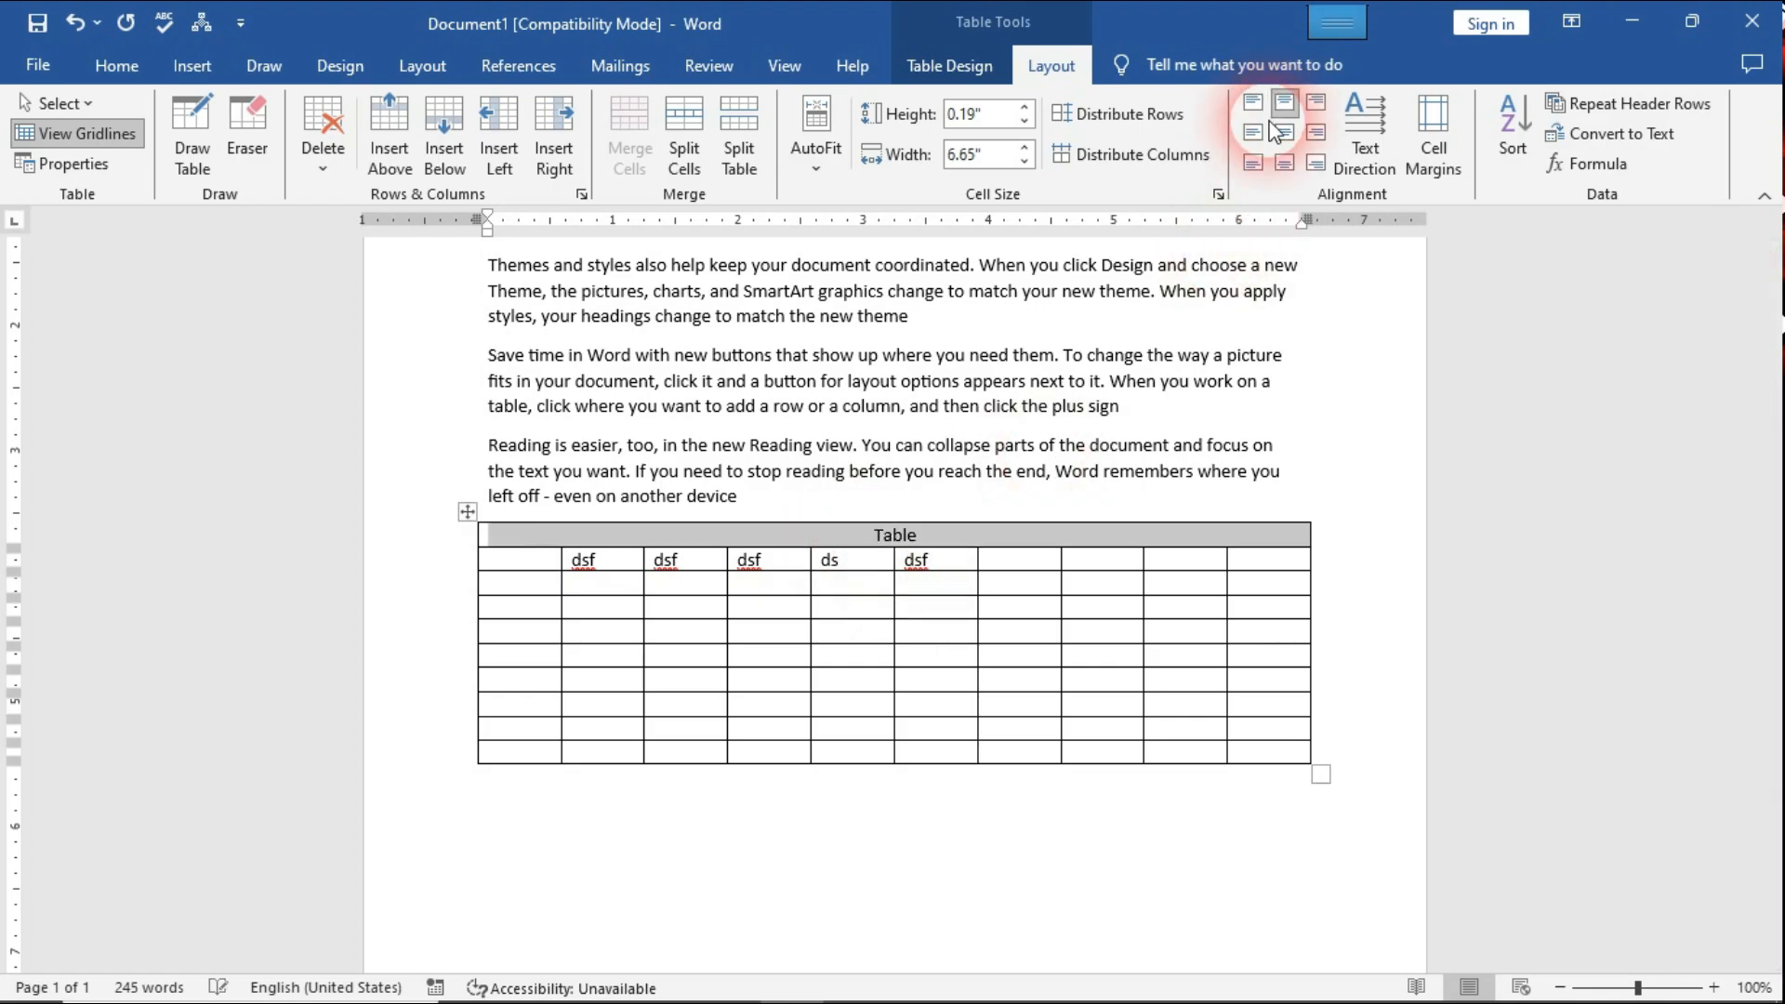
pyautogui.click(1014, 540)
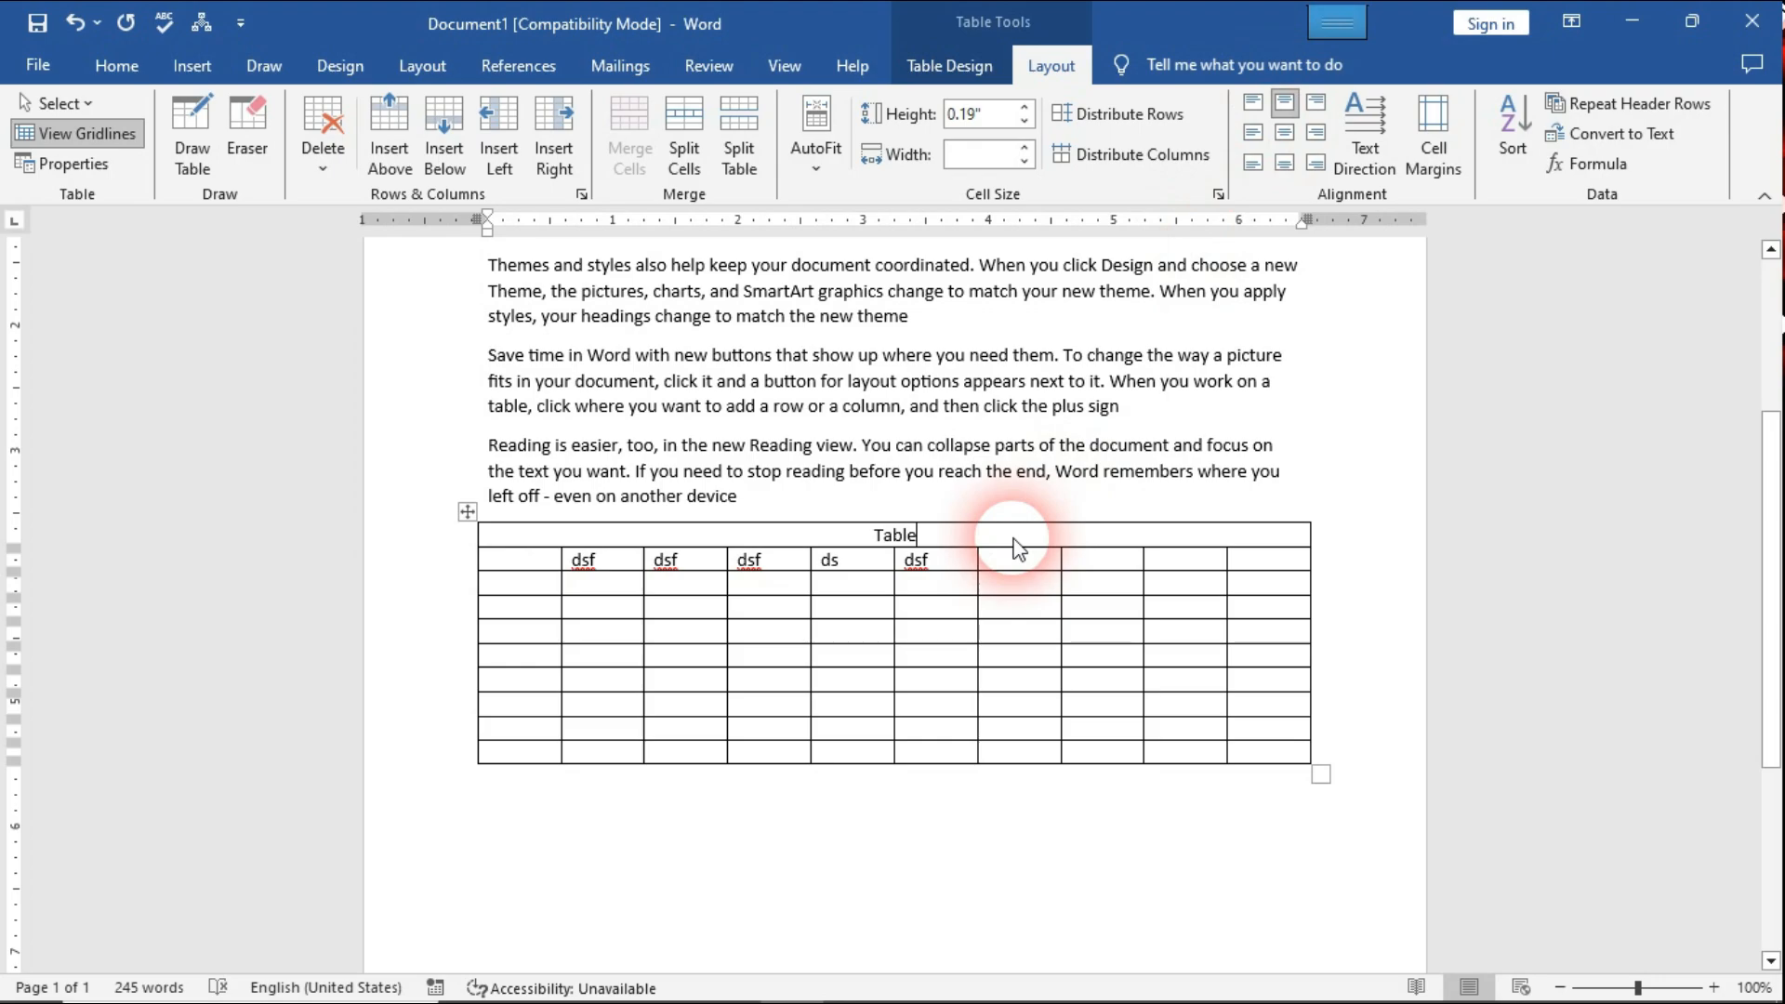
# Try splitting the cell two rows below the last dsf entry into two columns and one row
pyautogui.click(962, 614)
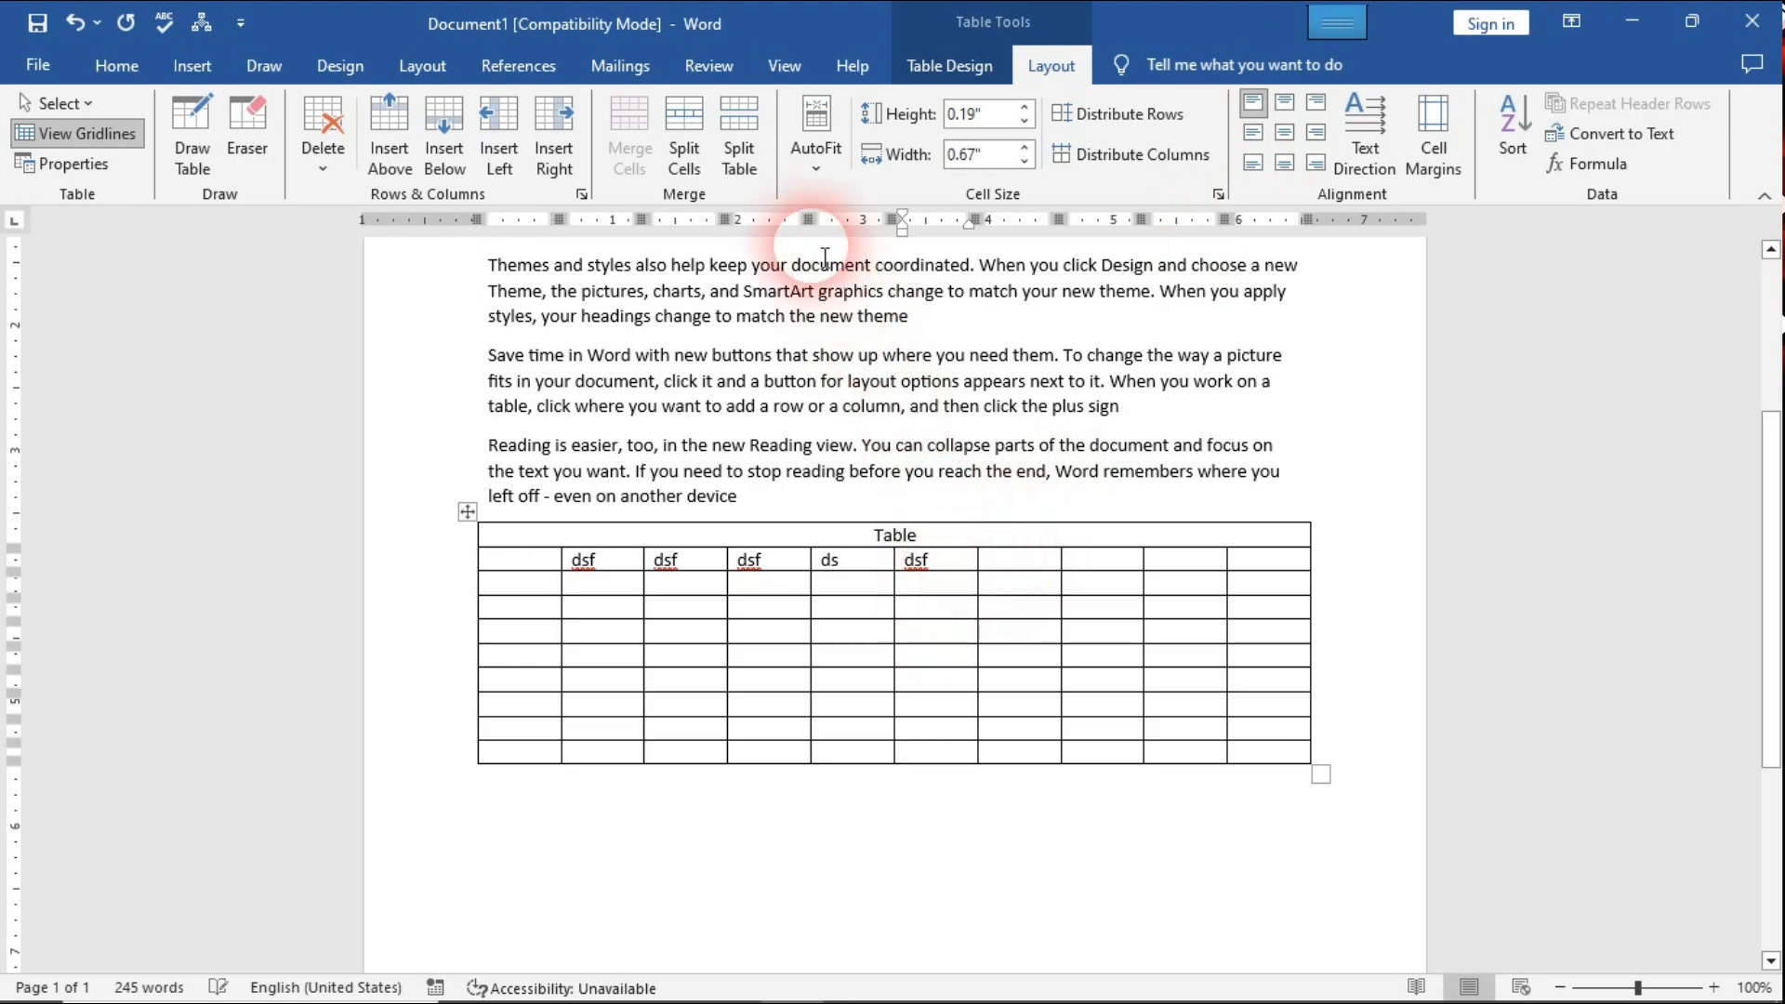
pyautogui.click(683, 158)
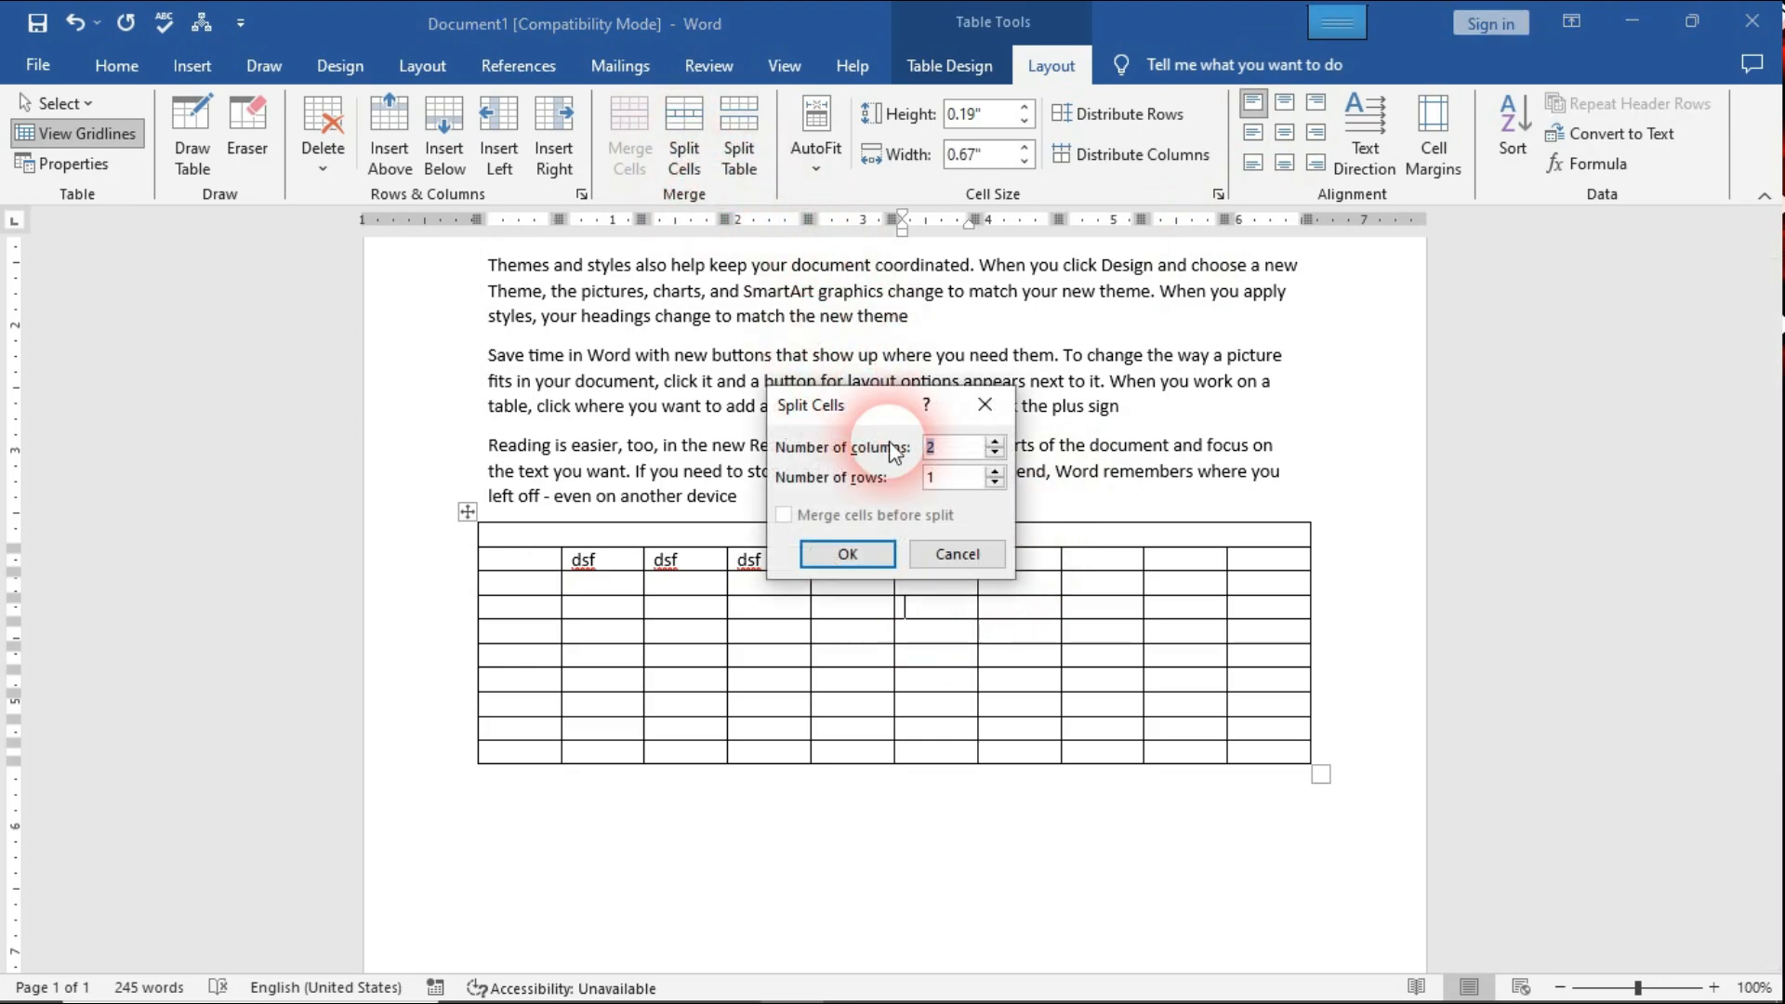
pyautogui.click(848, 553)
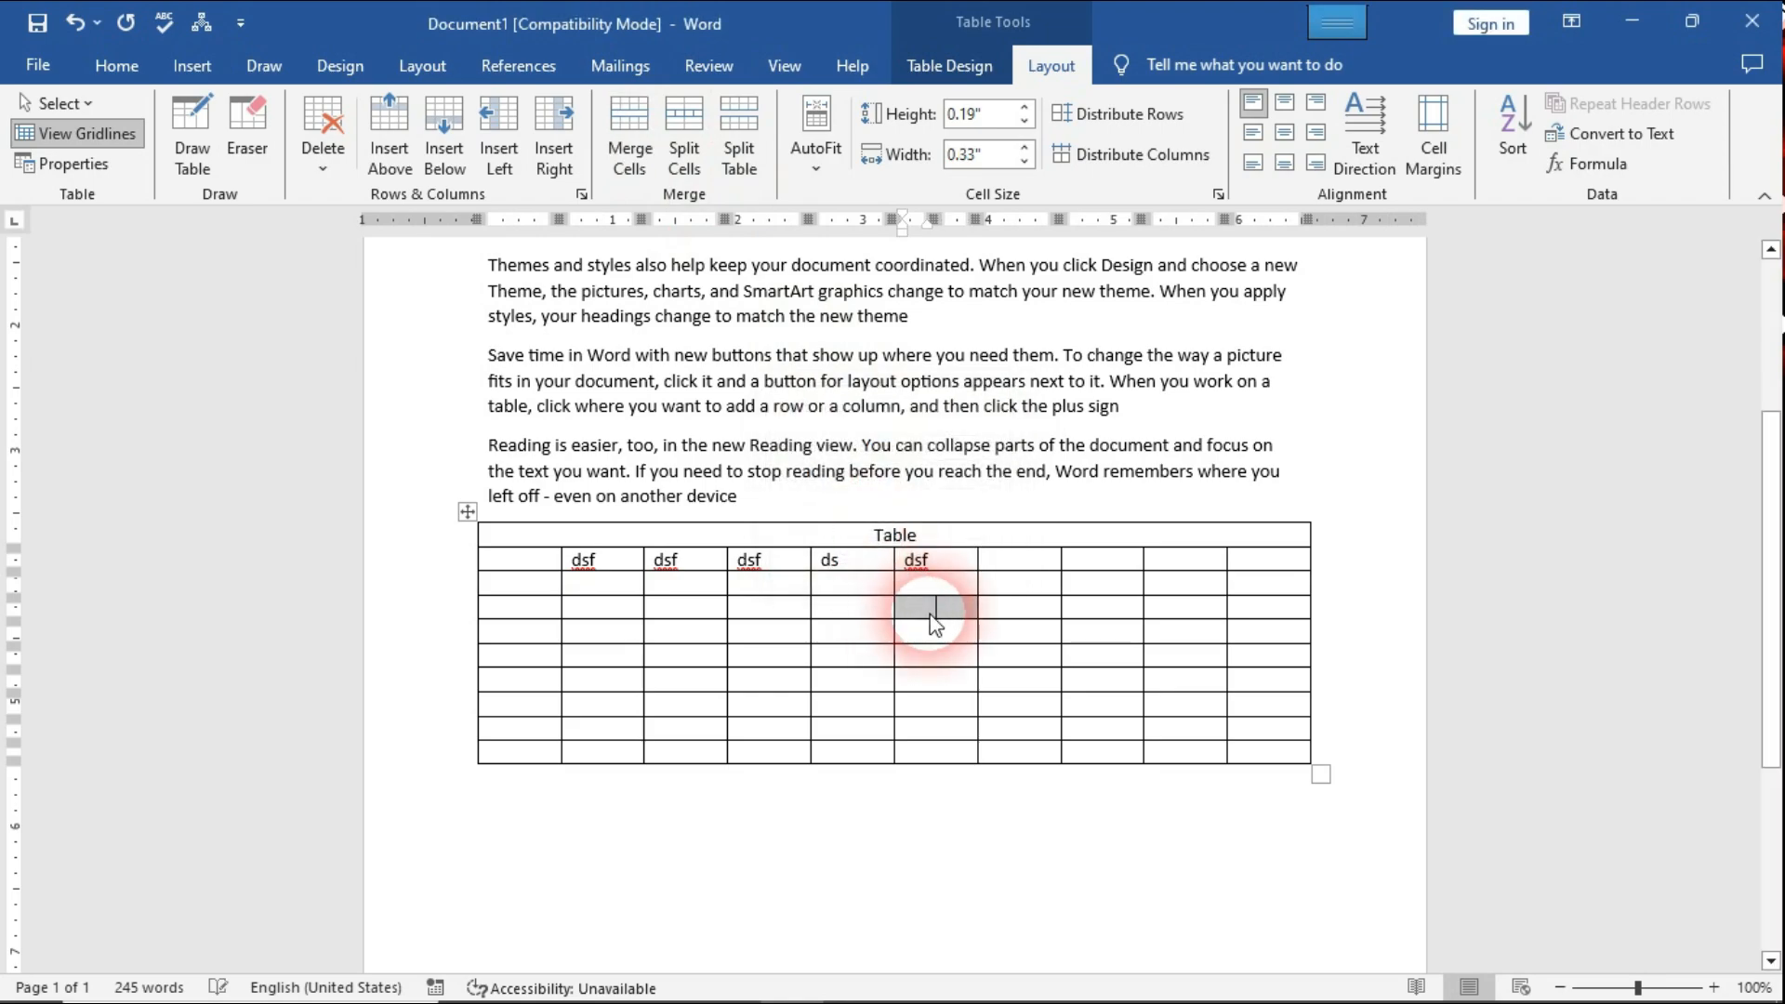
# Try splitting the table at the fourth row below the dsf entries, and undo both the table split and the cell split
pyautogui.click(944, 661)
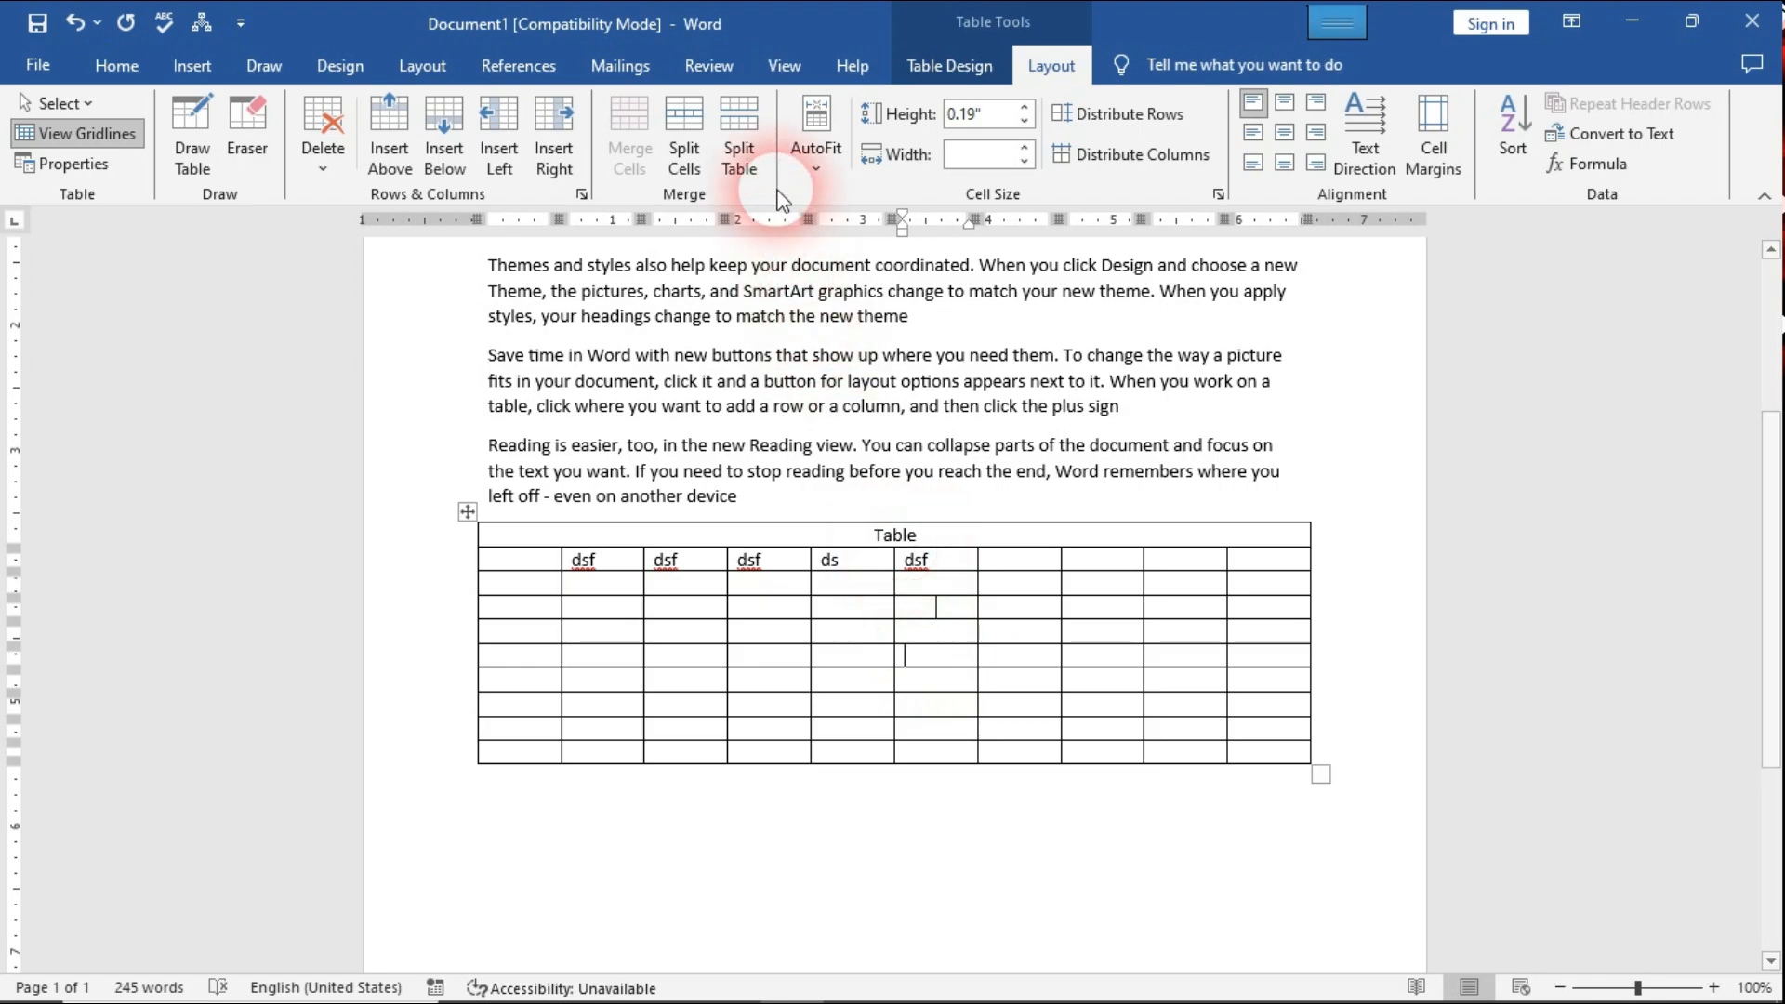
pyautogui.click(739, 153)
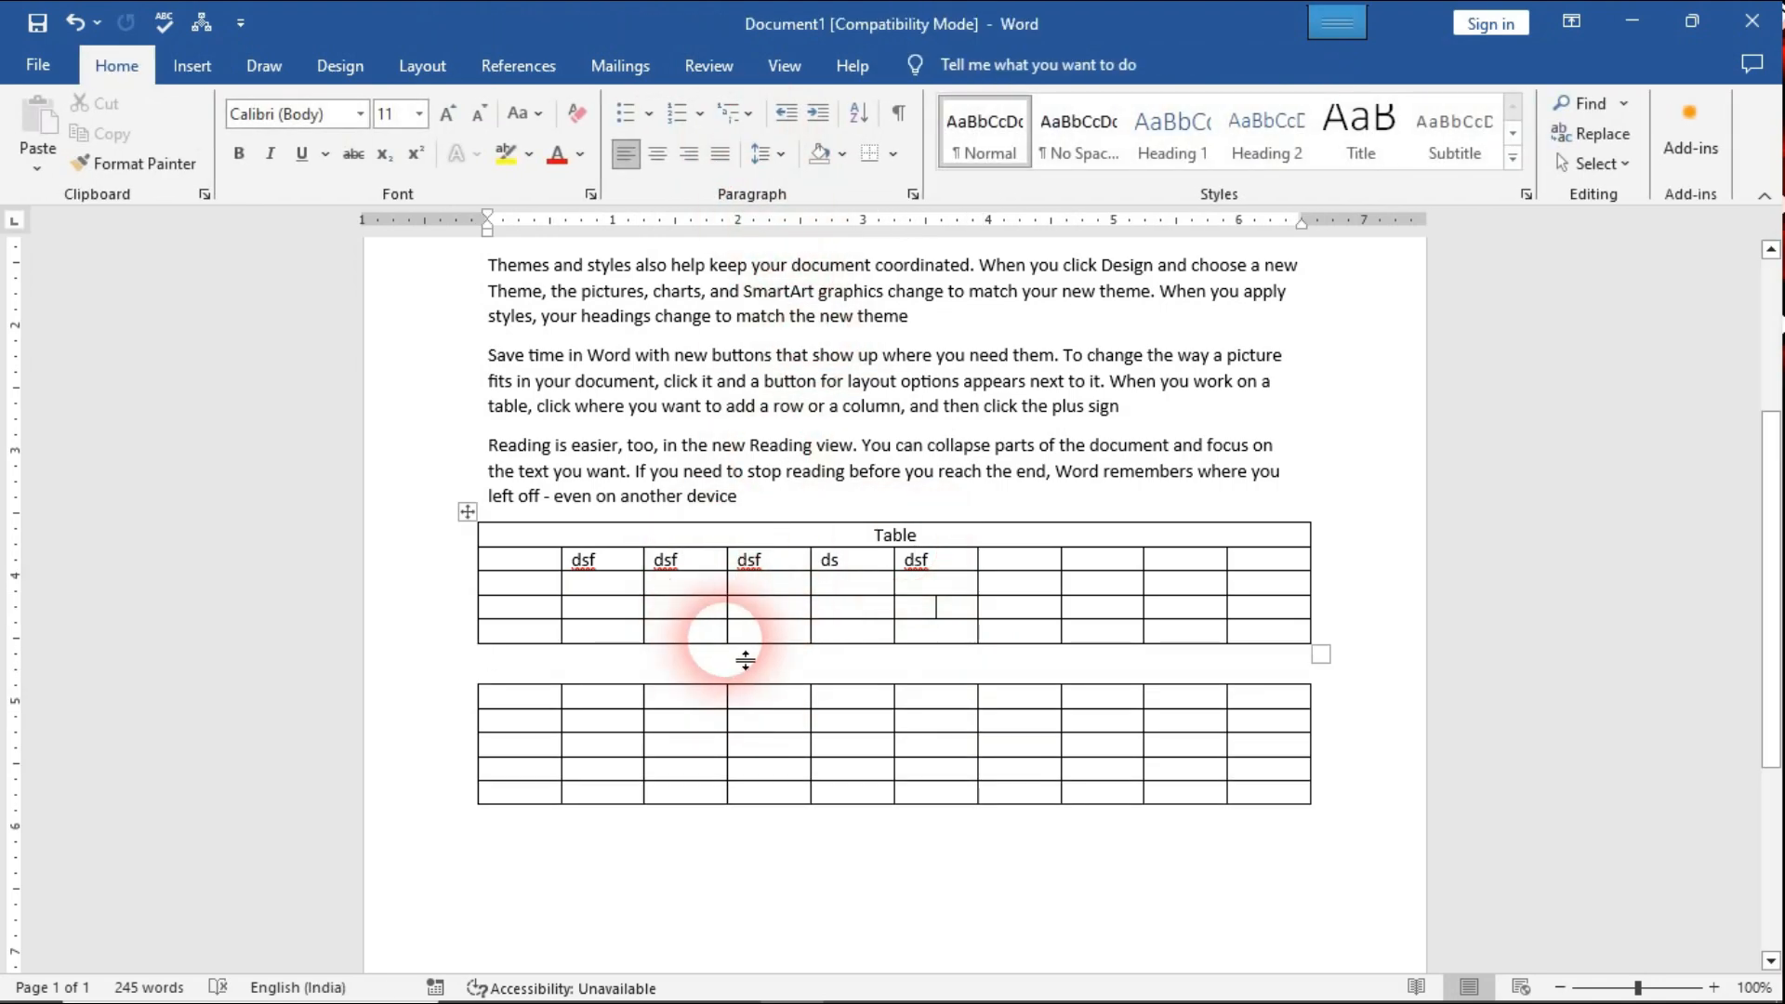
pyautogui.hotkey('ctrl', 'z')
pyautogui.click(1051, 65)
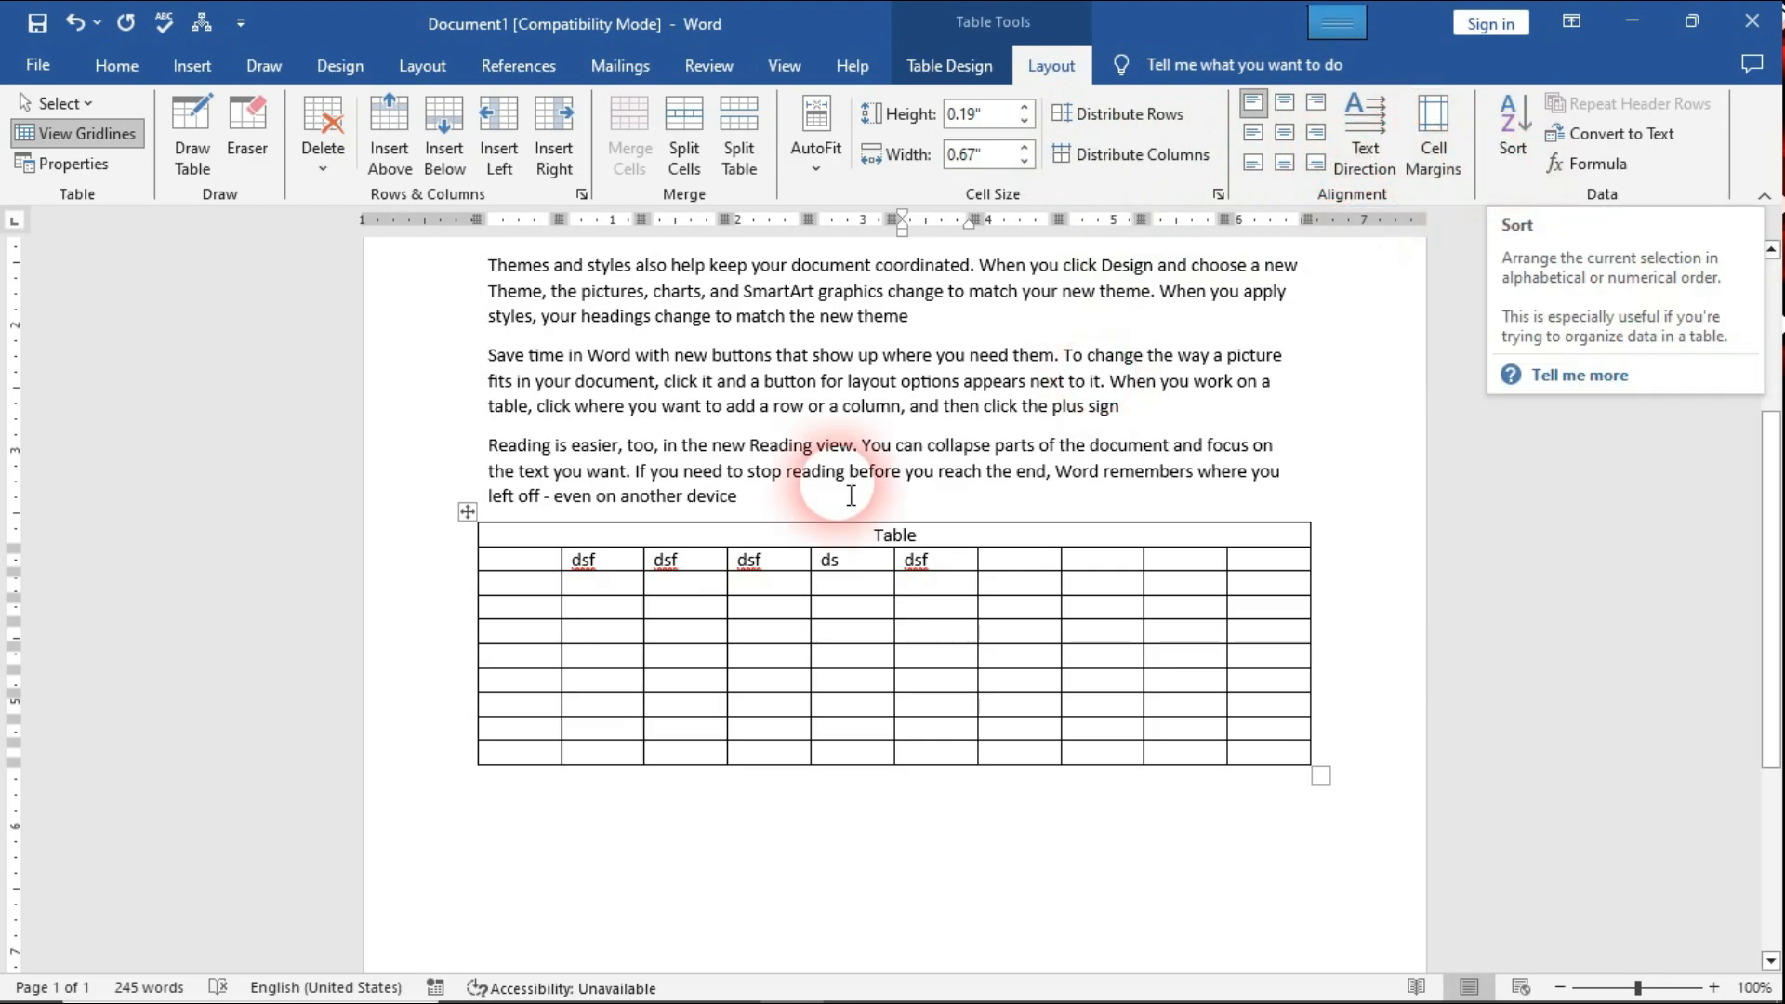
# Enter 98, 89, 78, 89, 76, 9 and 67 across the third row below the dsf entries, starting in the first column
pyautogui.click(542, 642)
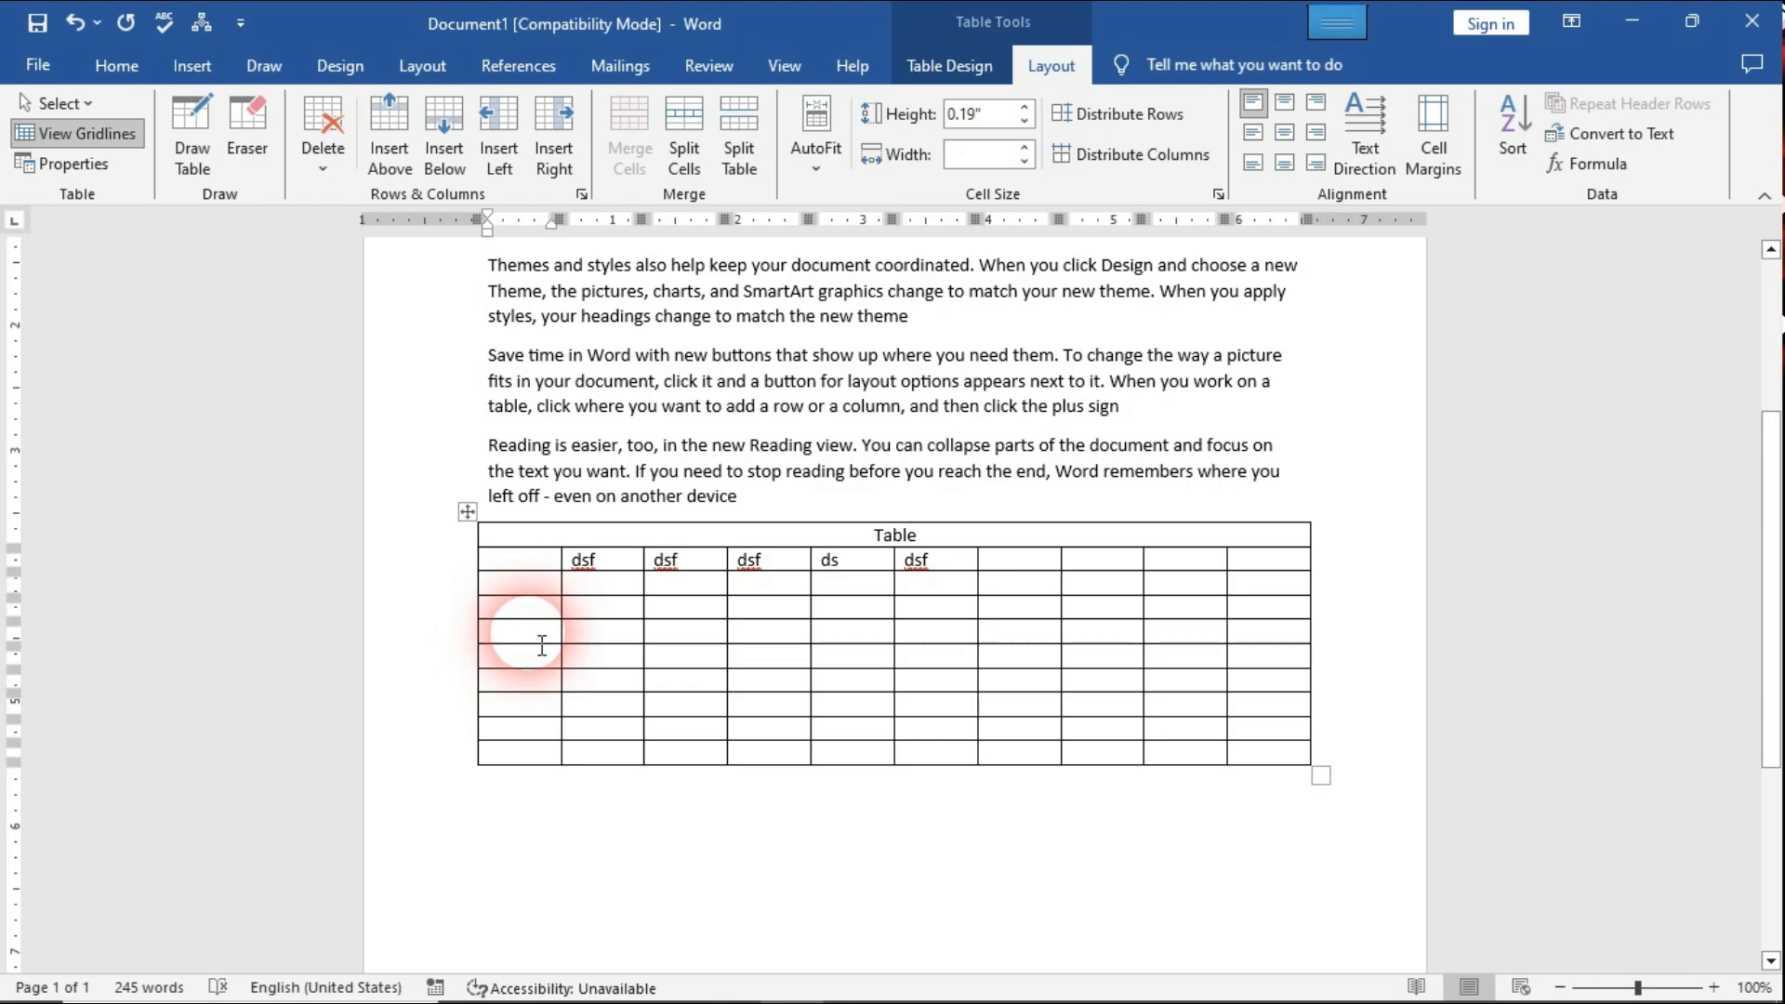
pyautogui.write('98')
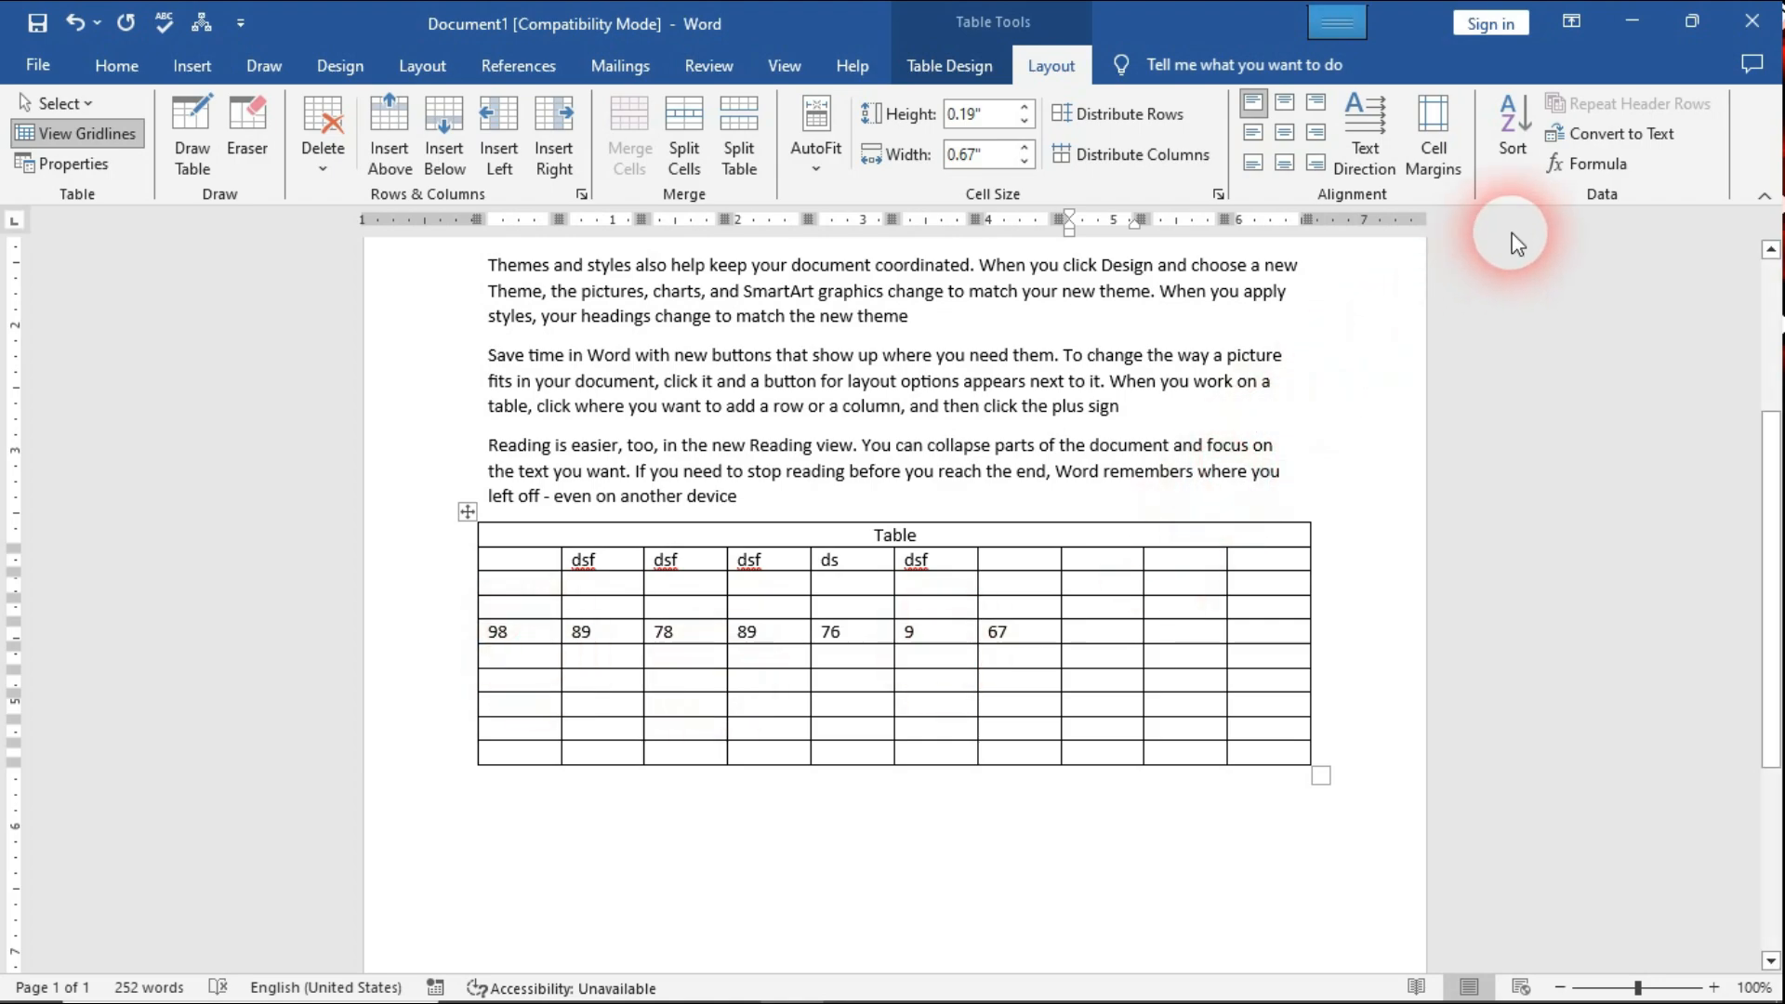
# Review the available formula functions and insert the formula =SUM(LEFT) in the cell right after 67 in the number row
pyautogui.click(1585, 165)
pyautogui.moveTo(925, 558); pyautogui.dragTo(1130, 539)
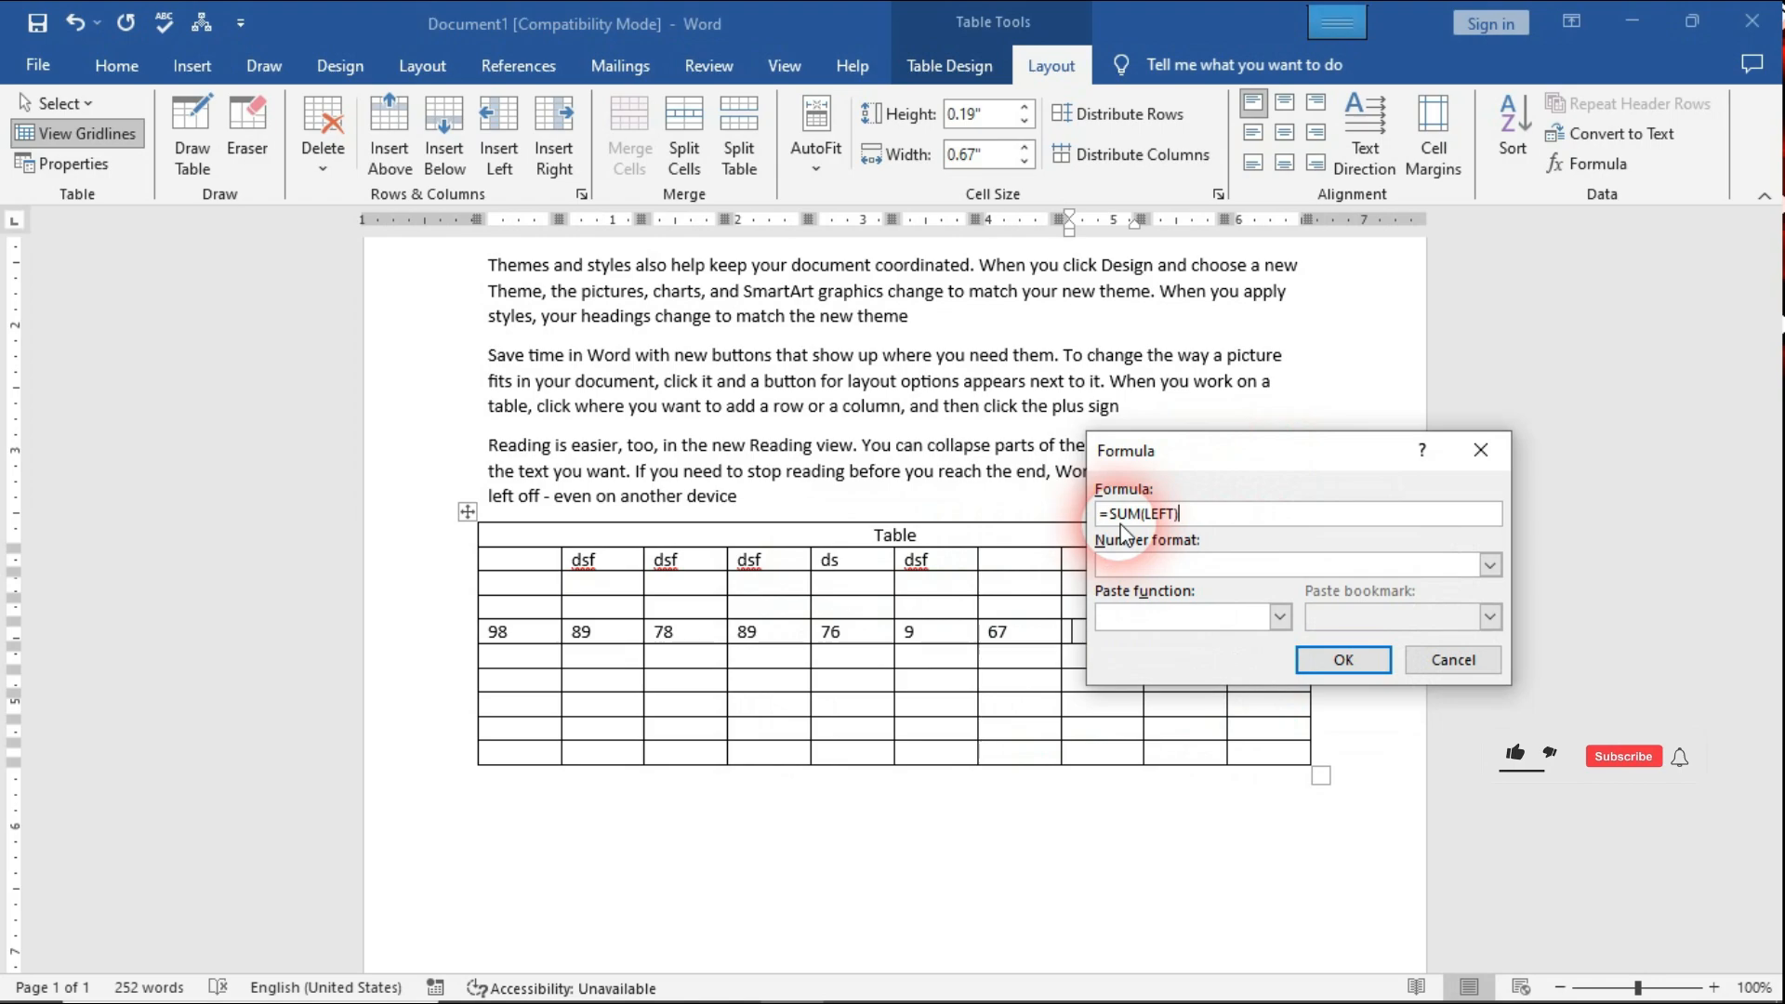
pyautogui.click(1280, 617)
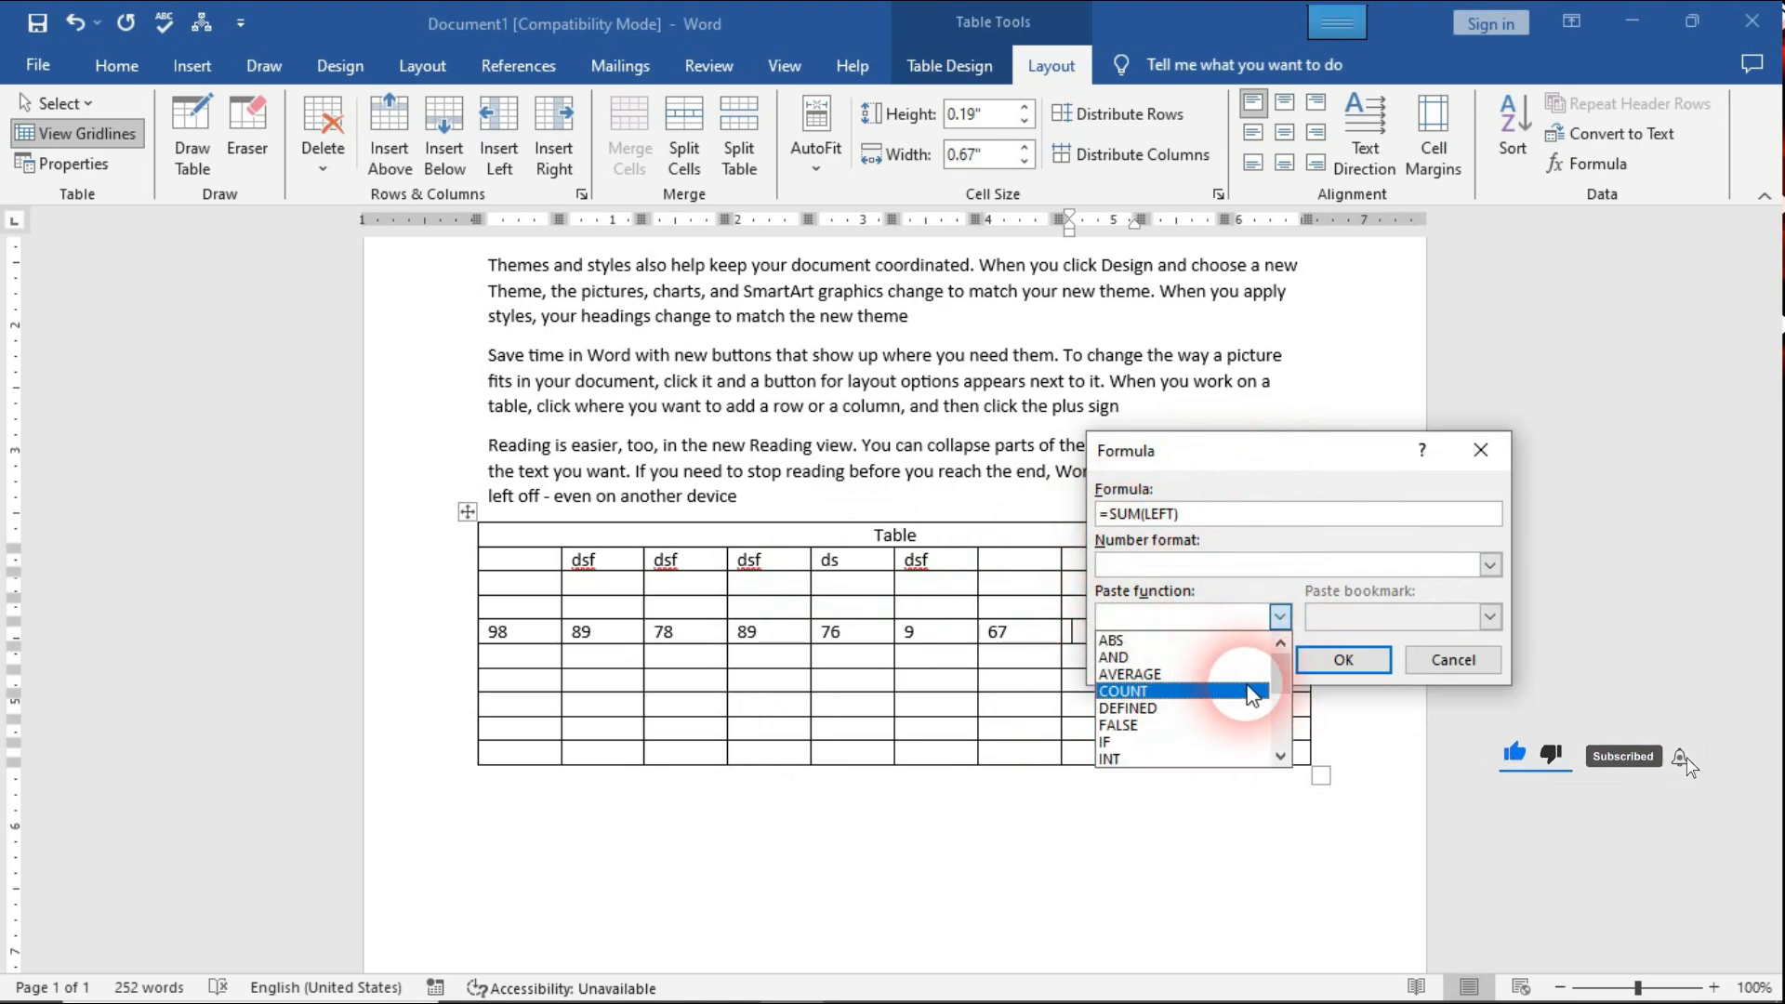
pyautogui.moveTo(1290, 673)
pyautogui.mouseDown()
pyautogui.moveTo(1285, 738)
pyautogui.moveTo(1271, 664)
pyautogui.mouseUp()
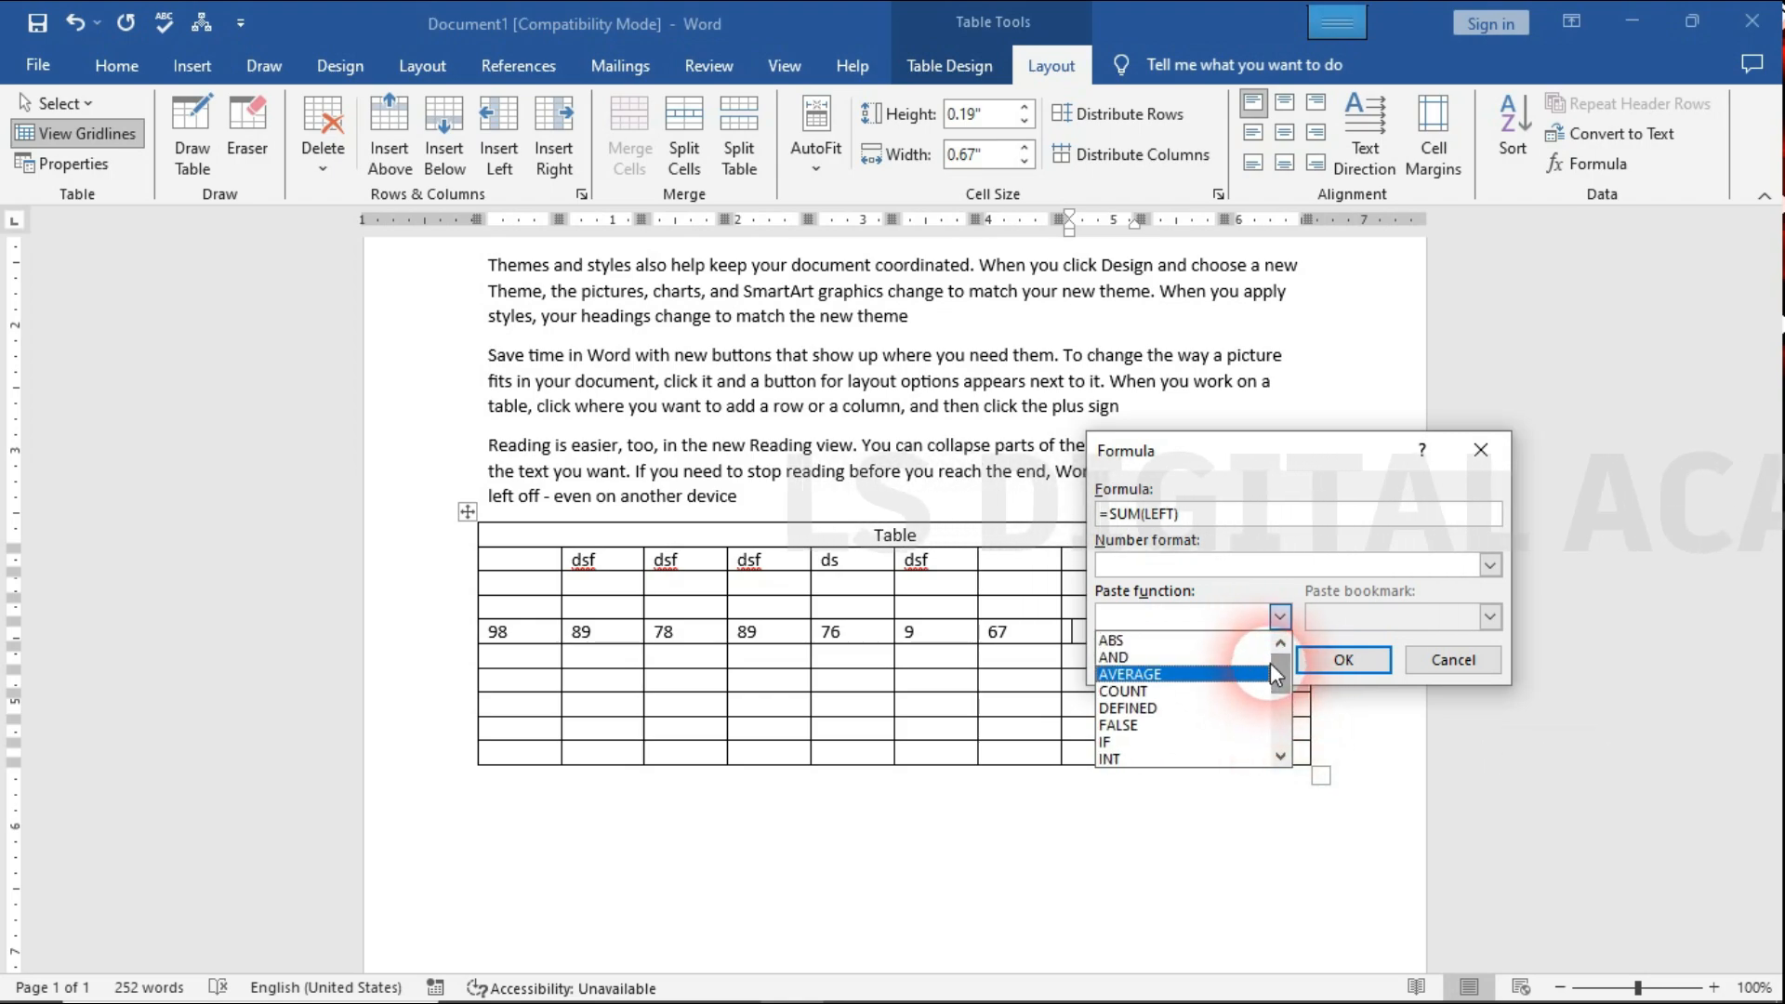
pyautogui.click(1234, 453)
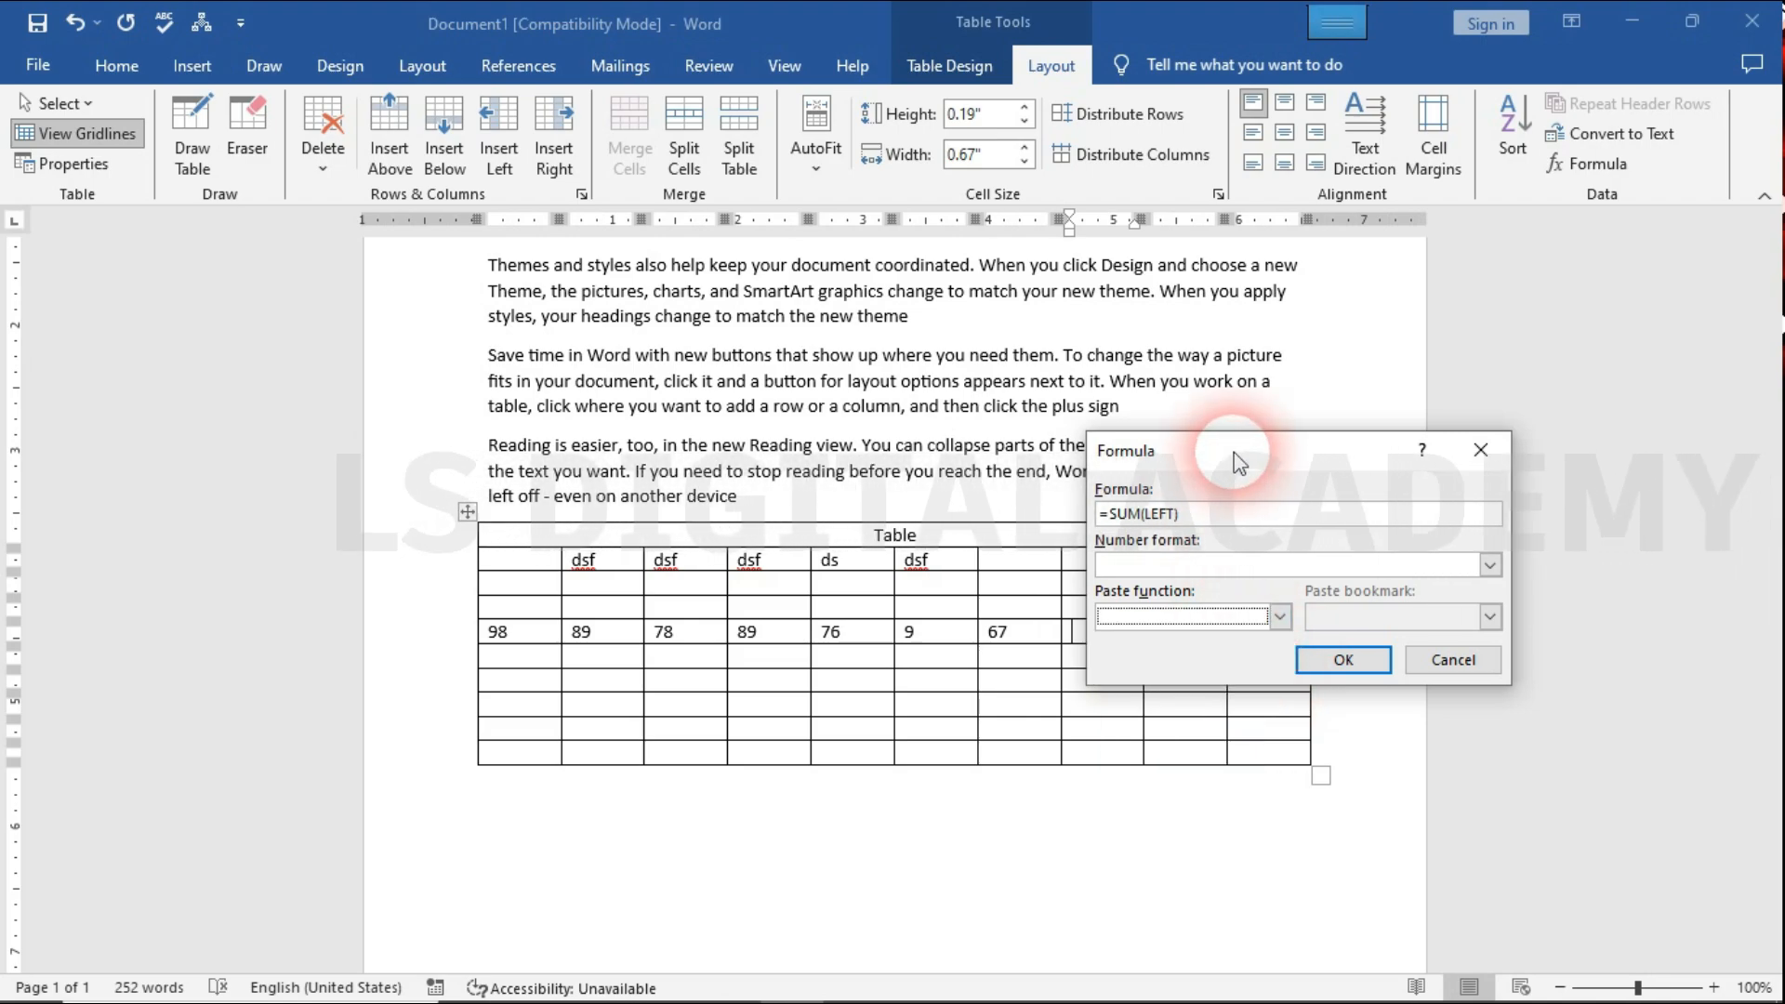
pyautogui.click(1278, 616)
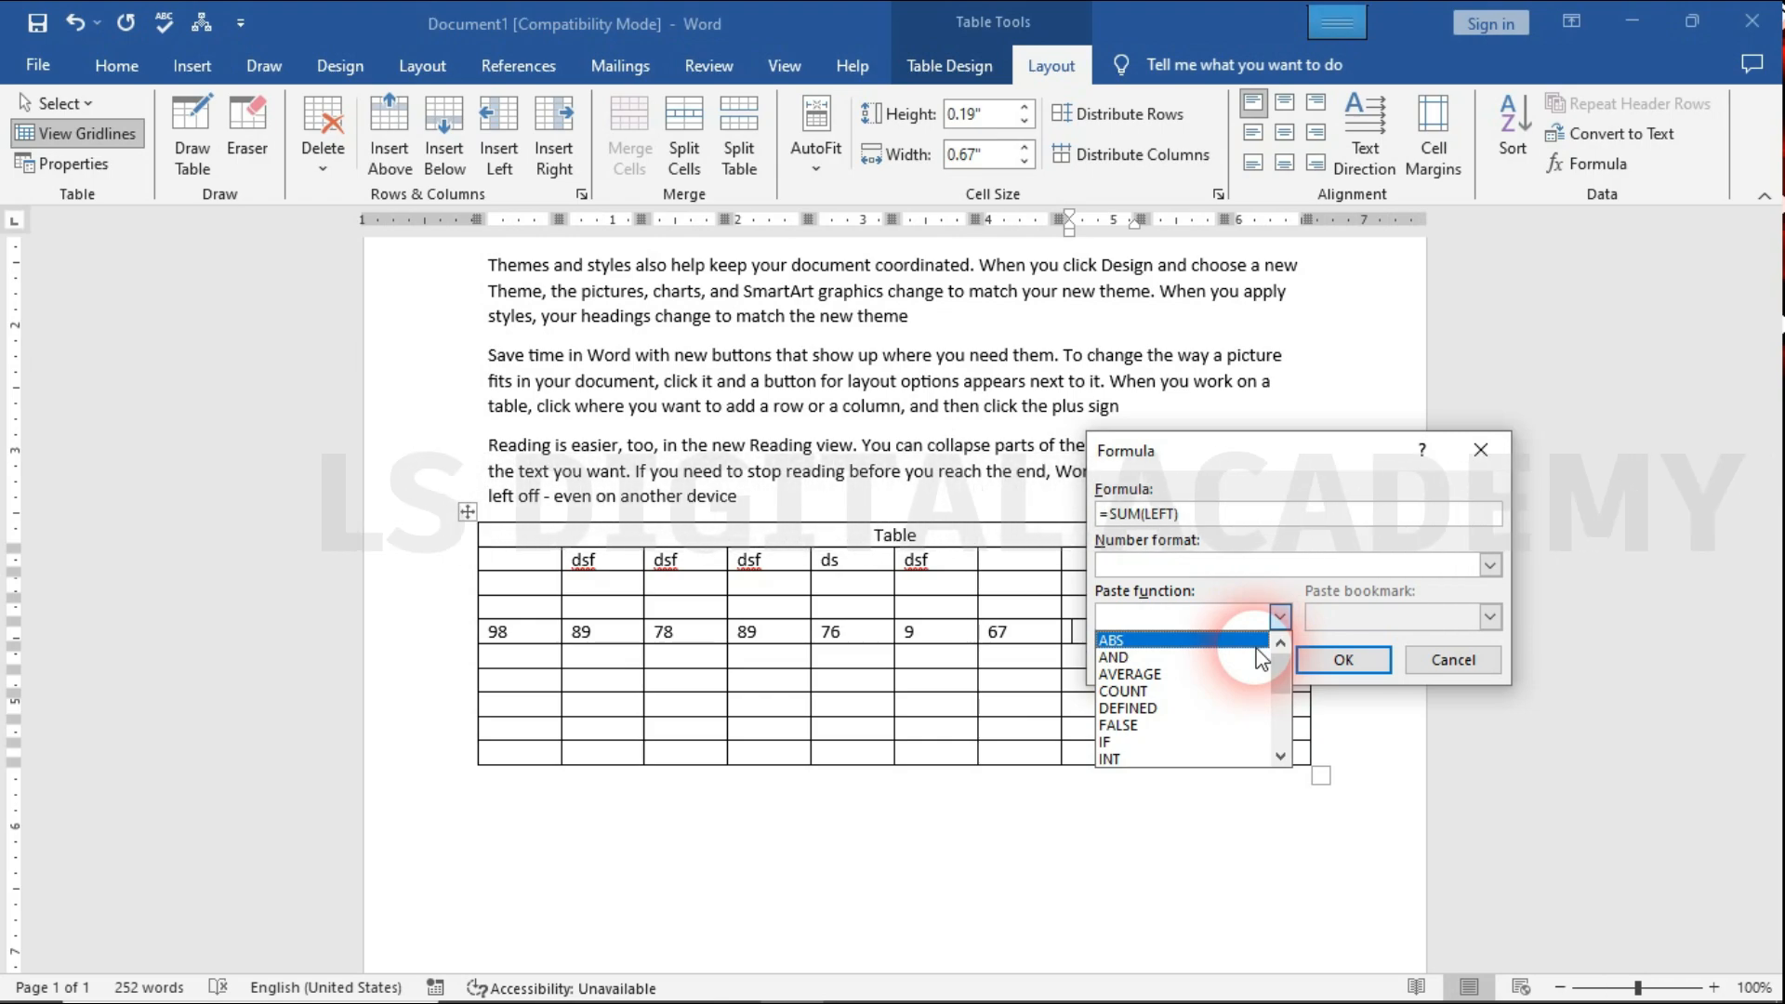
pyautogui.click(1280, 450)
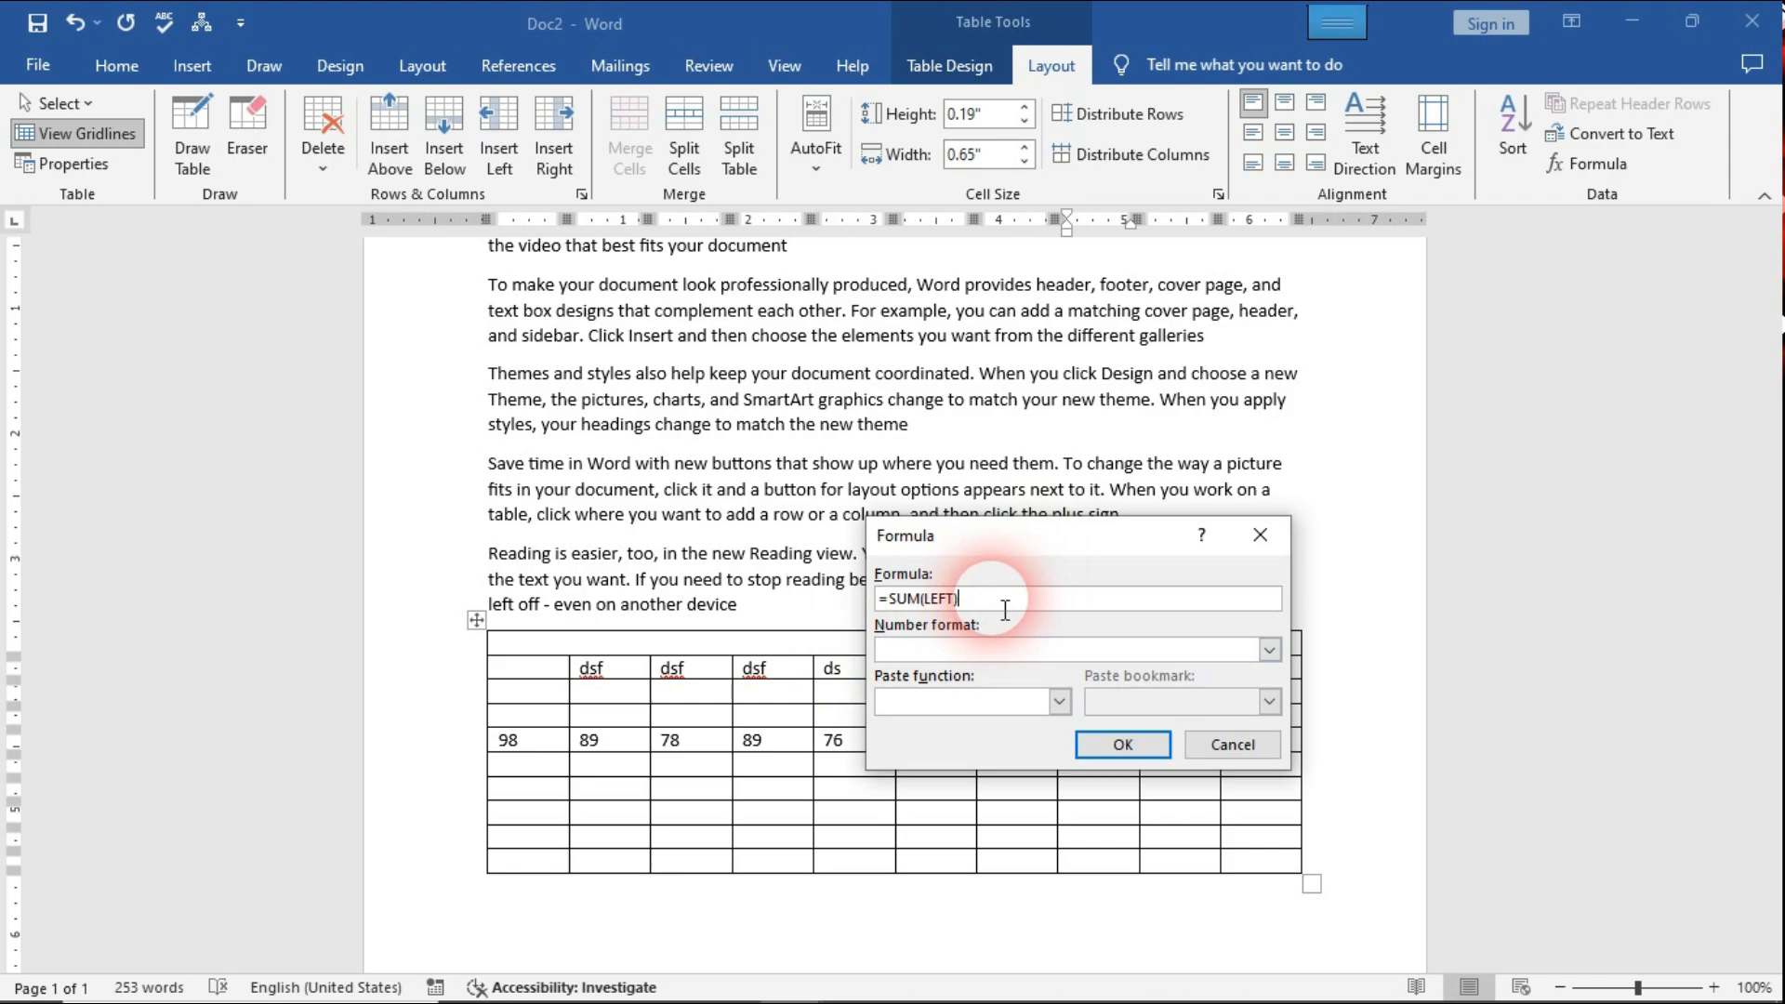
pyautogui.click(1059, 701)
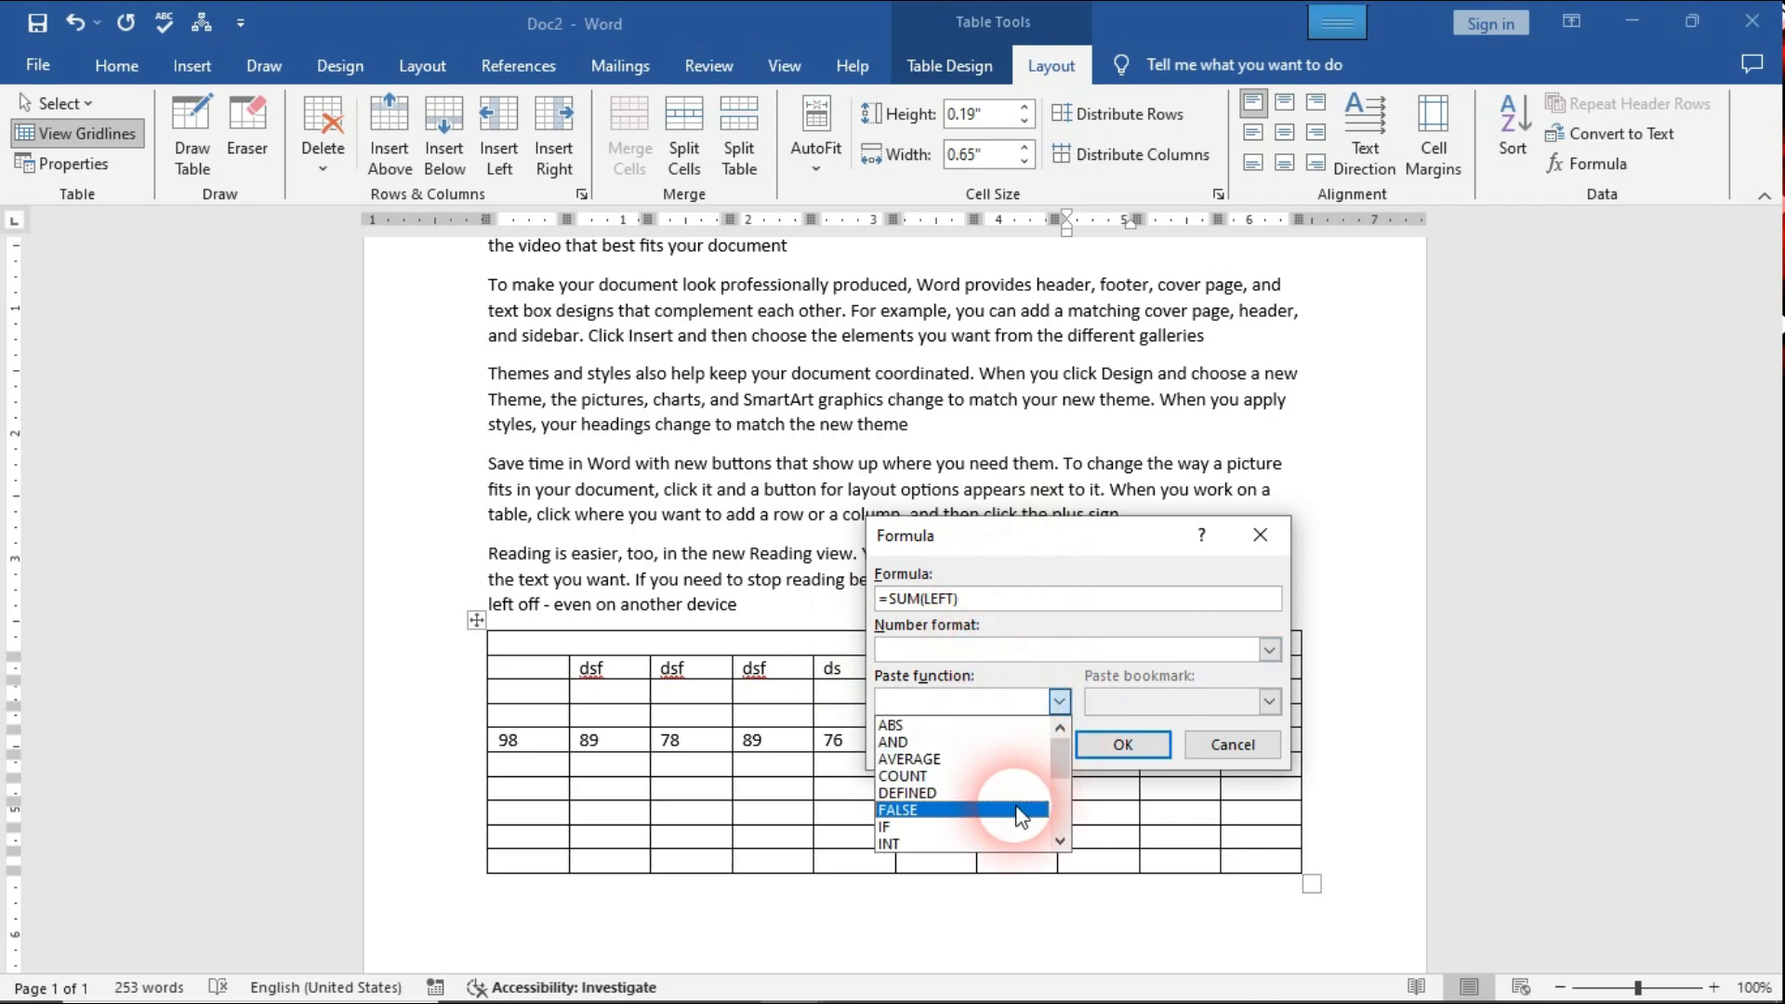
pyautogui.click(1102, 531)
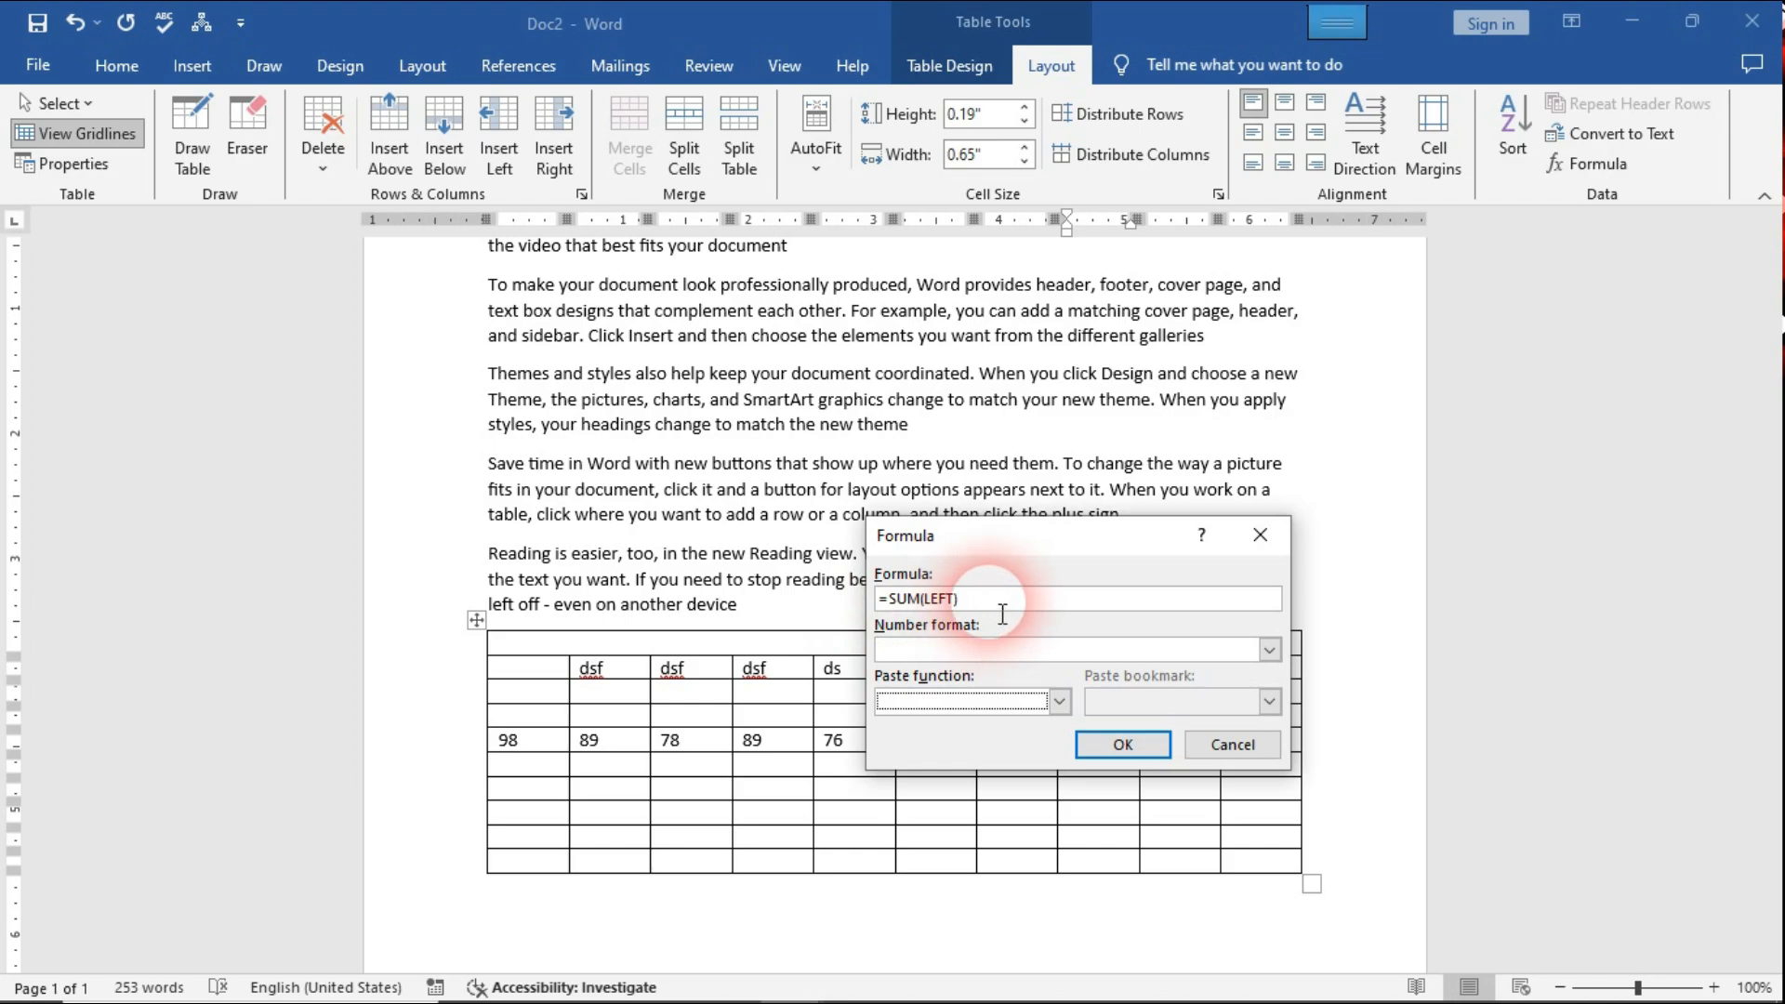
pyautogui.click(1114, 750)
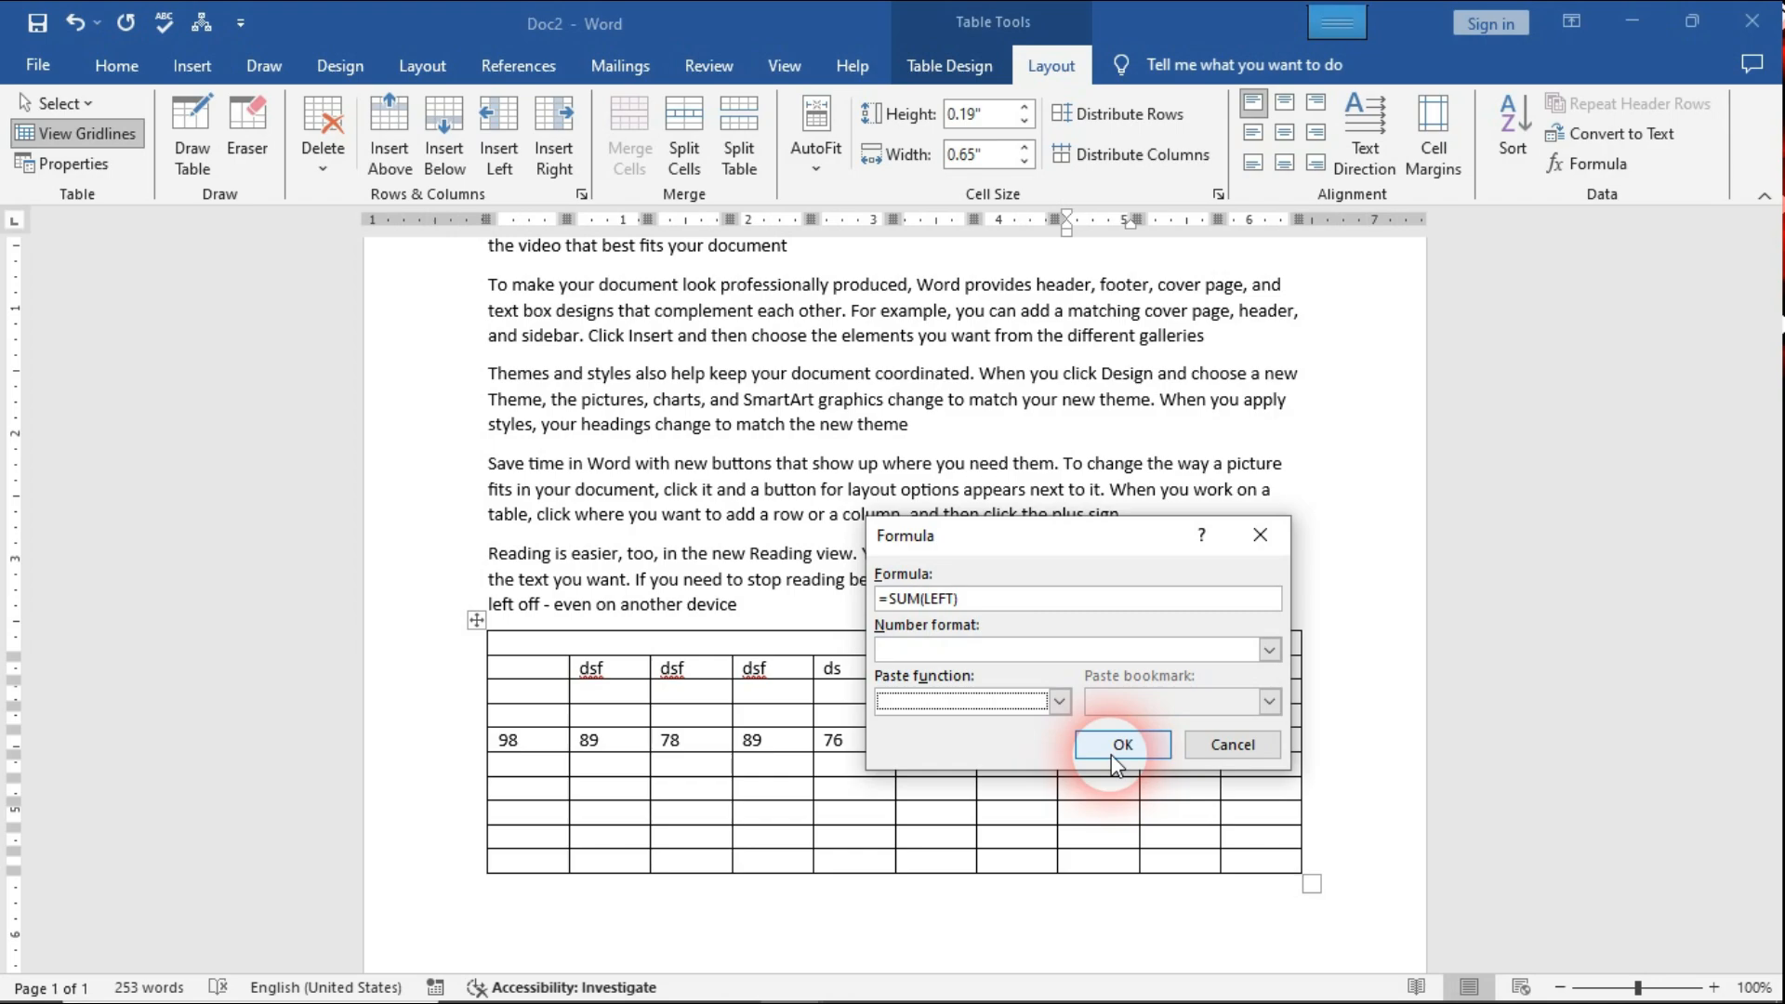
pyautogui.click(1112, 755)
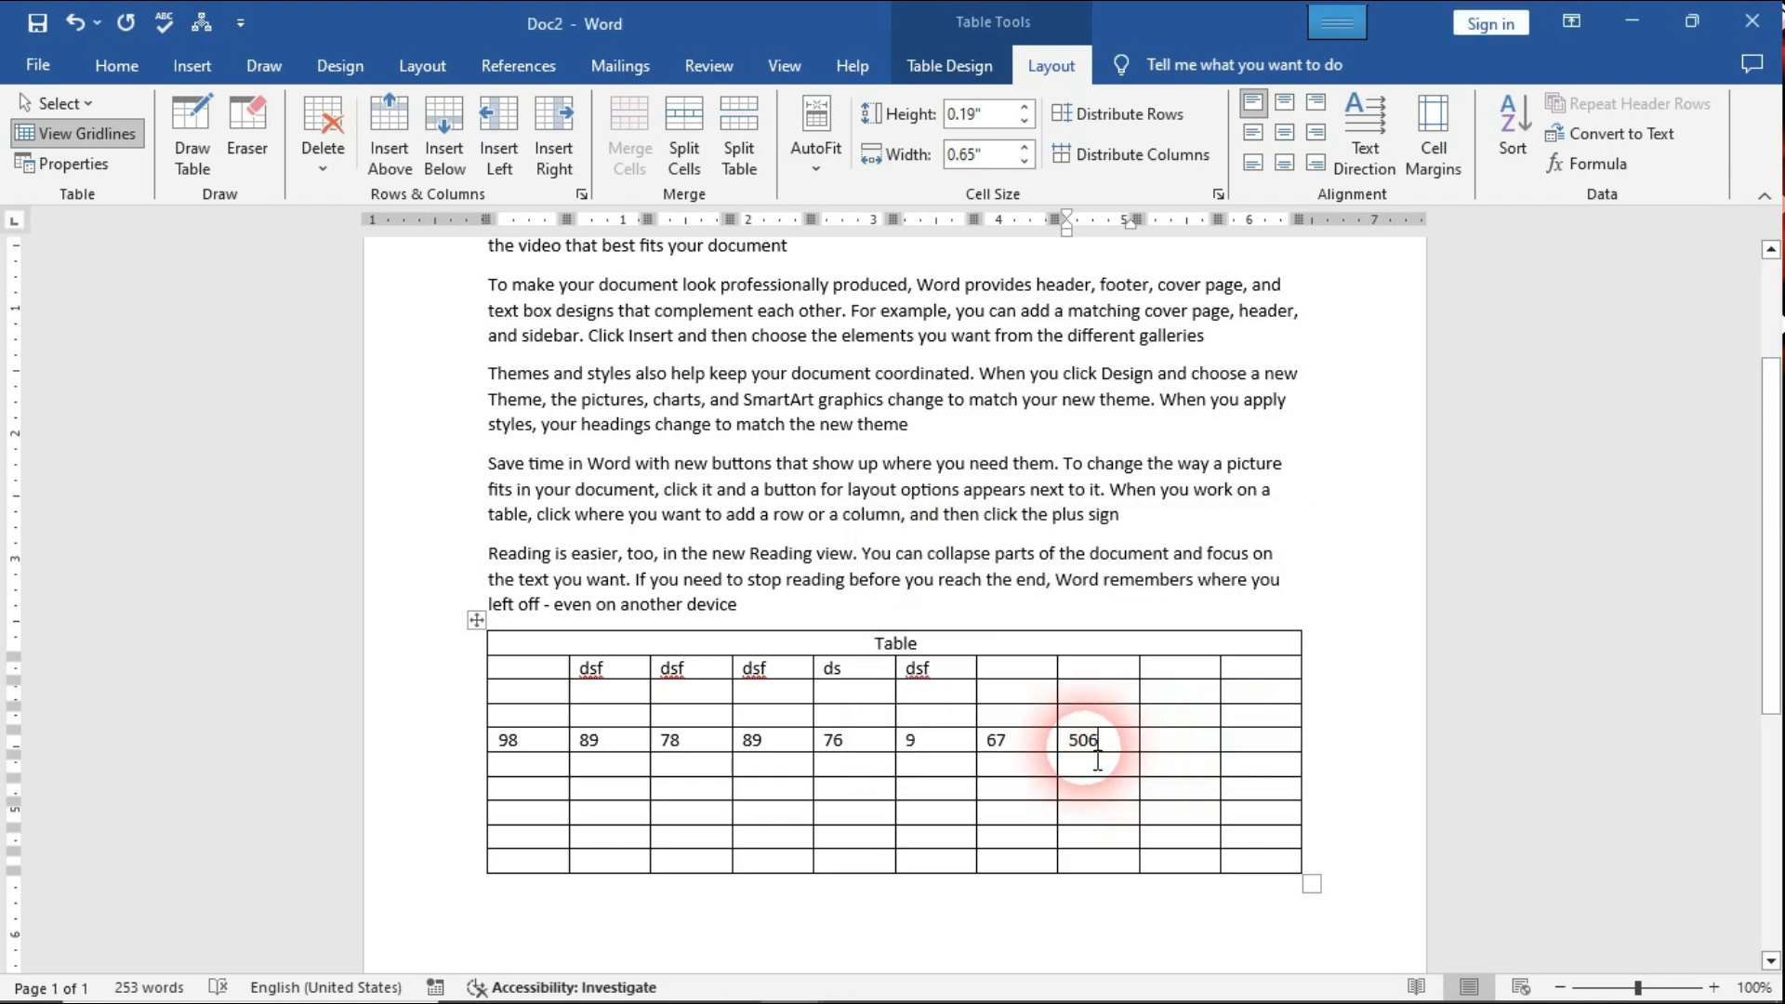